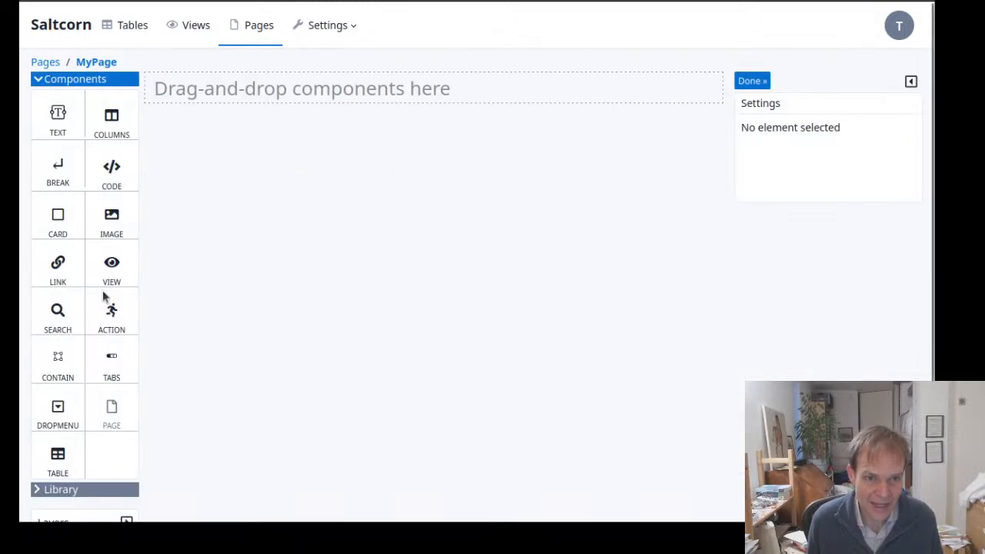
# Add an Action component to the empty MyPage layout and look through the actions it offers
pyautogui.moveTo(113, 317); pyautogui.dragTo(254, 93)
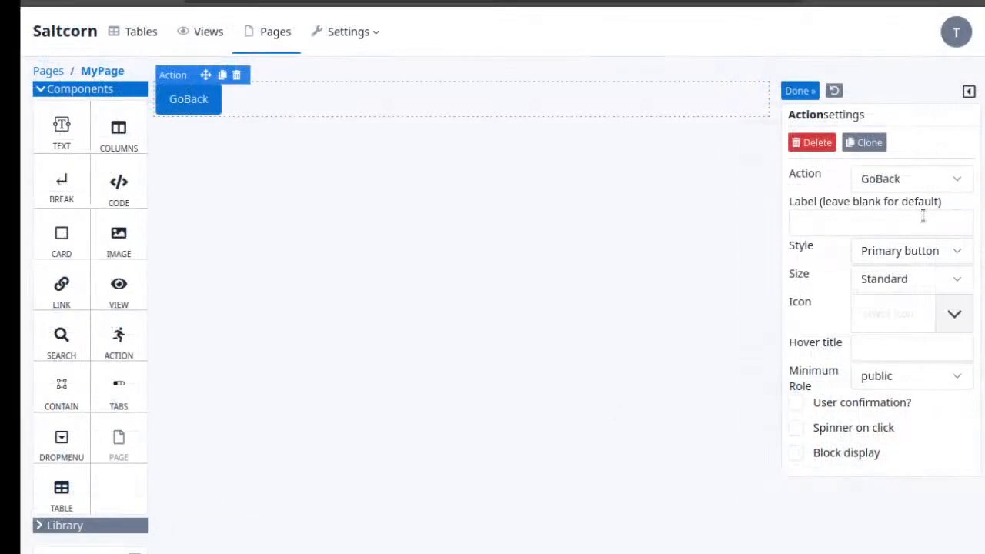
pyautogui.click(932, 183)
pyautogui.scroll(-3, 891, 318)
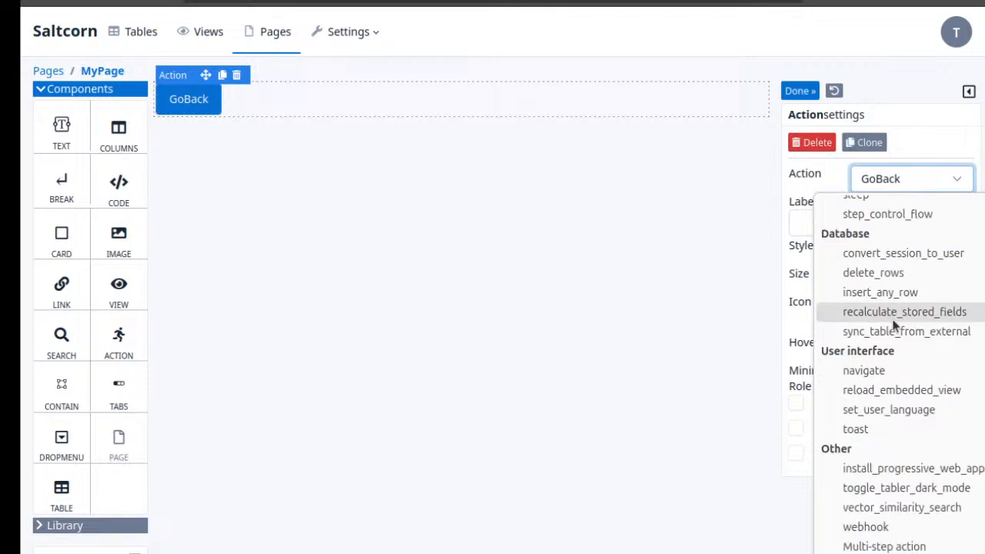
pyautogui.scroll(3, 922, 402)
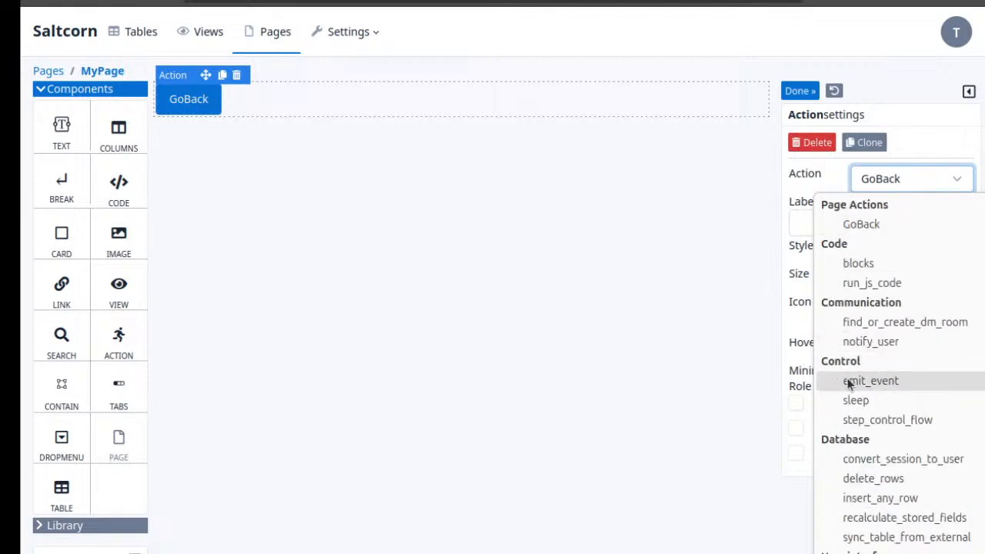
pyautogui.scroll(-3, 849, 383)
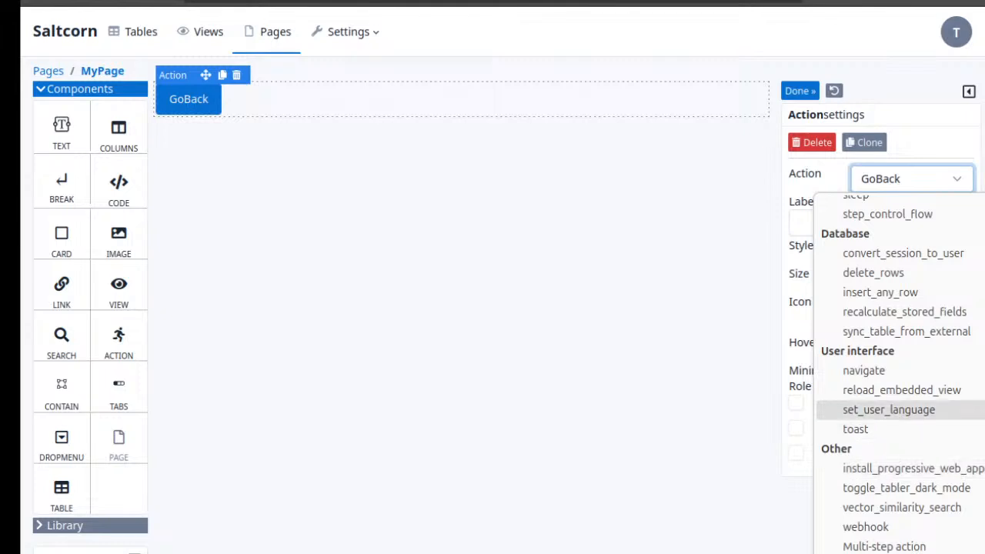
pyautogui.click(662, 323)
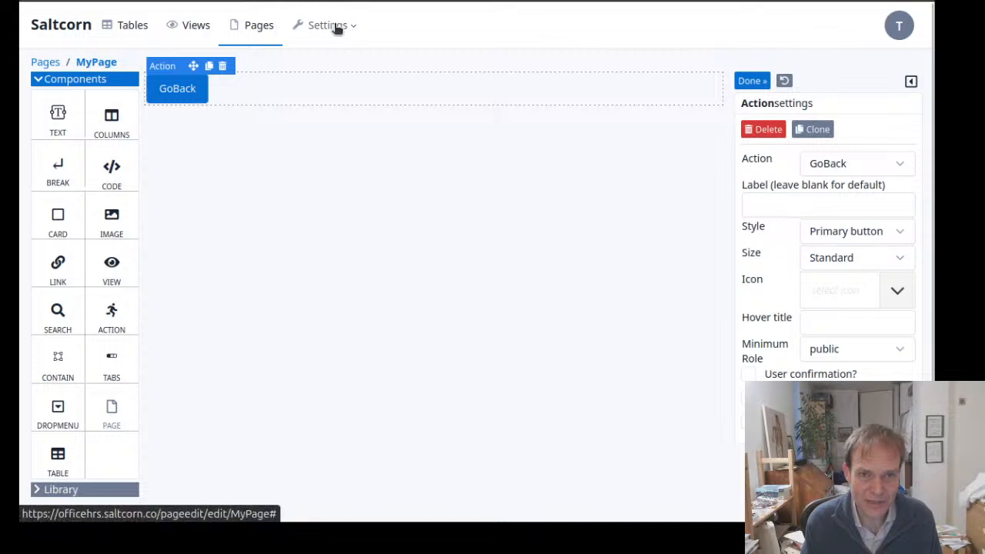
# Start a new trigger in the Events settings and look through the event types that can run it
pyautogui.click(413, 52)
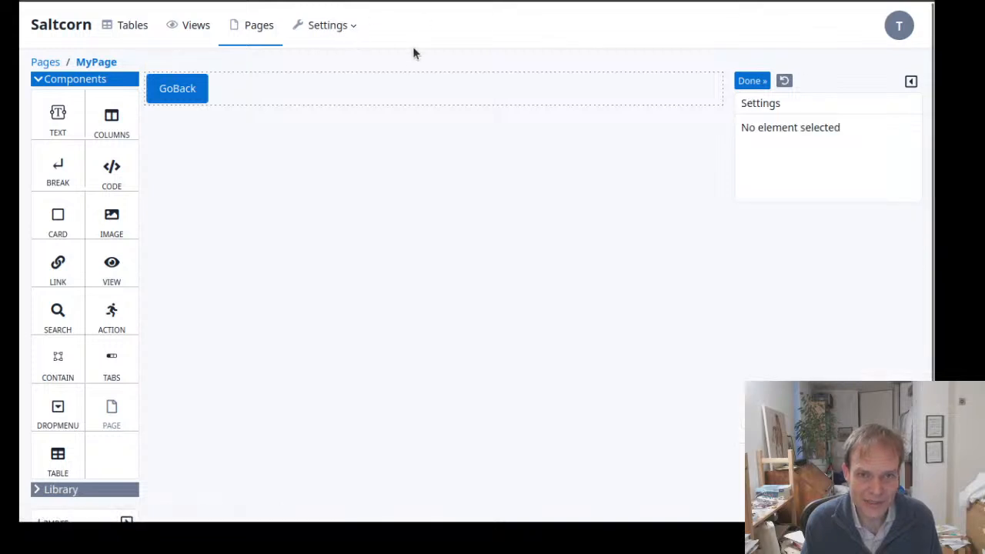
pyautogui.click(347, 37)
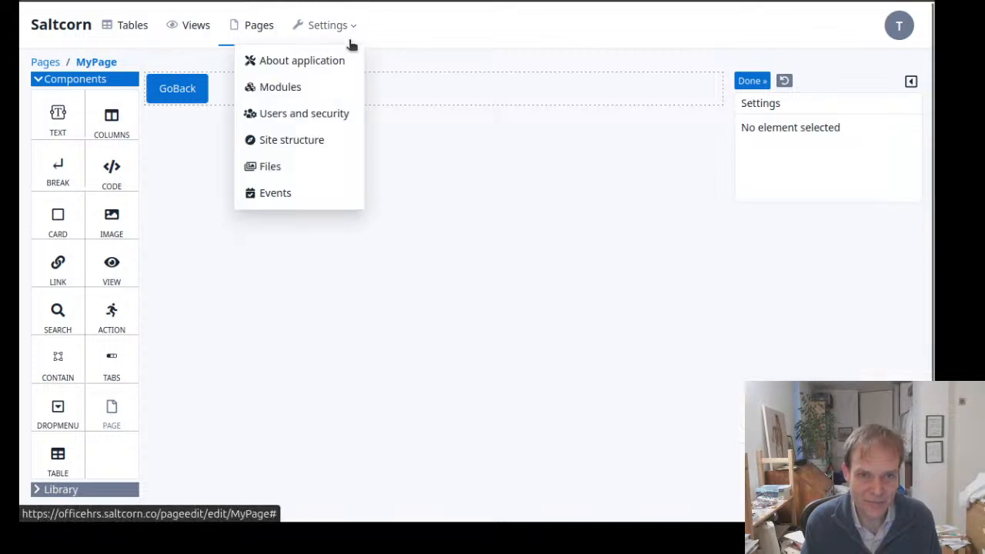
pyautogui.click(258, 193)
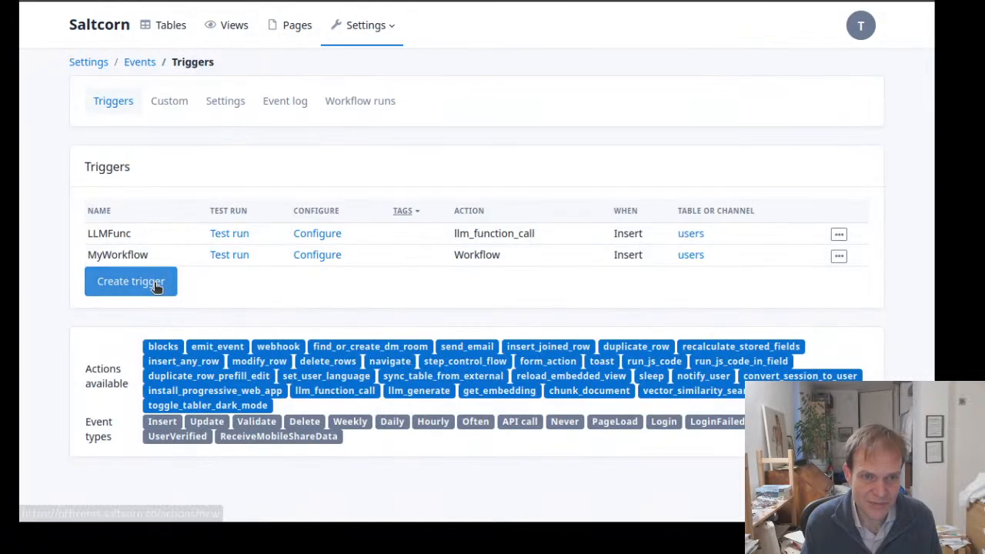
pyautogui.click(161, 282)
pyautogui.click(305, 267)
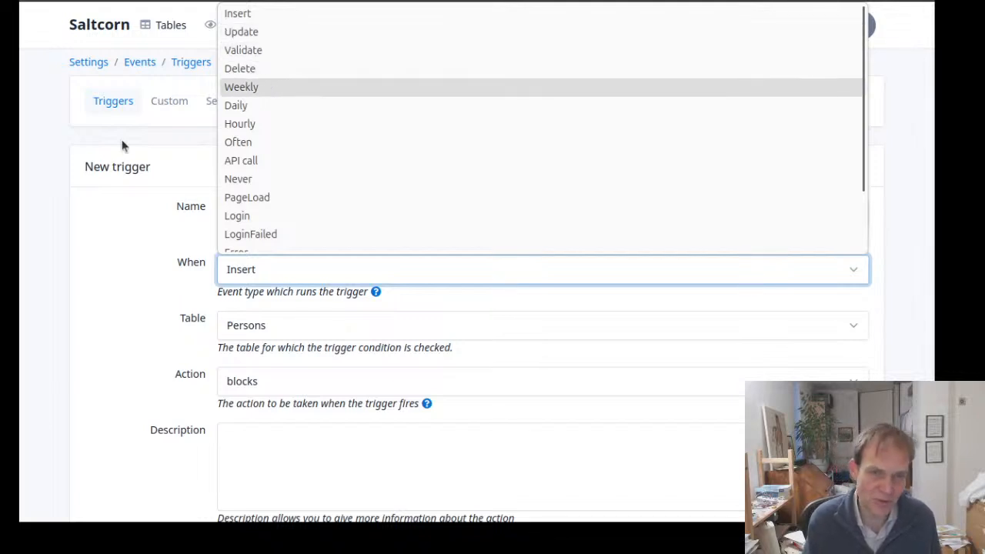
pyautogui.click(108, 158)
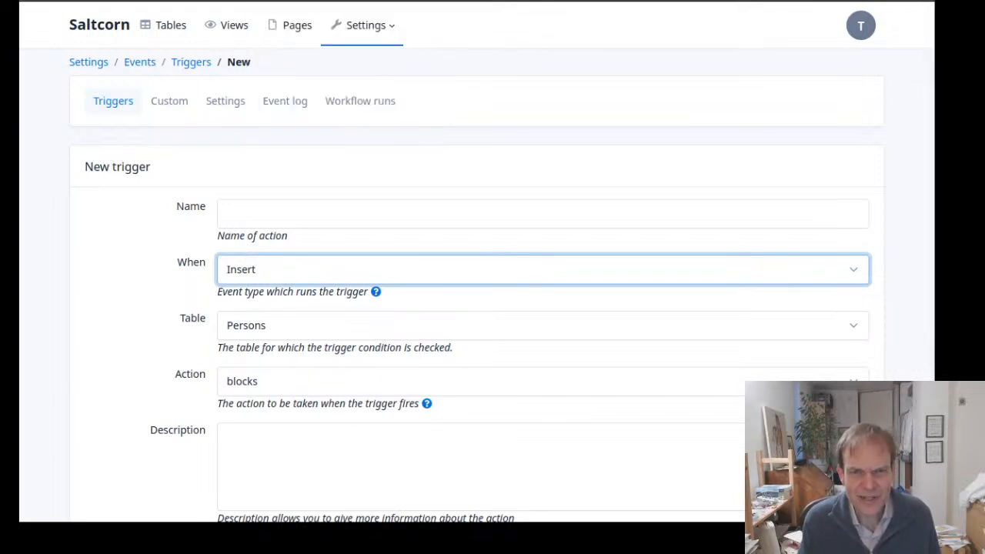
# Return to the MyPage builder and set the button's action to Multi-step action
pyautogui.click(308, 1)
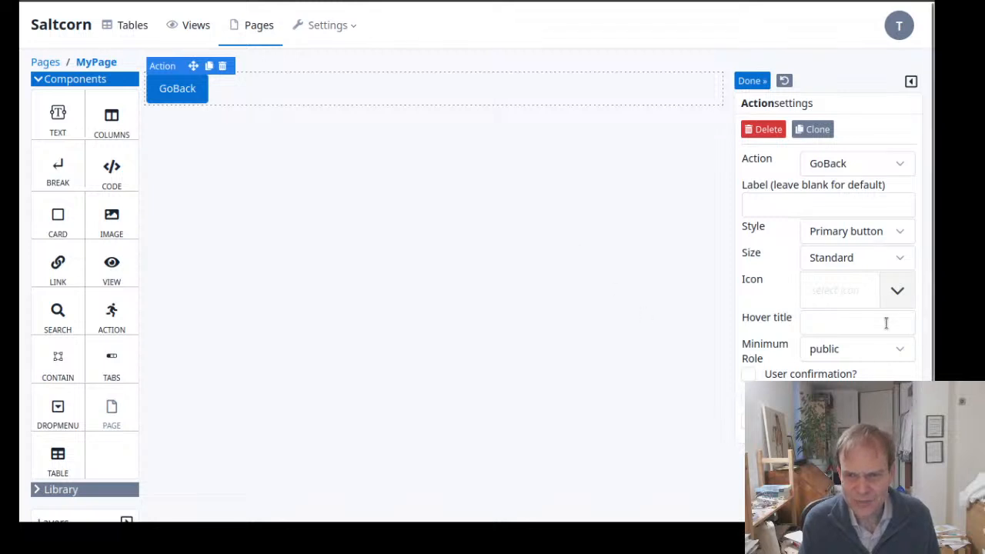
pyautogui.click(874, 163)
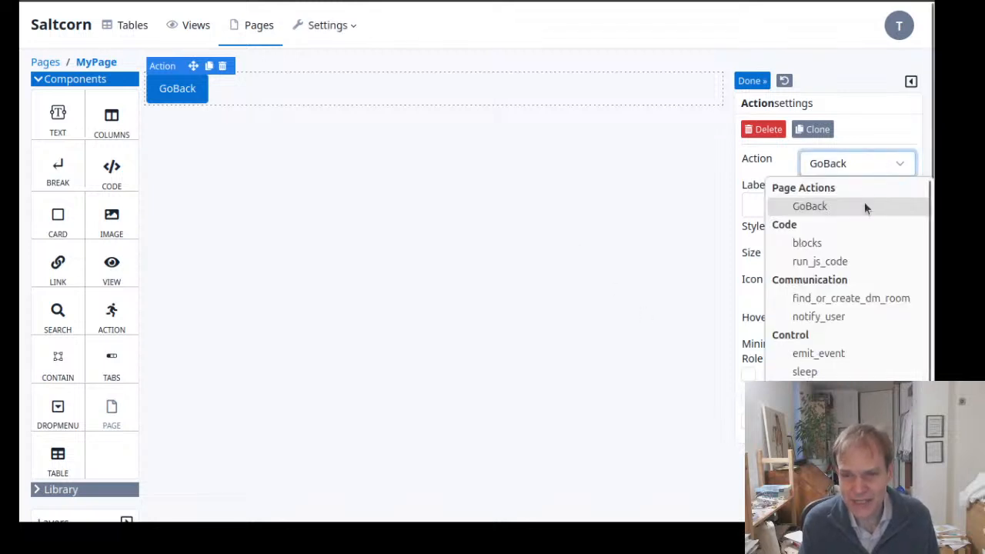
pyautogui.scroll(-3, 864, 204)
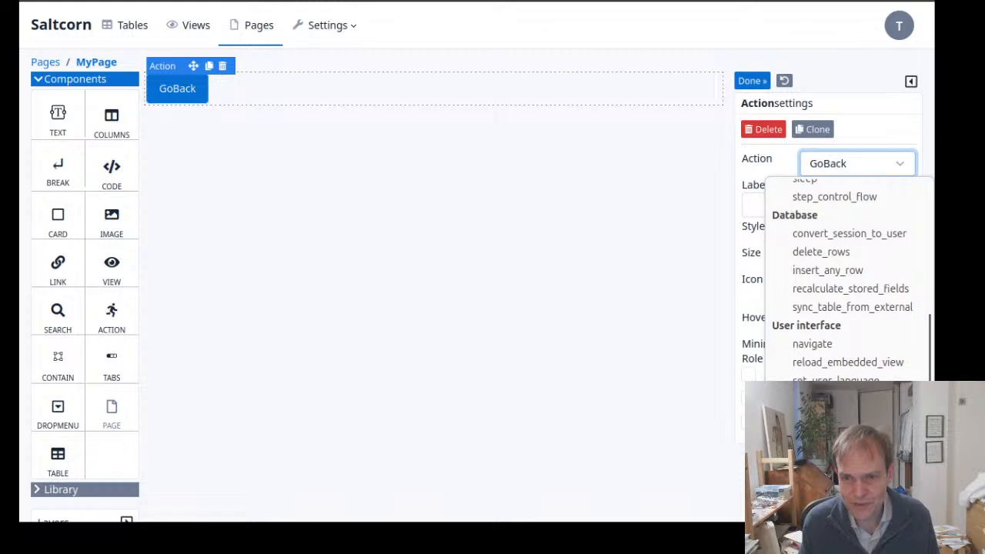
pyautogui.click(831, 473)
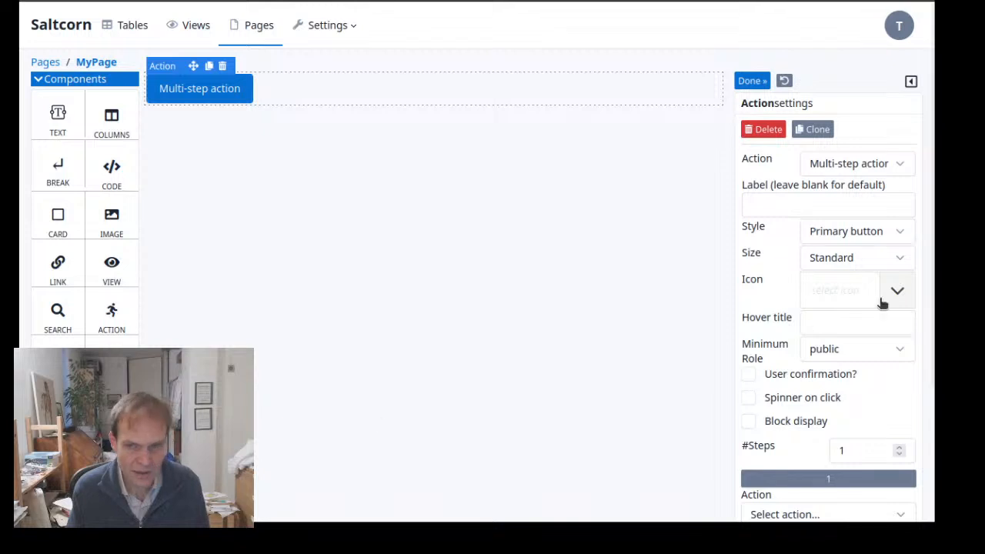
# Set the multi-step action's number of steps to 2 and show the second step
pyautogui.scroll(-2, 758, 373)
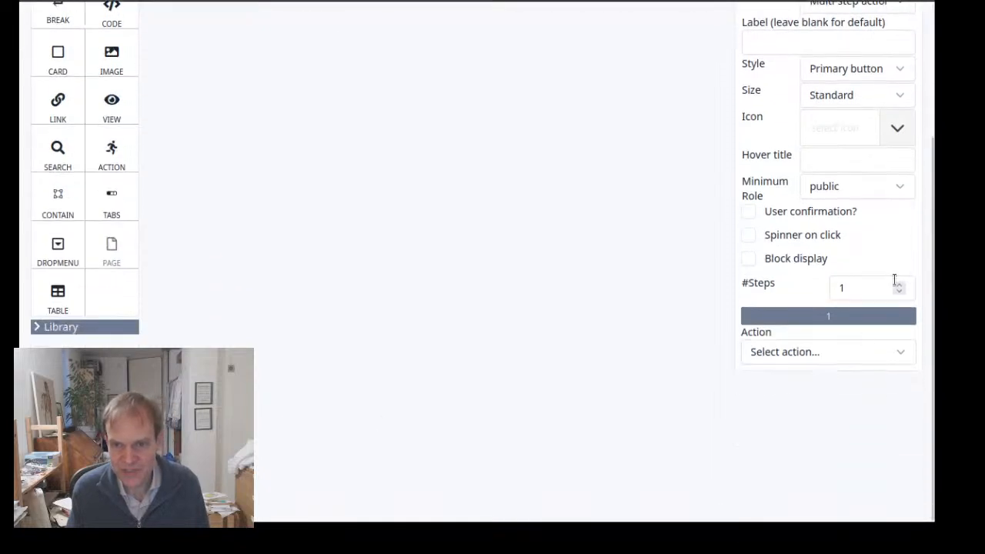
pyautogui.click(896, 287)
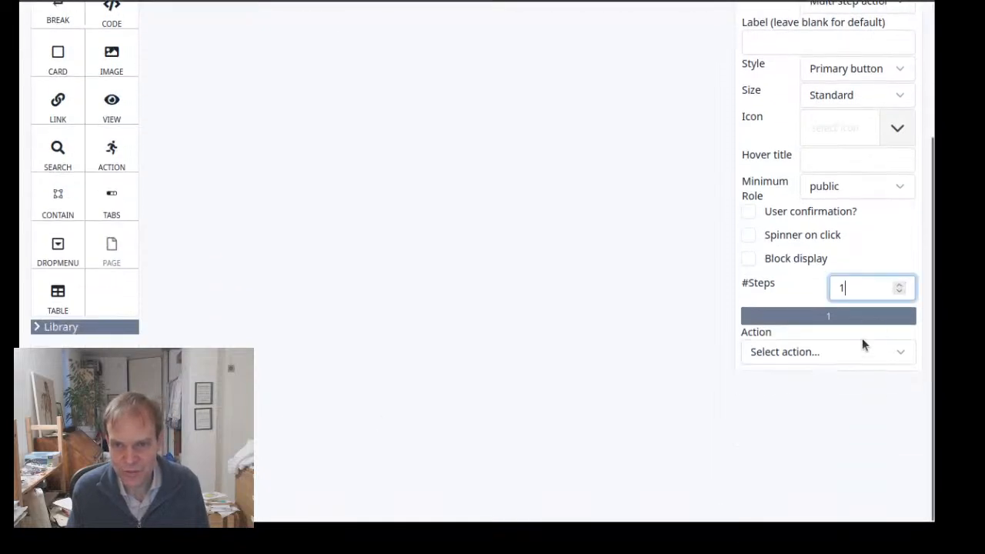
pyautogui.click(898, 283)
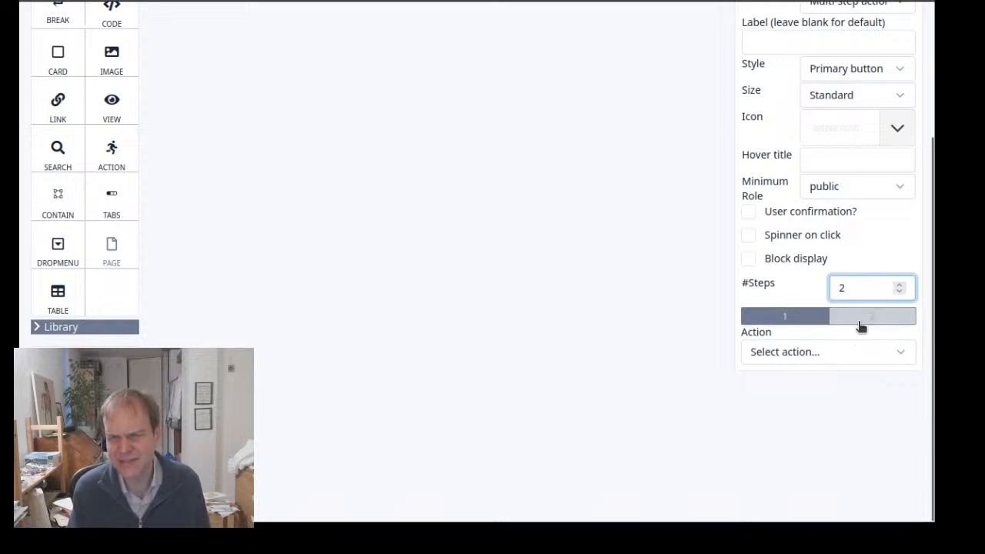
pyautogui.click(860, 326)
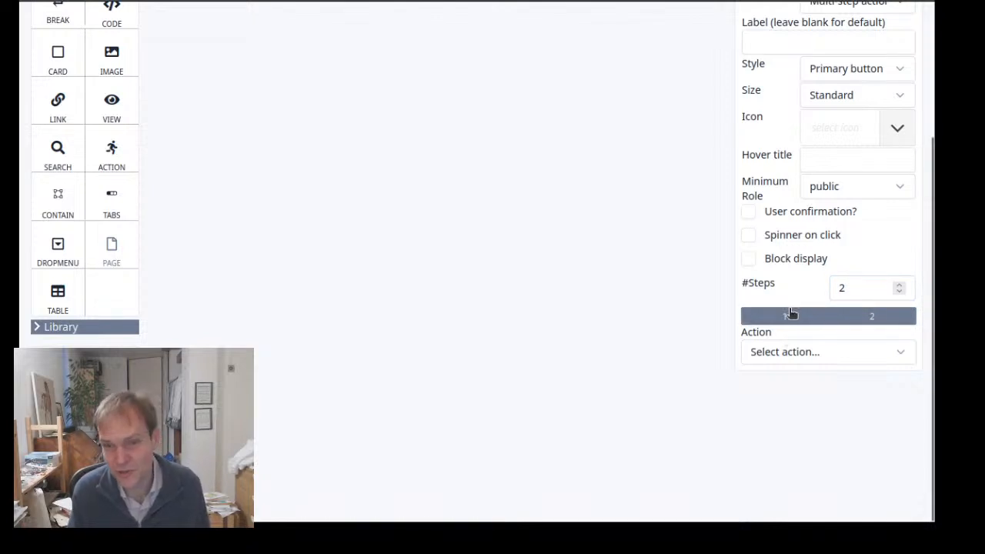
# Set the first step of the button's multi-step action to toast
pyautogui.click(791, 315)
pyautogui.click(823, 351)
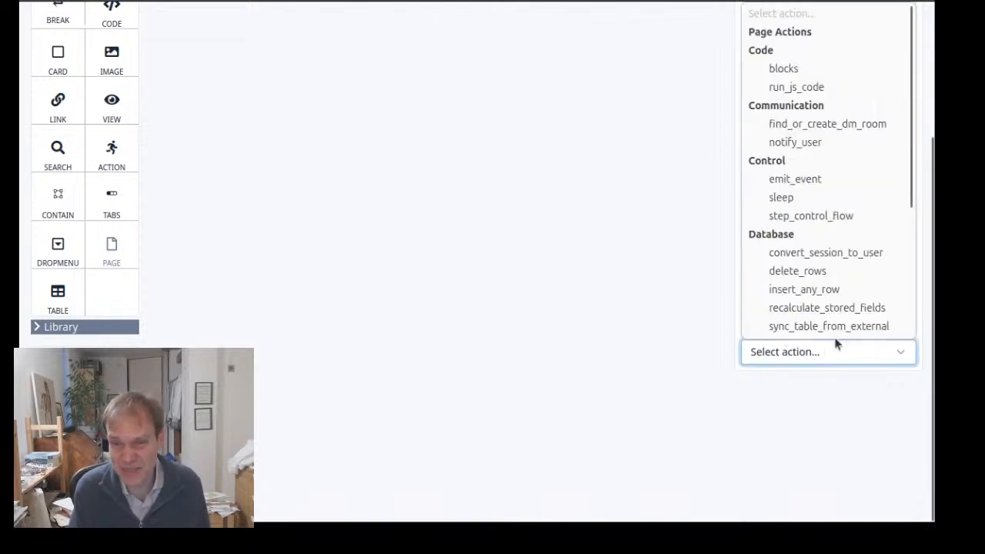
pyautogui.scroll(-3, 849, 183)
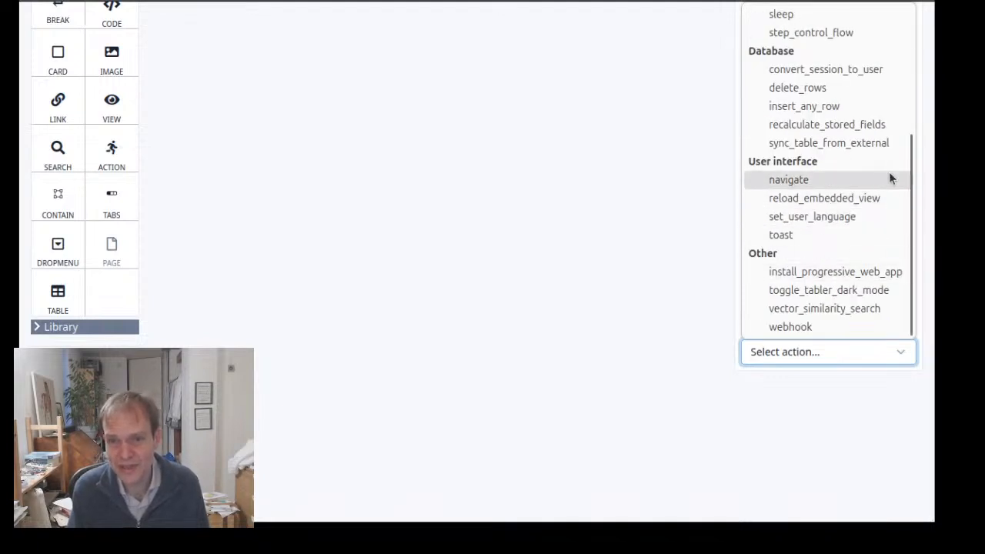
pyautogui.click(821, 233)
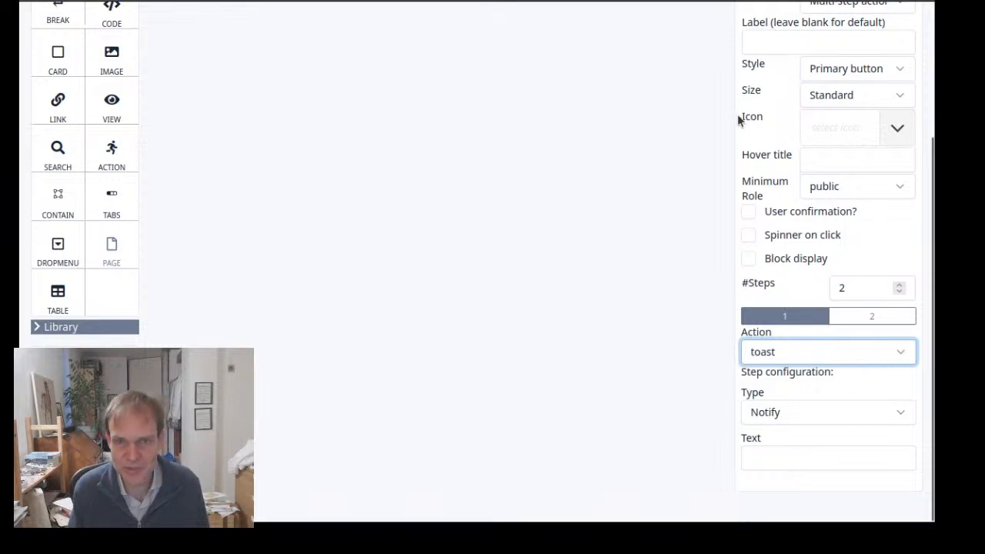
# Look through the actions available for the second step of the button's multi-step action
pyautogui.click(871, 319)
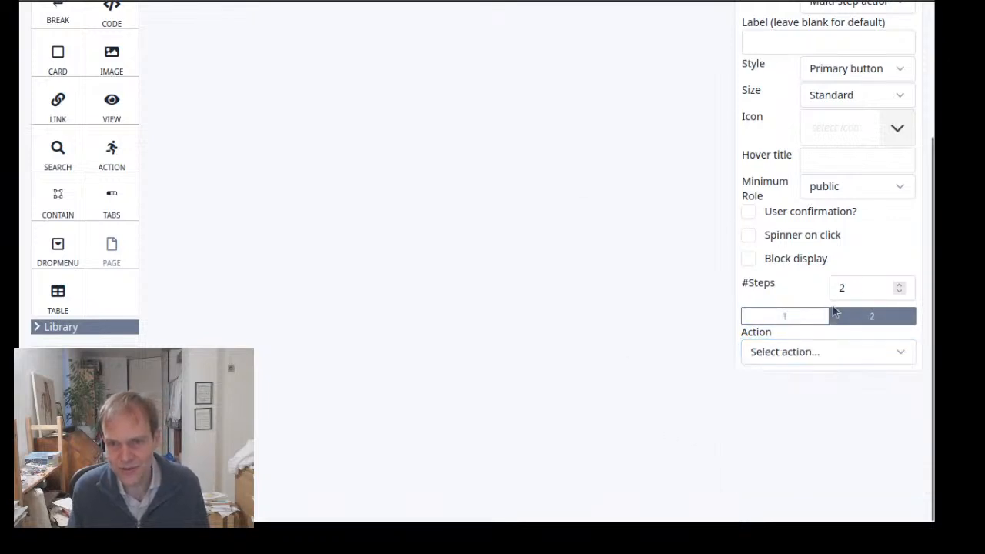
pyautogui.click(841, 353)
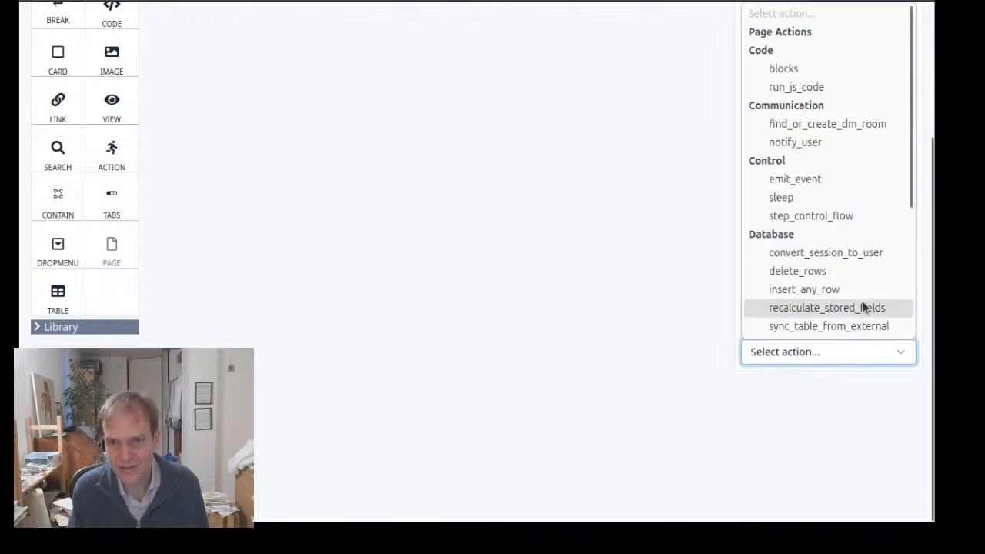
pyautogui.scroll(-3, 851, 285)
pyautogui.scroll(-2, 853, 283)
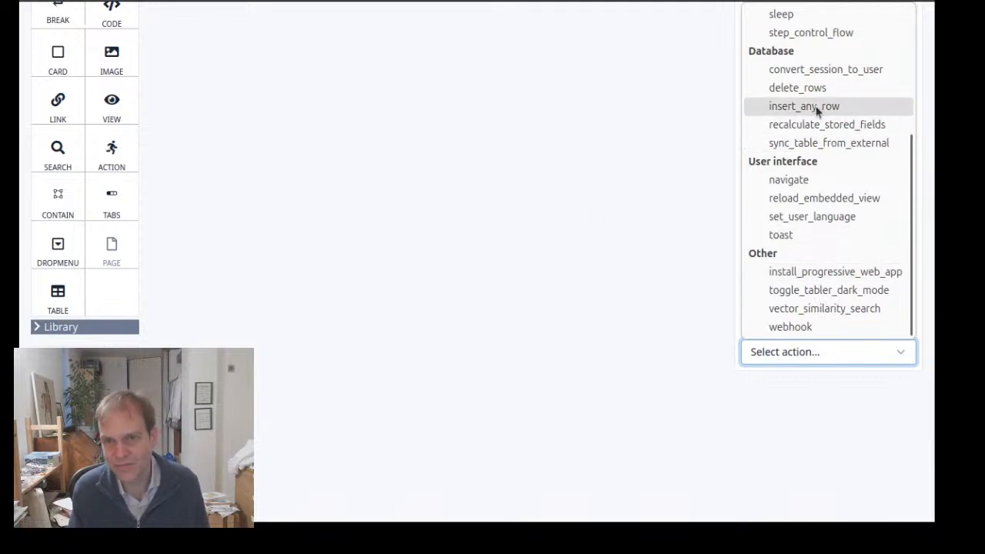
pyautogui.click(537, 157)
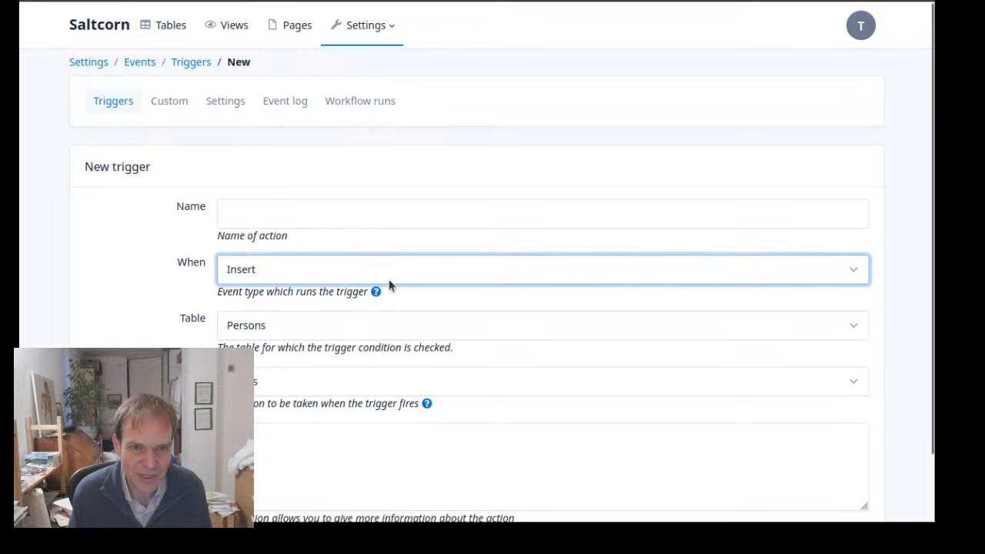
# Set the action of the new trigger on the Persons table to Multi-step action
pyautogui.click(313, 389)
pyautogui.scroll(-6, 333, 282)
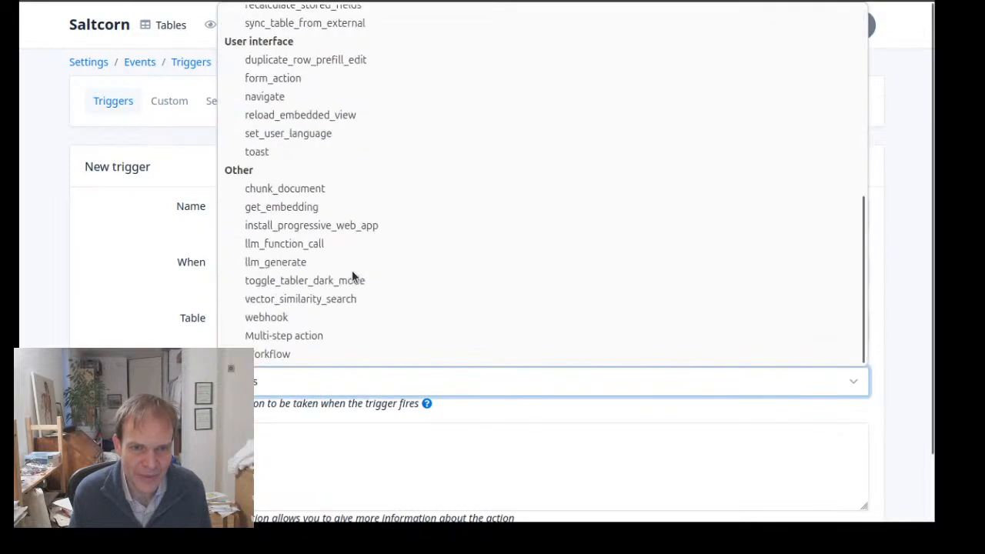
pyautogui.click(307, 334)
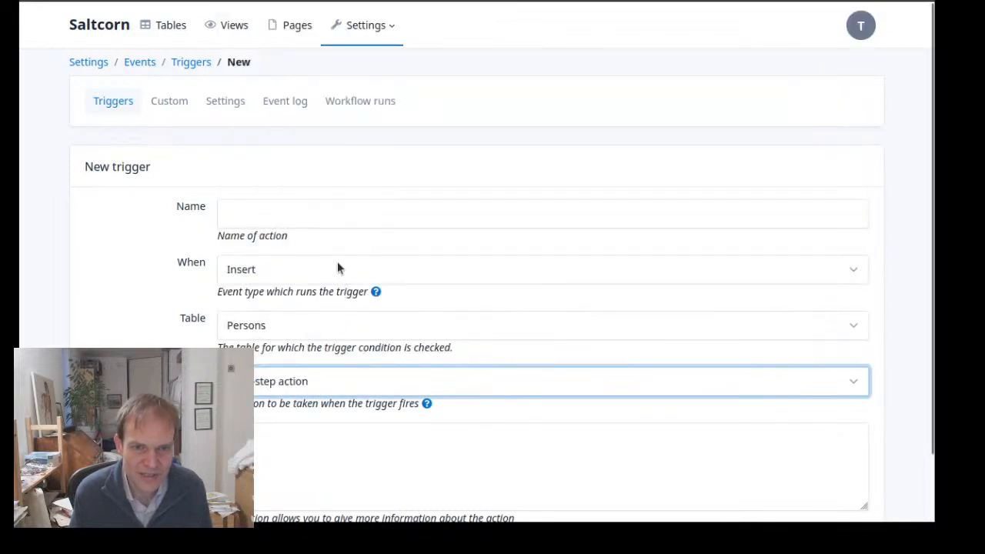
# Name the new trigger InsPersons and save it to reach its configuration
pyautogui.click(291, 215)
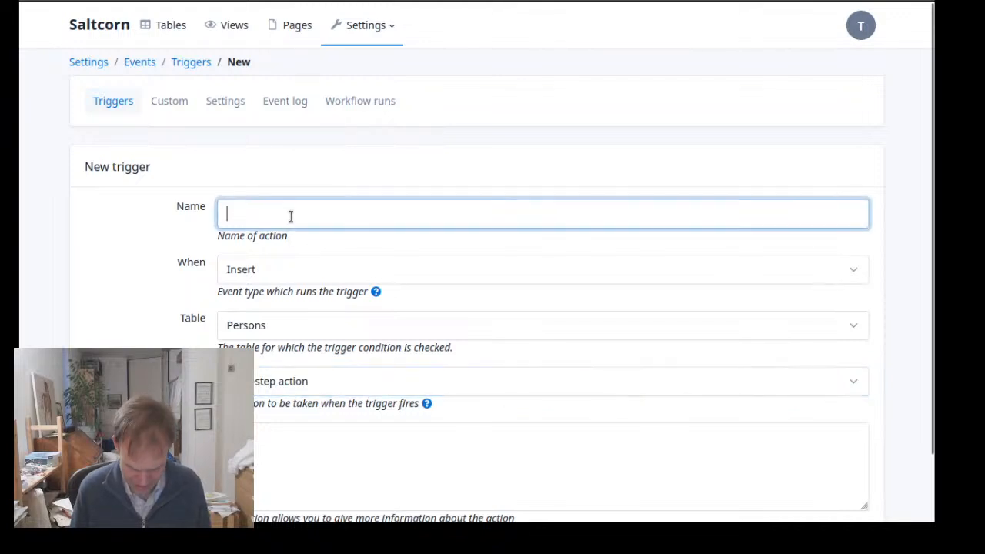
pyautogui.write('InsPersosn')
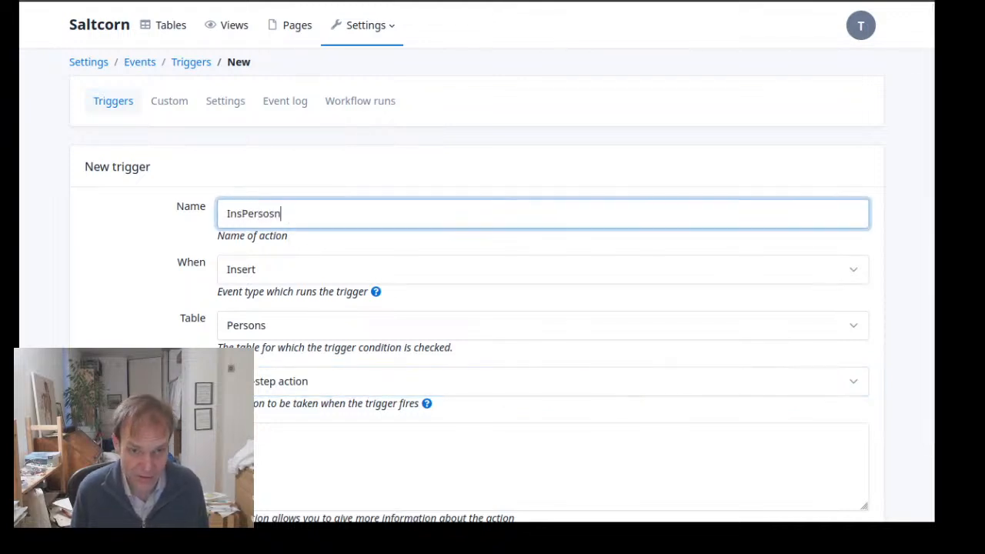
pyautogui.press('BackSpace')
pyautogui.press('BackSpace')
pyautogui.press('BackSpace')
pyautogui.write('sons')
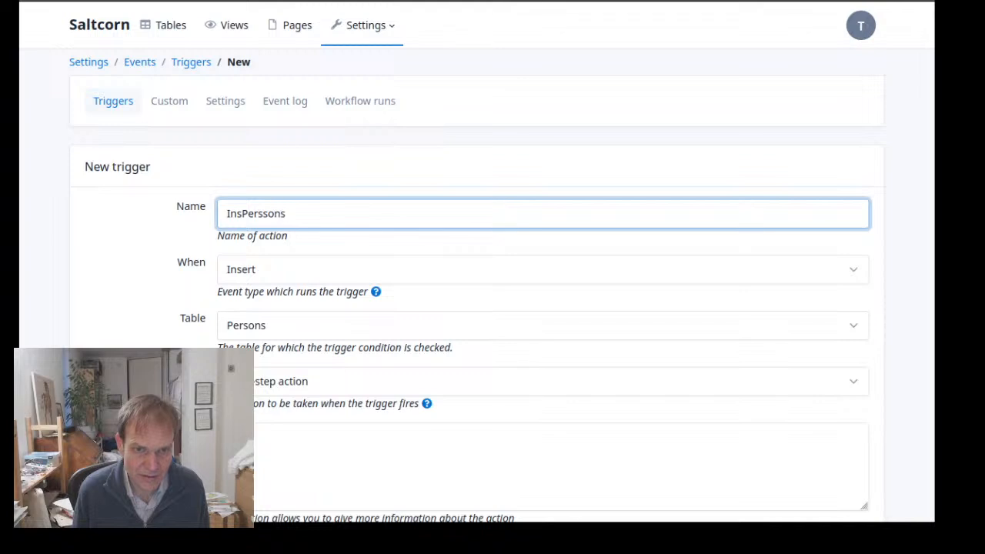
pyautogui.press('BackSpace')
pyautogui.press('Return')
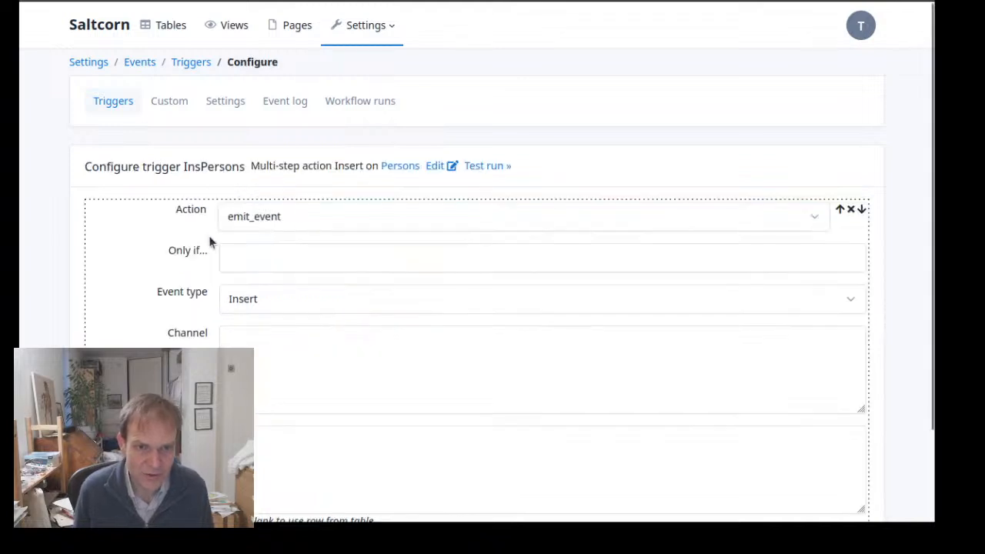
# Add a second action to the InsPersons trigger and set it to insert_joined_row
pyautogui.scroll(-3, 209, 235)
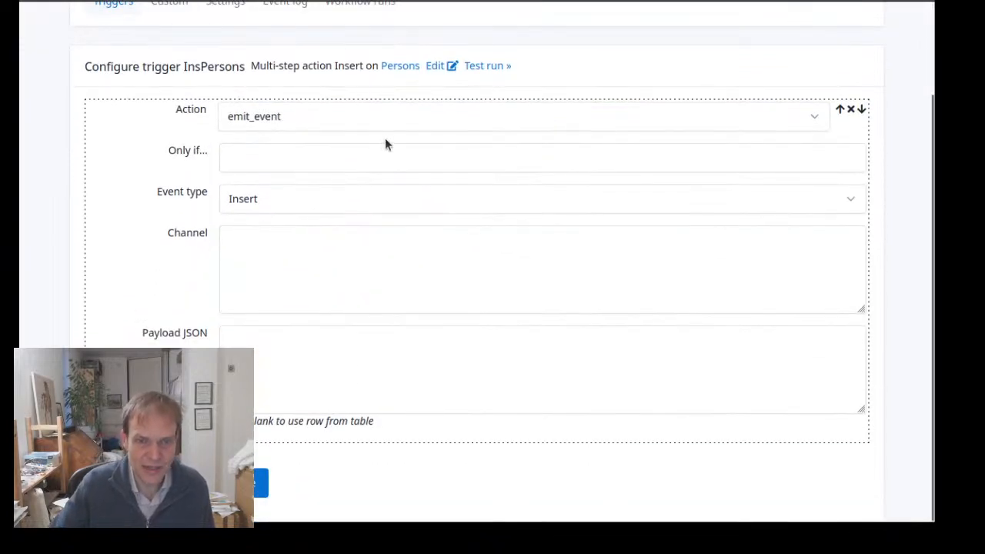
pyautogui.click(262, 482)
pyautogui.scroll(-3, 373, 290)
pyautogui.click(394, 248)
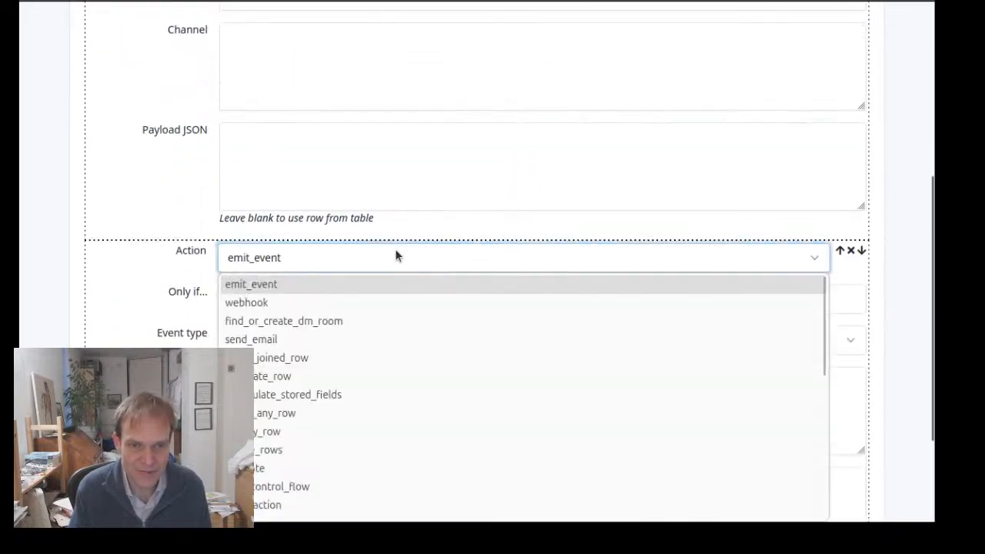
pyautogui.scroll(-3, 385, 287)
pyautogui.scroll(3, 377, 293)
pyautogui.click(370, 358)
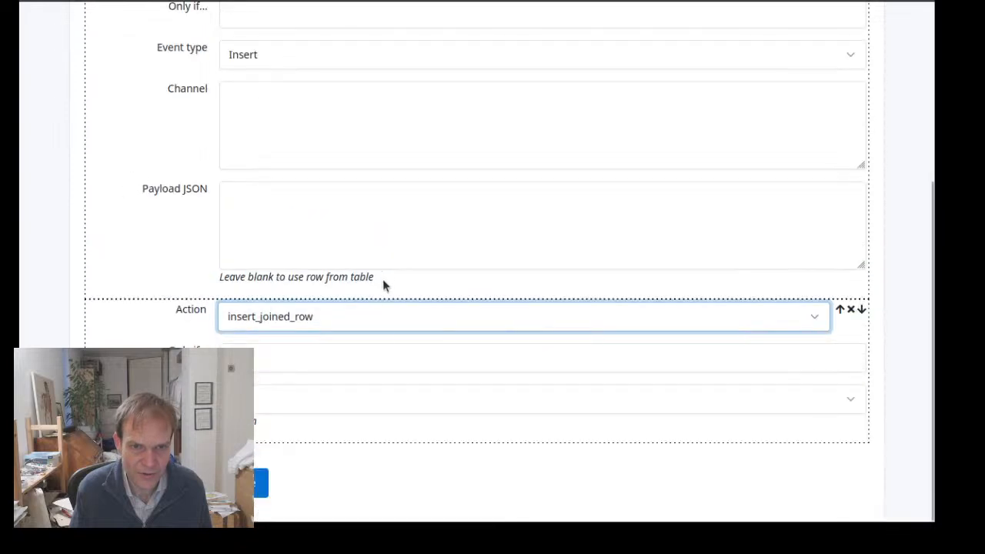
# Change the InsPersons trigger's second action to webhook and its first action to insert_any_row
pyautogui.click(359, 331)
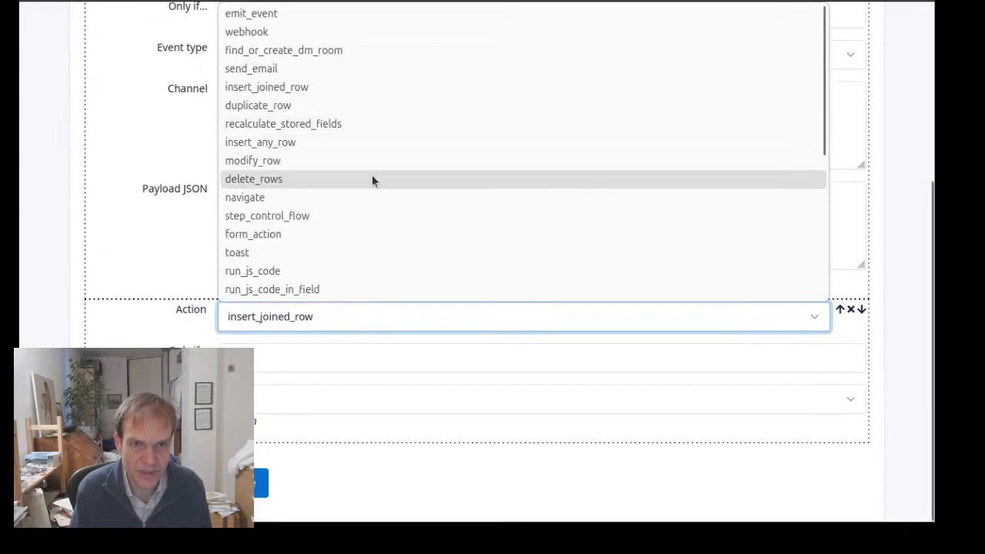
pyautogui.click(317, 35)
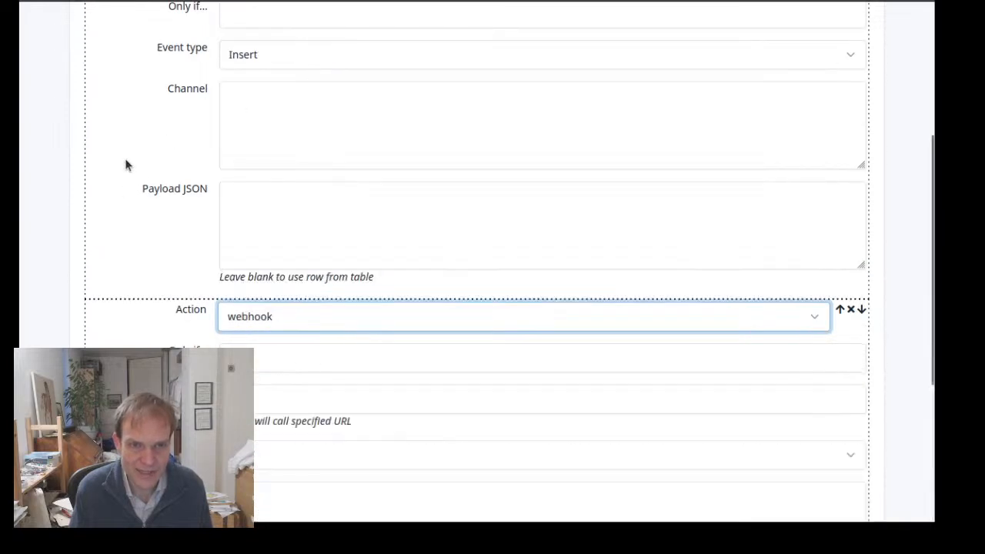
pyautogui.scroll(3, 279, 214)
pyautogui.click(377, 213)
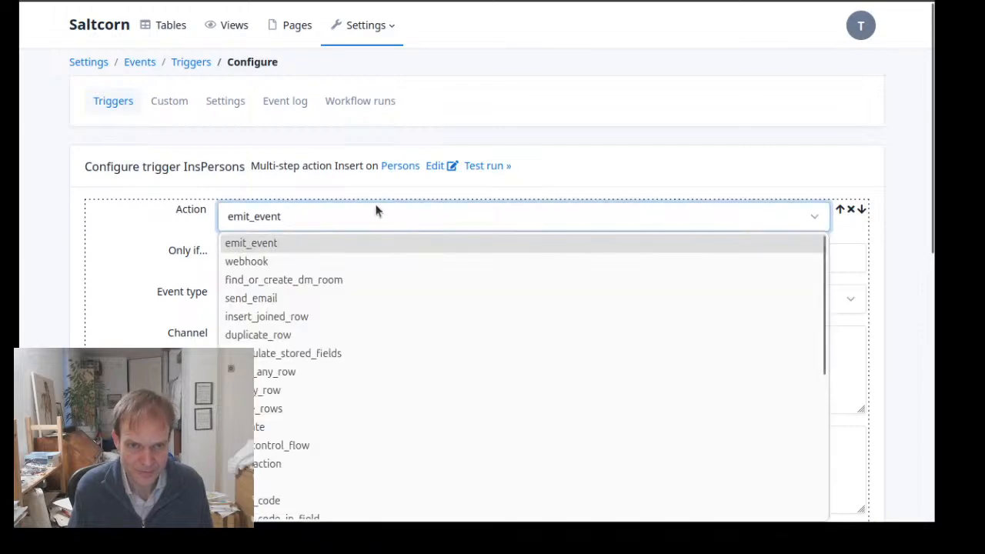
pyautogui.click(369, 372)
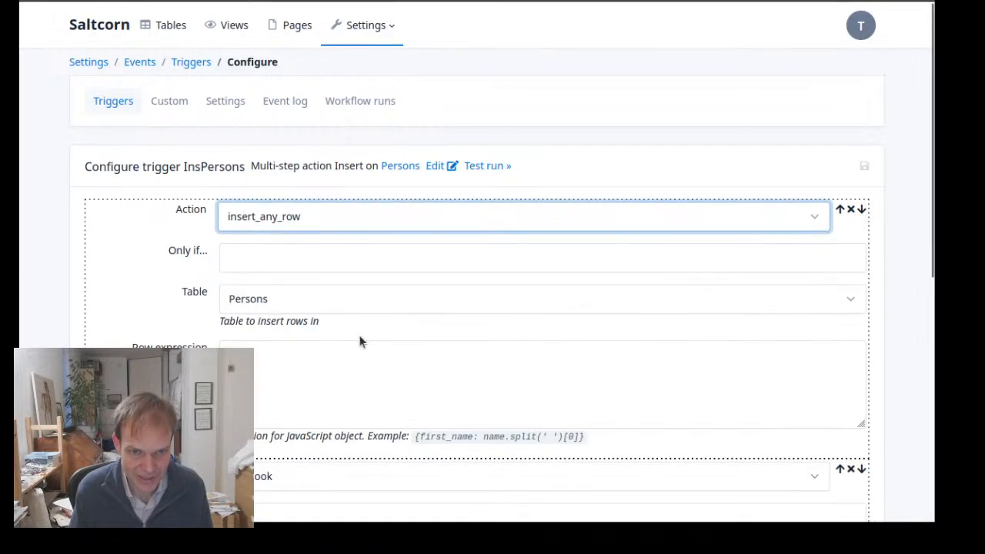
# Move the webhook action ahead of the insert_any_row action in the InsPersons trigger
pyautogui.scroll(-4, 367, 330)
pyautogui.scroll(2, 374, 313)
pyautogui.scroll(3, 381, 290)
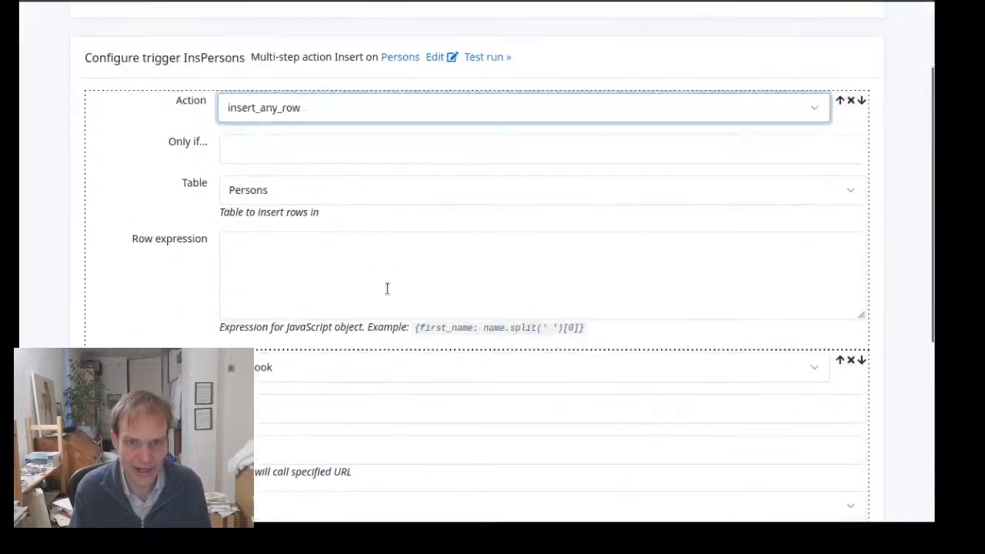
pyautogui.scroll(-3, 387, 288)
pyautogui.click(838, 165)
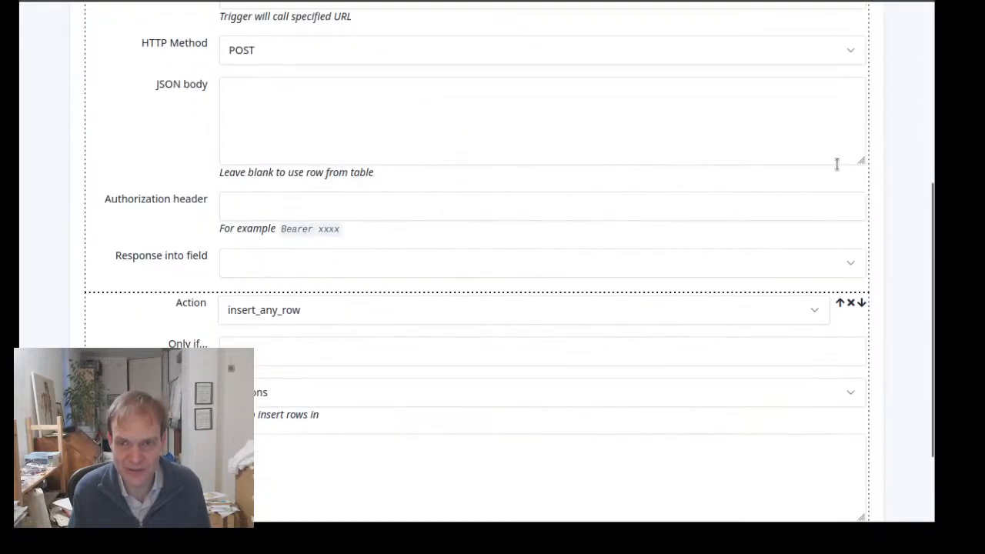
pyautogui.scroll(3, 623, 273)
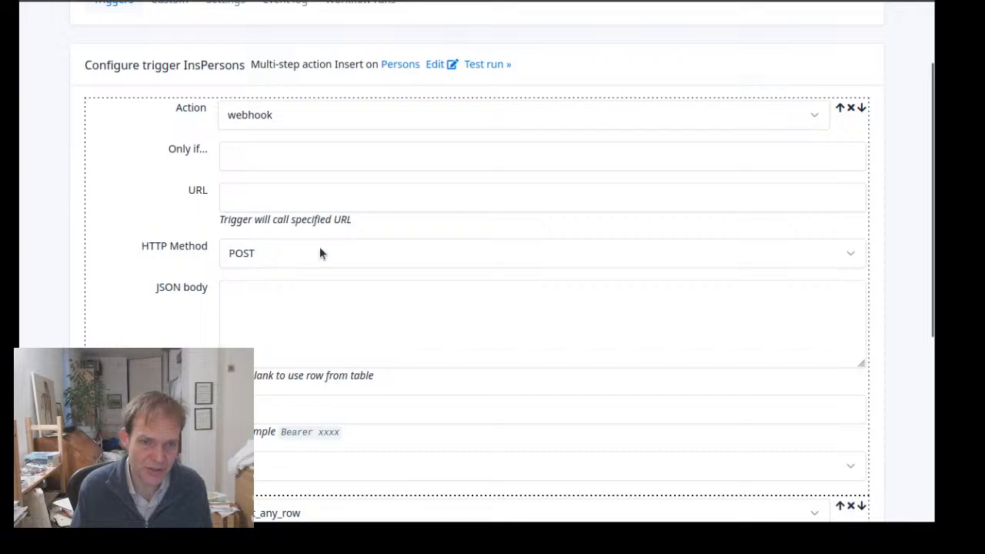
# Examine the configuration fields of the webhook step and the insert_any_row step
pyautogui.click(301, 411)
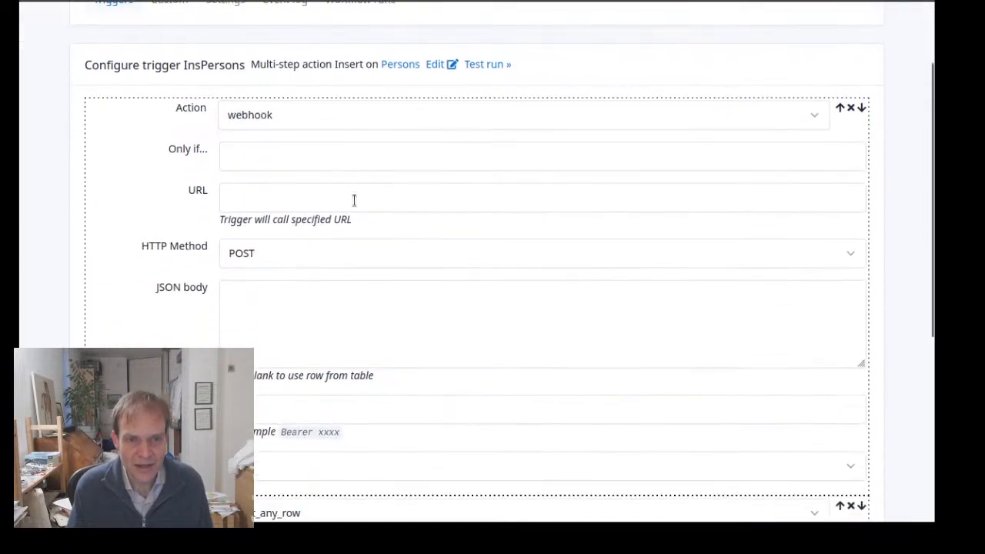
pyautogui.scroll(-3, 353, 201)
pyautogui.scroll(3, 353, 201)
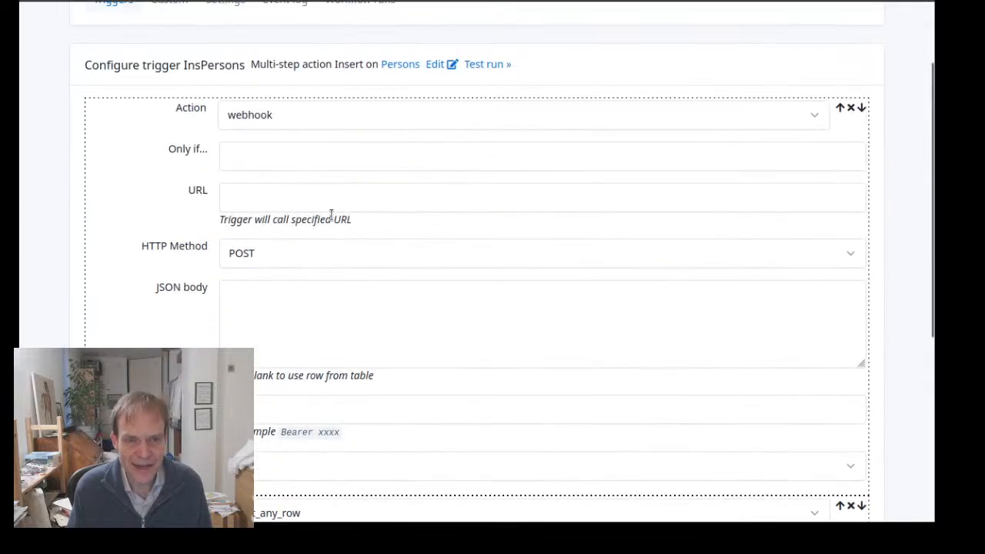
pyautogui.scroll(-2, 368, 193)
pyautogui.scroll(2, 388, 174)
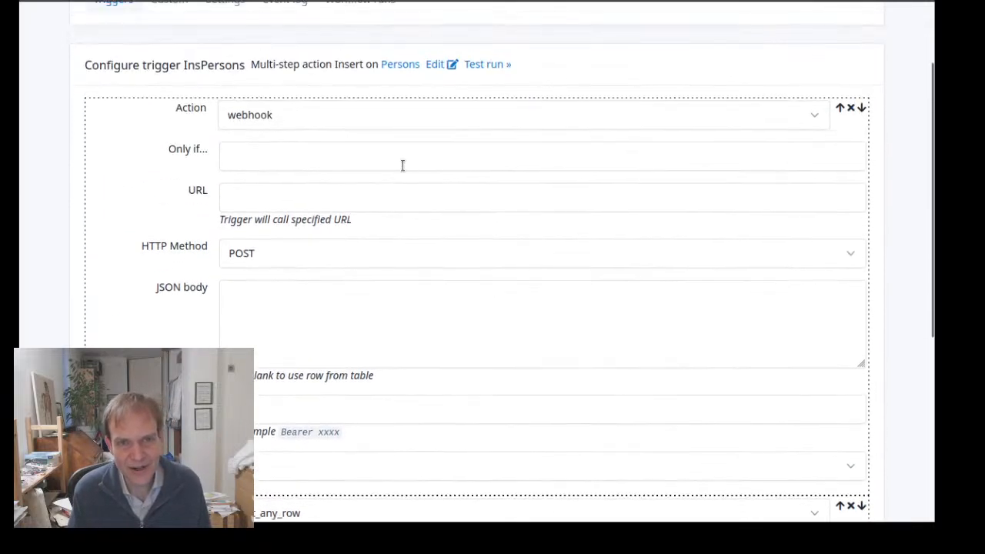
pyautogui.scroll(-3, 318, 189)
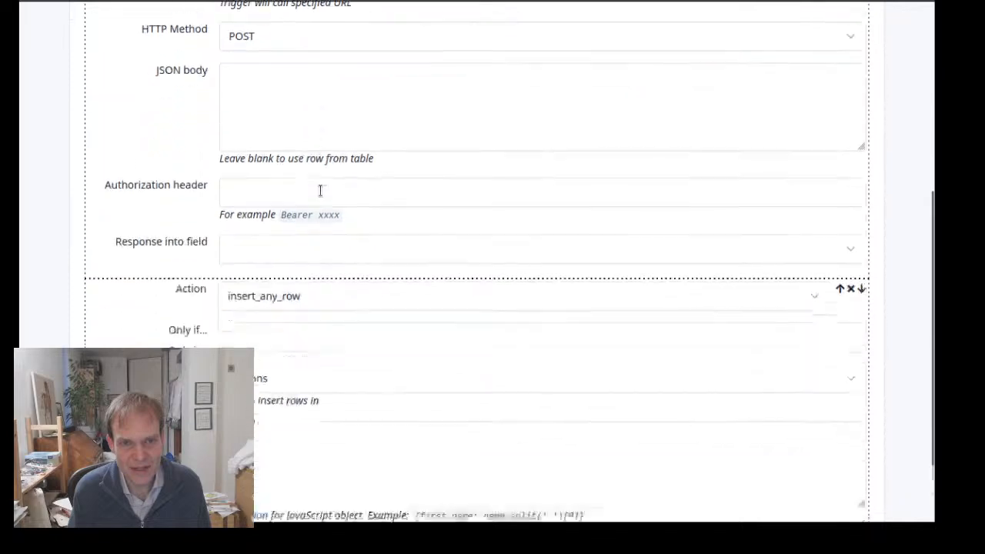
pyautogui.scroll(2, 320, 190)
pyautogui.scroll(2, 321, 190)
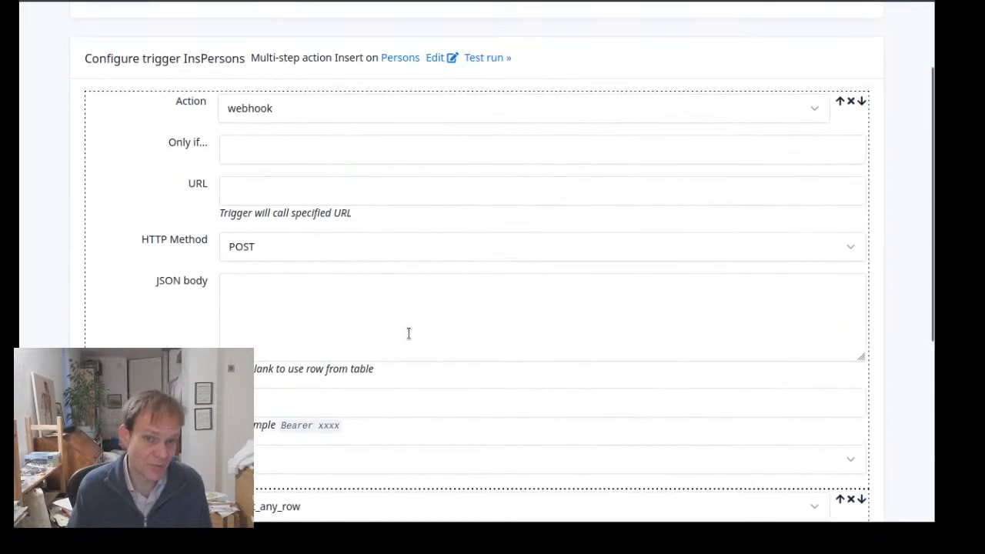
pyautogui.scroll(-2, 398, 341)
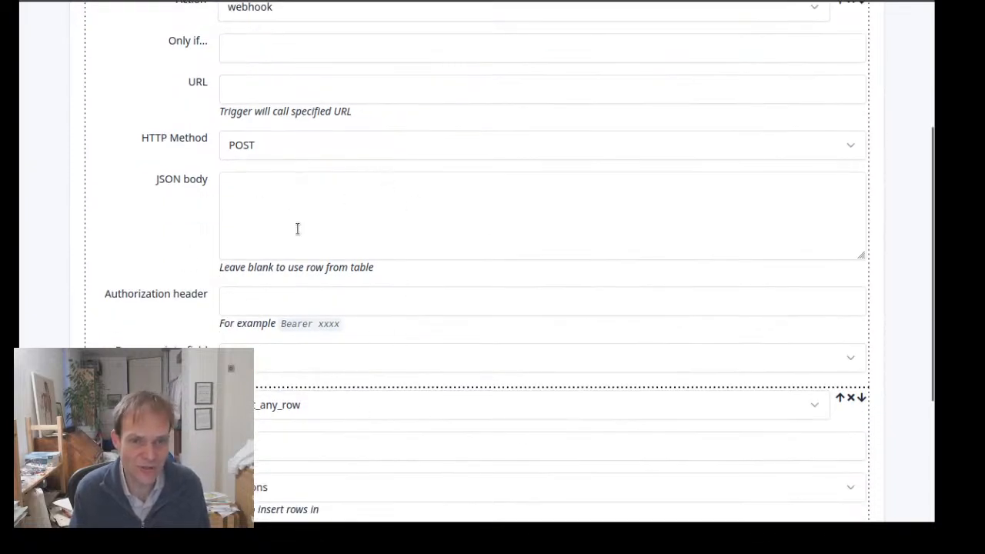
pyautogui.scroll(-4, 281, 402)
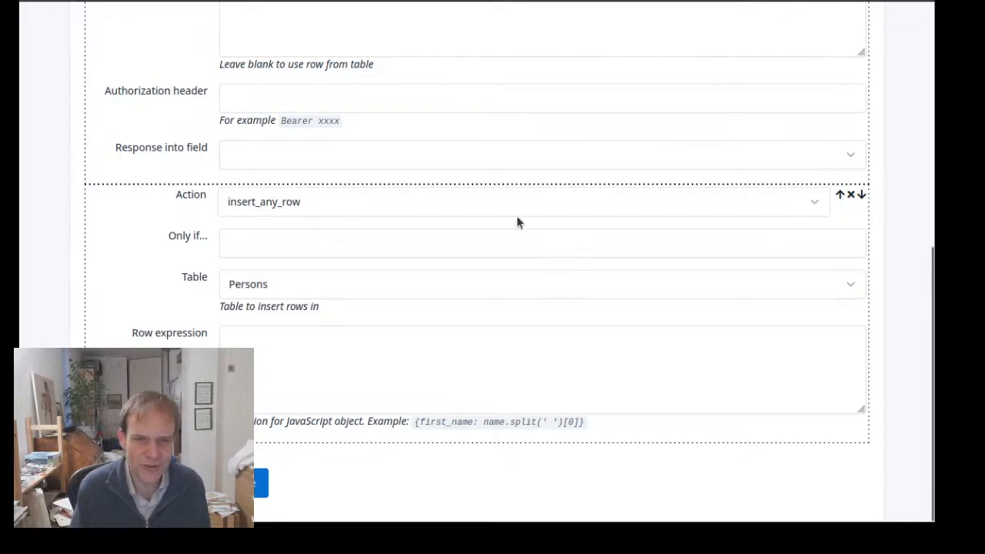
# Change the trigger's second action to step_control_flow and choose the control option that takes a step number
pyautogui.click(462, 211)
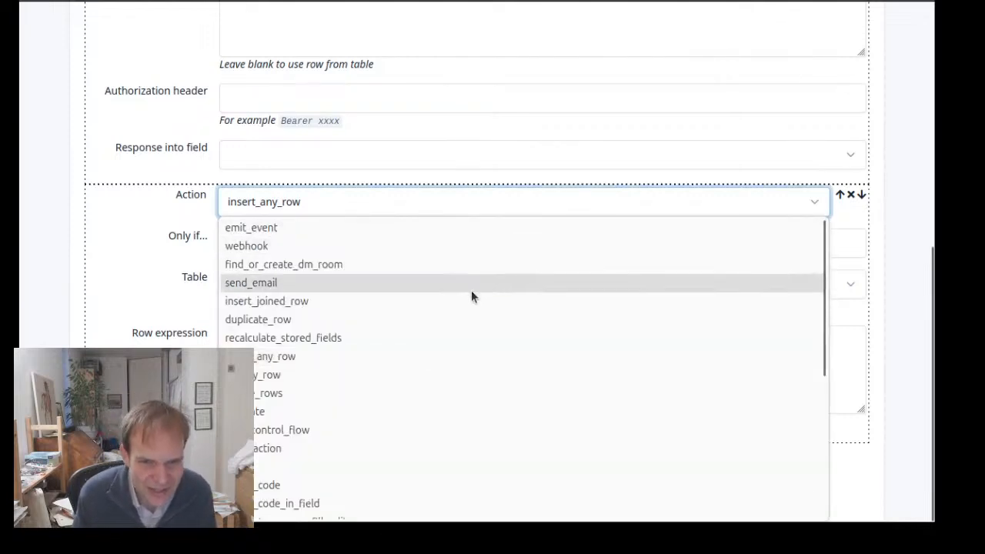
pyautogui.scroll(-3, 471, 290)
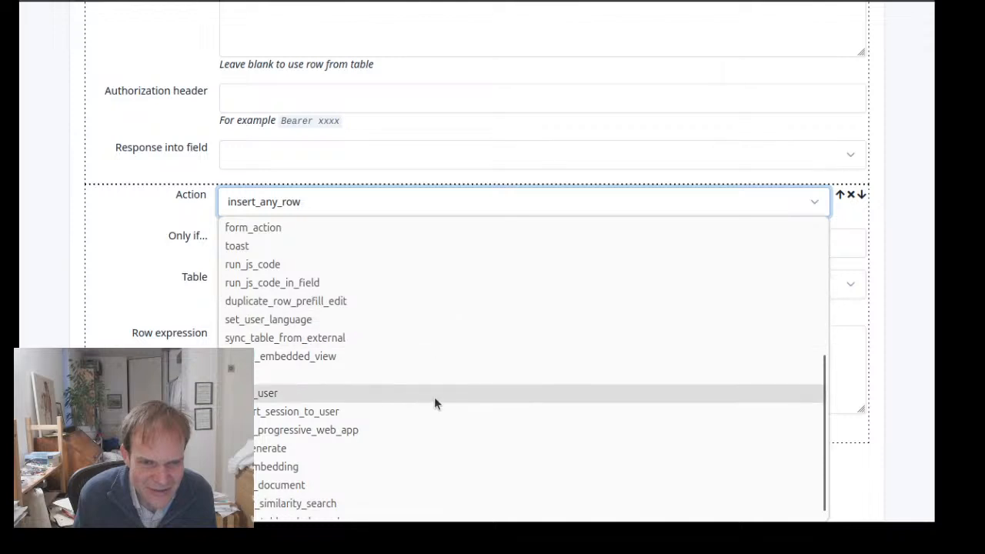
pyautogui.scroll(-1, 434, 396)
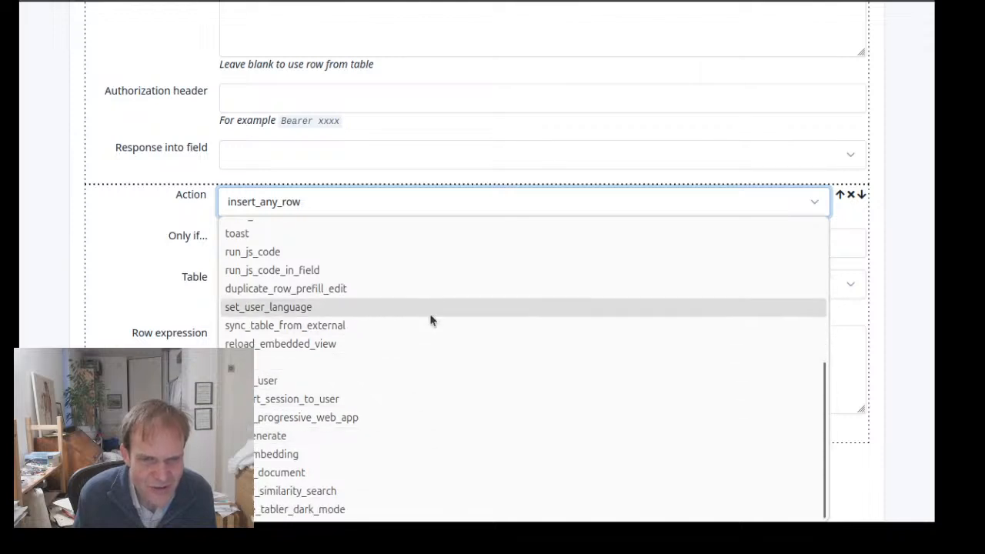
pyautogui.scroll(3, 436, 273)
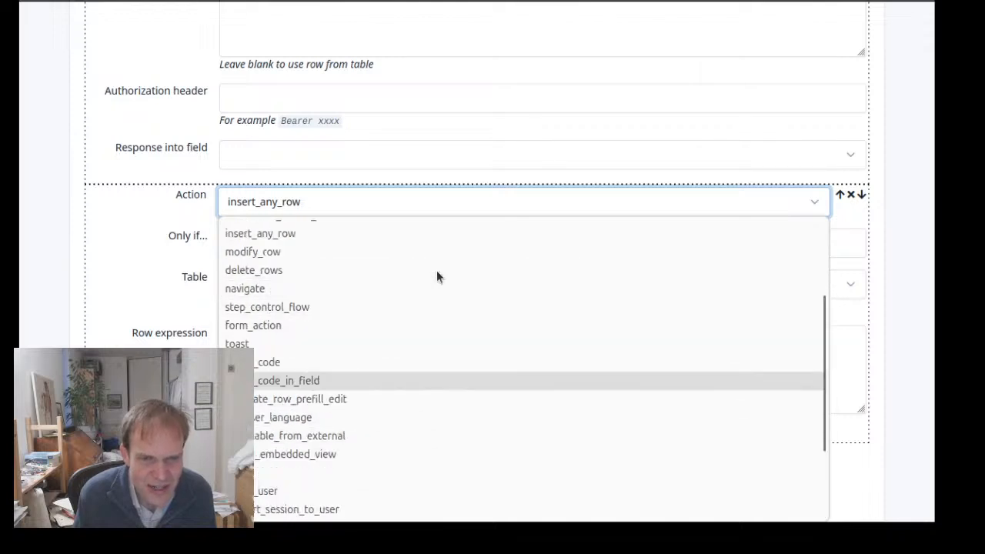
pyautogui.click(389, 307)
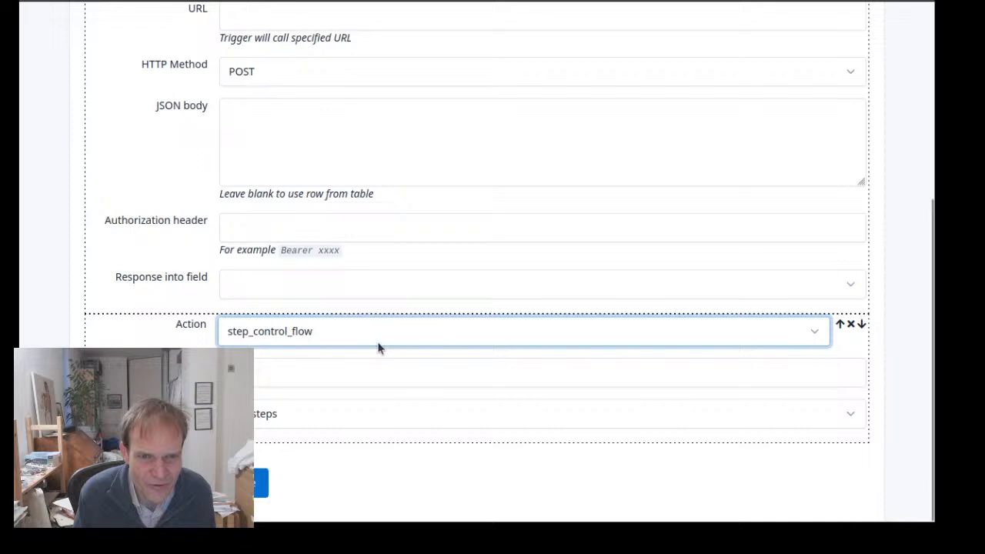
pyautogui.click(415, 427)
pyautogui.click(401, 455)
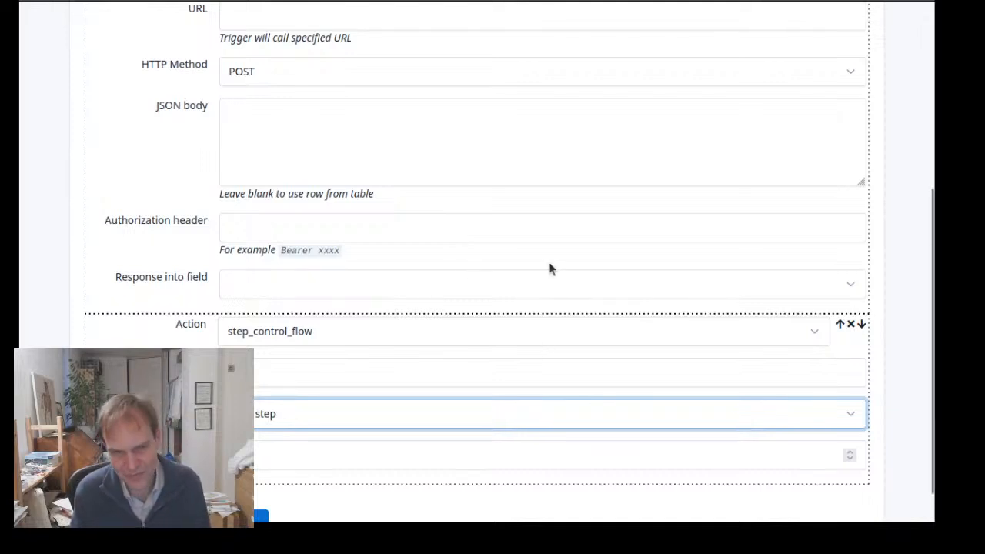
# Return to the new trigger form, set the InsPersons action to run_js_code, and save it to reach its configuration
pyautogui.scroll(1, 589, 244)
pyautogui.scroll(3, 588, 244)
pyautogui.scroll(-2, 582, 249)
pyautogui.scroll(3, 580, 248)
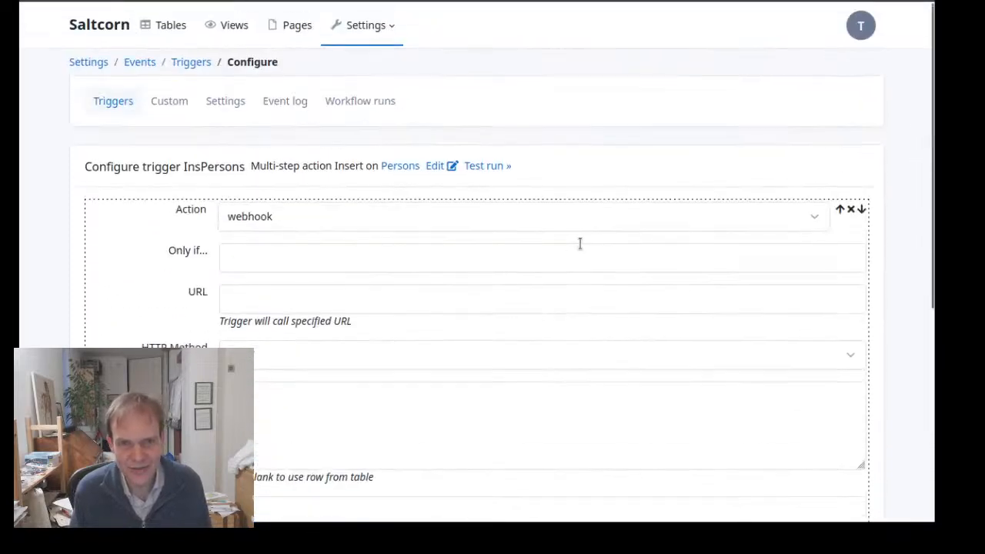
pyautogui.click(37, 2)
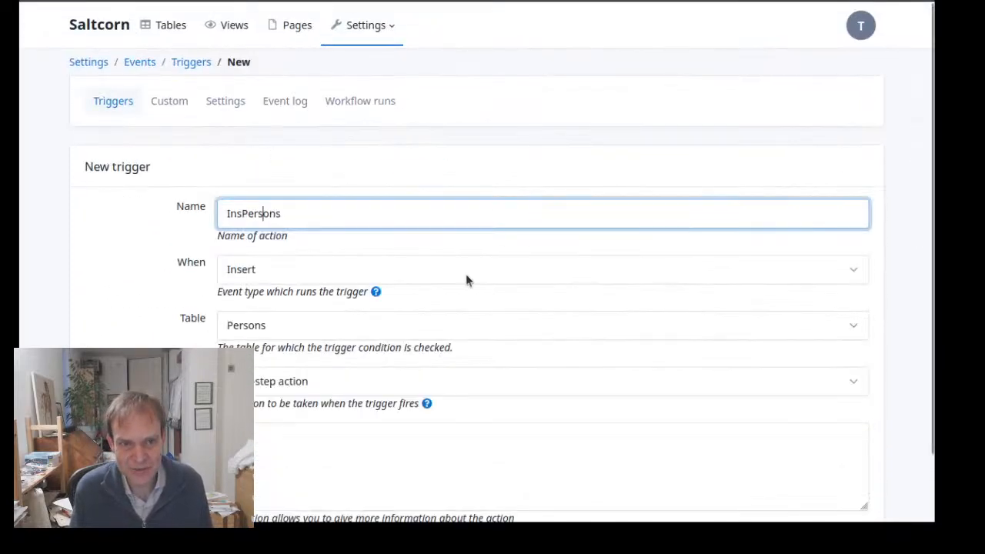
pyautogui.click(364, 379)
pyautogui.scroll(5, 423, 192)
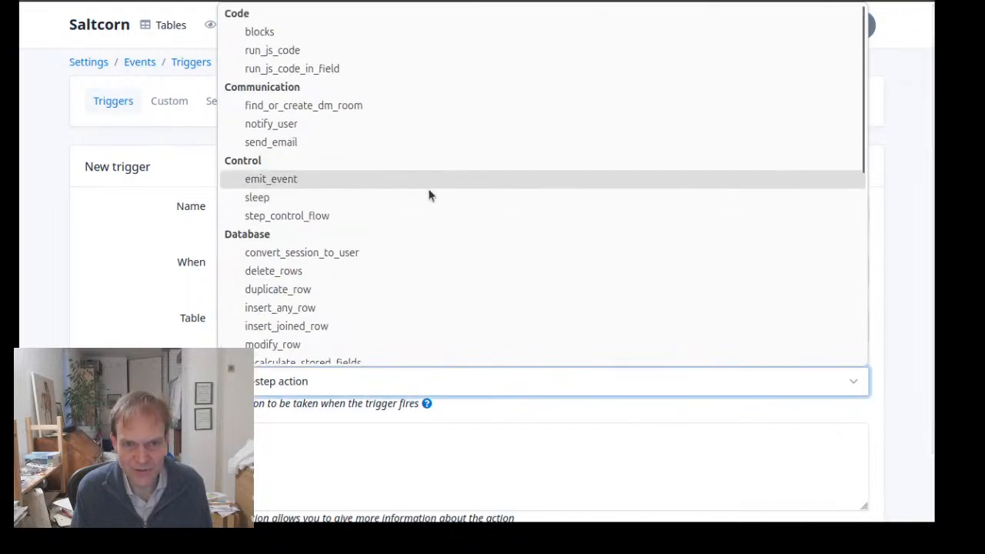
pyautogui.click(477, 50)
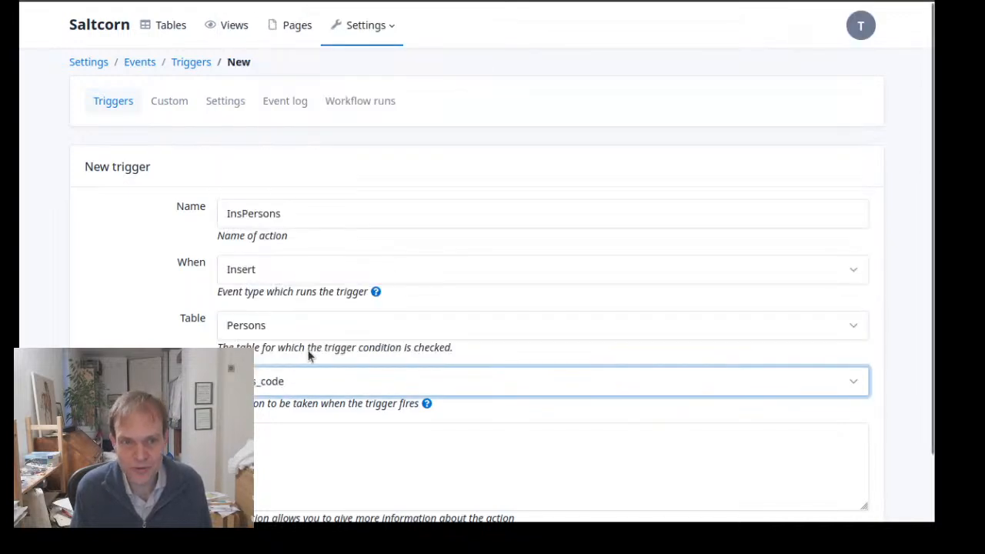
pyautogui.scroll(-2, 283, 387)
pyautogui.click(253, 483)
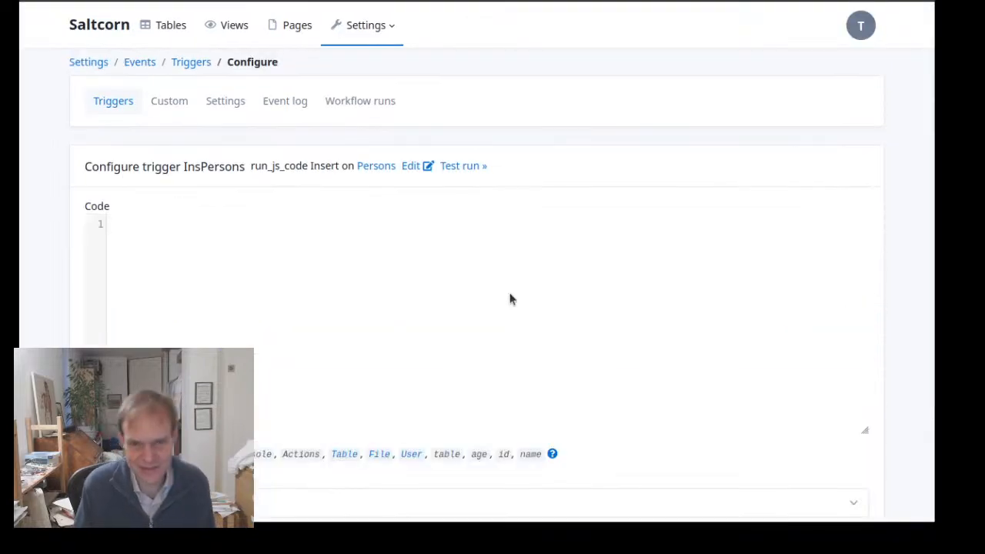
# Write the code let answer = prompt("what is your name?") for the run_js_code trigger
pyautogui.click(509, 299)
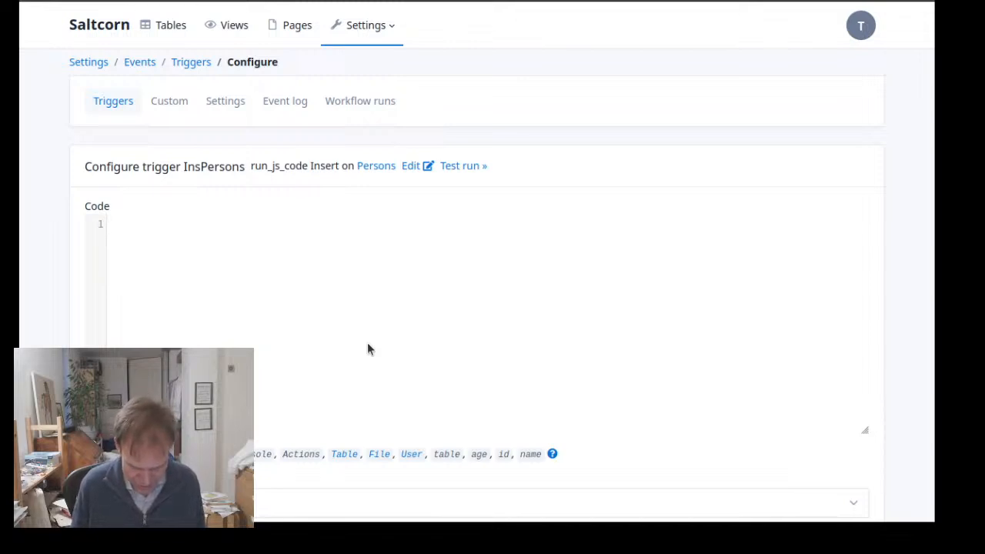
pyautogui.write('lset')
pyautogui.press('BackSpace')
pyautogui.press('BackSpace')
pyautogui.press('BackSpace')
pyautogui.write('et ')
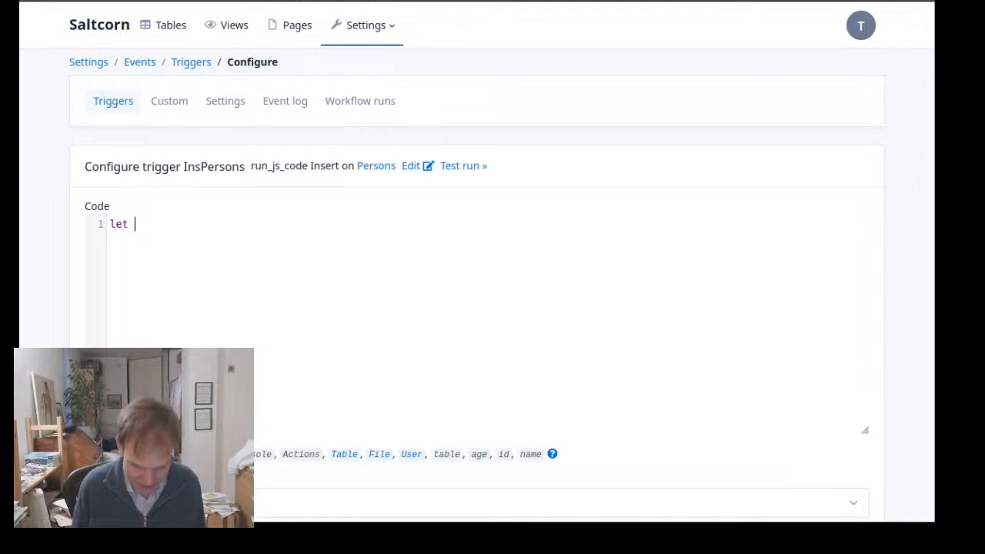
pyautogui.write('p')
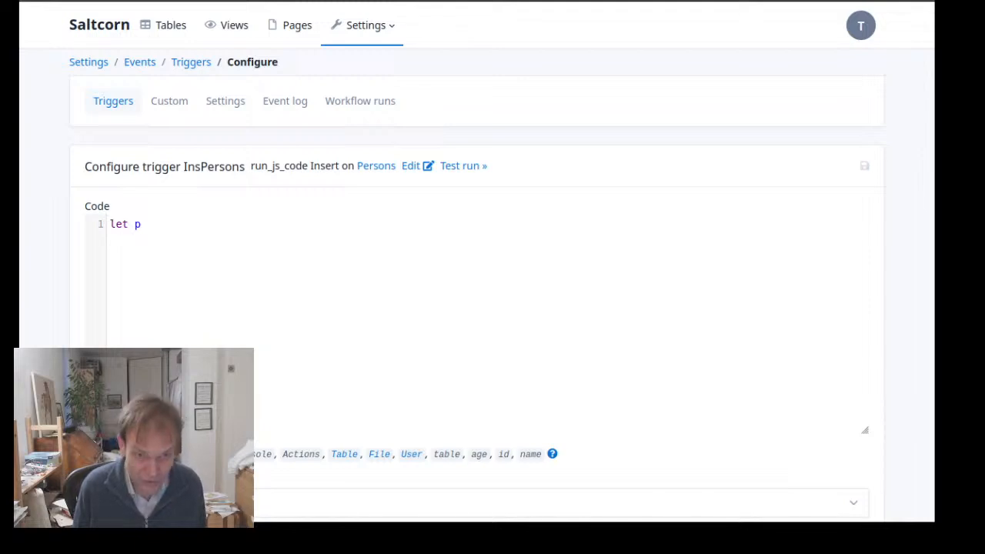
pyautogui.press('BackSpace')
pyautogui.write('answer ')
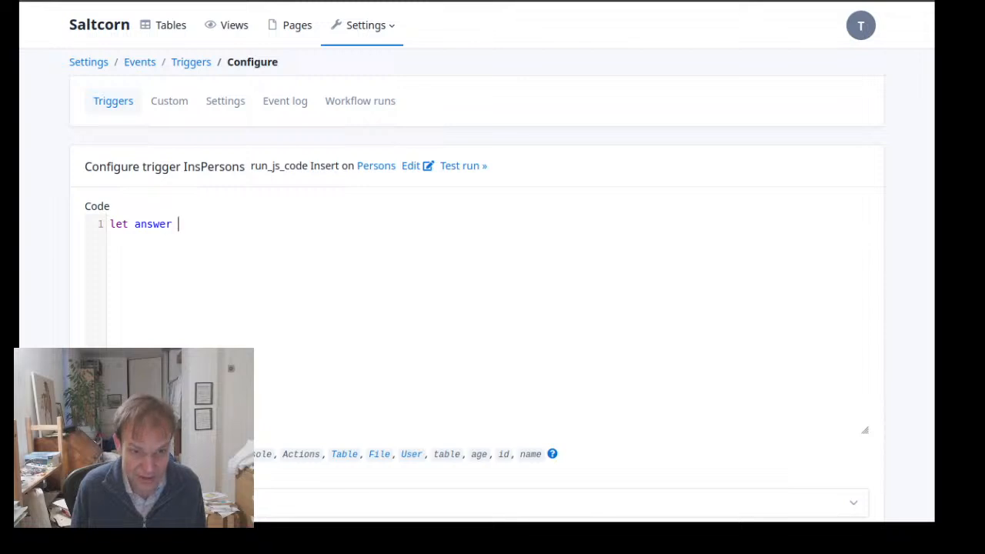
pyautogui.write('= prompt')
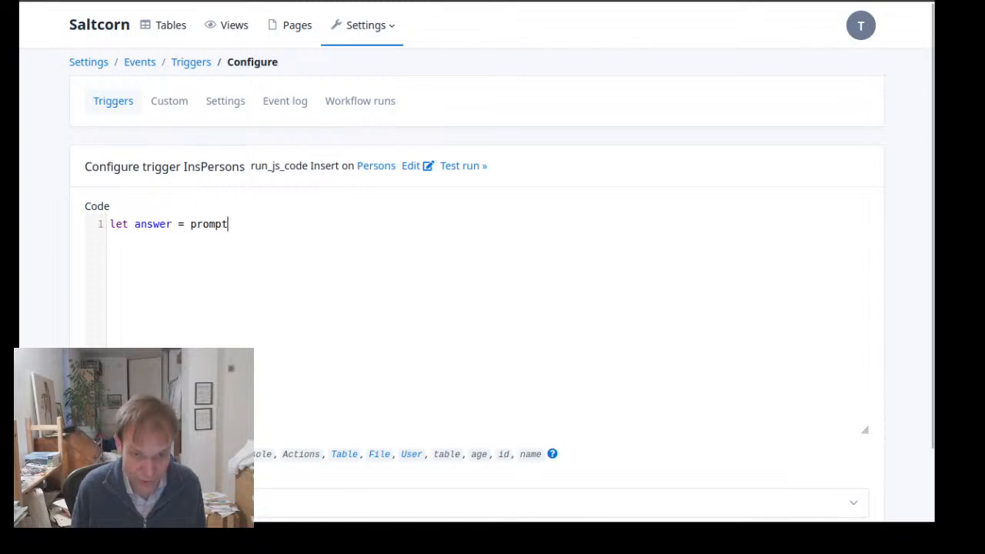
pyautogui.write('("')
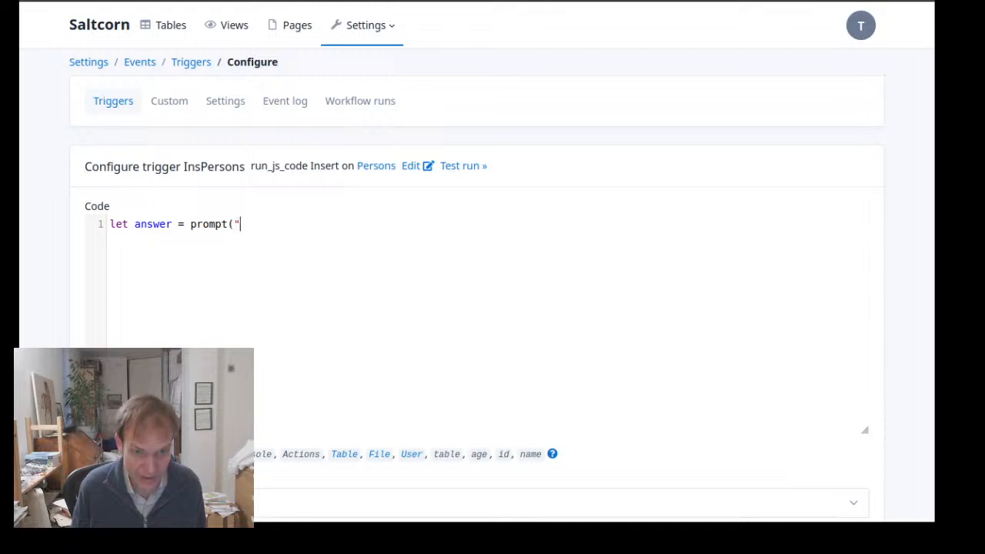
pyautogui.write('how')
pyautogui.press('BackSpace')
pyautogui.press('BackSpace')
pyautogui.press('BackSpace')
pyautogui.press('BackSpace')
pyautogui.write('what is your ')
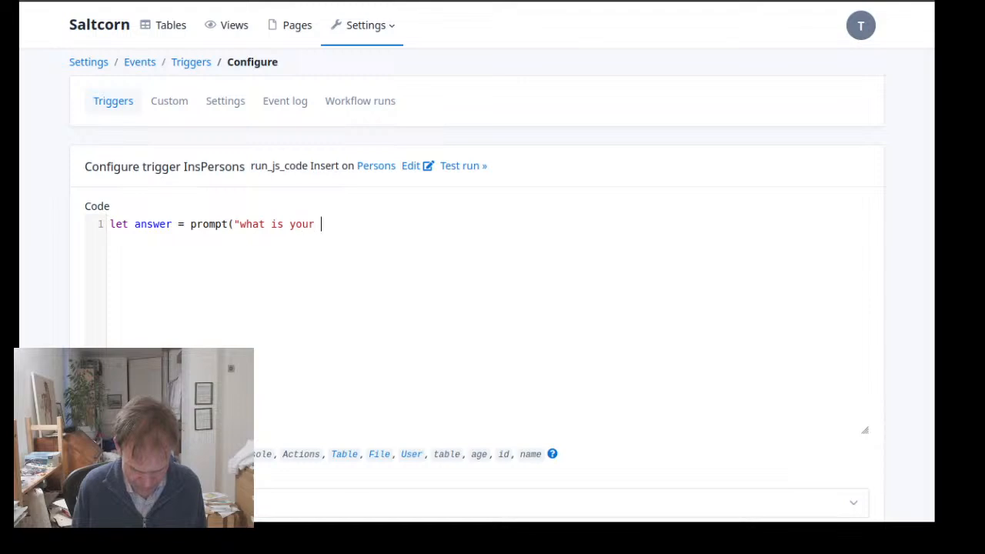
pyautogui.write('name?')
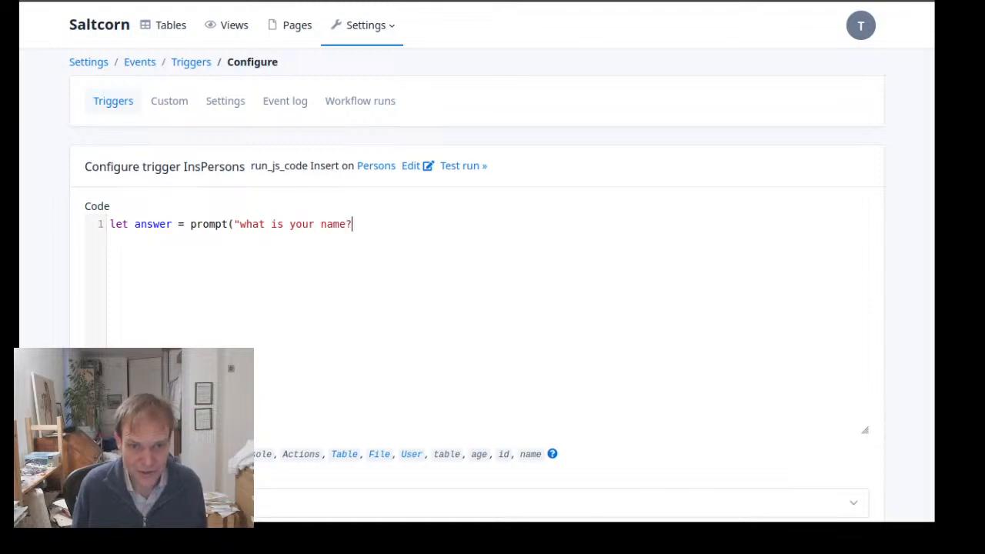
pyautogui.write('")')
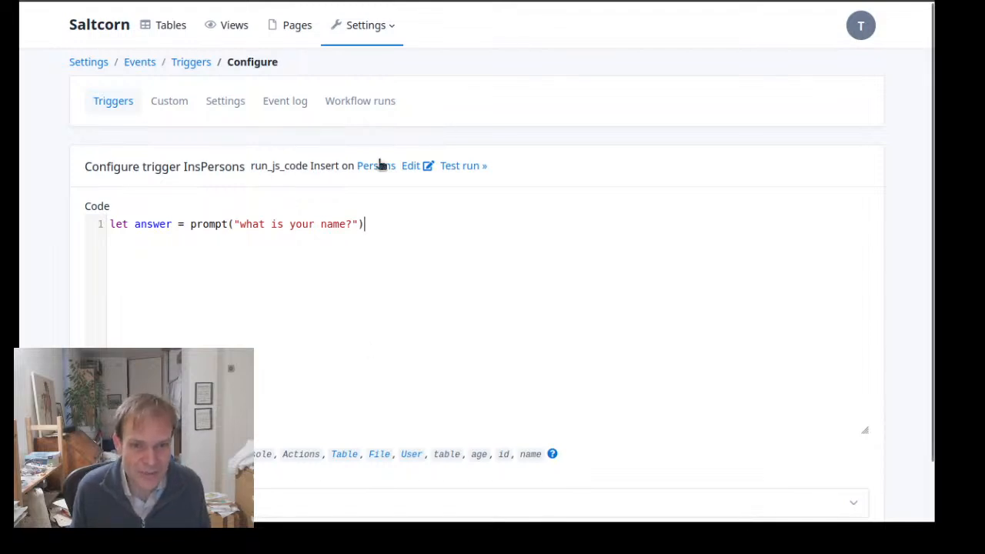
# Delete all the code of the run_js_code trigger
pyautogui.hotkey('ctrl', 'a')
pyautogui.press('BackSpace')
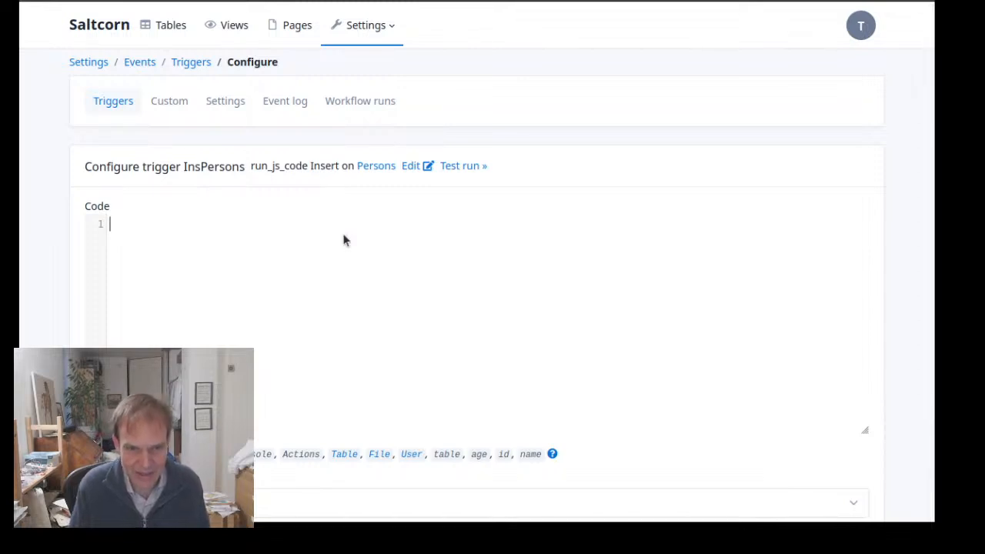
# Start a new trigger from the triggers list and choose Workflow as its action
pyautogui.click(122, 110)
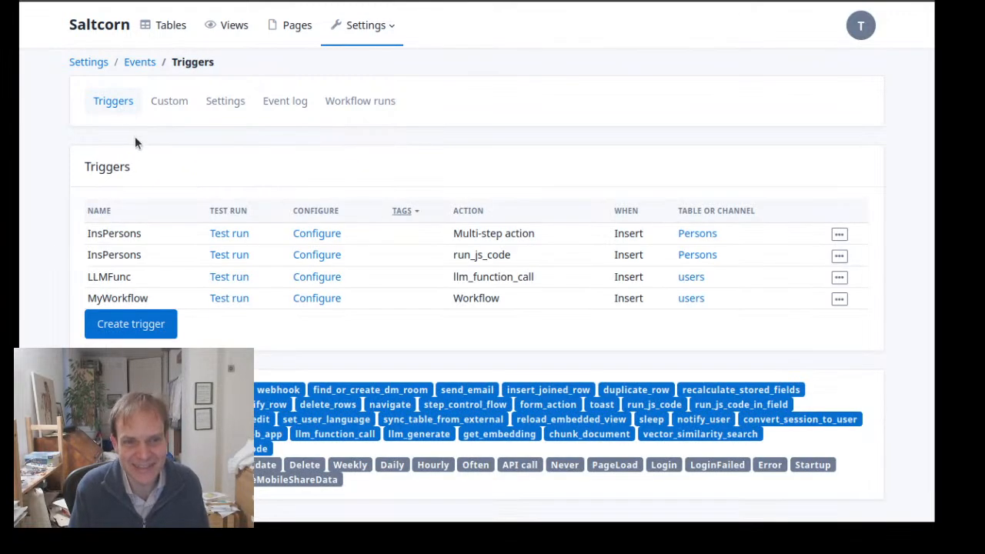
pyautogui.click(157, 326)
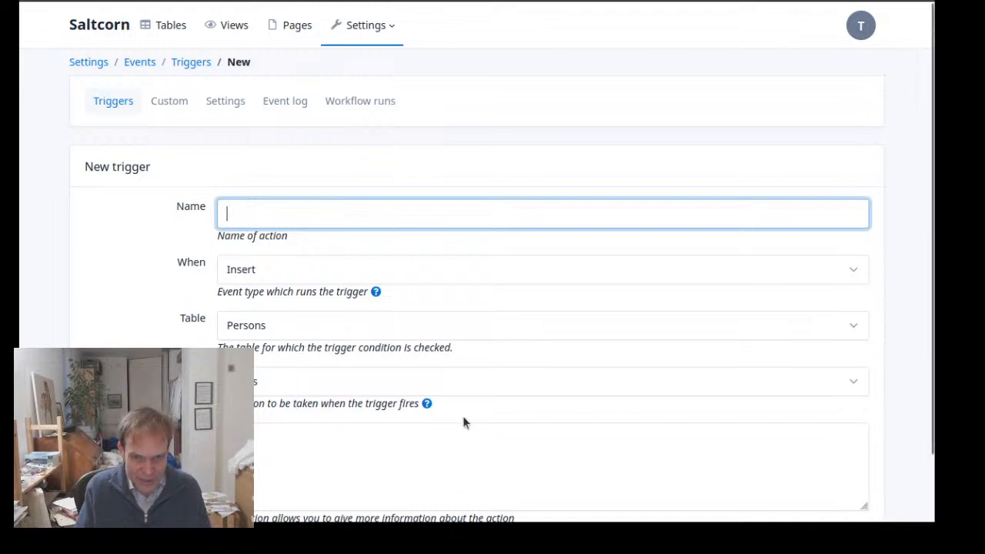
pyautogui.click(465, 391)
pyautogui.scroll(-5, 431, 231)
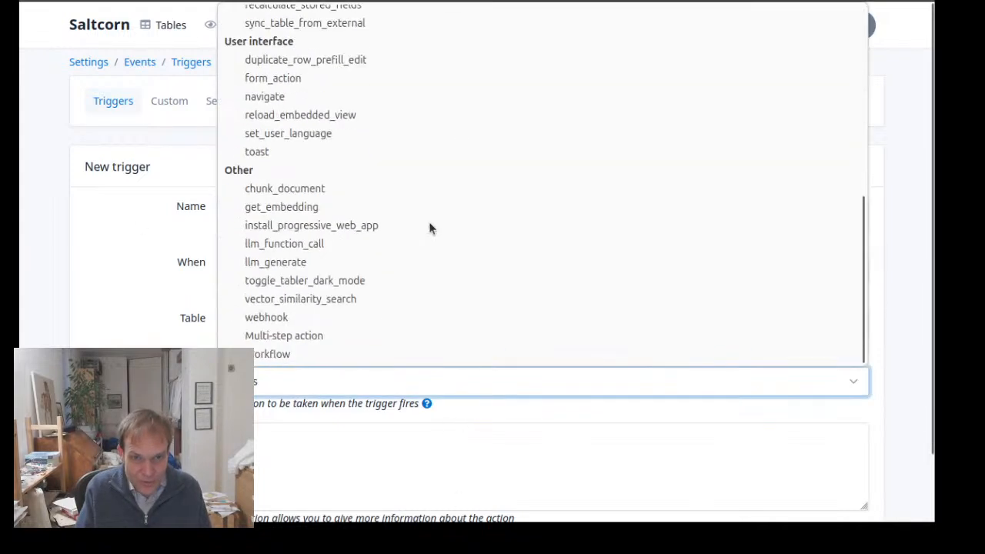
pyautogui.click(388, 354)
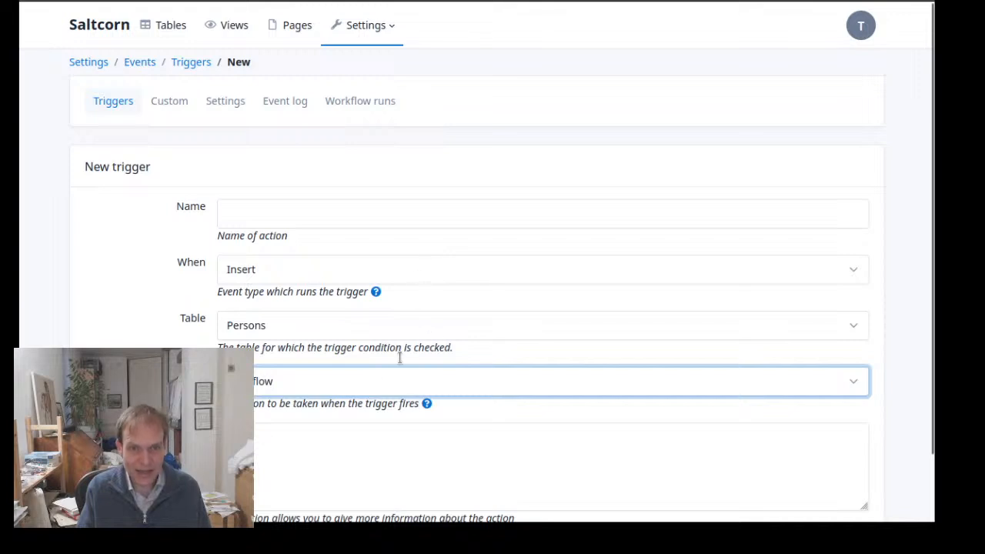
pyautogui.click(296, 380)
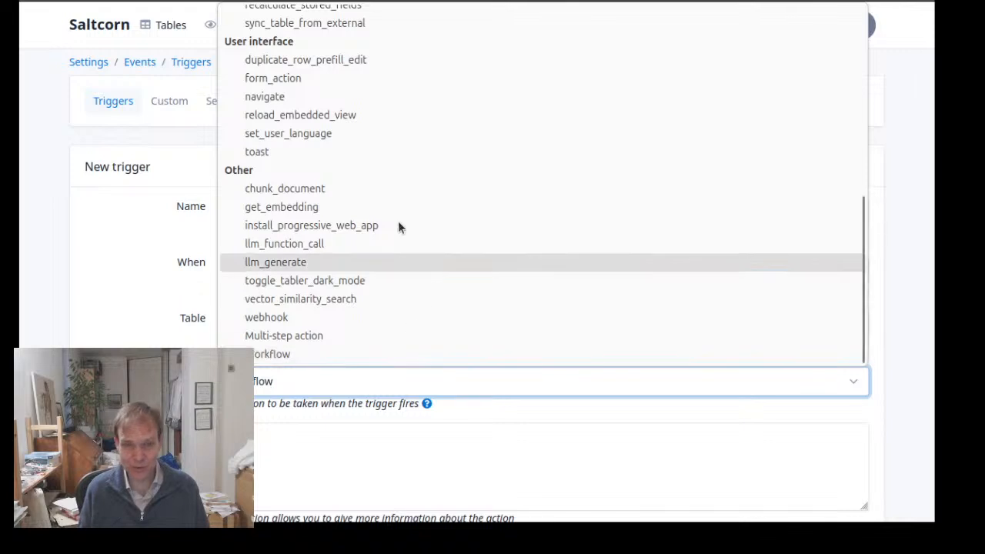
pyautogui.click(91, 182)
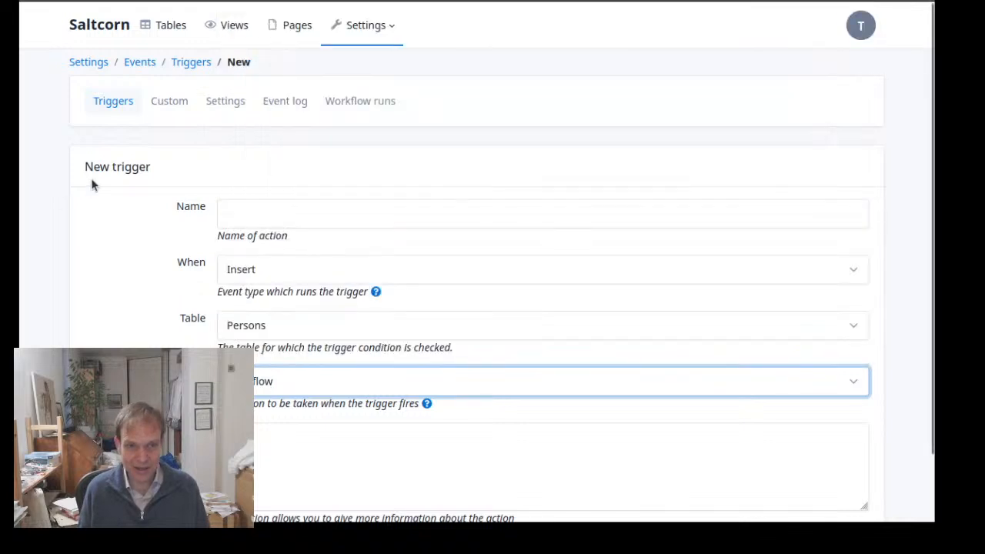
# Examine the Saltcorn version tags offered in the application's system settings, and return to the new trigger form
pyautogui.click(358, 31)
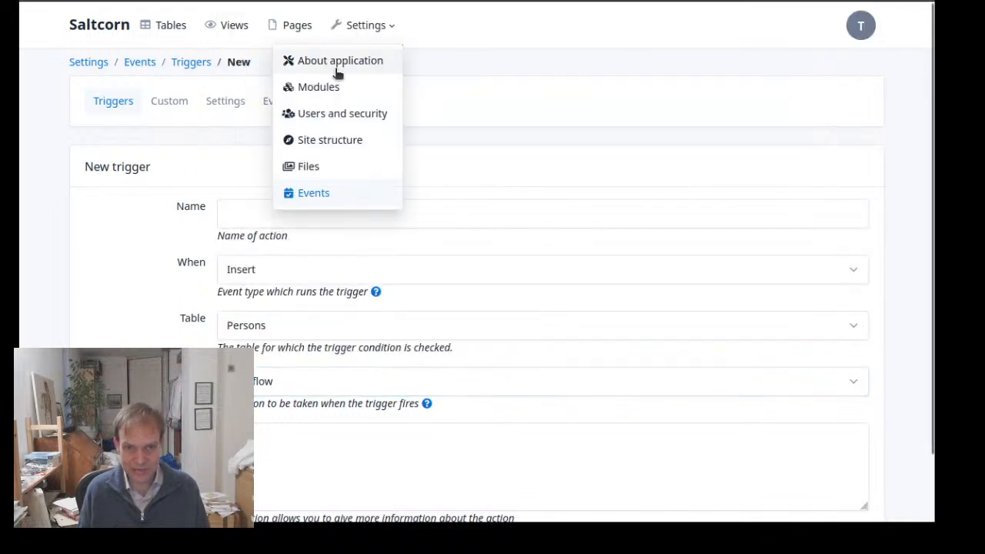
pyautogui.click(340, 60)
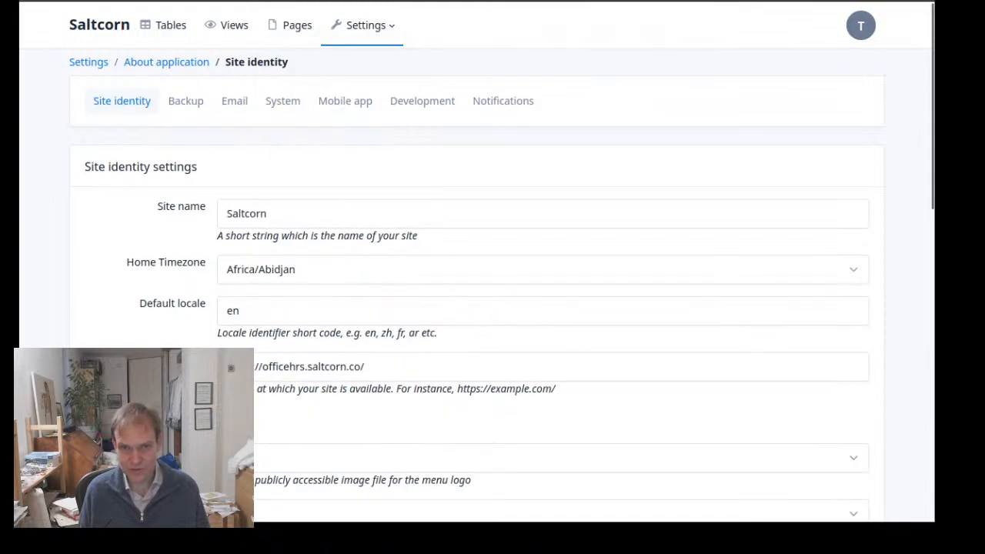
pyautogui.click(283, 103)
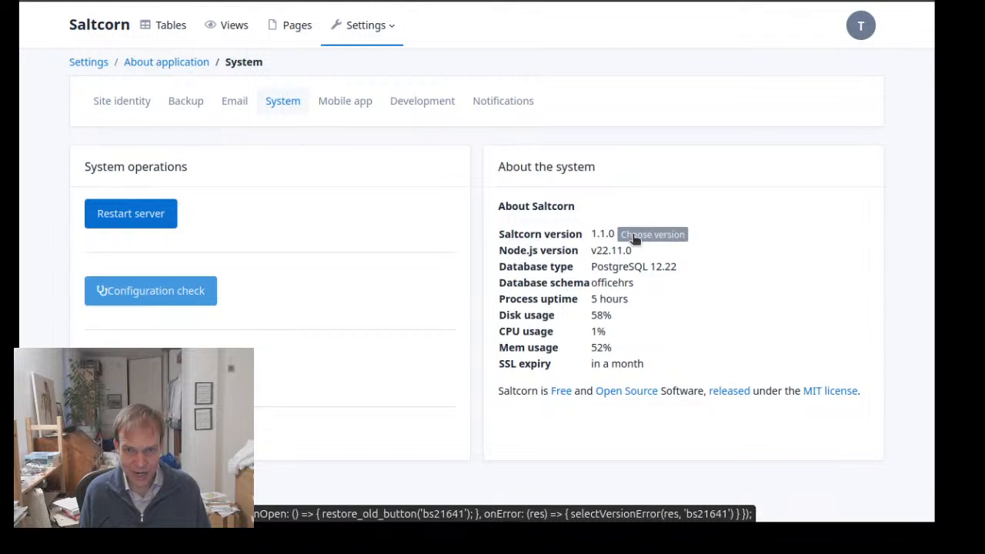
pyautogui.click(634, 239)
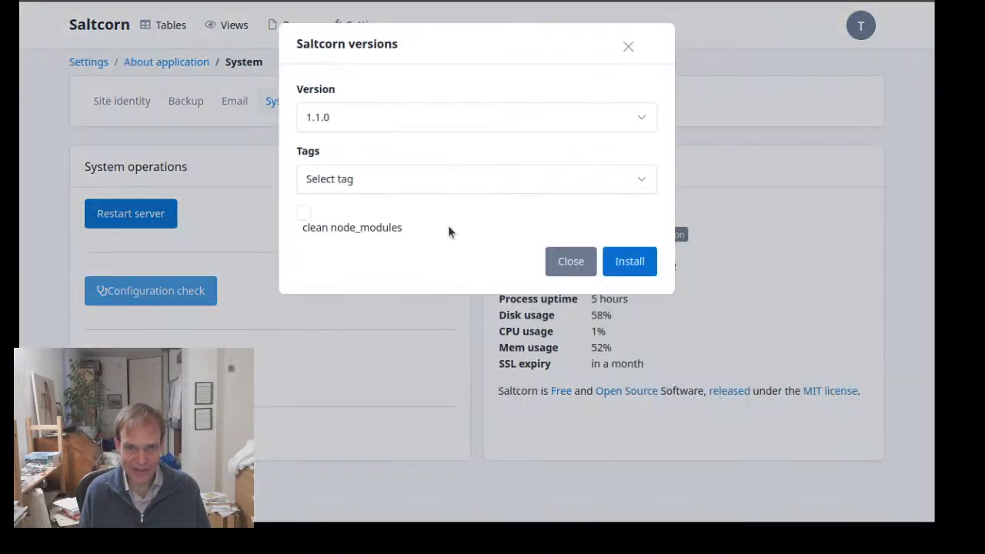
pyautogui.click(368, 180)
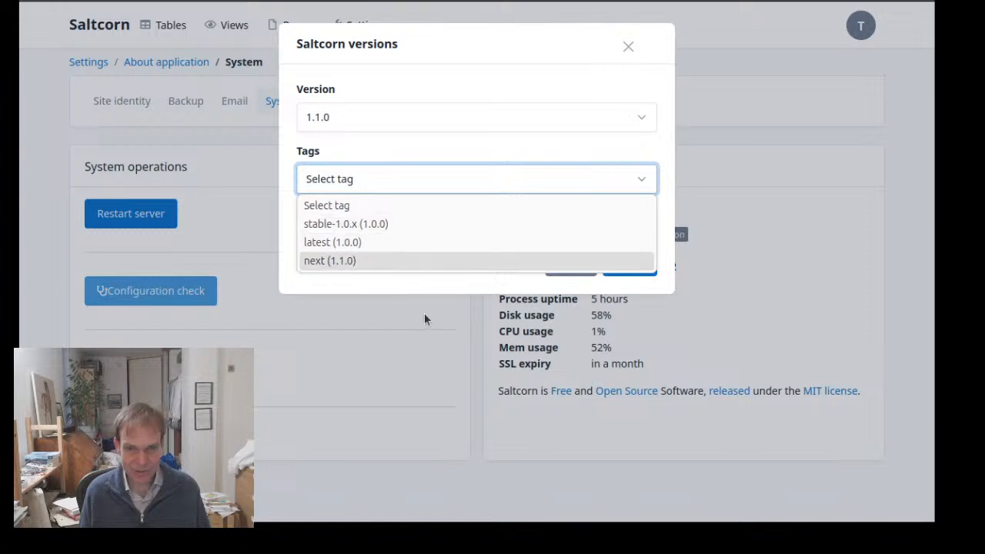
pyautogui.click(455, 280)
pyautogui.click(568, 261)
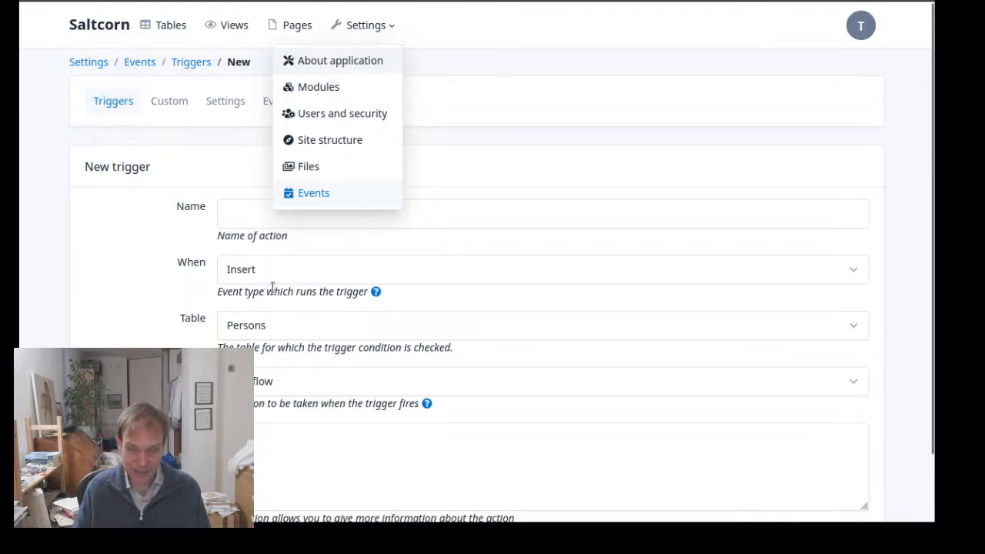
pyautogui.click(235, 218)
pyautogui.click(377, 20)
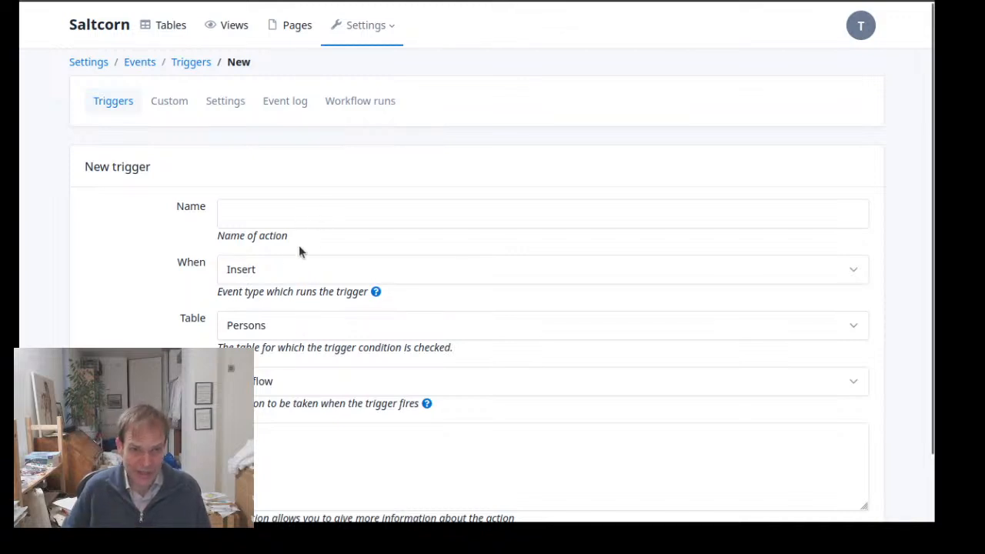
# Set the new trigger's event type to Never and name it AskSomeQuestionsWF
pyautogui.click(288, 278)
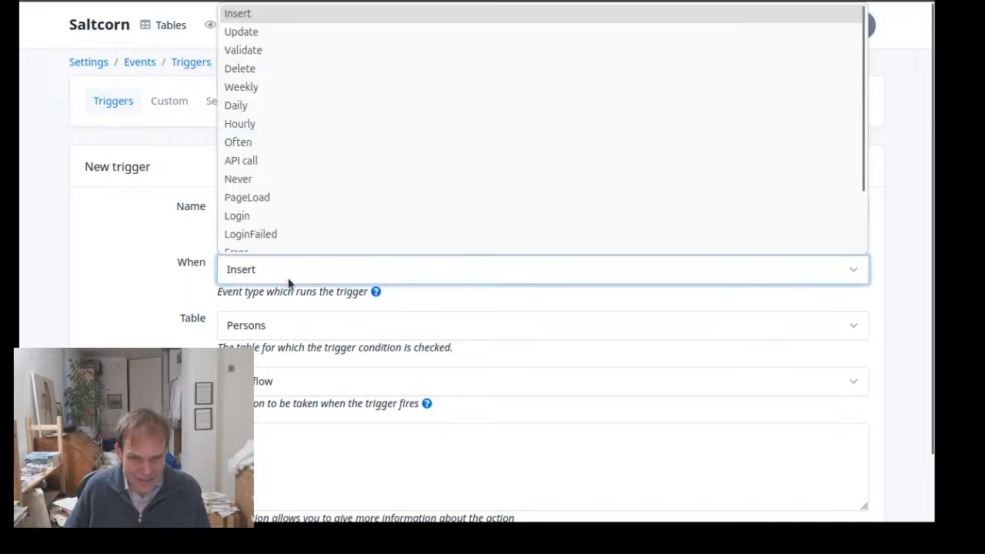
pyautogui.click(306, 173)
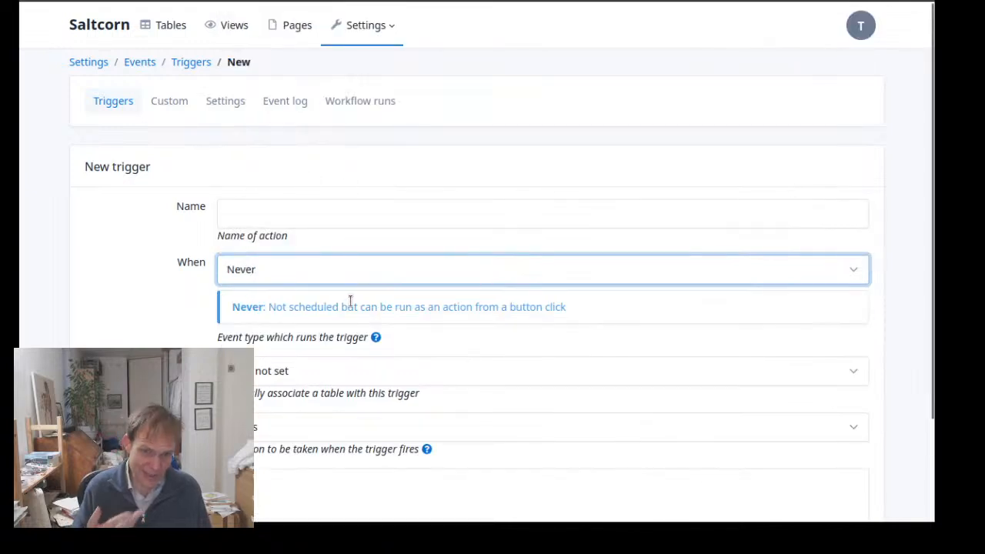
pyautogui.click(305, 214)
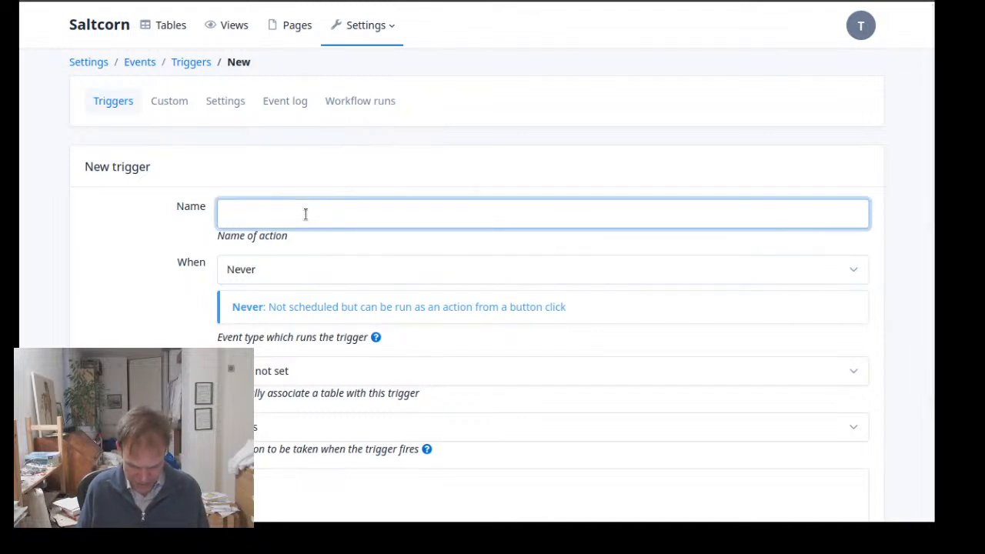
pyautogui.write('AskSome')
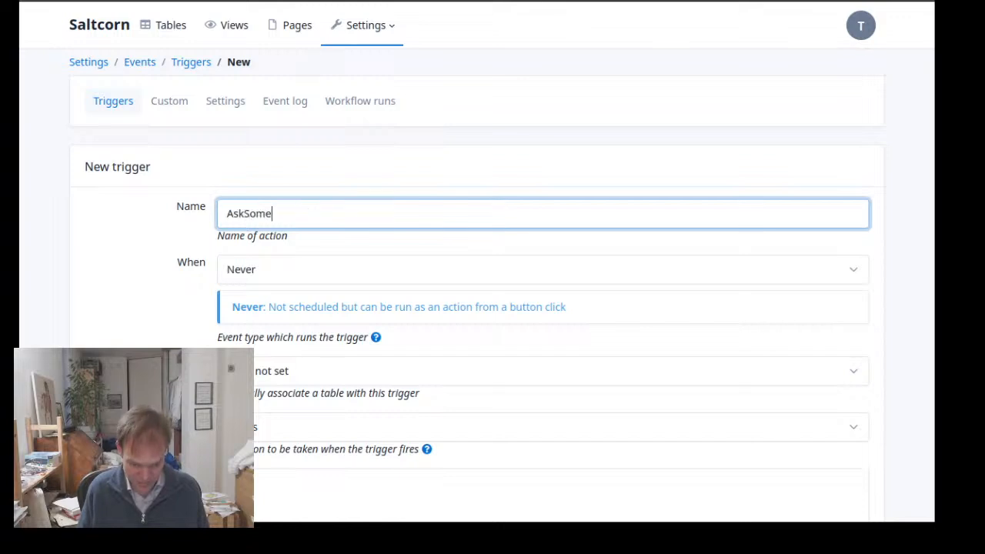
pyautogui.write('Quesitons')
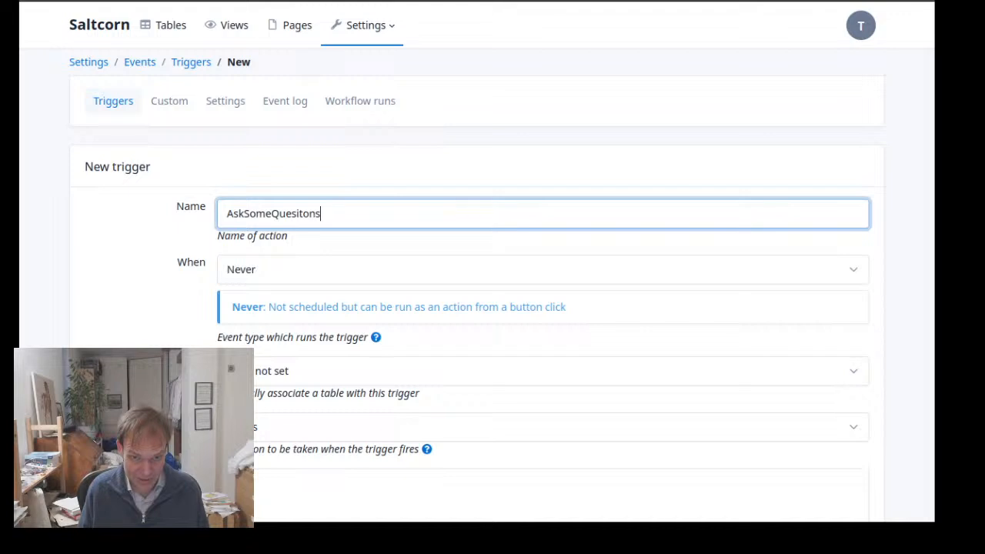
pyautogui.press('BackSpace')
pyautogui.press('BackSpace')
pyautogui.press('BackSpace')
pyautogui.press('BackSpace')
pyautogui.press('BackSpace')
pyautogui.write('tionsWo')
pyautogui.press('BackSpace')
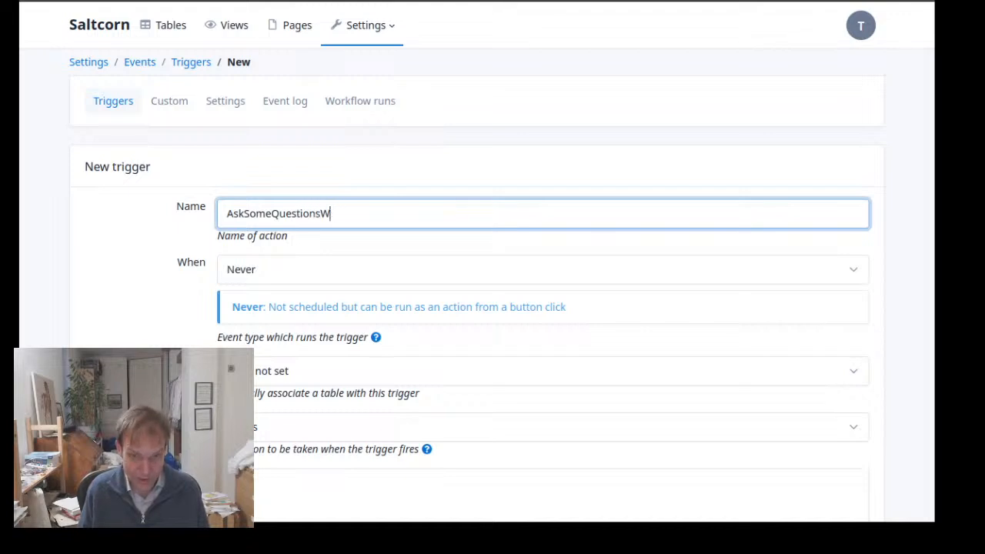
pyautogui.write('F')
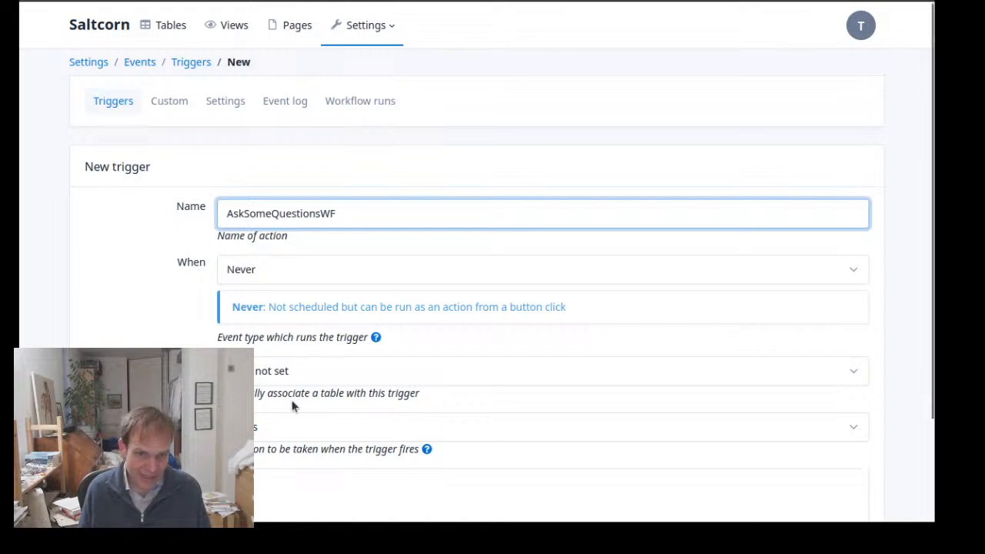
# Set the AskSomeQuestionsWF trigger's action to Workflow and save the trigger
pyautogui.click(255, 425)
pyautogui.scroll(-3, 334, 331)
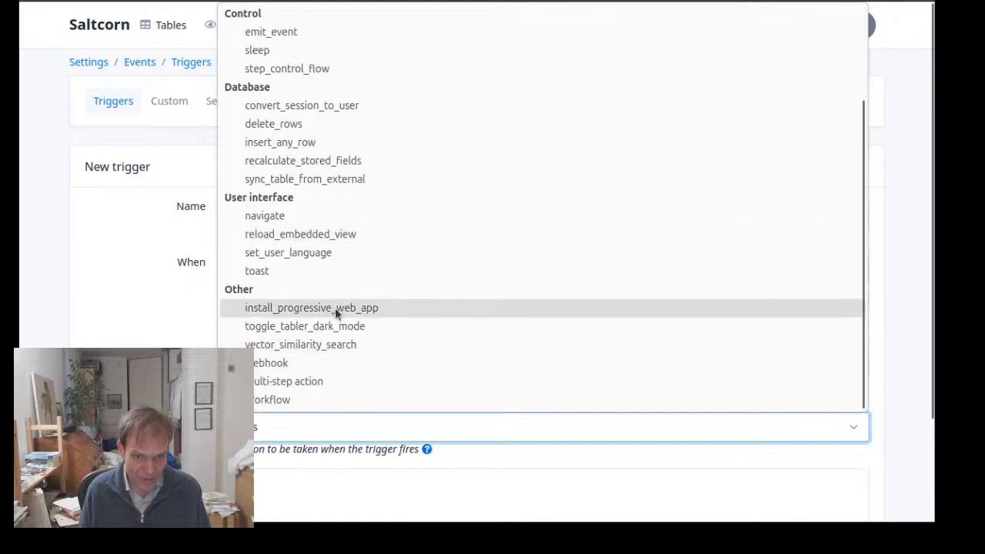
pyautogui.click(331, 400)
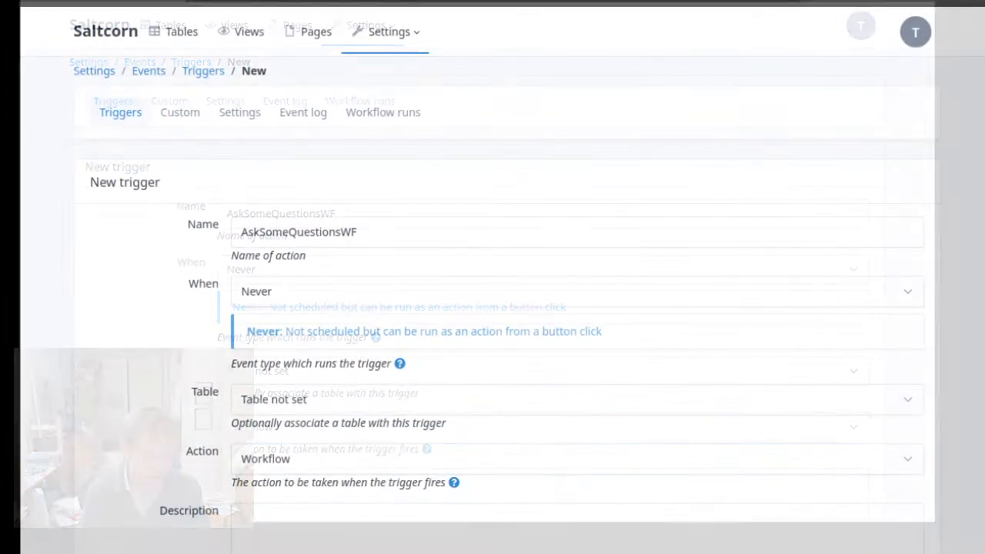
pyautogui.scroll(-2, 336, 446)
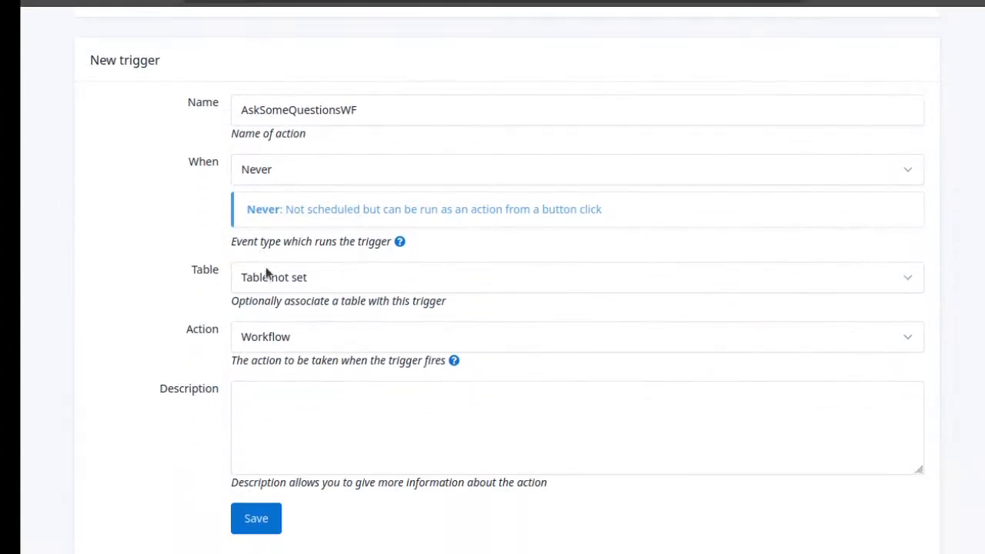
pyautogui.click(262, 522)
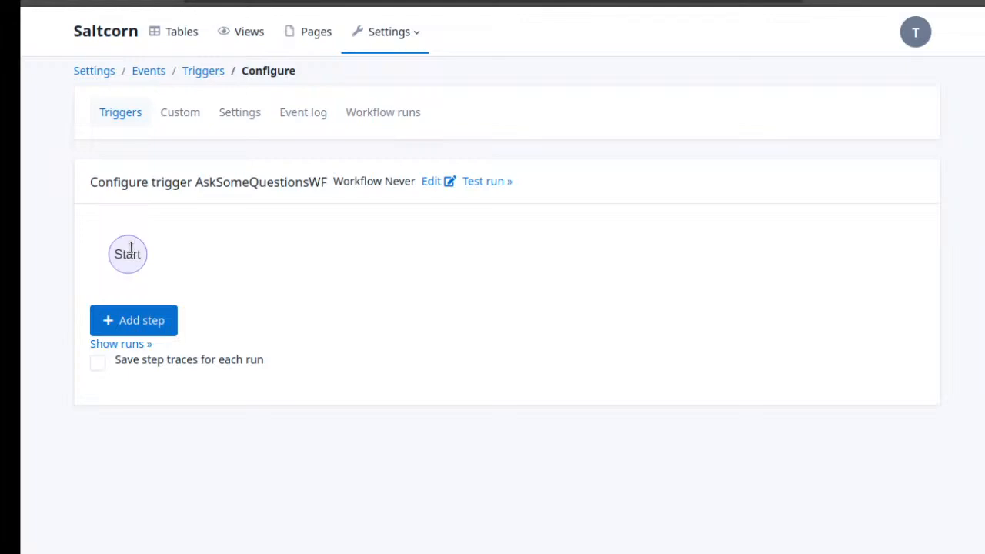
# Add a first step to the AskSomeQuestionsWF workflow and review its step settings
pyautogui.click(127, 321)
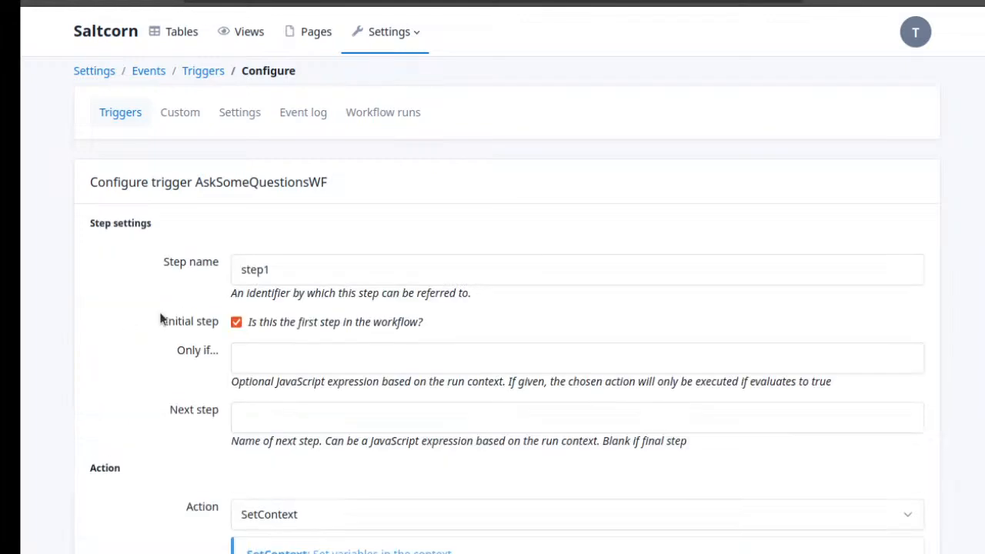
pyautogui.scroll(-3, 477, 225)
pyautogui.scroll(2, 477, 225)
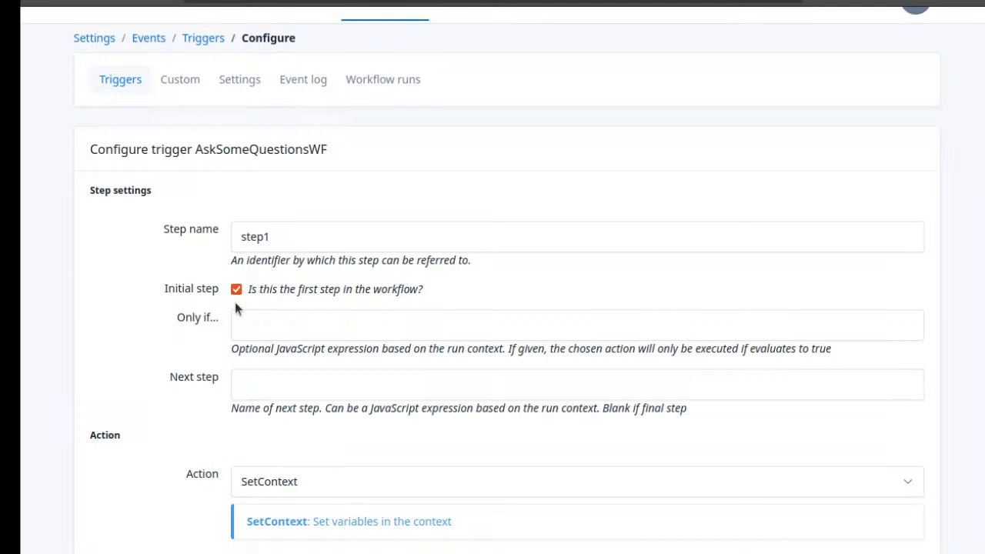
pyautogui.scroll(-1, 246, 312)
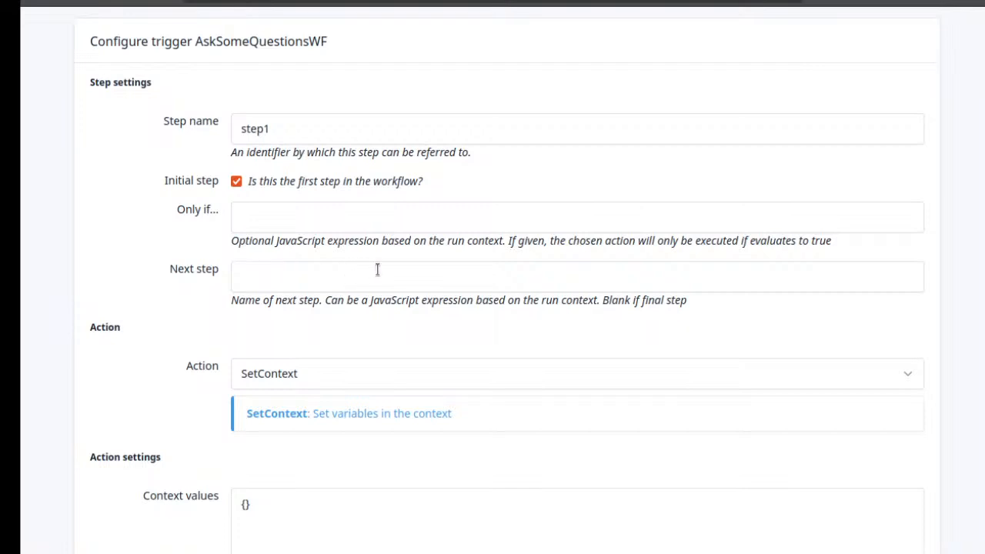
# Examine the actions available for the AskSomeQuestionsWF workflow's first step, including the workflow, code, database and user interface groups
pyautogui.click(341, 367)
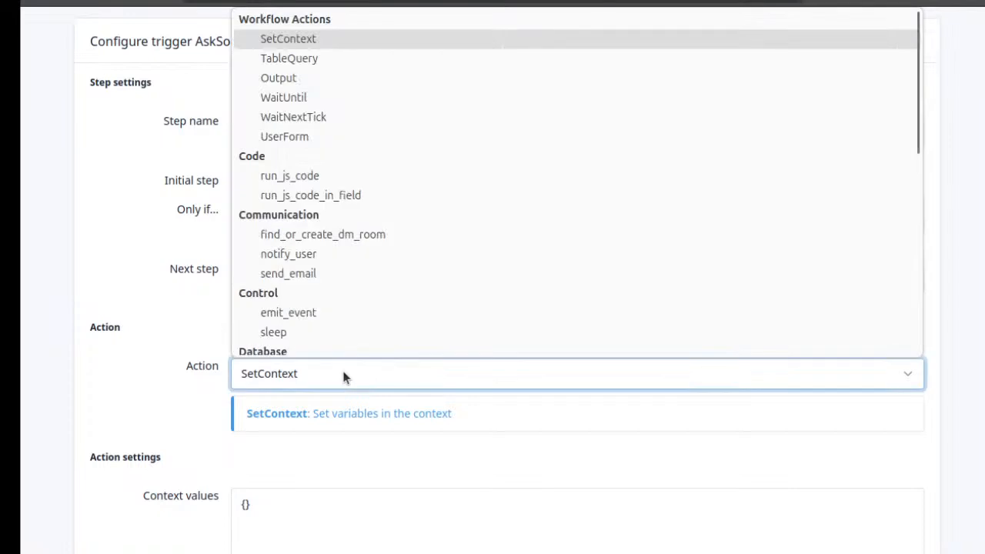
pyautogui.scroll(-5, 364, 216)
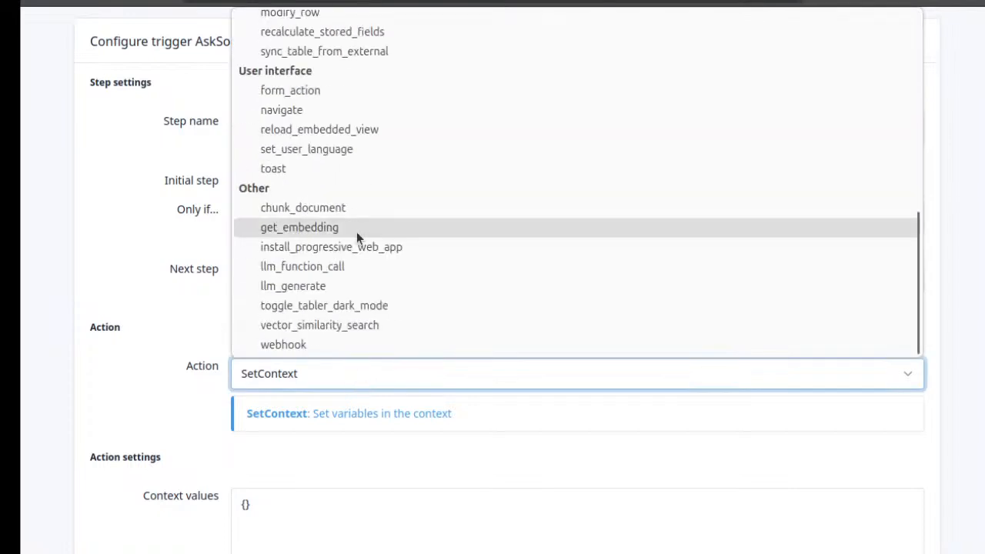
pyautogui.scroll(2, 356, 231)
pyautogui.scroll(2, 356, 232)
pyautogui.scroll(-2, 356, 232)
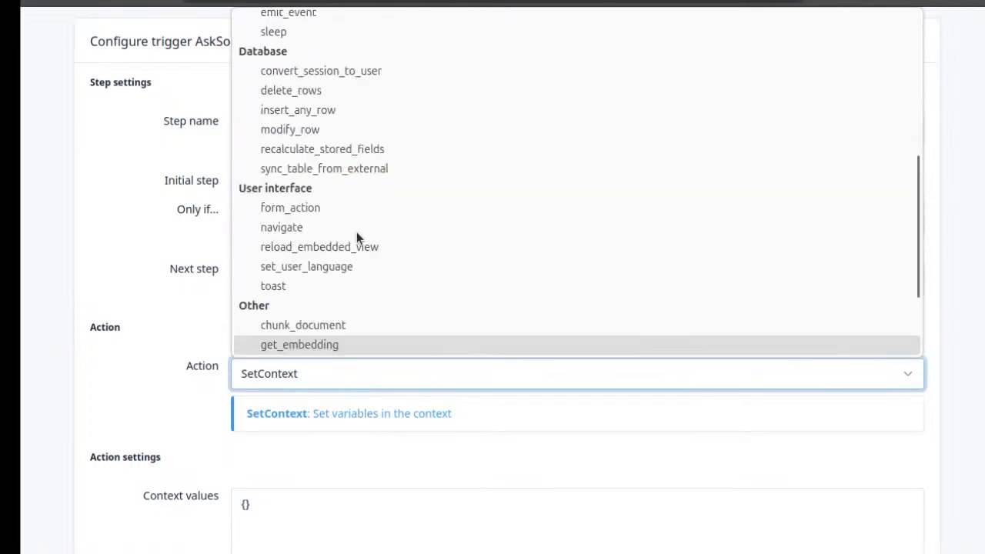
pyautogui.scroll(-2, 356, 232)
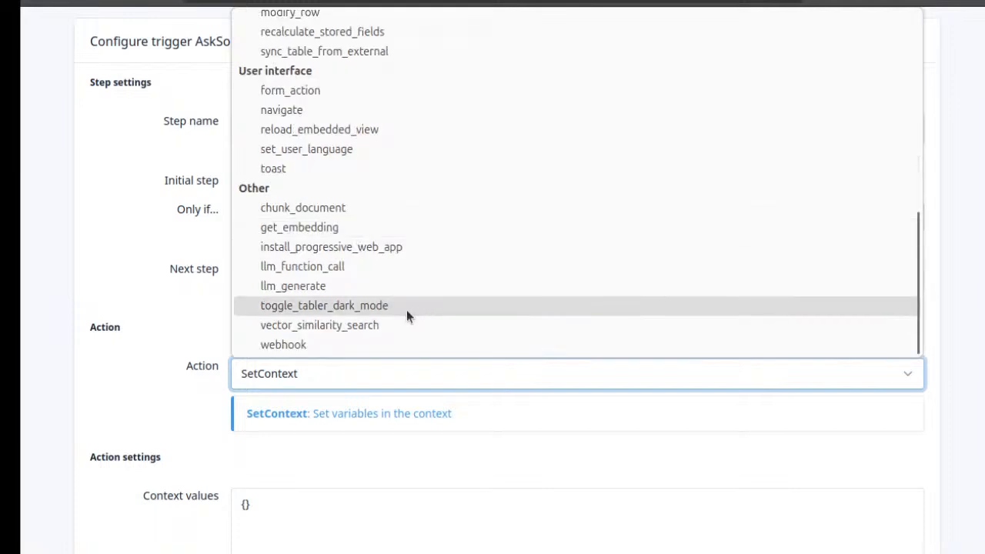
pyautogui.scroll(2, 407, 286)
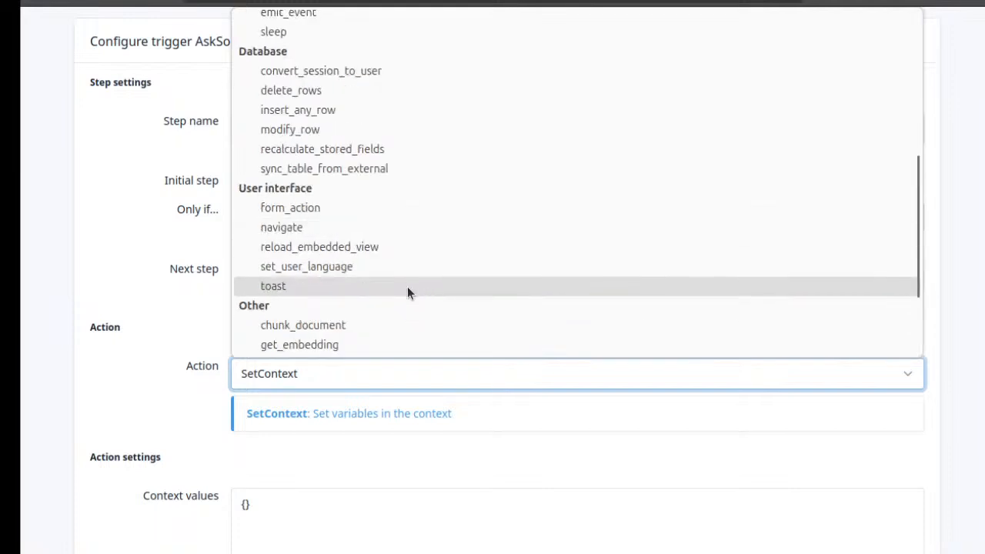
pyautogui.scroll(2, 489, 223)
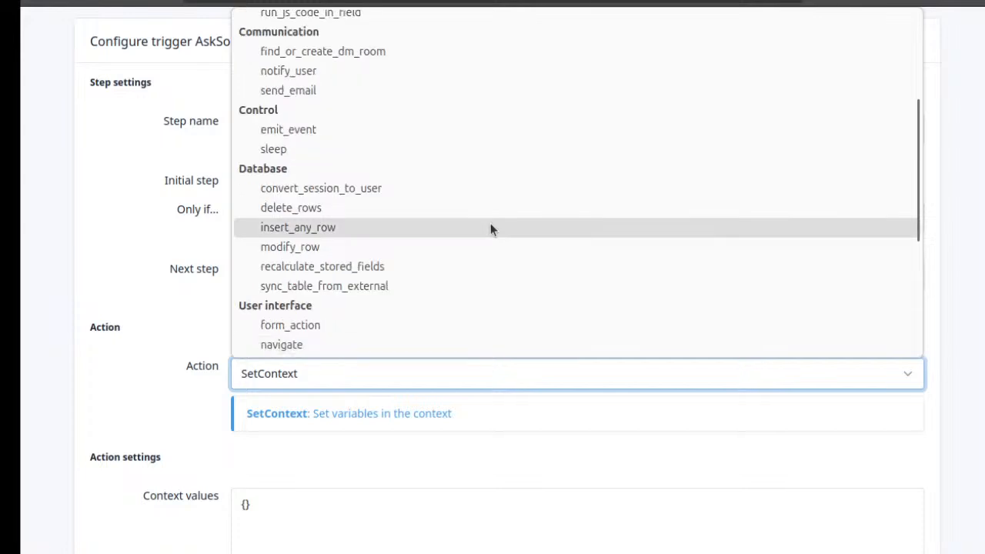
pyautogui.scroll(3, 554, 204)
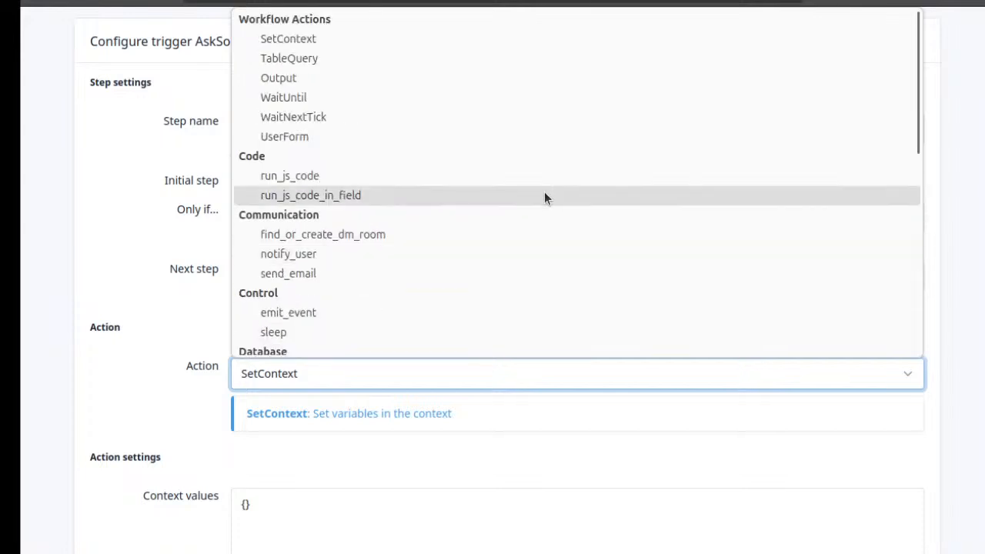
pyautogui.scroll(-4, 544, 193)
pyautogui.scroll(-3, 542, 200)
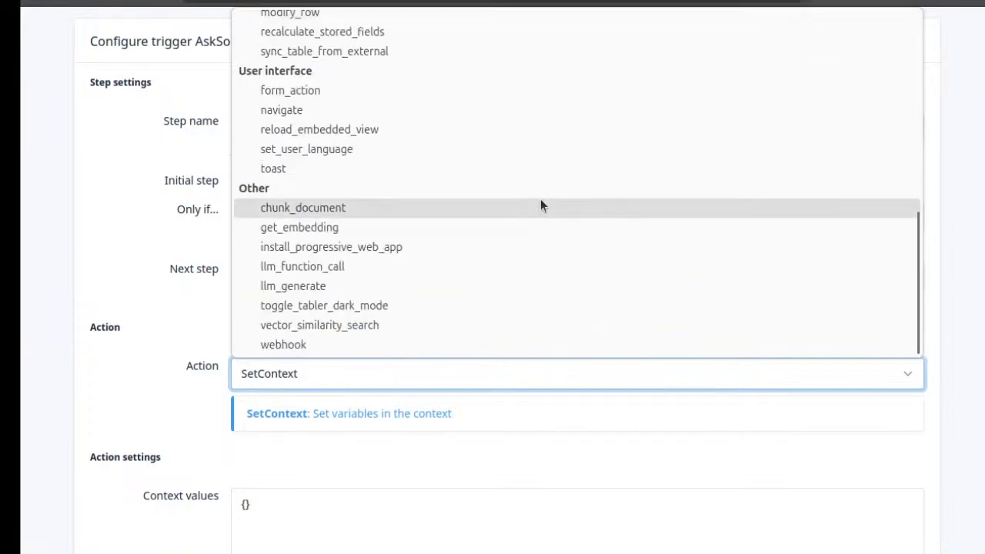
pyautogui.scroll(2, 496, 190)
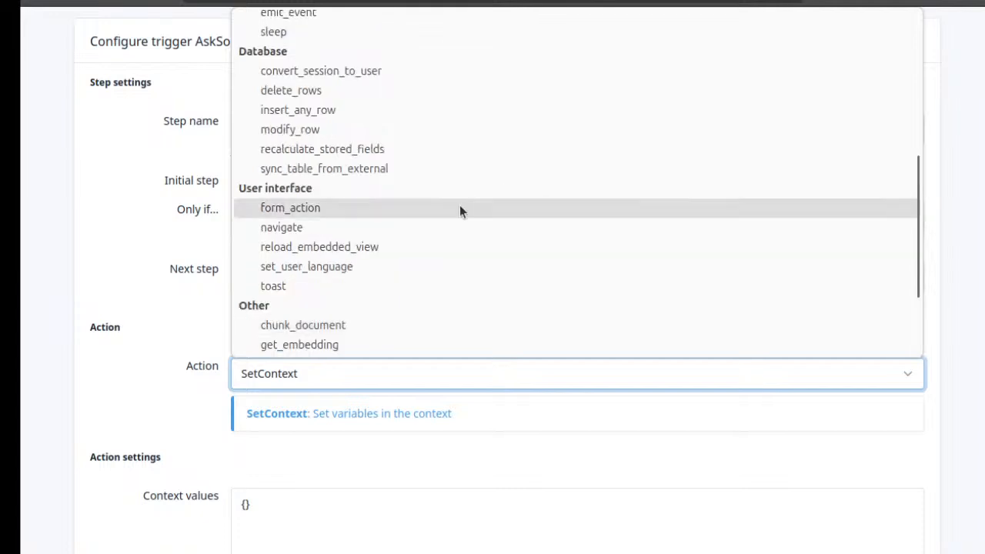
pyautogui.scroll(-1, 384, 293)
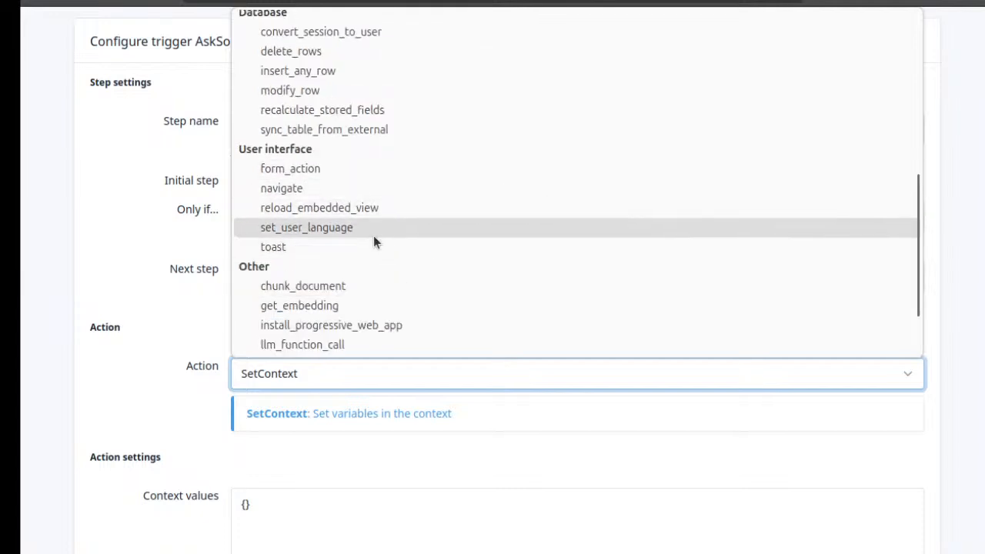
# Set step1's action to toast with the text "Hello from workflow" and save the step
pyautogui.click(359, 248)
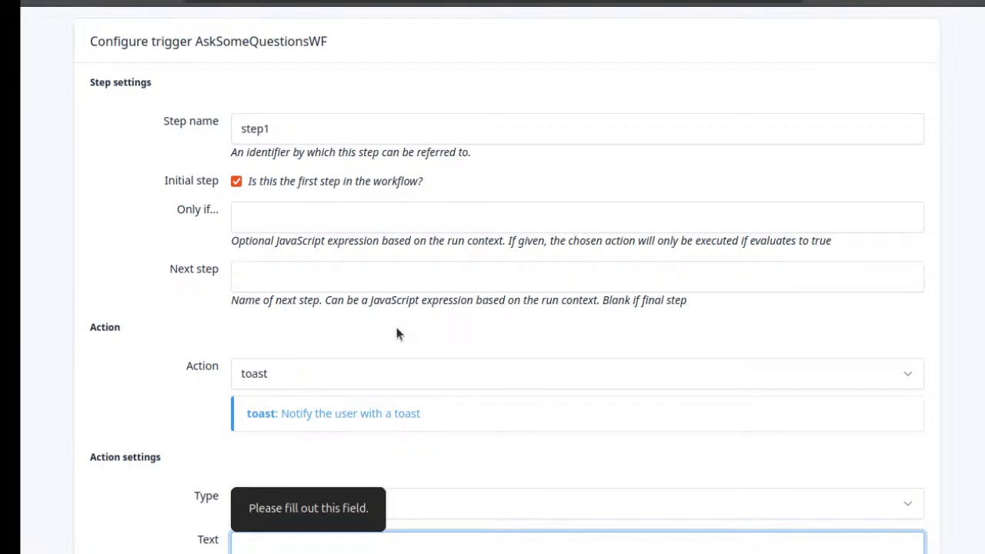
pyautogui.scroll(-2, 396, 327)
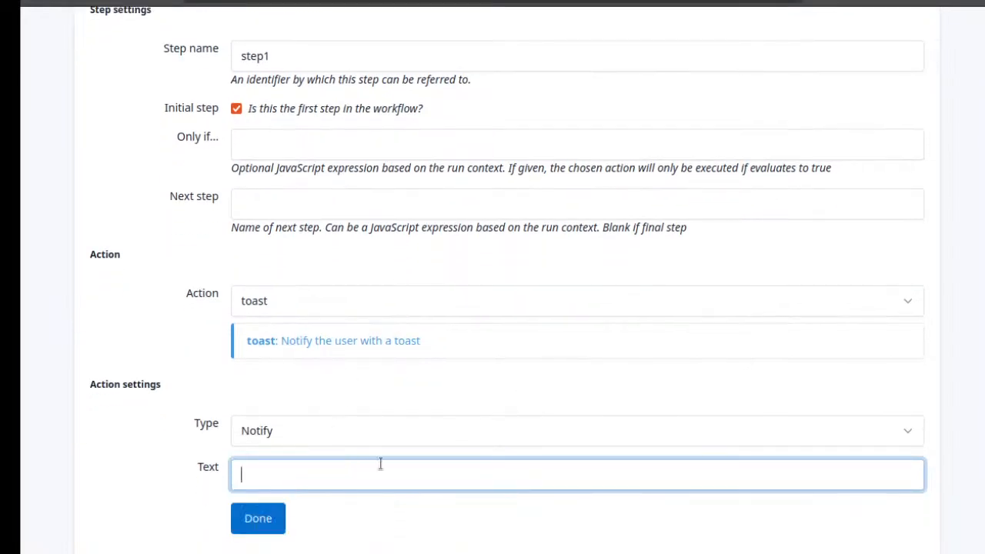
pyautogui.write('Hello from workflow')
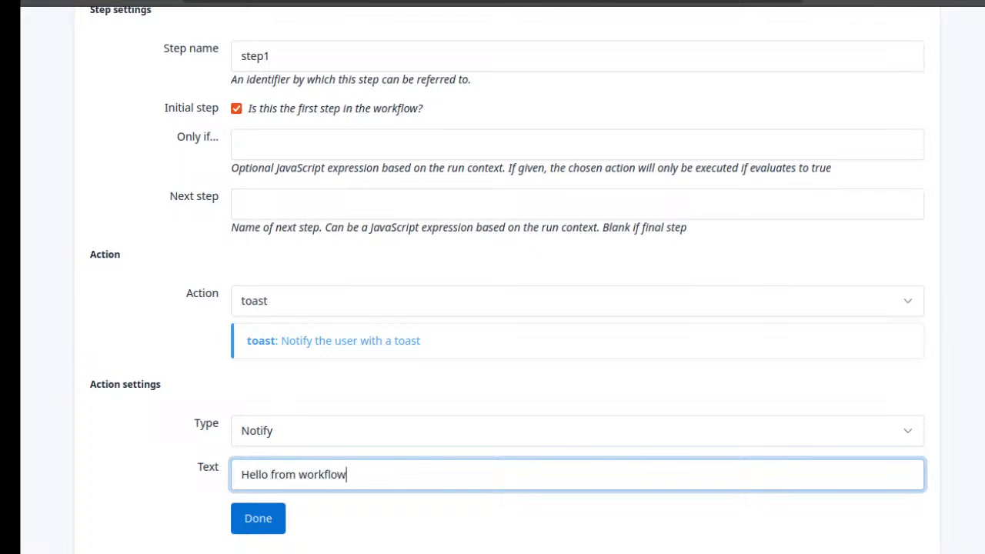
pyautogui.click(266, 520)
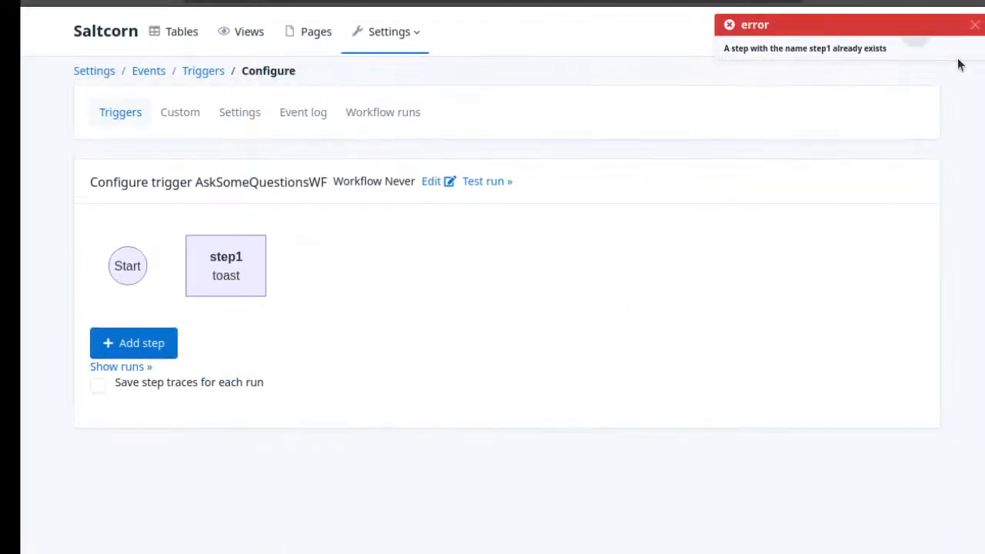
# Dismiss the error, mark step1 as the workflow's initial step and save it, and test-run the workflow
pyautogui.click(973, 24)
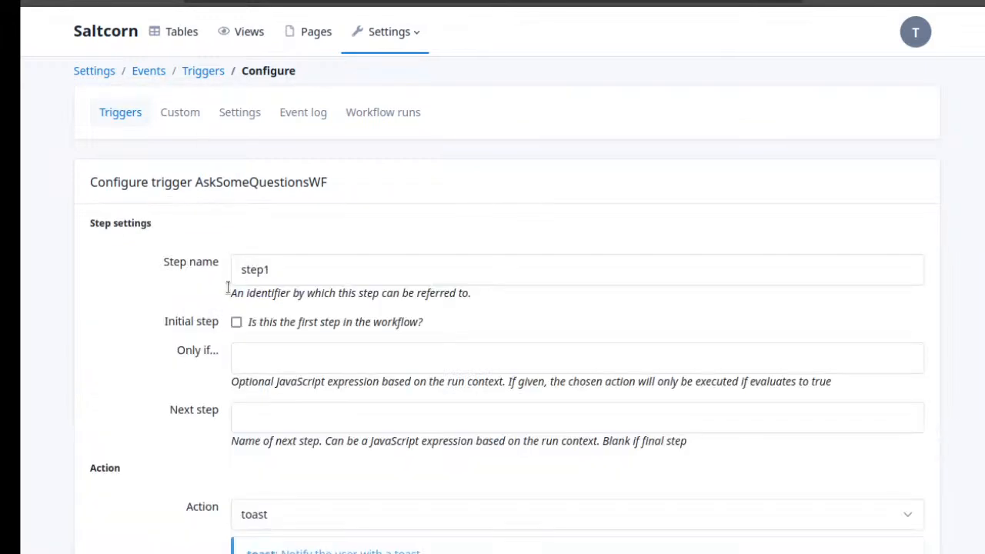
pyautogui.click(236, 323)
pyautogui.scroll(-3, 154, 349)
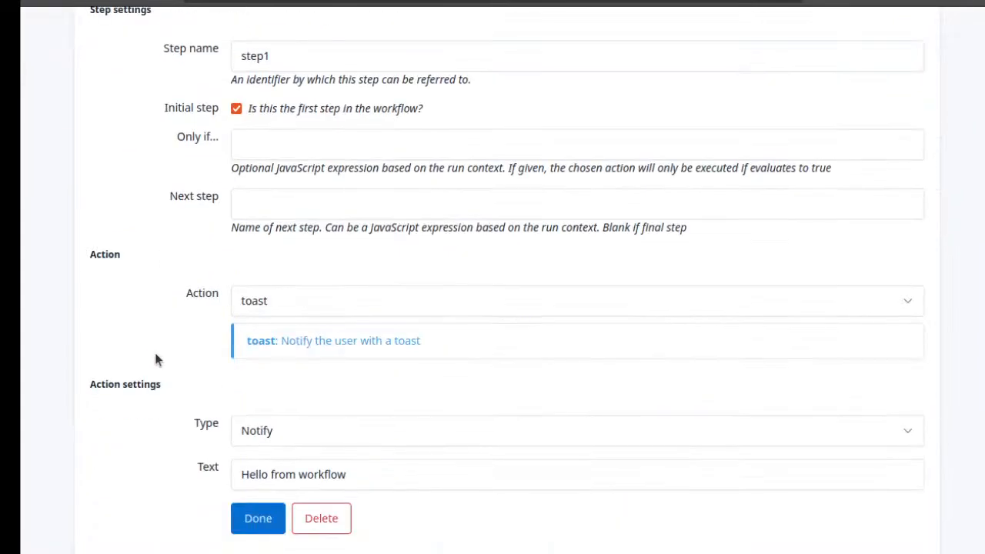
pyautogui.click(243, 523)
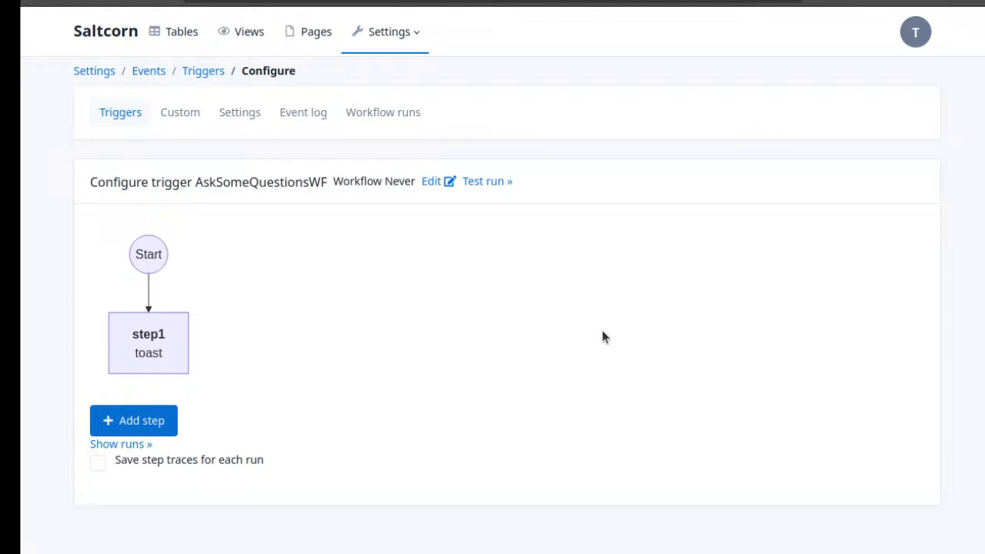
pyautogui.click(496, 184)
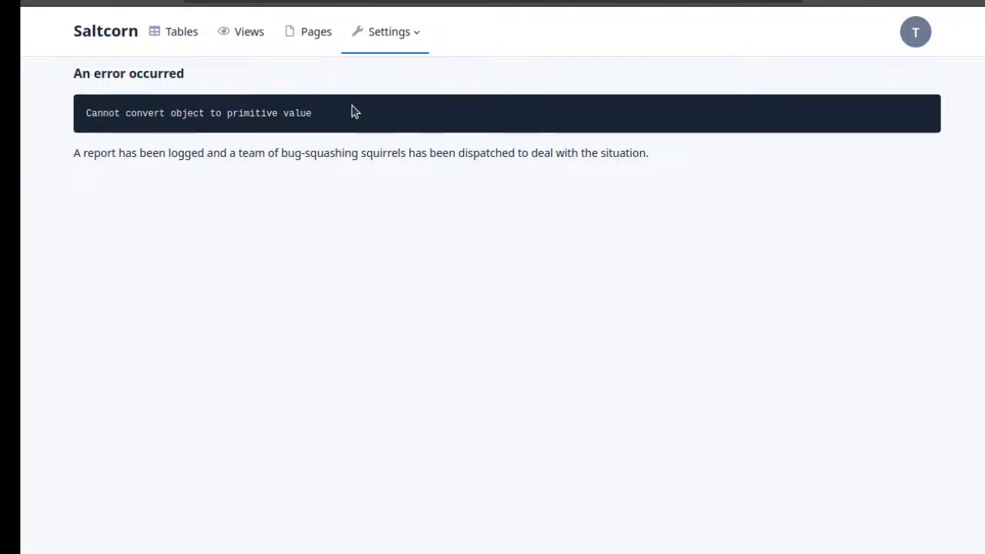
pyautogui.click(48, 2)
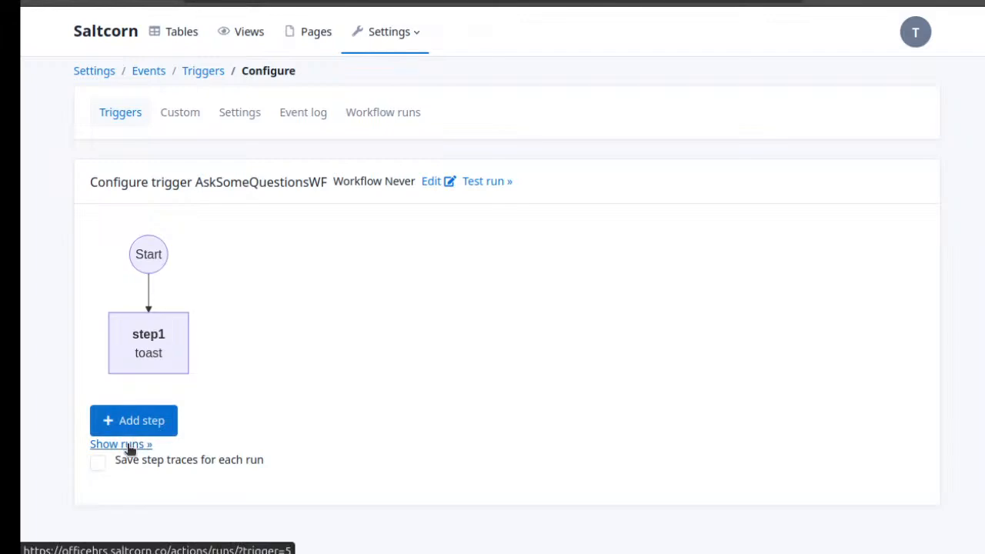
# Reopen step1 of the AskSomeQuestionsWF workflow and change its action to Output
pyautogui.click(164, 367)
pyautogui.scroll(-3, 607, 292)
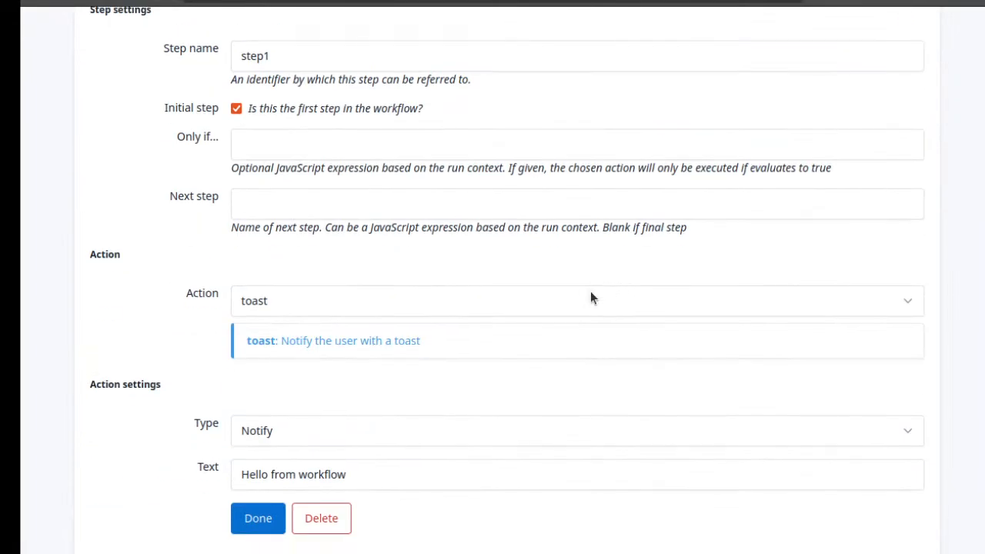
pyautogui.click(482, 312)
pyautogui.scroll(10, 444, 198)
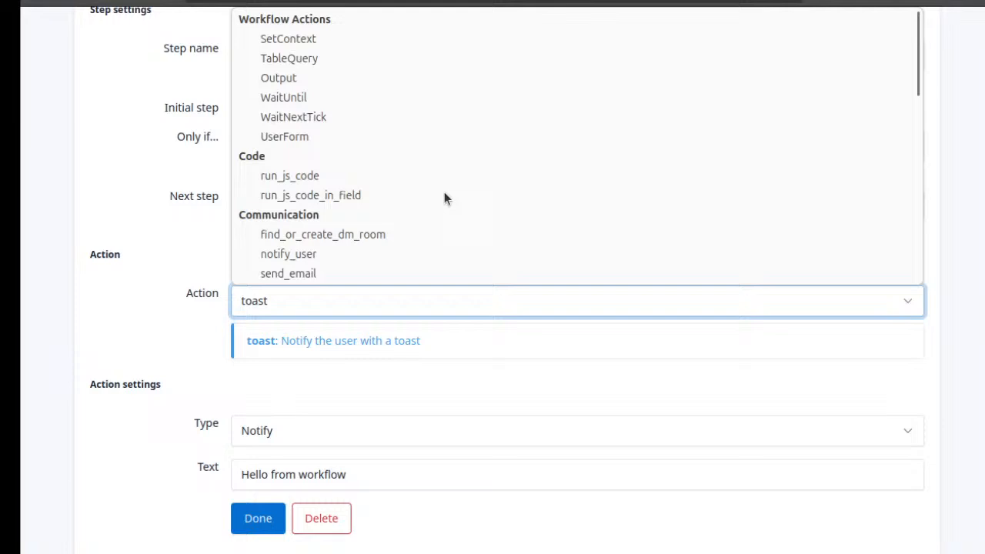
pyautogui.click(394, 83)
# Enter "Hello from output" as step1's output text and save the step
pyautogui.click(343, 453)
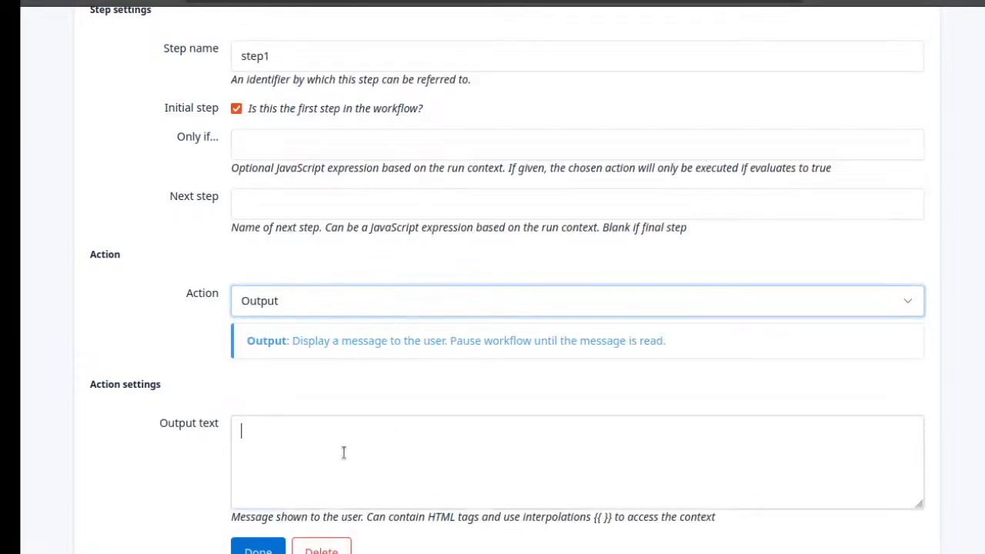
pyautogui.write('Hell')
pyautogui.press('BackSpace')
pyautogui.press('BackSpace')
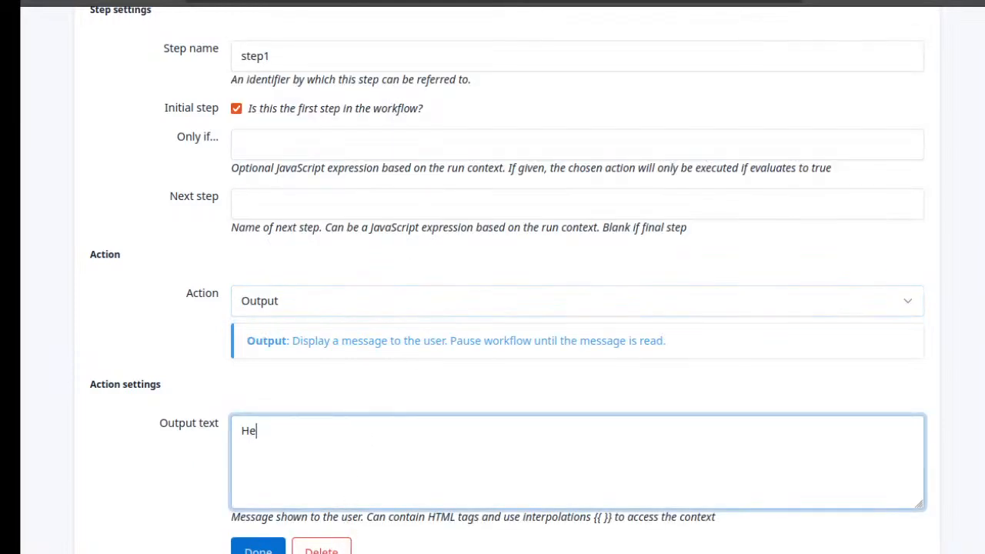
pyautogui.write('llo from output')
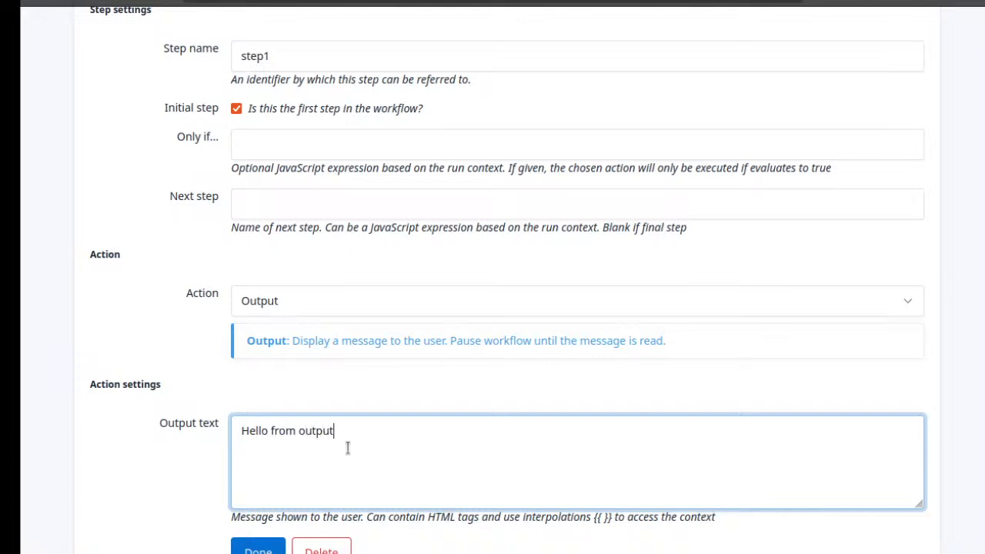
pyautogui.click(260, 545)
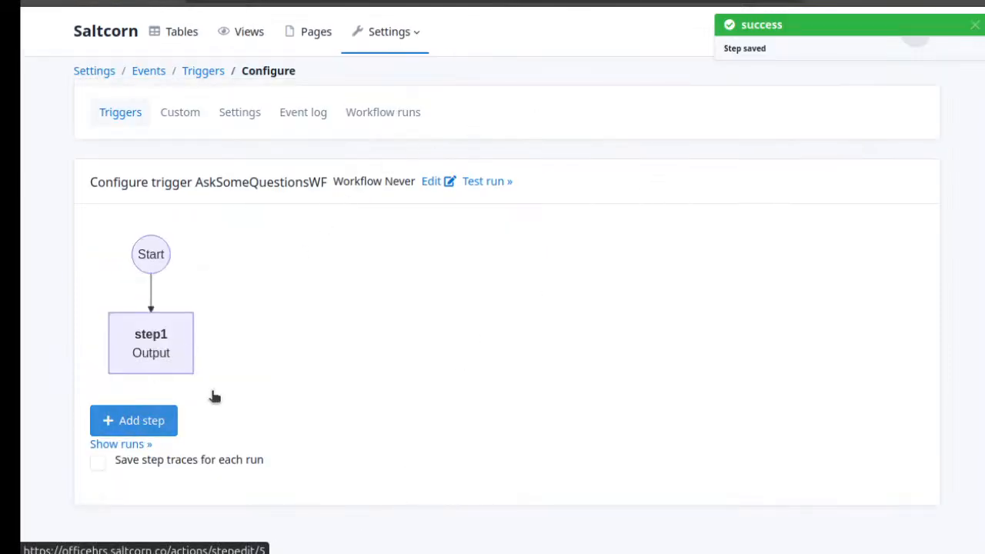
# Test-run the AskSomeQuestionsWF workflow, acknowledge its output message, and return to the list of triggers
pyautogui.click(491, 183)
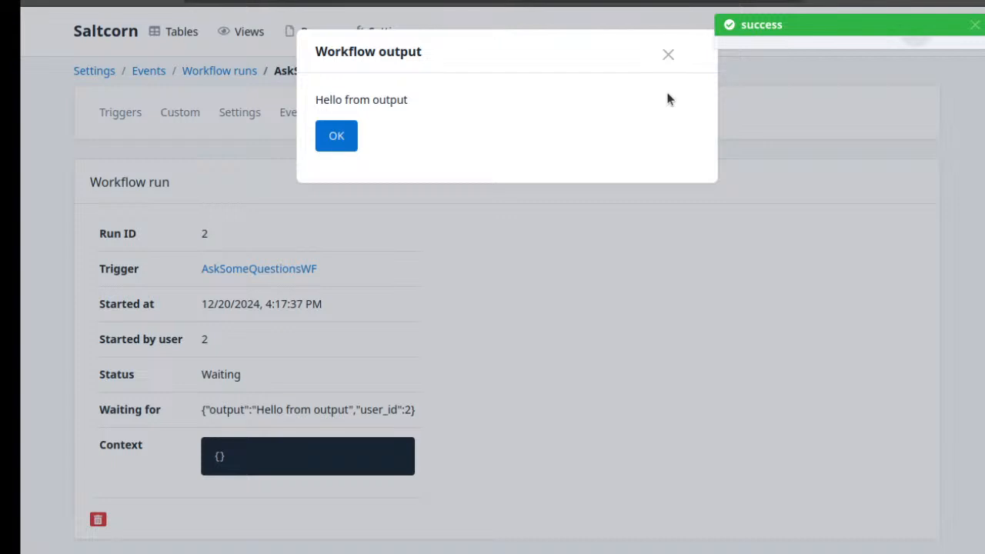
pyautogui.click(341, 134)
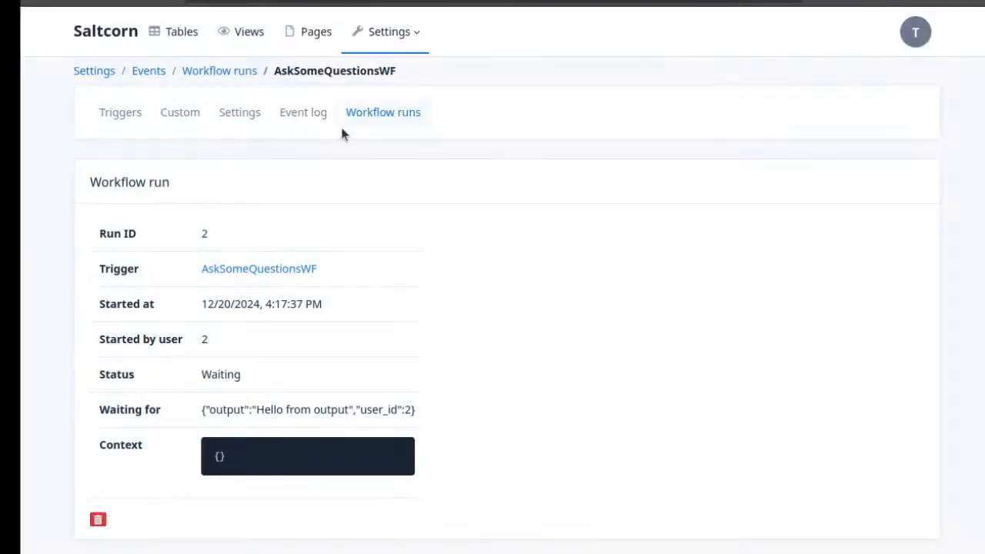
pyautogui.click(119, 121)
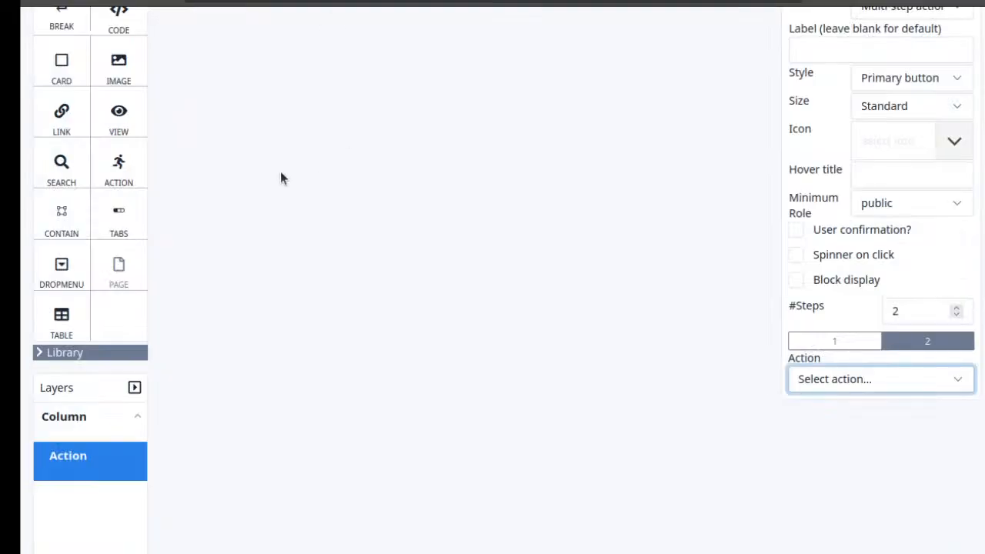
# Reload the MyPage editor and set the existing multi-step button's action to the AskSomeQuestionsWF trigger
pyautogui.scroll(3, 280, 175)
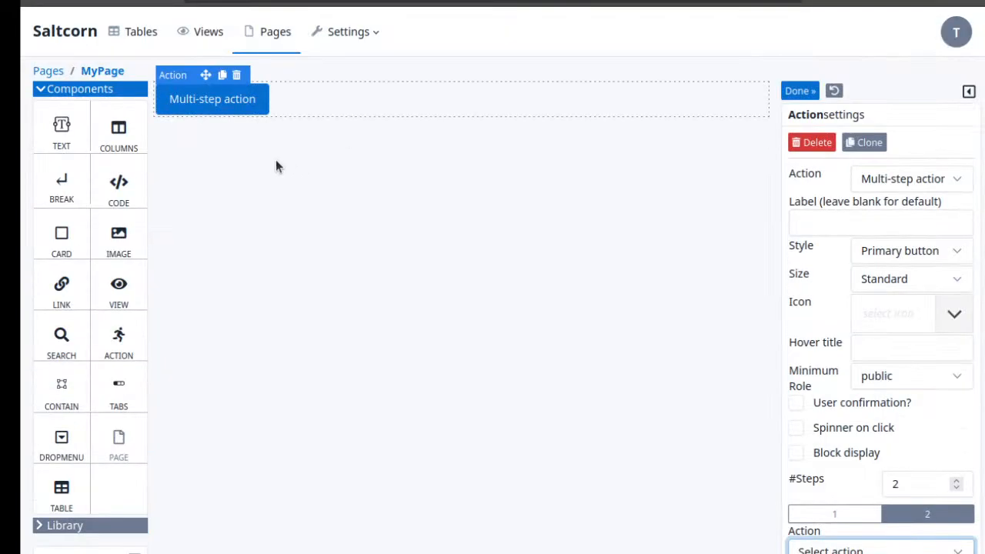
pyautogui.click(902, 187)
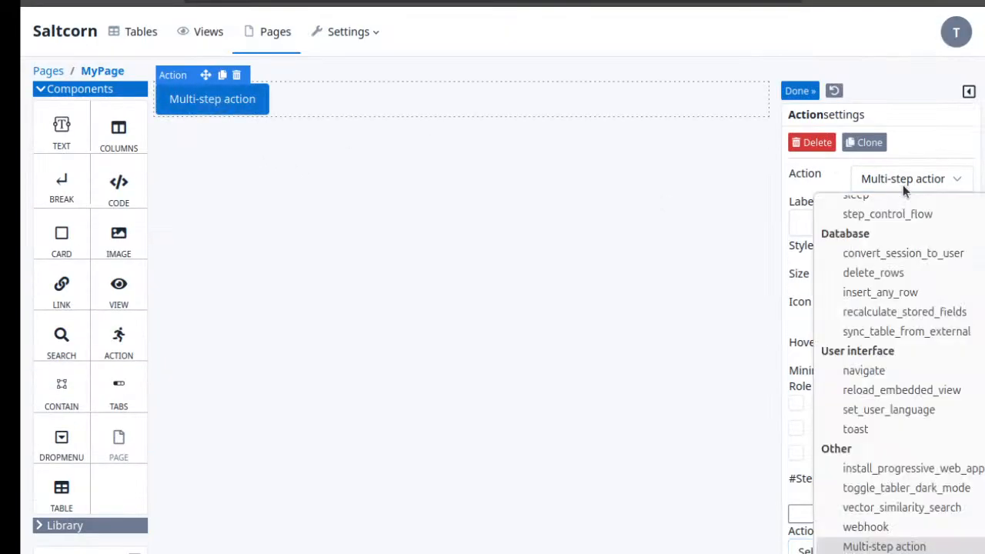
pyautogui.click(104, 5)
pyautogui.click(736, 138)
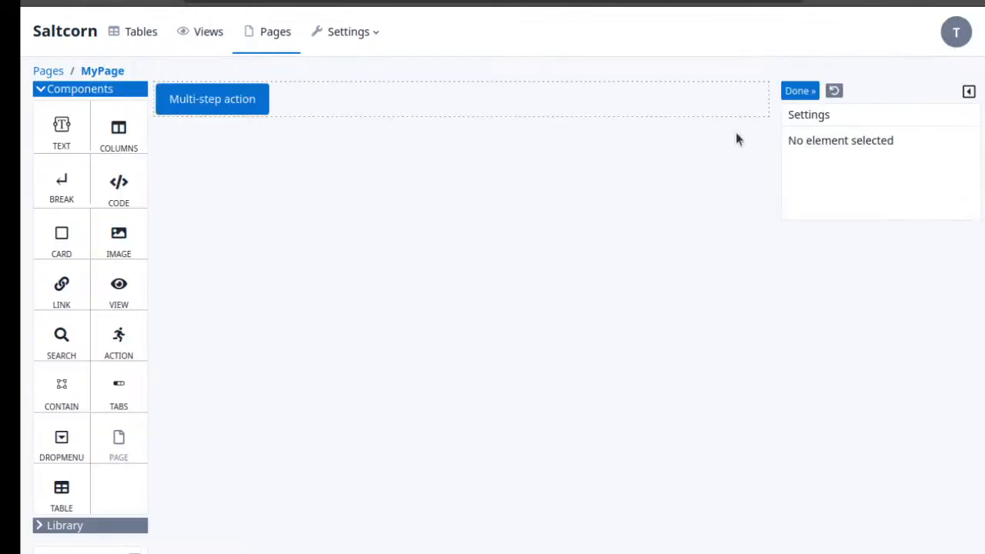
pyautogui.click(254, 107)
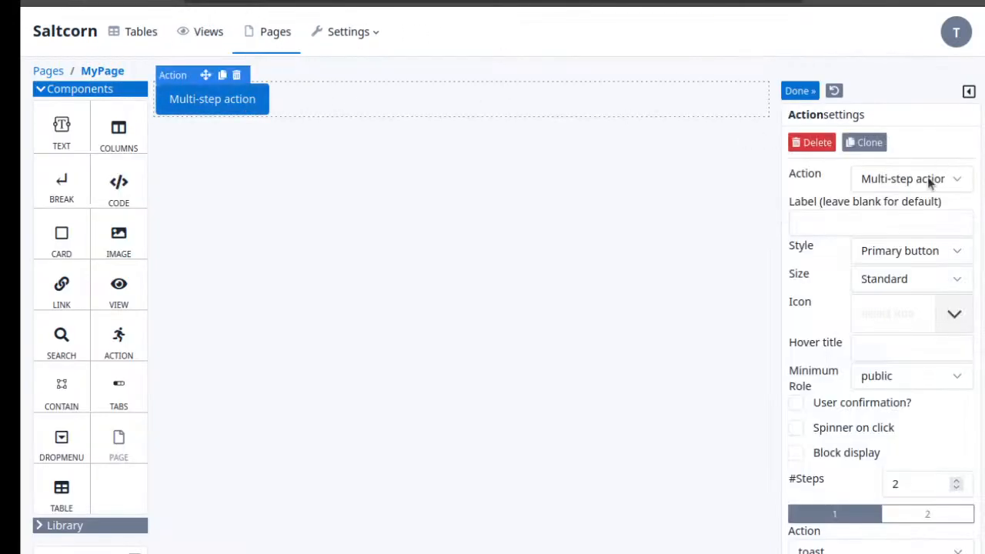
pyautogui.click(930, 182)
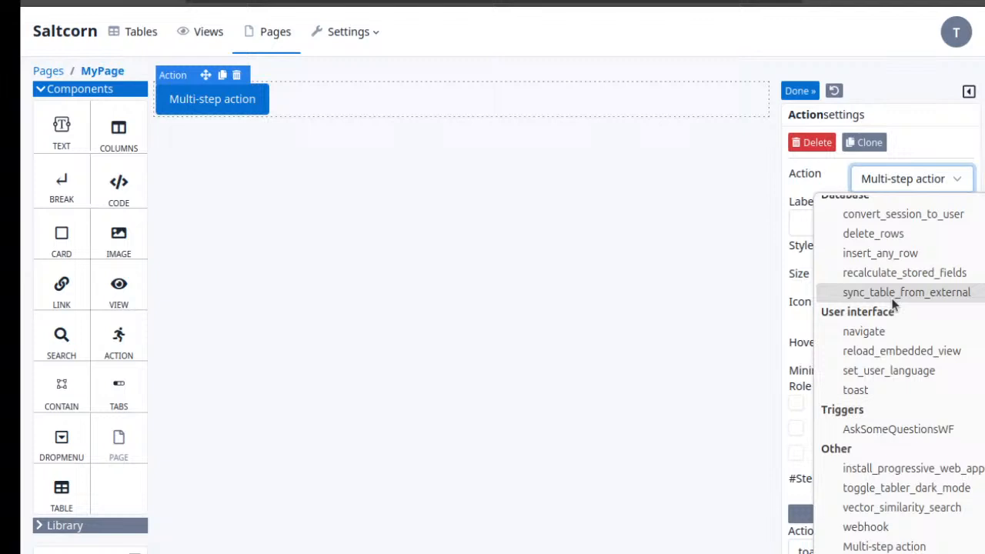
pyautogui.click(920, 431)
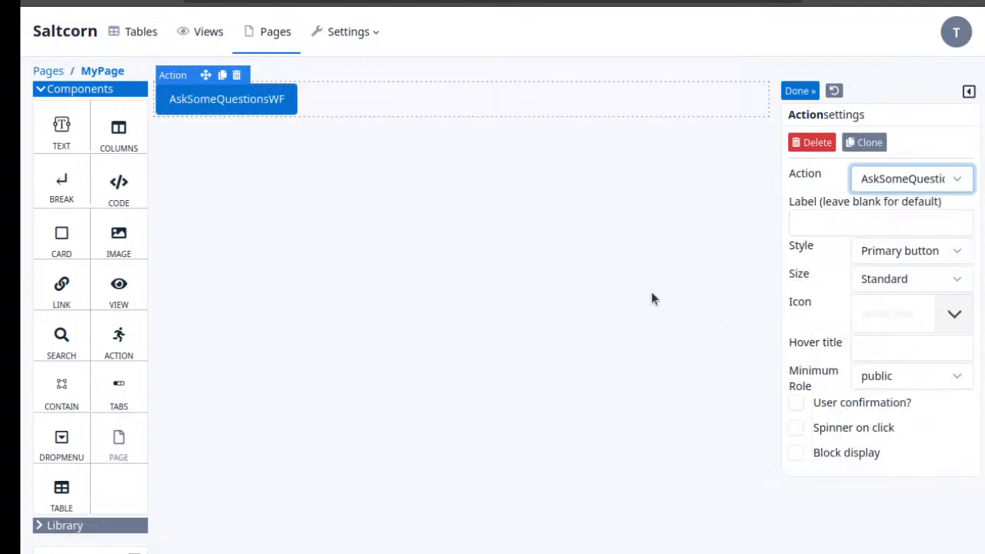
# View MyPage and run the AskSomeQuestionsWF workflow from its button
pyautogui.click(98, 68)
pyautogui.click(166, 135)
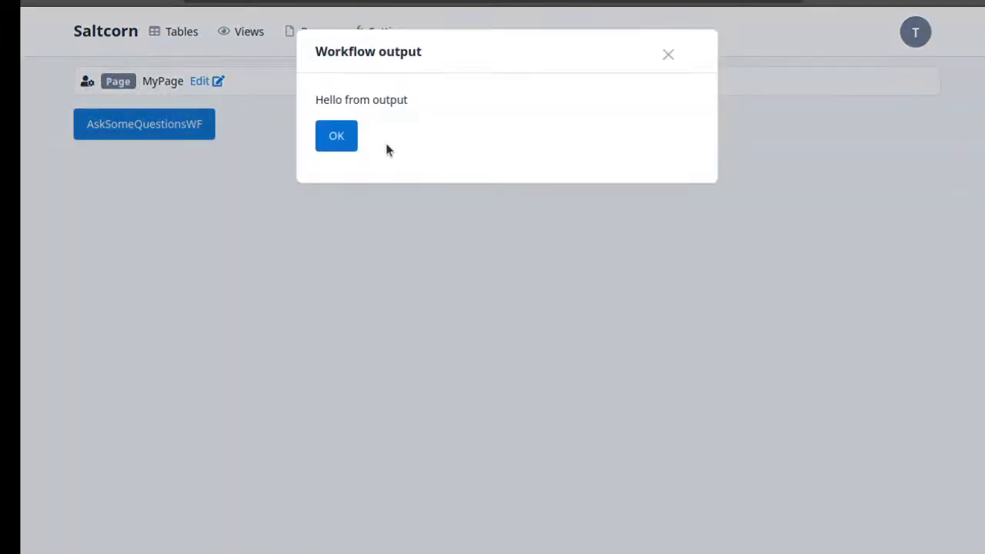
# Acknowledge the workflow's output message and open the AskSomeQuestionsWF configuration from the list of triggers
pyautogui.click(343, 140)
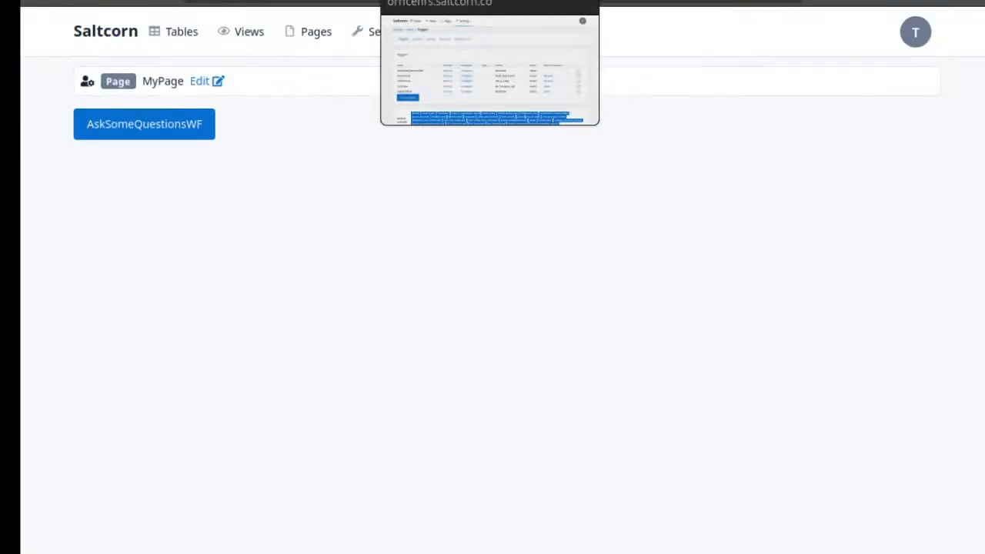
pyautogui.click(438, 1)
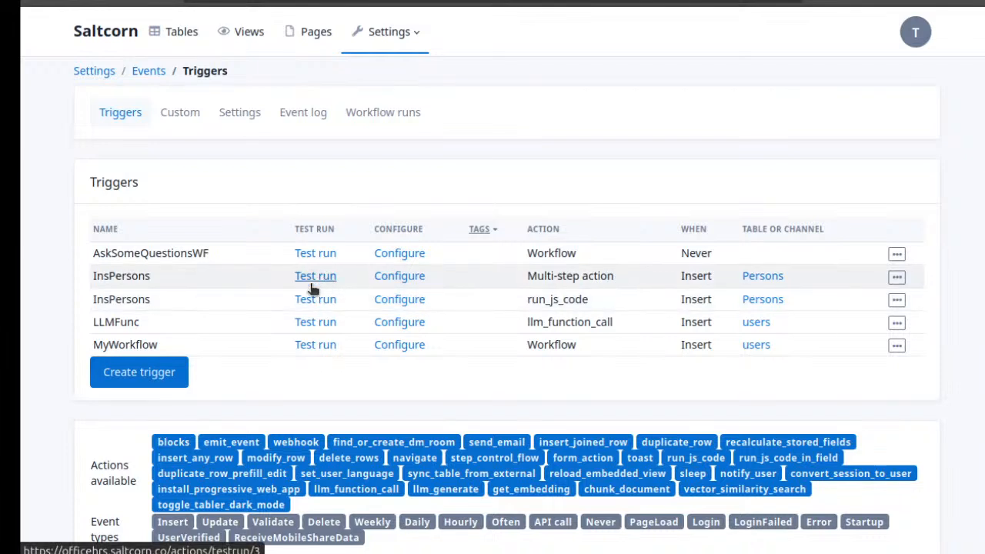
pyautogui.click(397, 255)
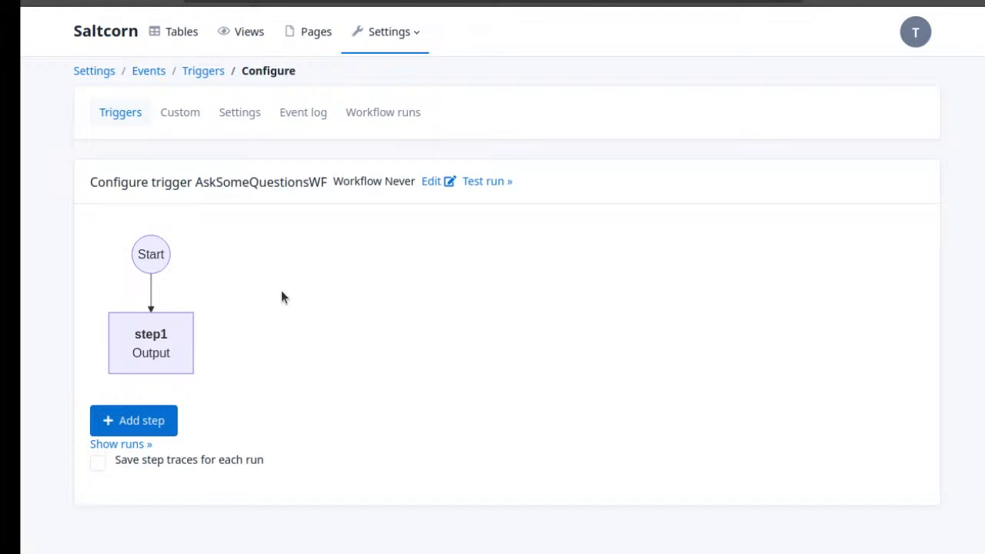
# Open step1 of the AskSomeQuestionsWF workflow and change its action to UserForm
pyautogui.click(135, 429)
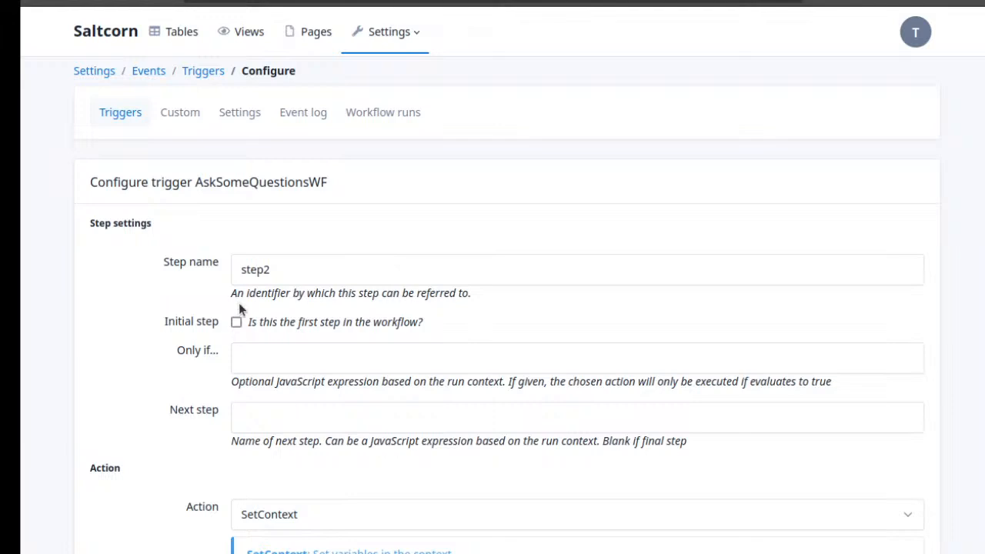
pyautogui.click(40, 2)
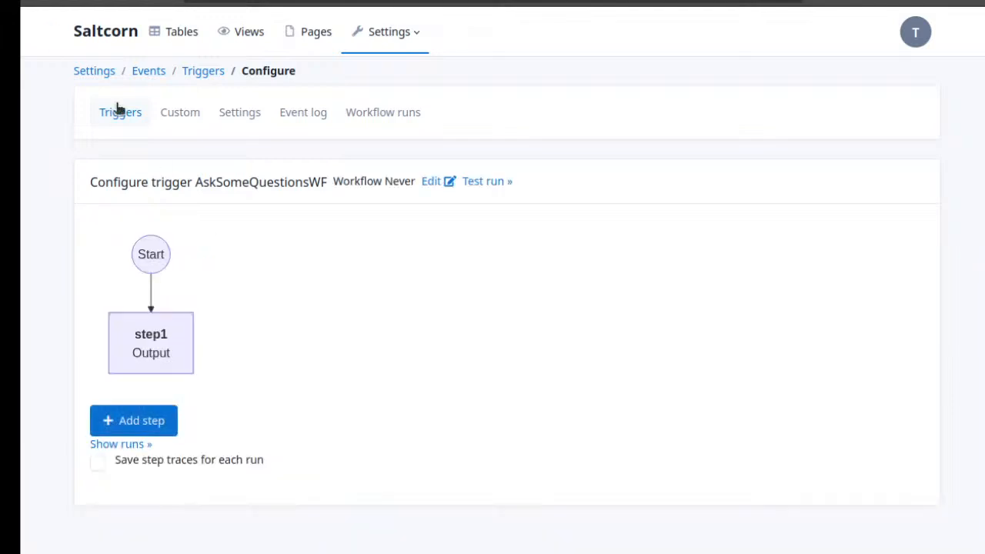
pyautogui.click(181, 346)
pyautogui.scroll(-1, 362, 322)
pyautogui.scroll(-3, 418, 243)
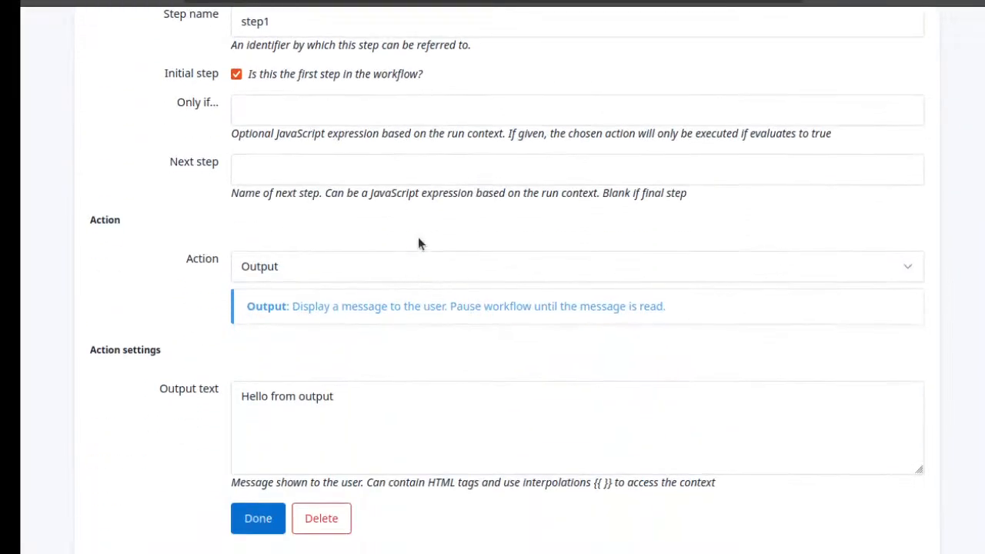
pyautogui.click(321, 269)
pyautogui.scroll(-3, 292, 342)
pyautogui.click(294, 393)
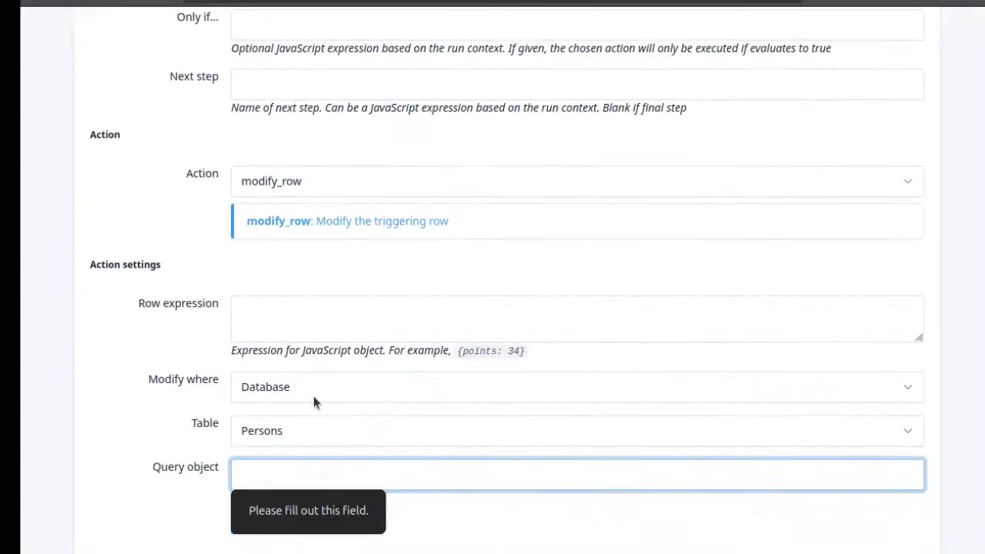
pyautogui.click(328, 178)
pyautogui.scroll(2, 334, 250)
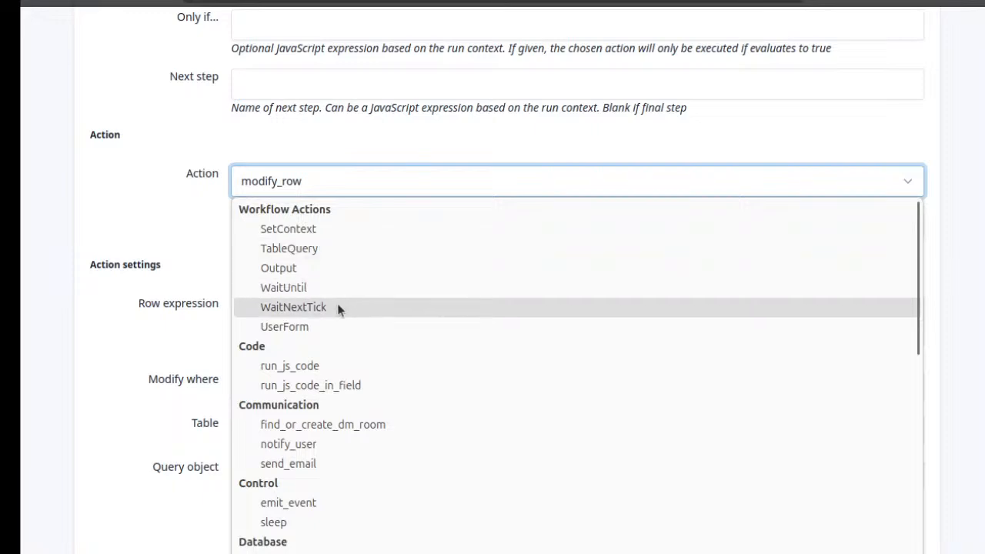
pyautogui.click(326, 324)
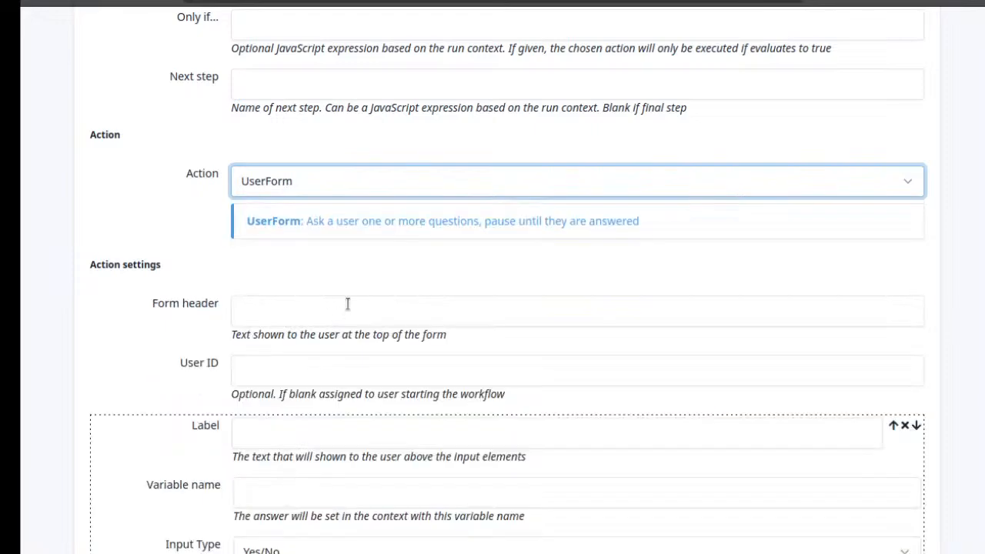
# Review step1's settings and the range of available workflow actions, keeping UserForm as the action
pyautogui.scroll(3, 348, 303)
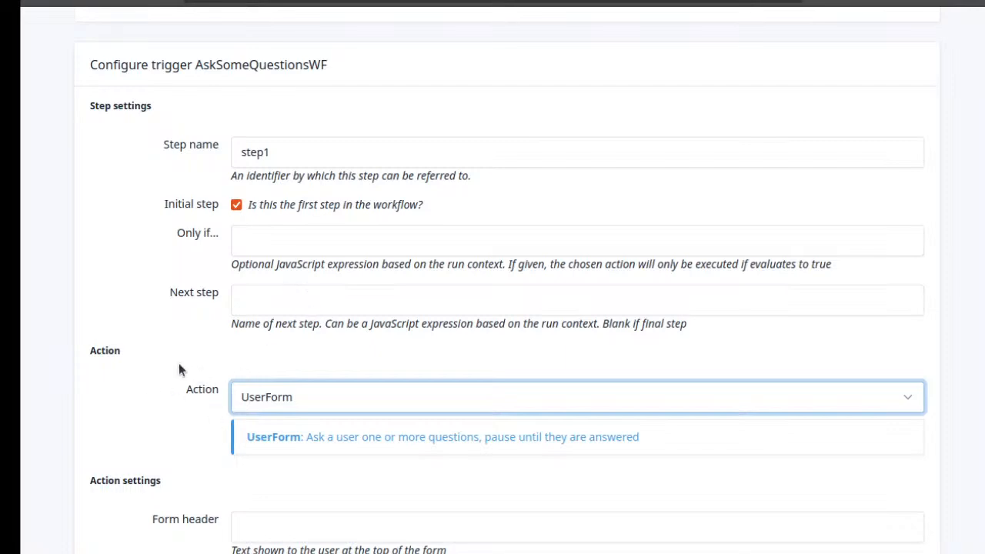
pyautogui.scroll(-4, 179, 364)
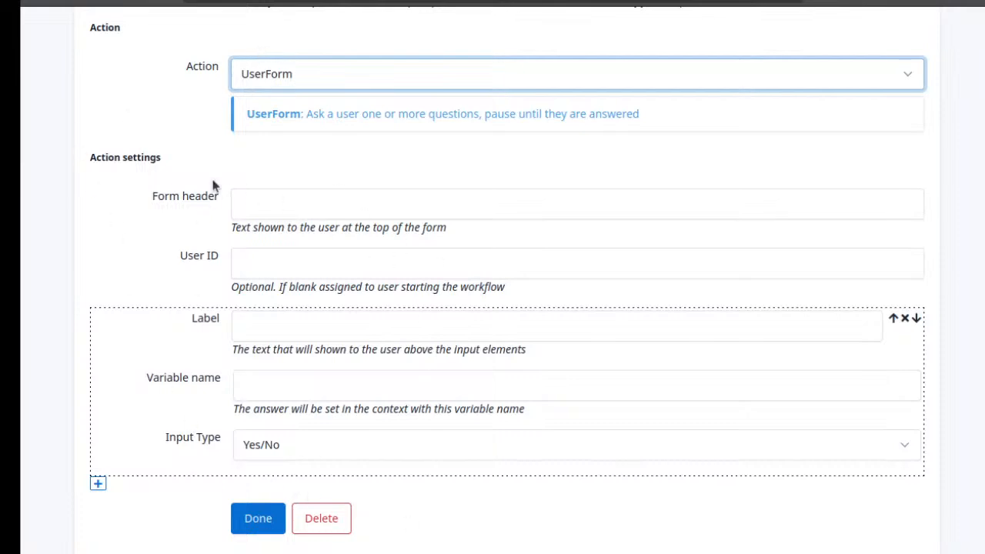
pyautogui.click(321, 72)
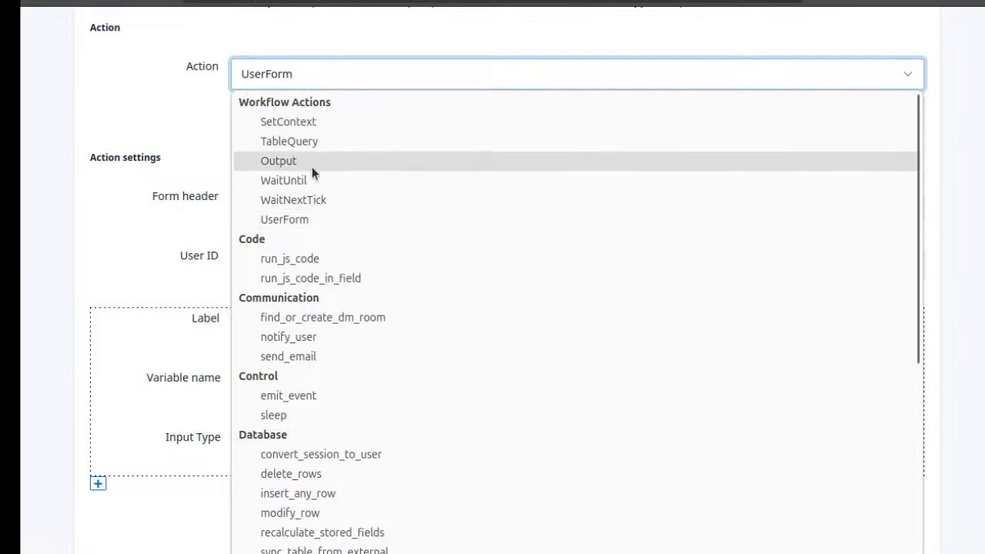
pyautogui.scroll(-4, 317, 271)
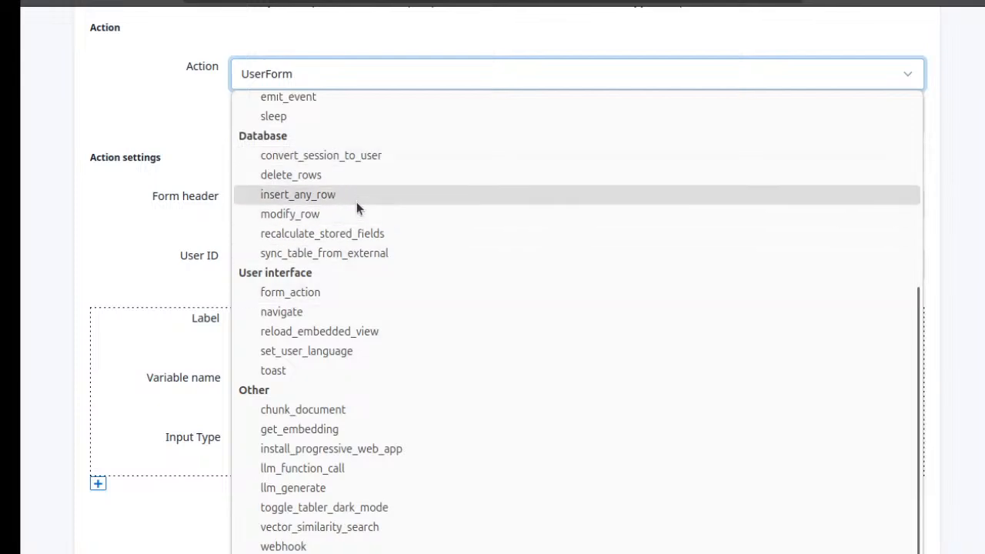
pyautogui.scroll(2, 345, 308)
pyautogui.scroll(3, 347, 308)
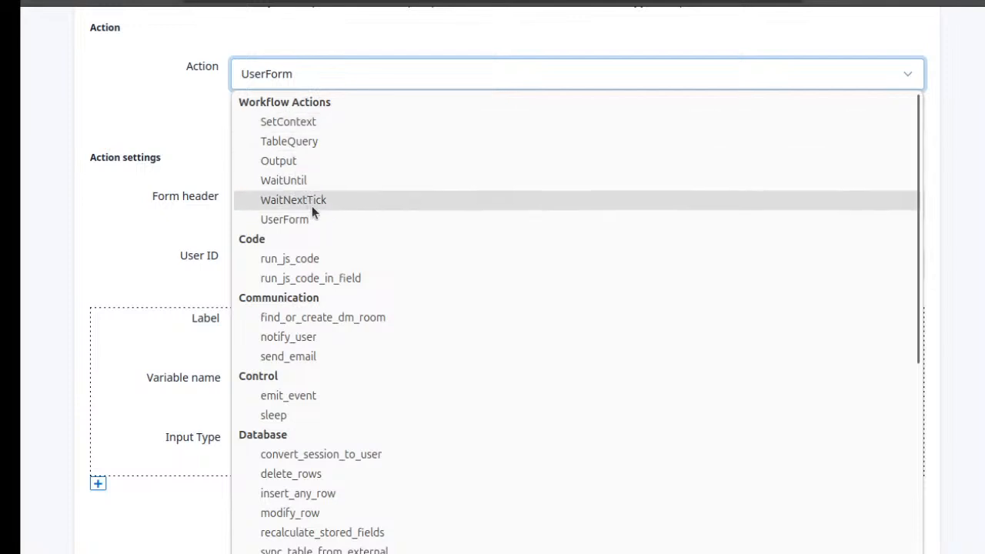
pyautogui.click(327, 218)
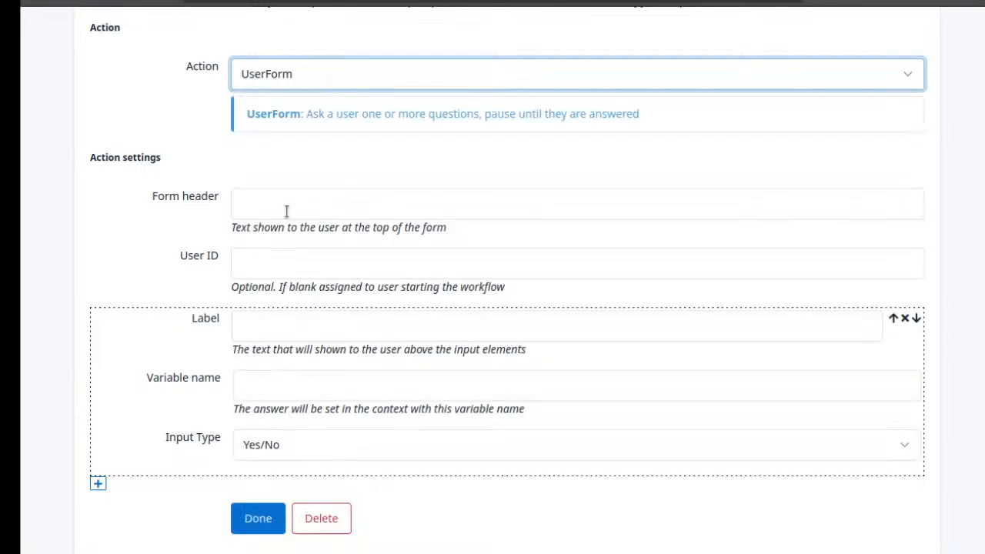
# Enter "Can i ask you some questions" as the header of step1's user form
pyautogui.click(316, 204)
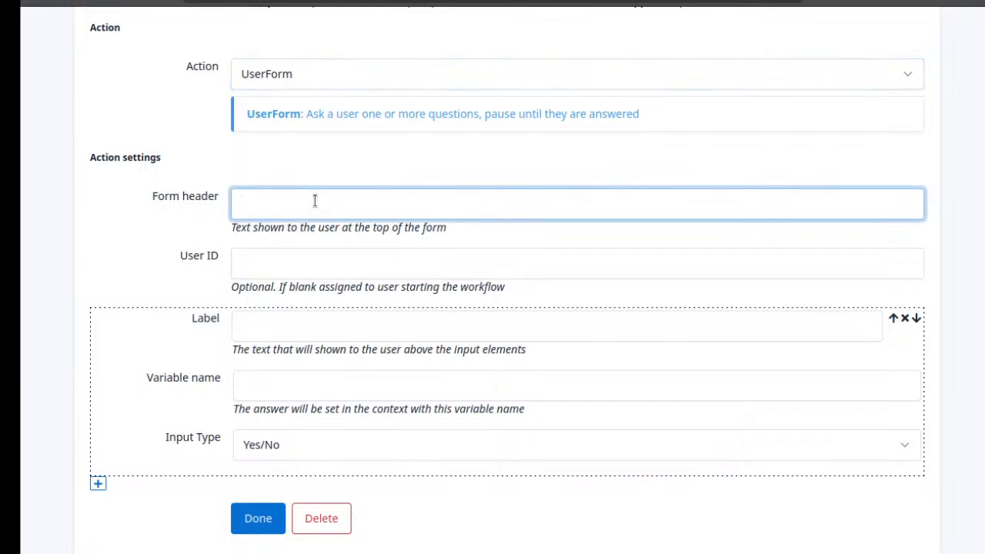
pyautogui.write('Can i ask you some questions')
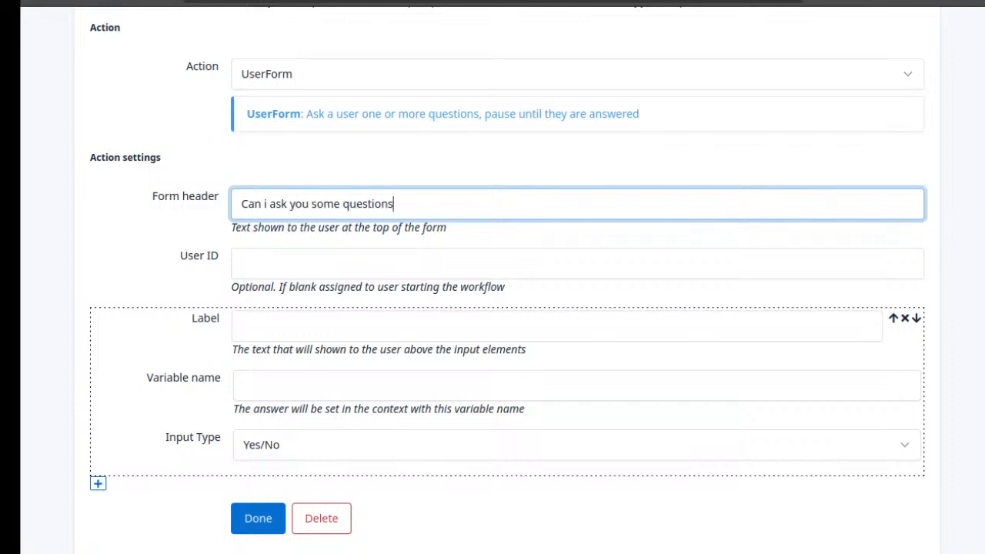
# Define the form's first question with label "What is your name?", variable name "name" and input type Free text
pyautogui.click(347, 324)
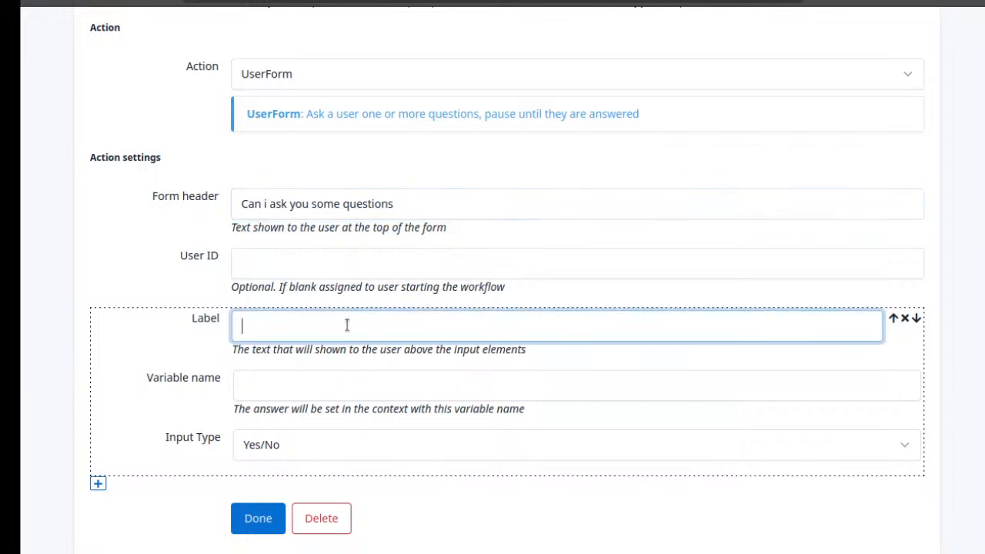
pyautogui.write('What is your name')
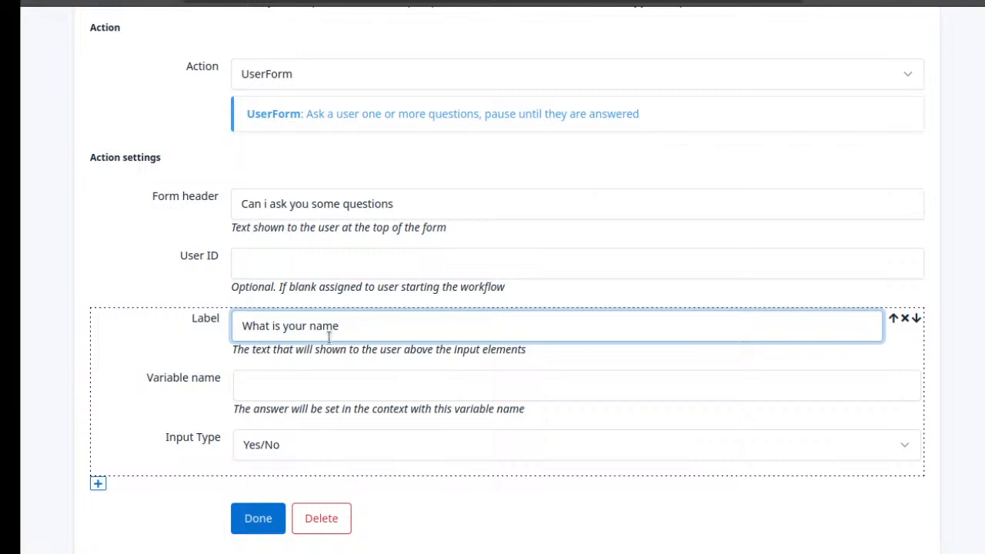
pyautogui.click(290, 386)
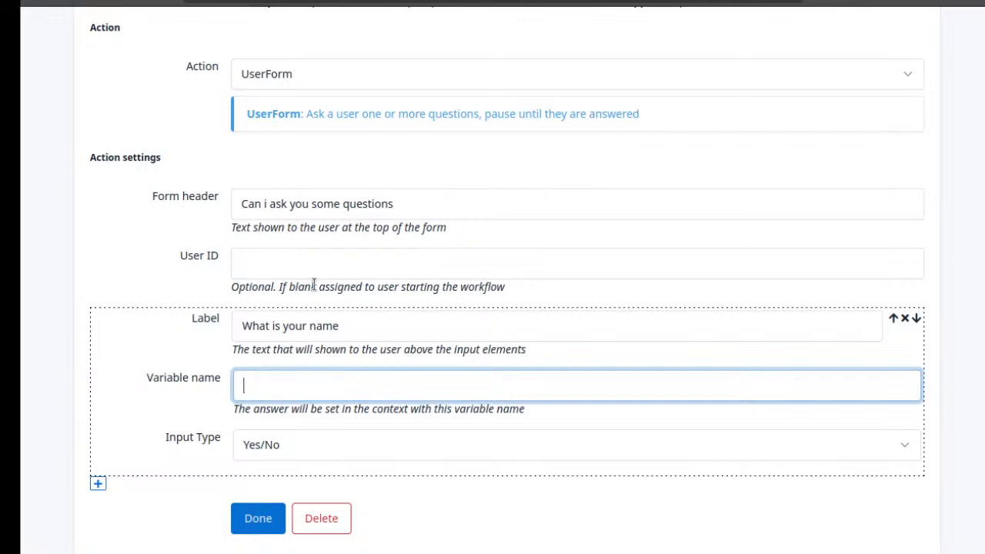
pyautogui.scroll(5, 447, 165)
pyautogui.scroll(-4, 447, 167)
pyautogui.scroll(-3, 448, 167)
pyautogui.write('name')
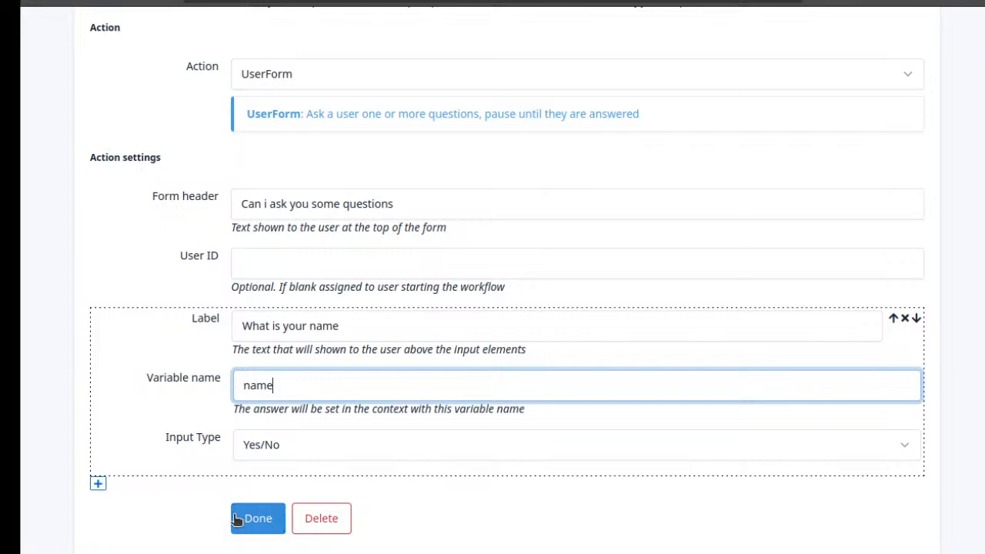
pyautogui.click(290, 442)
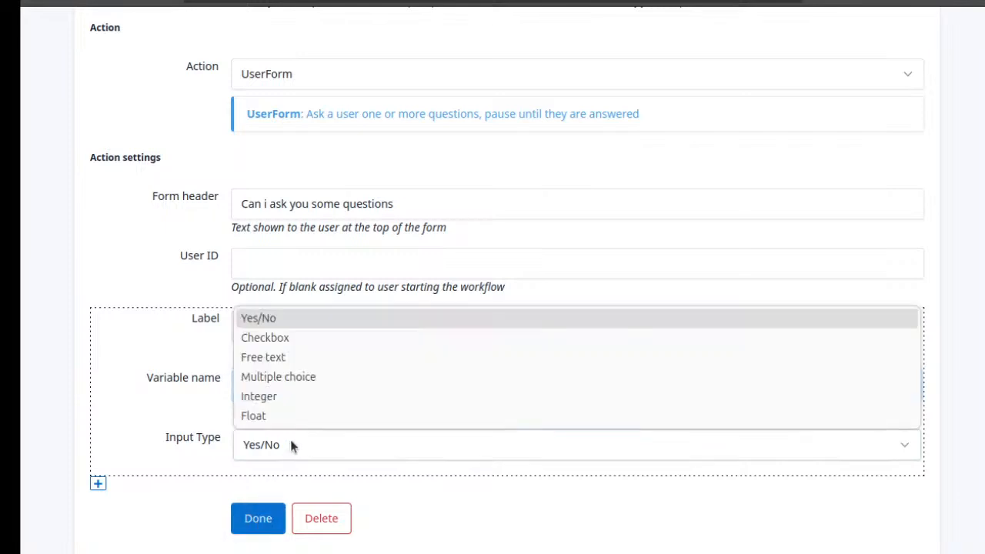
pyautogui.click(337, 354)
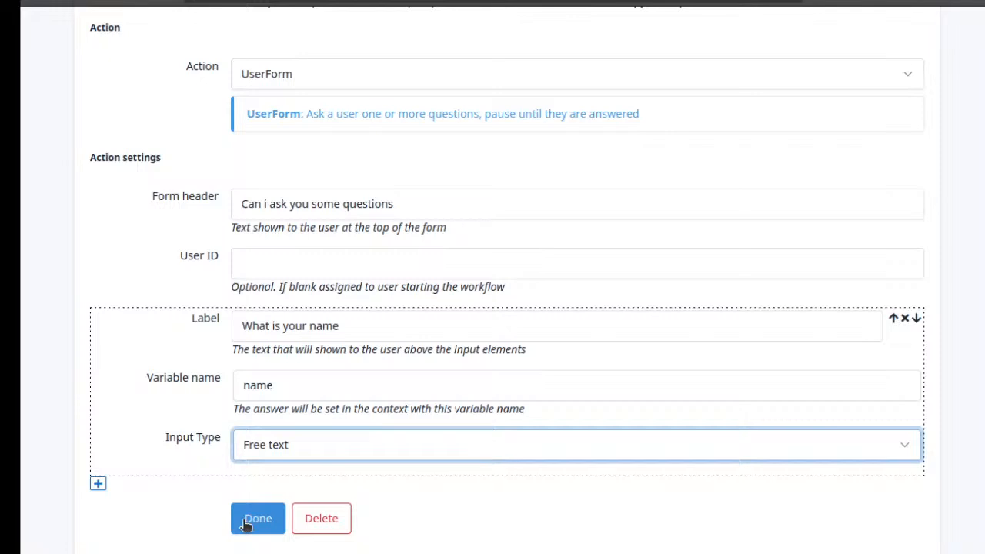
pyautogui.click(375, 329)
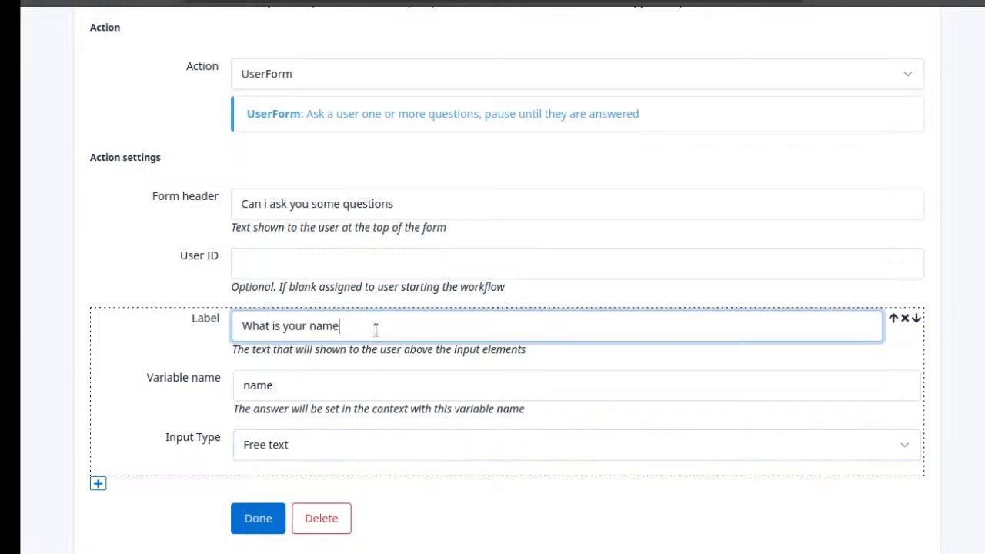
pyautogui.write('?')
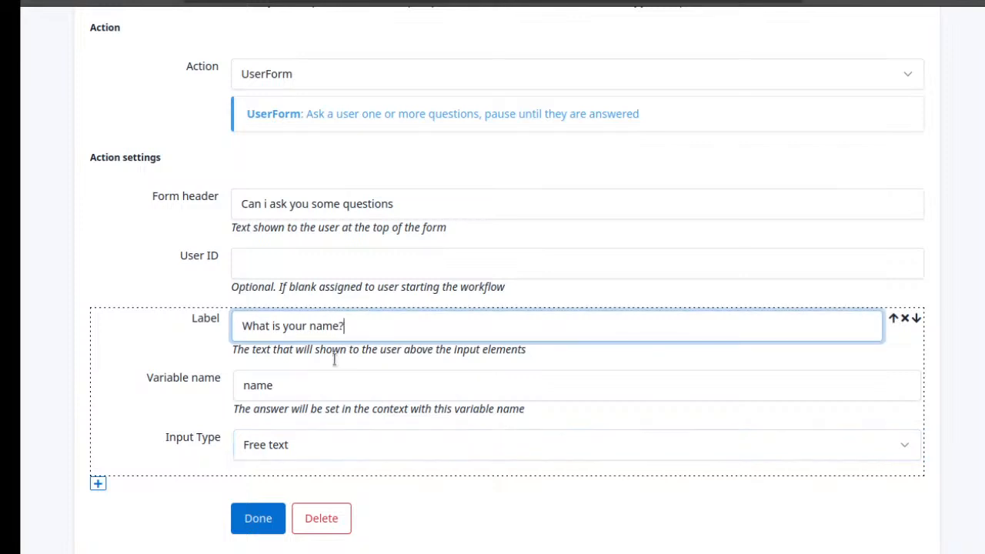
# Add a second question to the form and label it "How old are are you?"
pyautogui.click(97, 483)
pyautogui.scroll(-1, 317, 434)
pyautogui.scroll(-2, 317, 426)
pyautogui.click(405, 323)
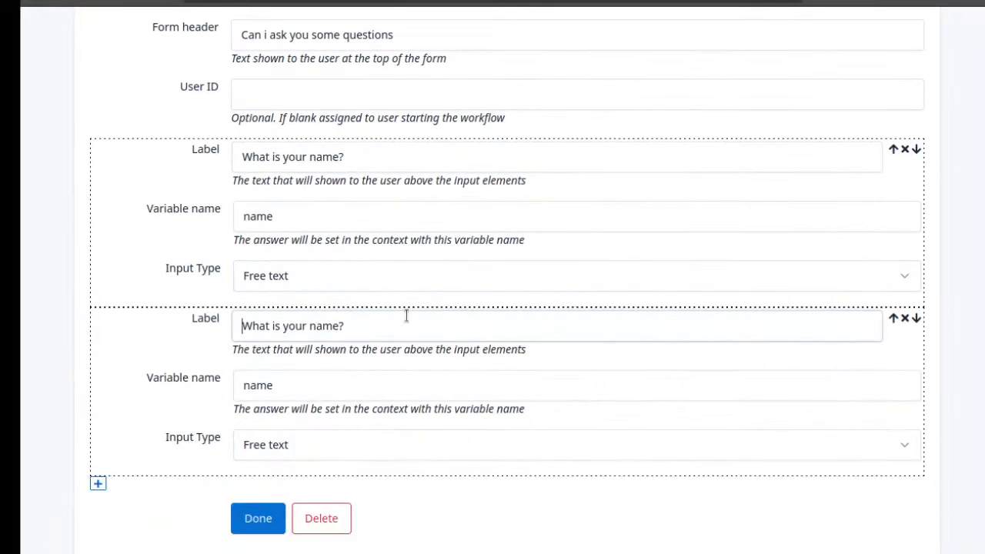
pyautogui.moveTo(395, 323); pyautogui.dragTo(239, 324)
pyautogui.write('H')
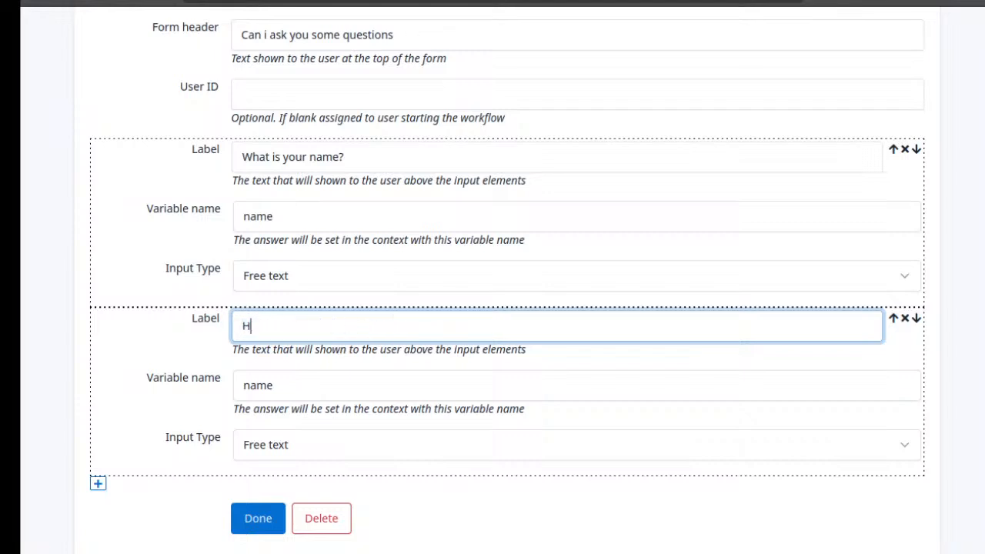
pyautogui.write('ow old are are yo')
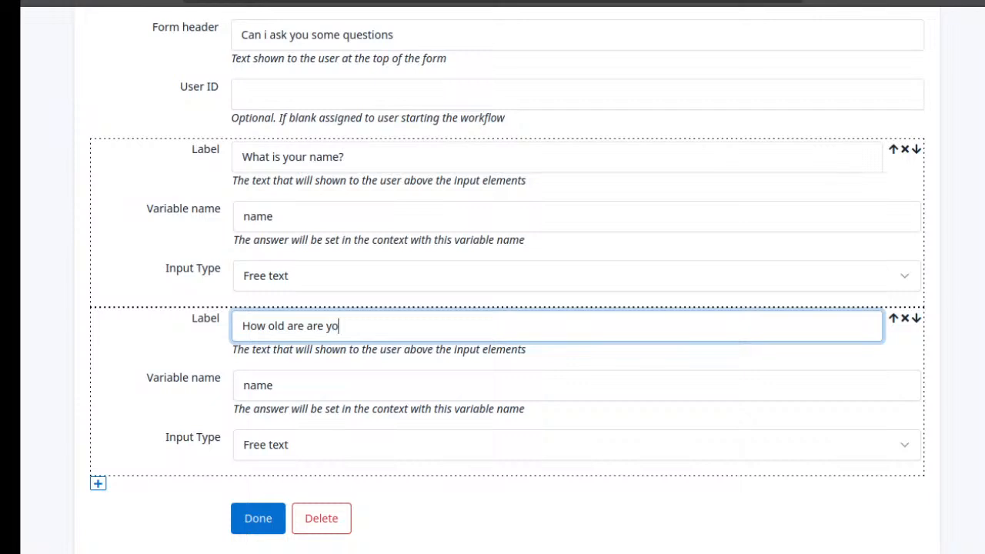
pyautogui.write('u?')
# Set the second question's variable name to "age" and its input type to Integer, and save the step
pyautogui.click(338, 383)
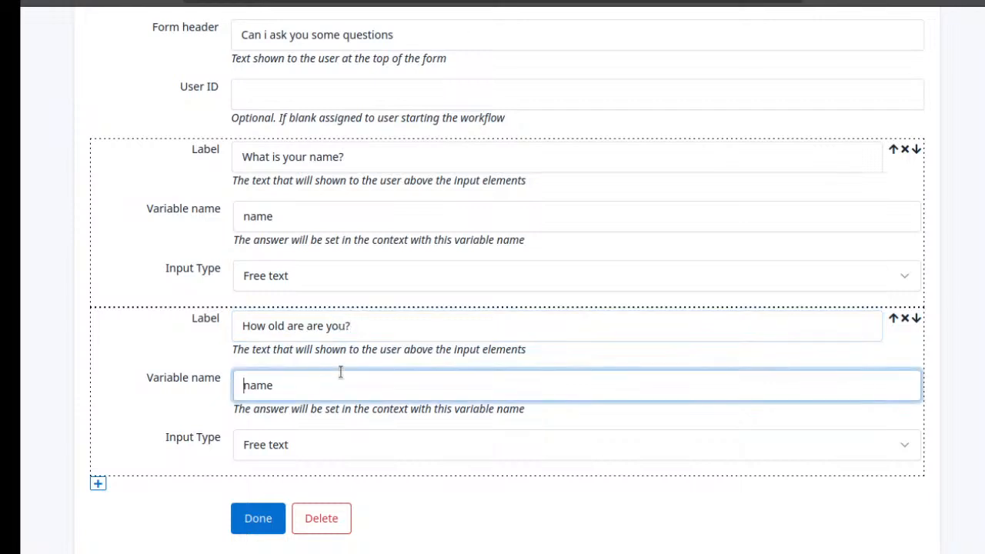
pyautogui.doubleClick(274, 383)
pyautogui.write('age')
pyautogui.click(267, 442)
pyautogui.click(308, 397)
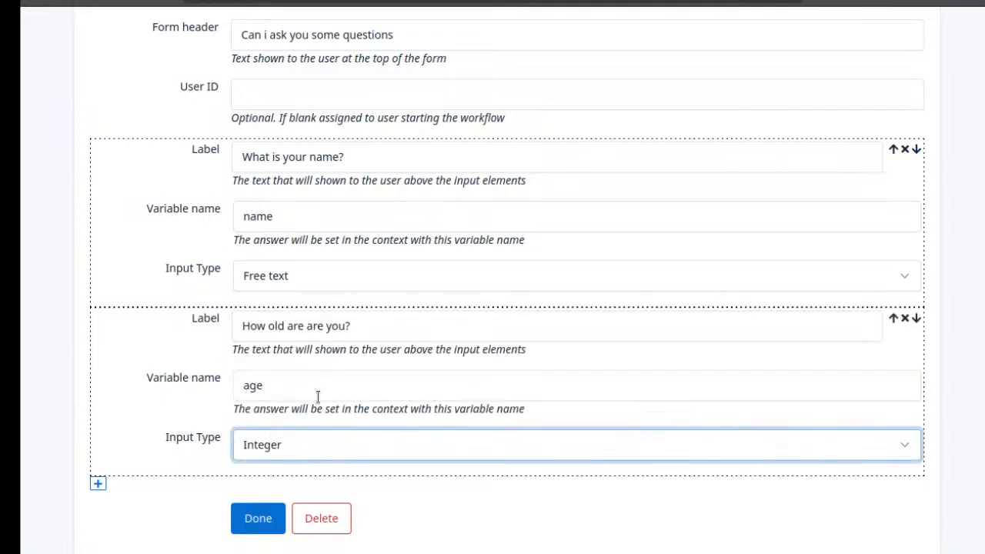
pyautogui.click(248, 526)
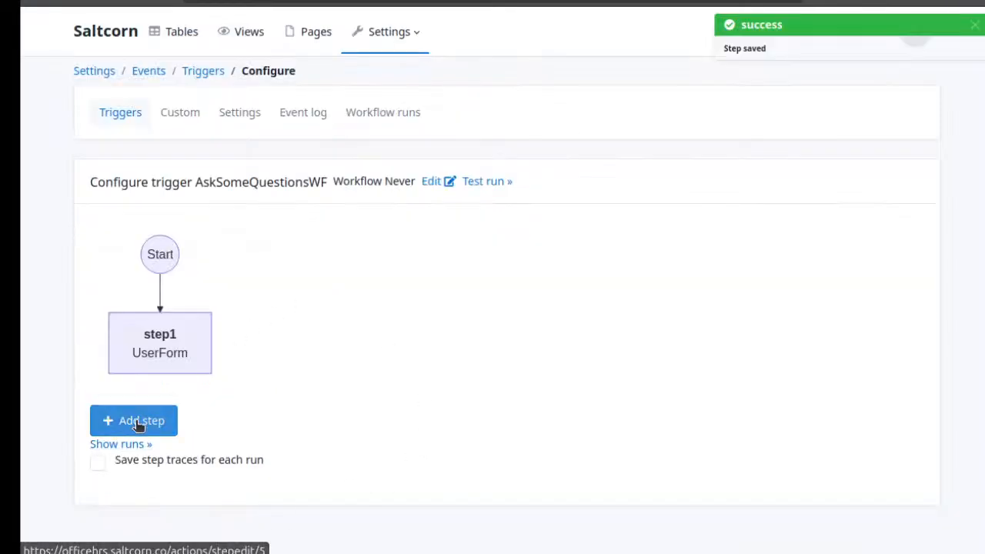
# Add a second step to the AskSomeQuestionsWF workflow and set its action to Output
pyautogui.click(123, 426)
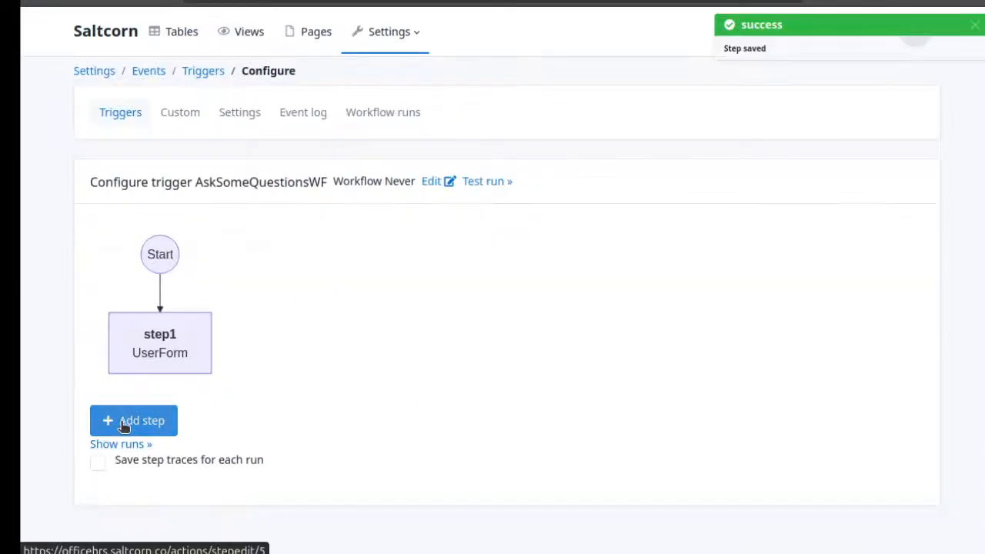
pyautogui.scroll(-3, 376, 331)
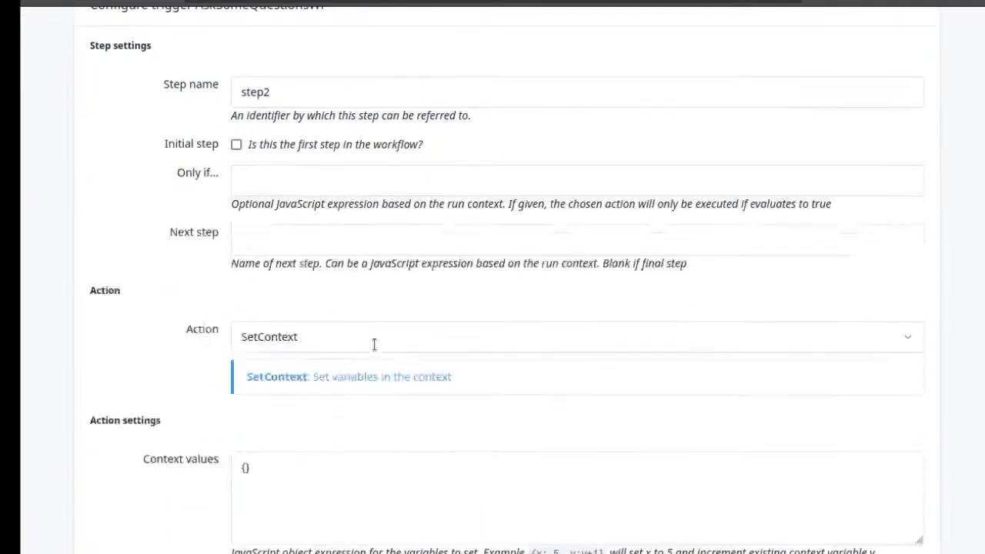
pyautogui.scroll(1, 373, 345)
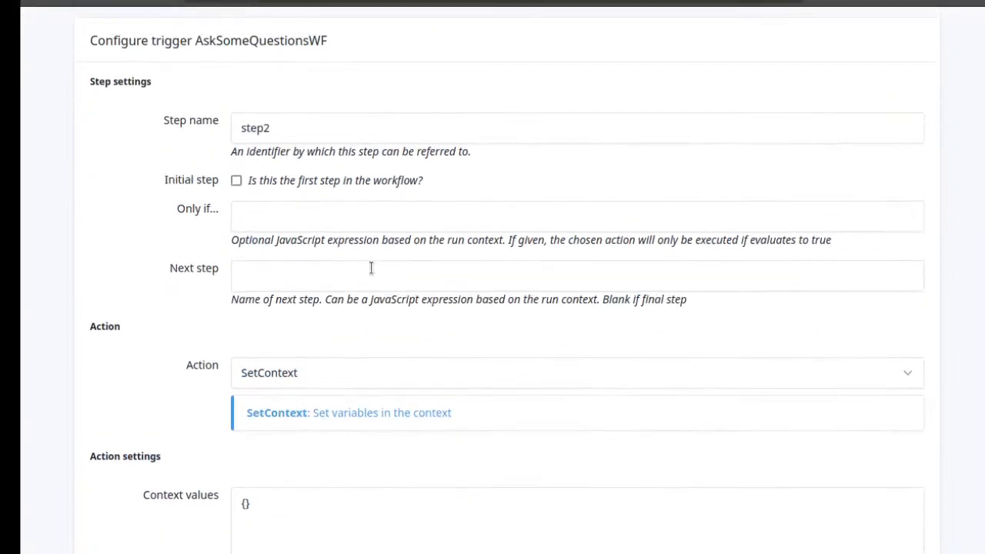
pyautogui.click(395, 381)
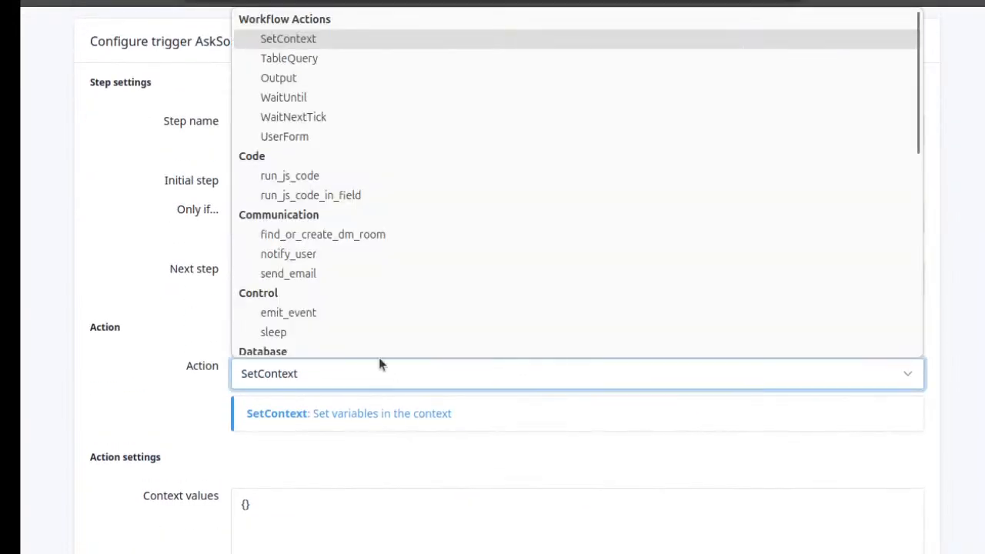
pyautogui.click(341, 82)
pyautogui.scroll(-2, 423, 396)
pyautogui.scroll(2, 422, 396)
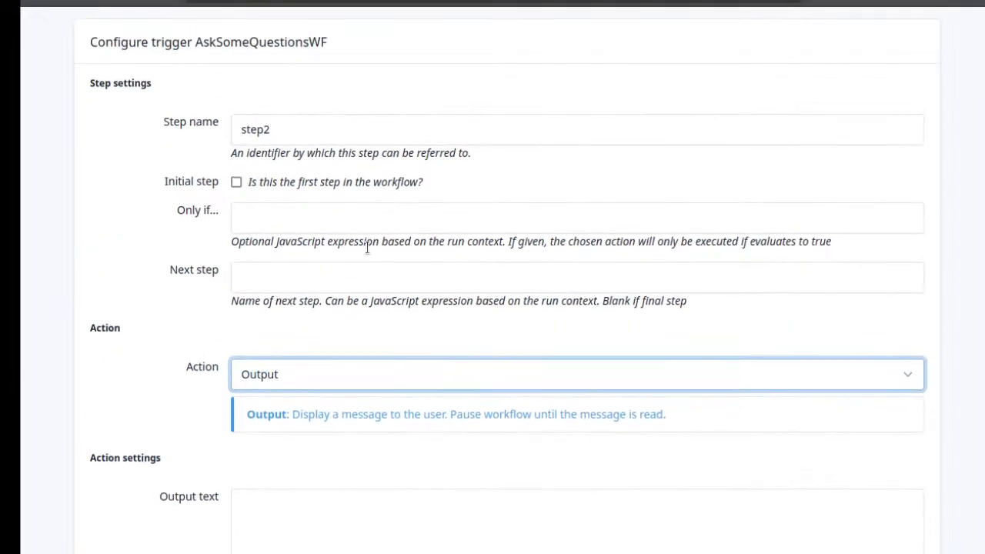
pyautogui.scroll(-3, 366, 429)
# Enter "Hello {{name}}" as step2's output text and save the step
pyautogui.click(369, 404)
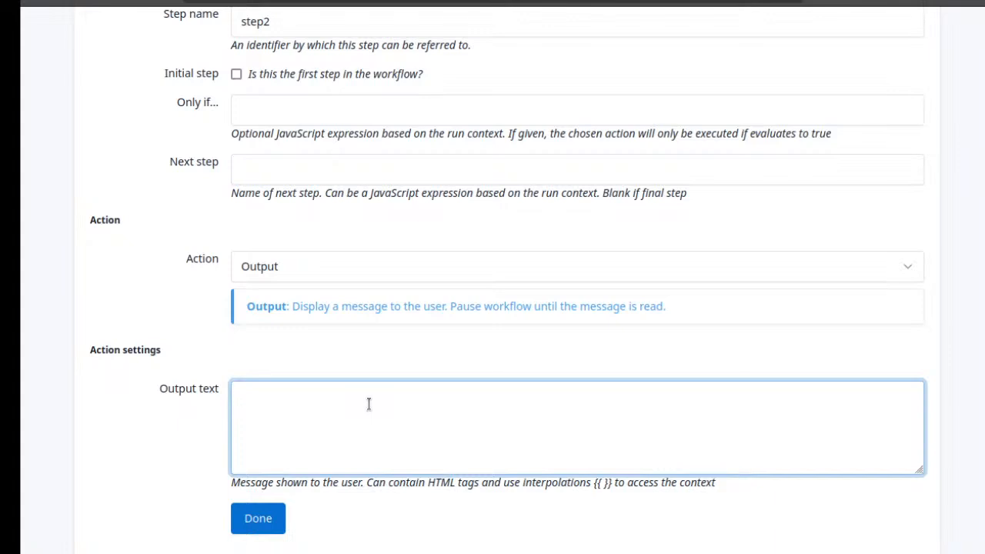
pyautogui.write('{{')
pyautogui.press('Home')
pyautogui.write('Hello {{name}}')
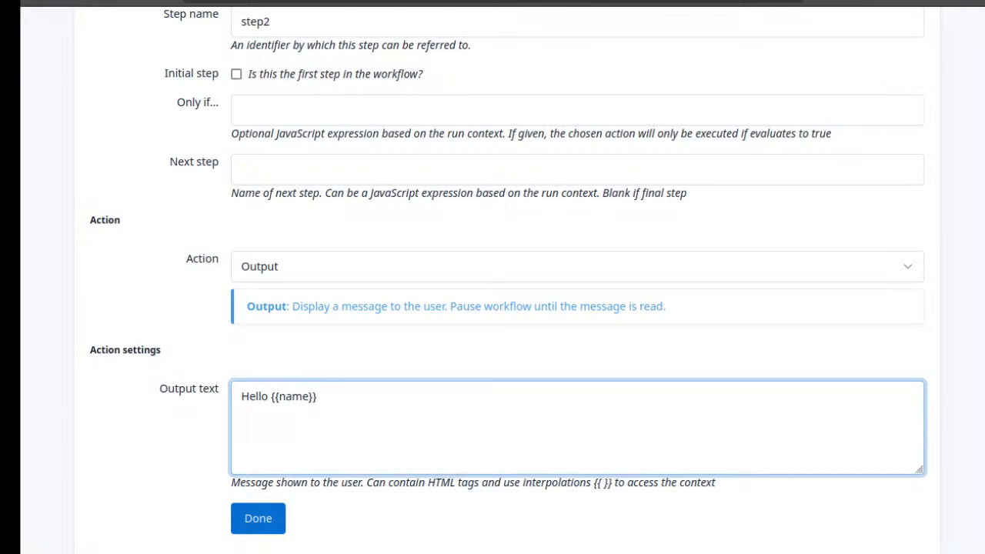
pyautogui.moveTo(612, 483); pyautogui.dragTo(593, 482)
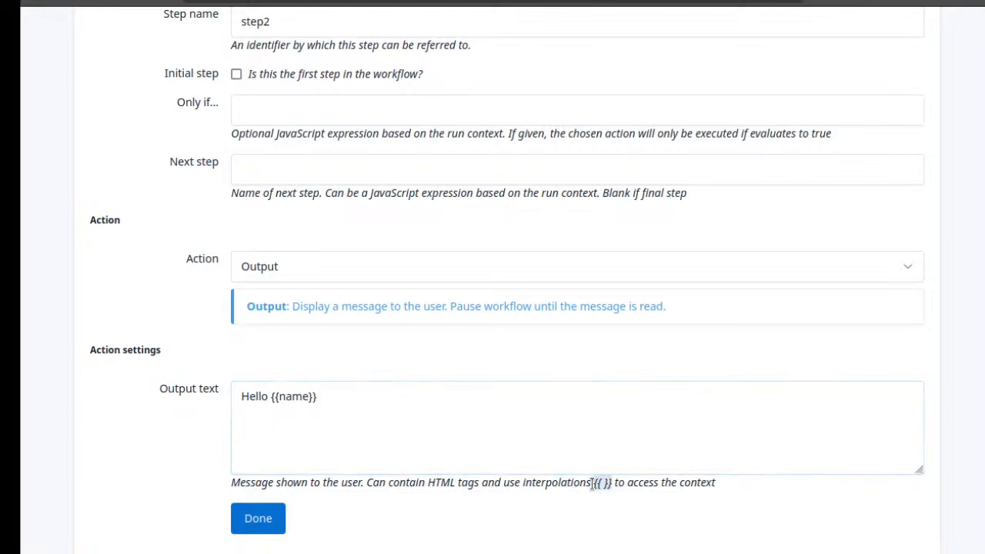
pyautogui.doubleClick(287, 396)
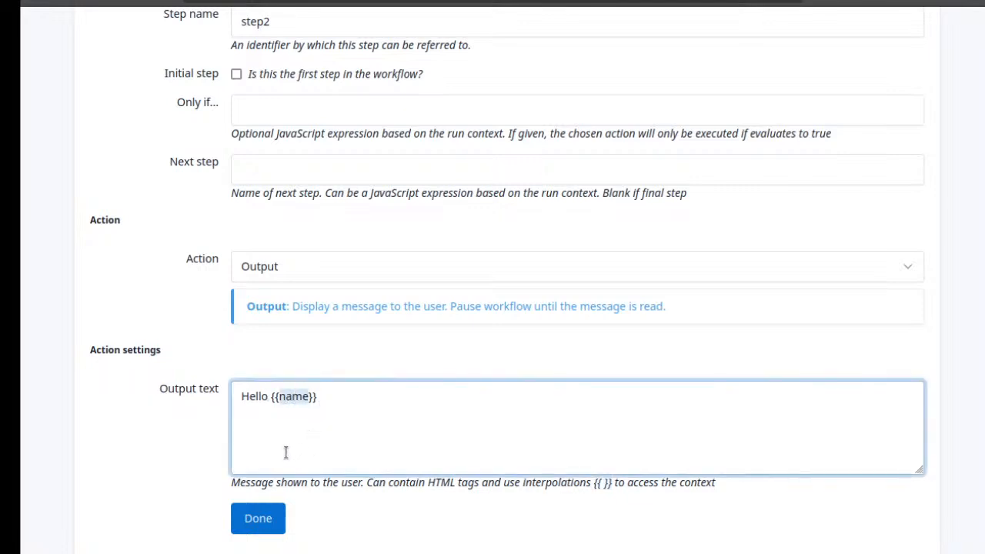
pyautogui.click(262, 529)
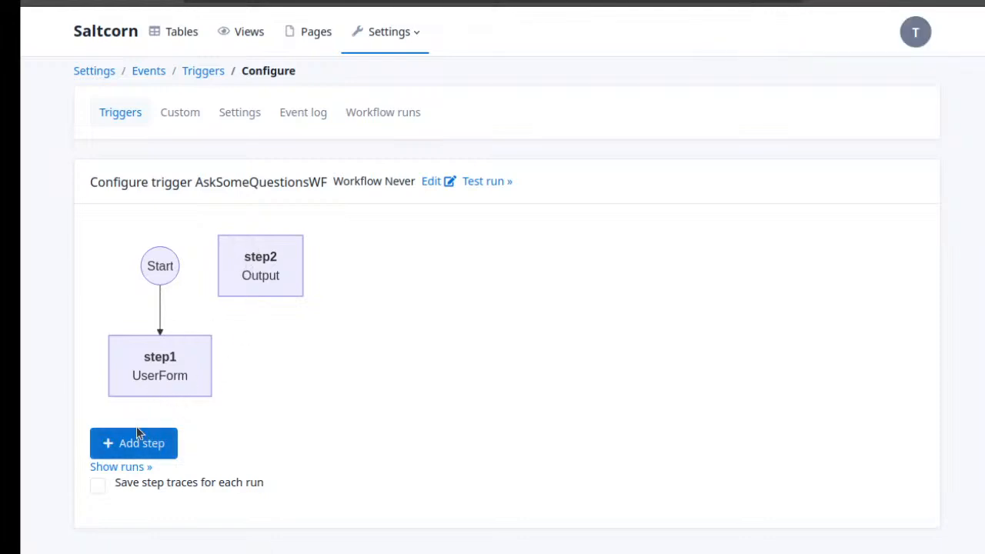
# Set step1's next step to "step2" and save it
pyautogui.click(168, 370)
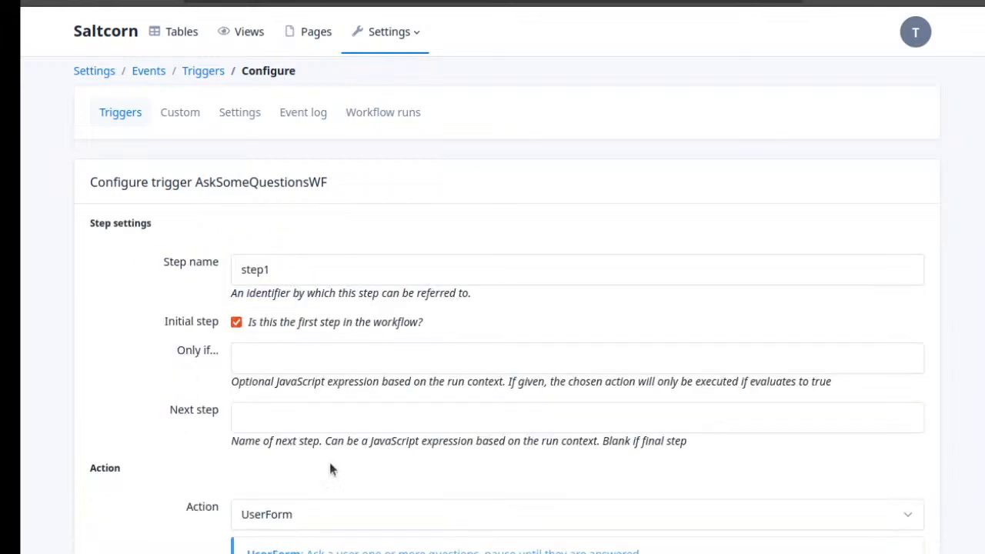
pyautogui.click(326, 414)
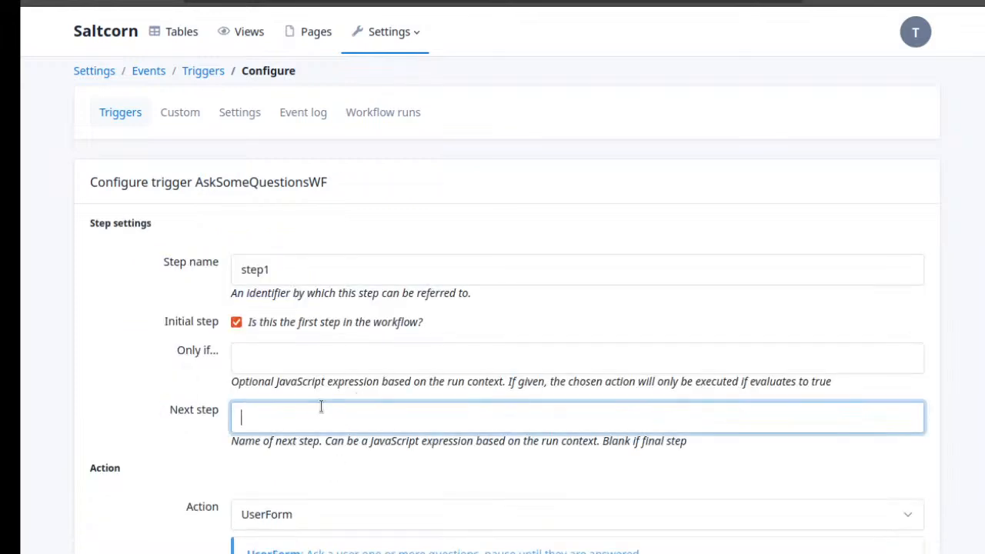
pyautogui.write('step2')
pyautogui.press('Return')
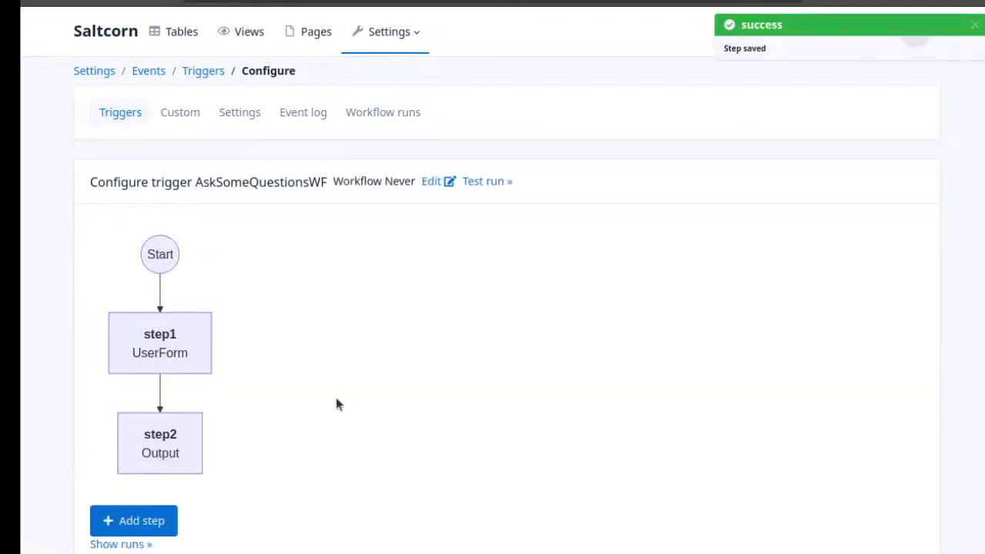
# Test run the workflow, submit its form with a first name and the age 47, and acknowledge the output message
pyautogui.scroll(-1, 271, 385)
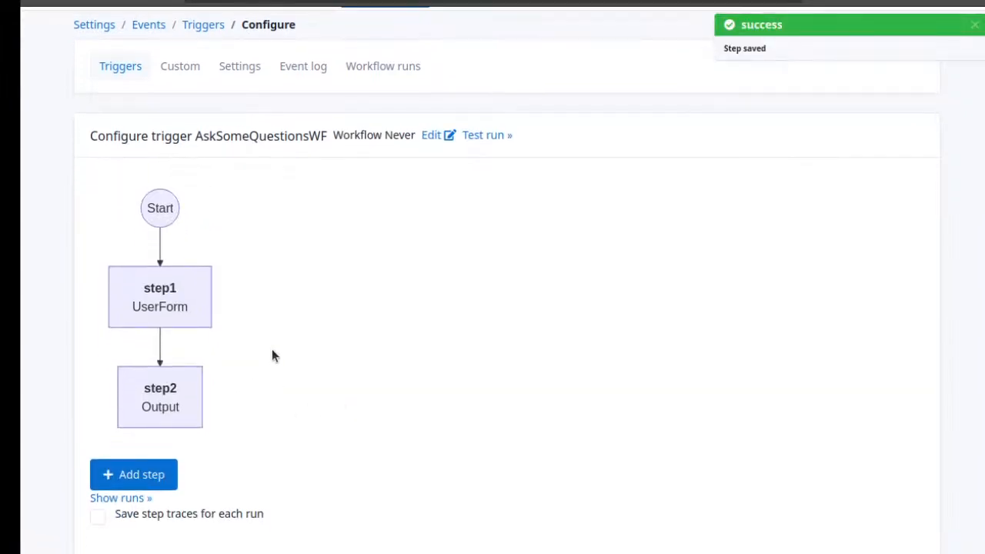
pyautogui.scroll(1, 272, 355)
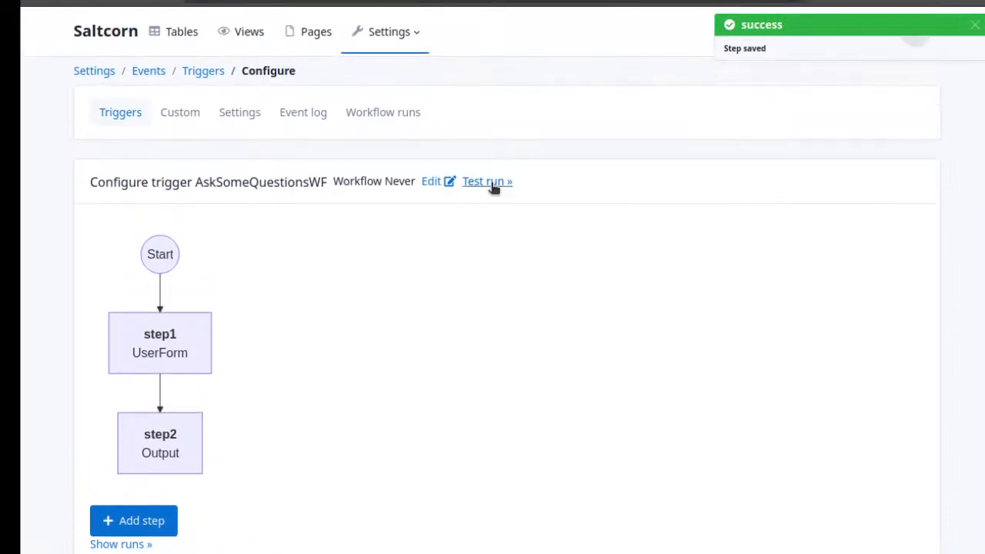
pyautogui.click(492, 183)
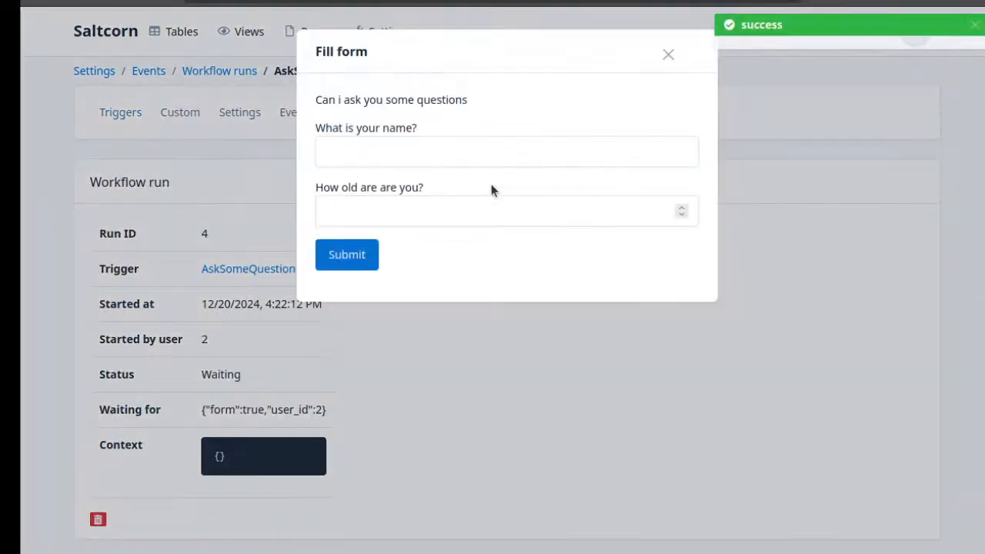
pyautogui.click(470, 146)
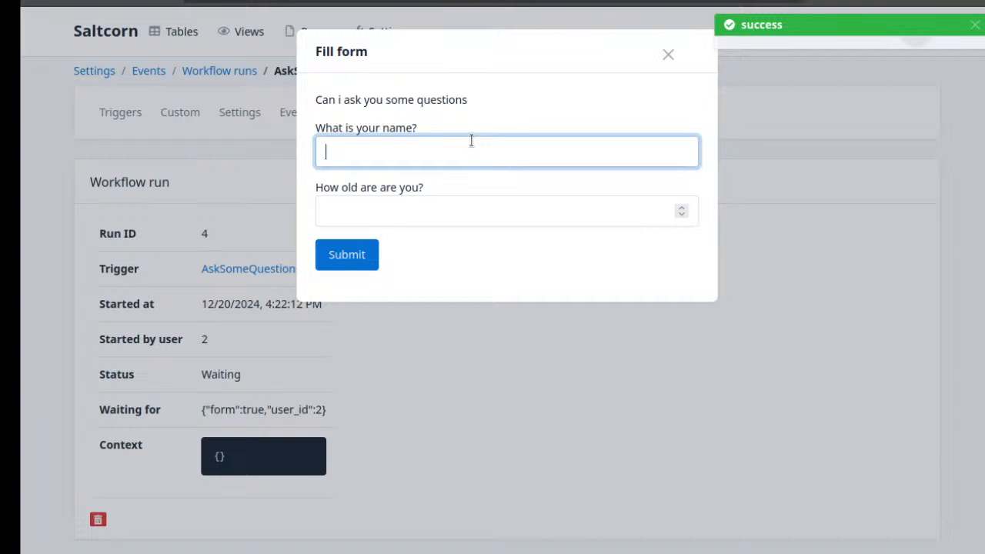
pyautogui.write('Tom')
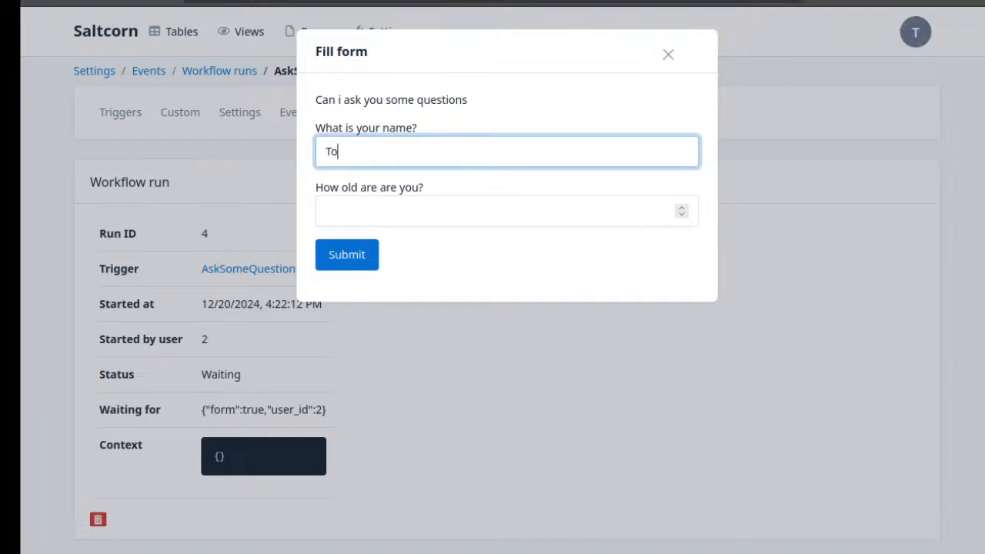
pyautogui.press('Tab')
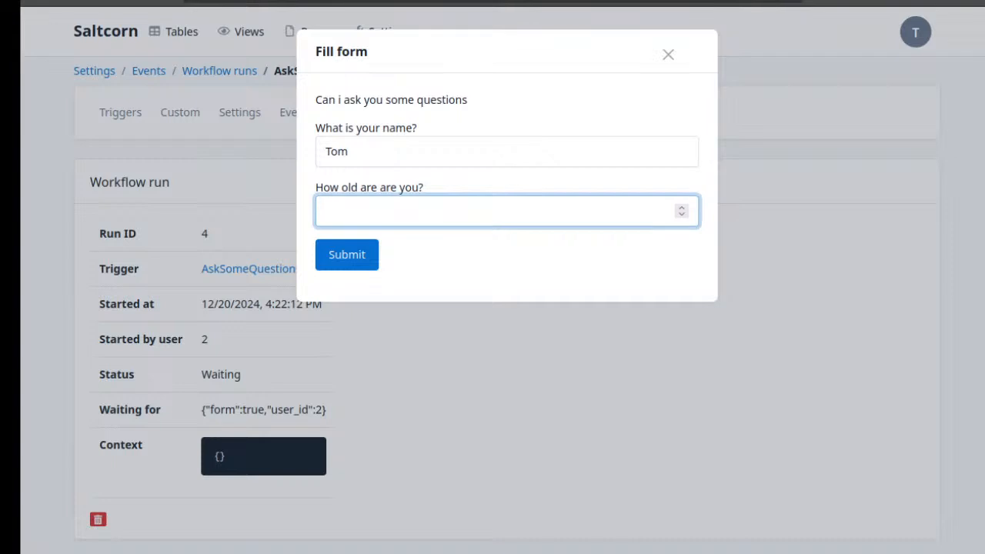
pyautogui.write('47')
pyautogui.click(354, 254)
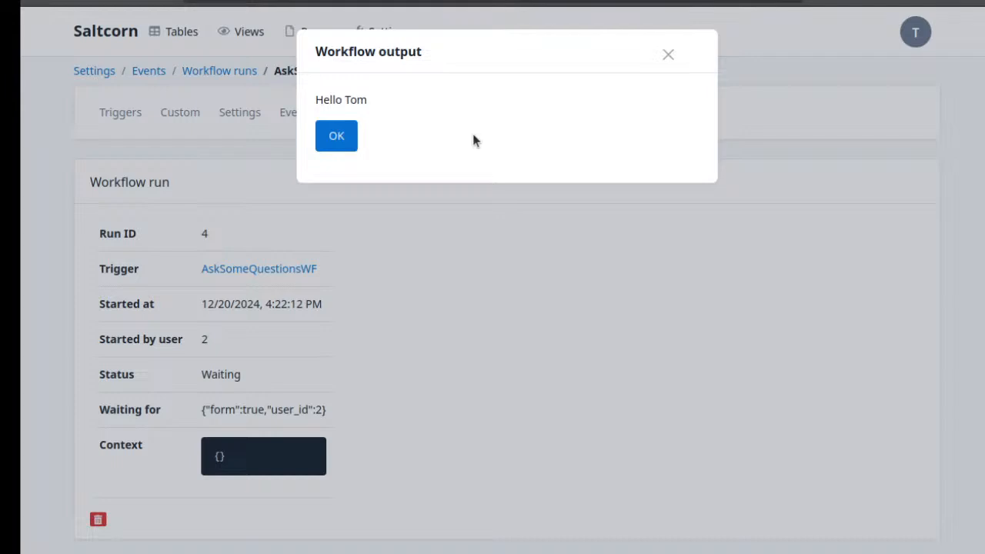
pyautogui.click(344, 136)
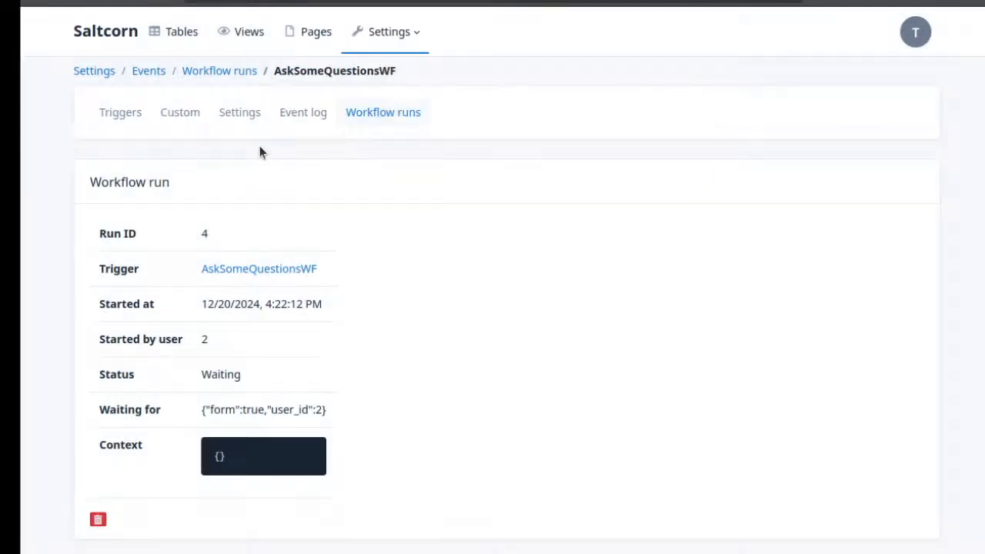
# Go back to the trigger list and open the configuration of AskSomeQuestionsWF
pyautogui.click(113, 109)
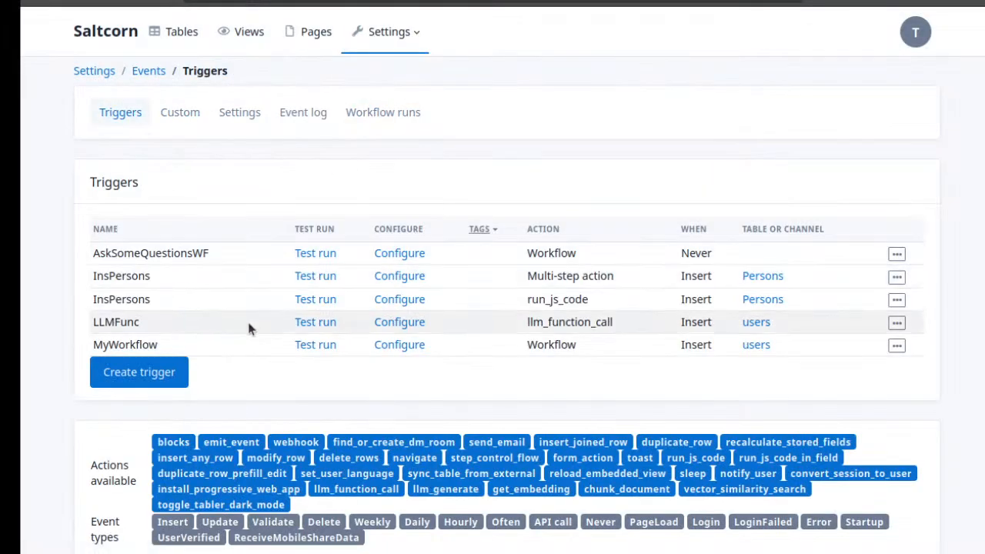
pyautogui.click(389, 350)
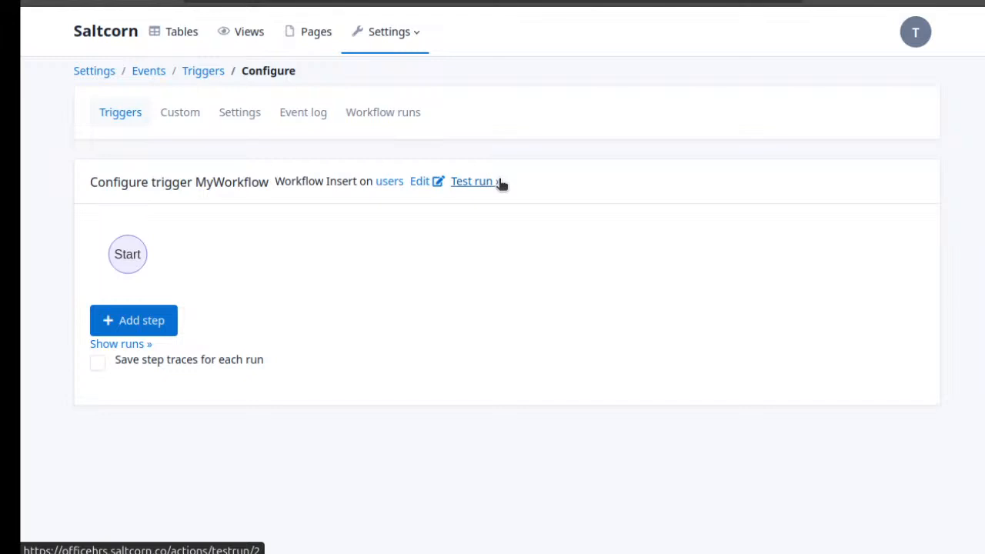
pyautogui.click(40, 2)
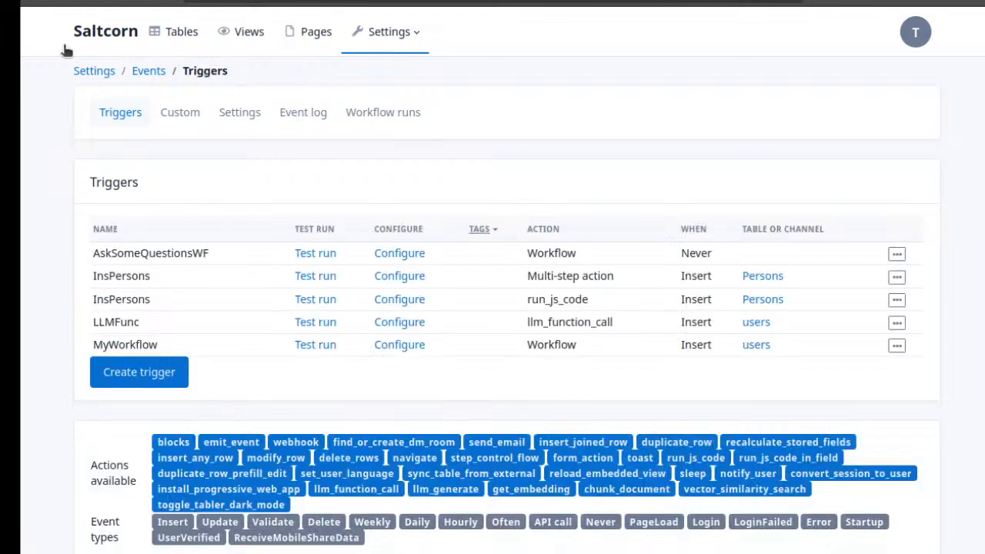
pyautogui.click(388, 255)
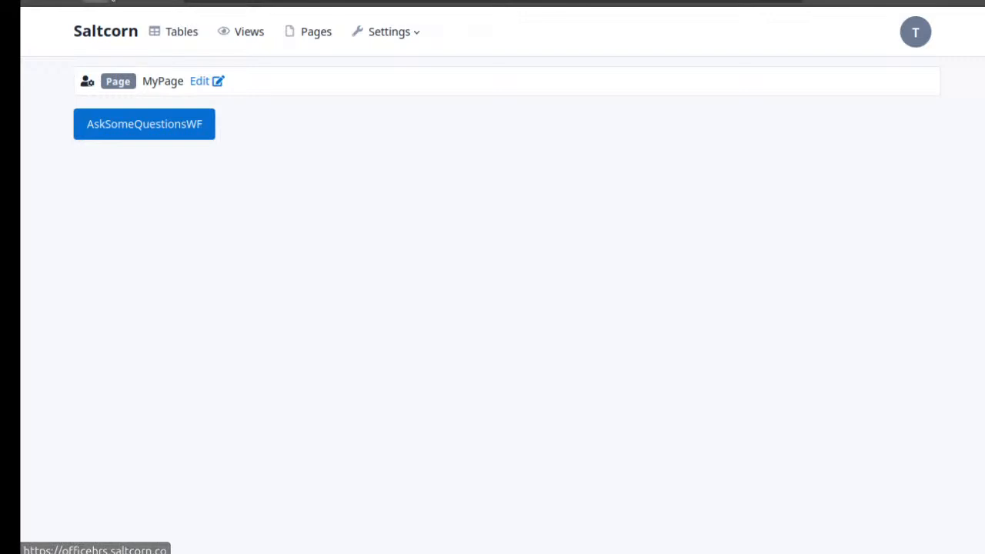
# Run AskSomeQuestionsWF from MyPage, submit the form with a first name and the age 47, and acknowledge the output message
pyautogui.click(172, 119)
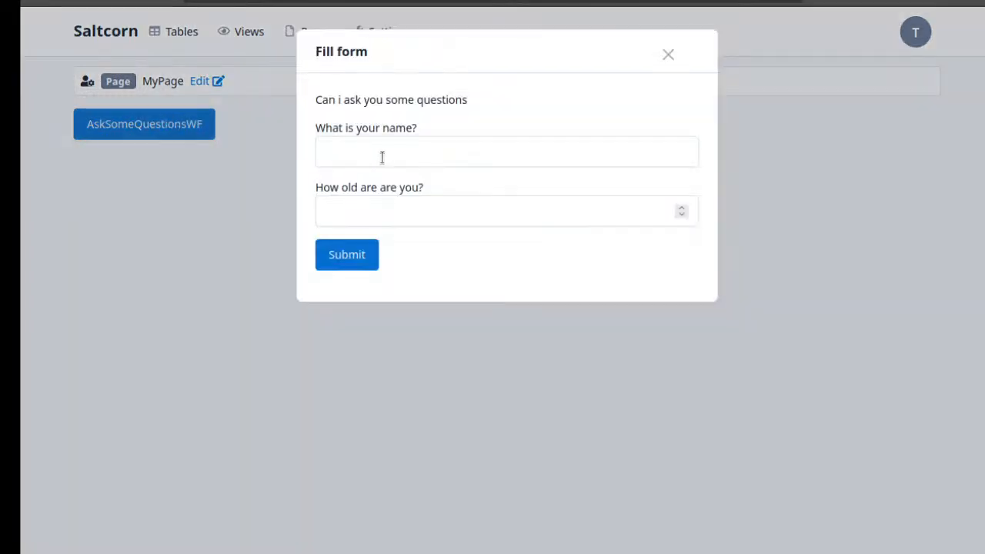
pyautogui.click(400, 153)
pyautogui.write('Tom')
pyautogui.press('Tab')
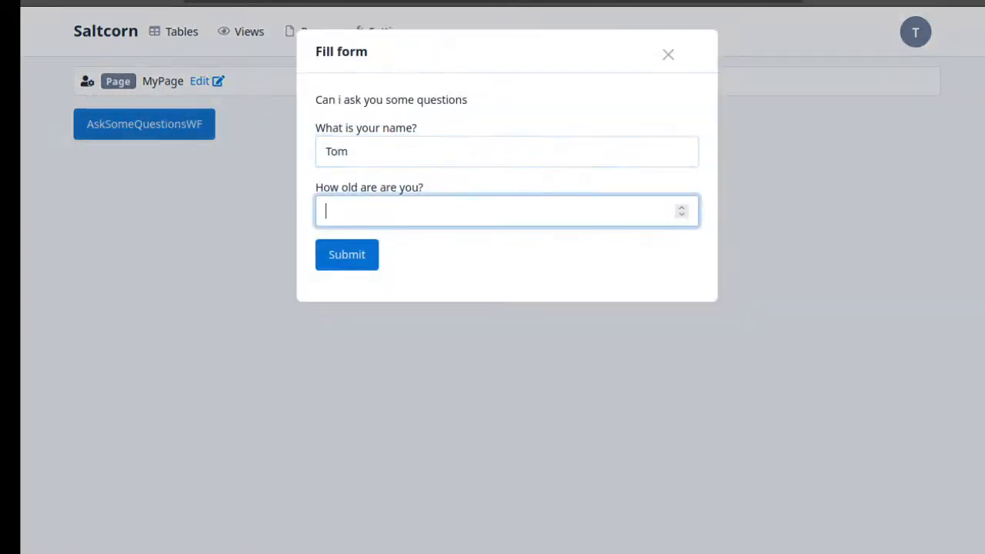
pyautogui.write('47')
pyautogui.click(371, 260)
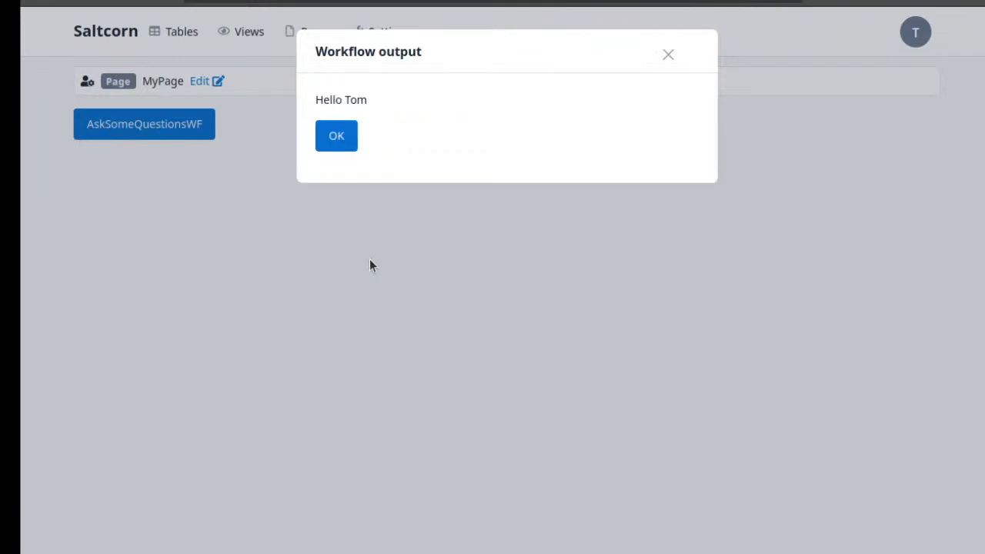
pyautogui.click(336, 134)
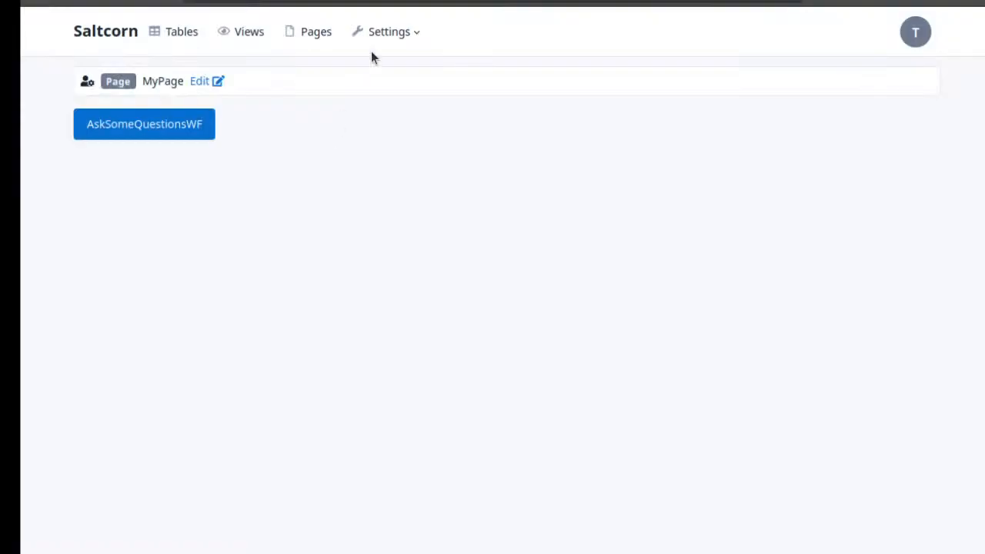
# Leave MyPage for the list of workflow runs and examine the details of the most recent AskSomeQuestionsWF run
pyautogui.click(423, 2)
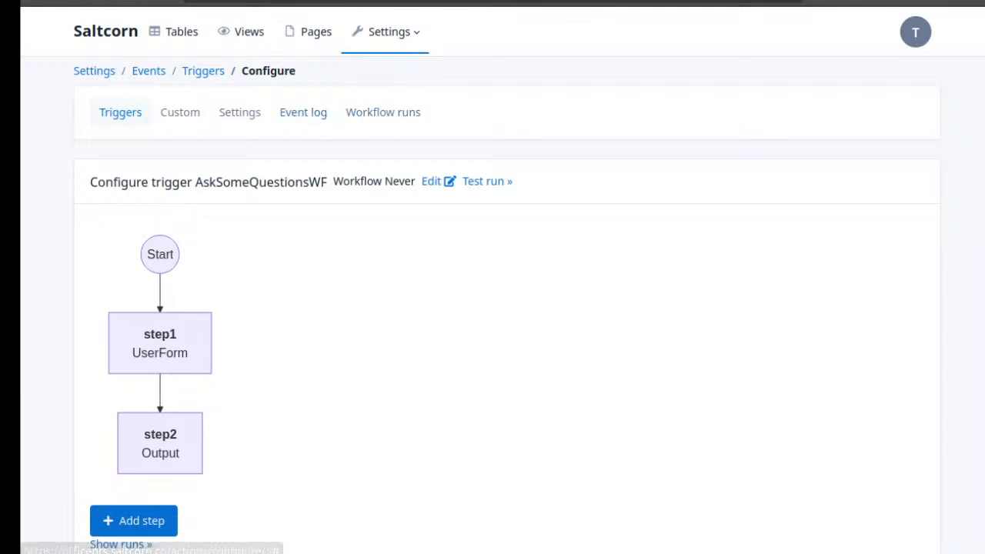
pyautogui.click(371, 120)
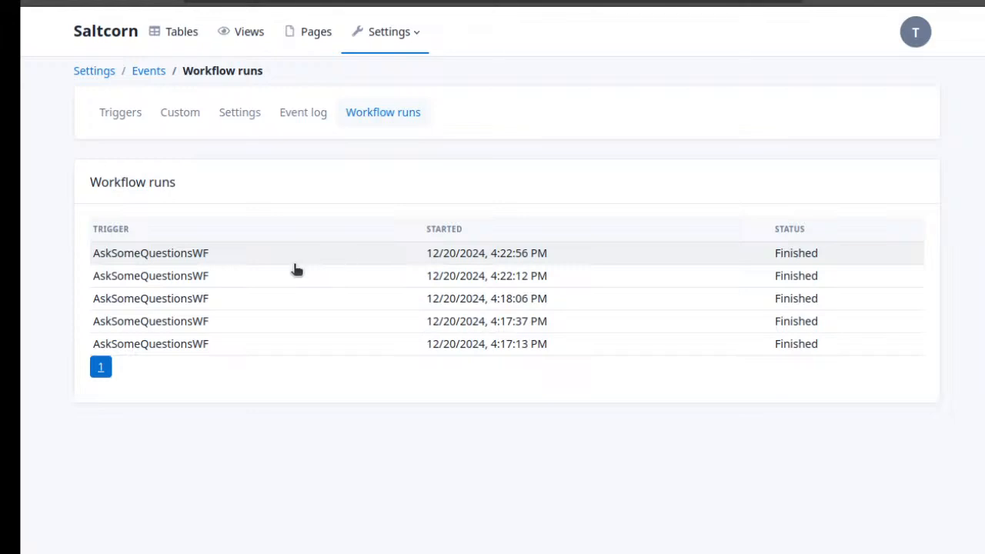
pyautogui.click(322, 255)
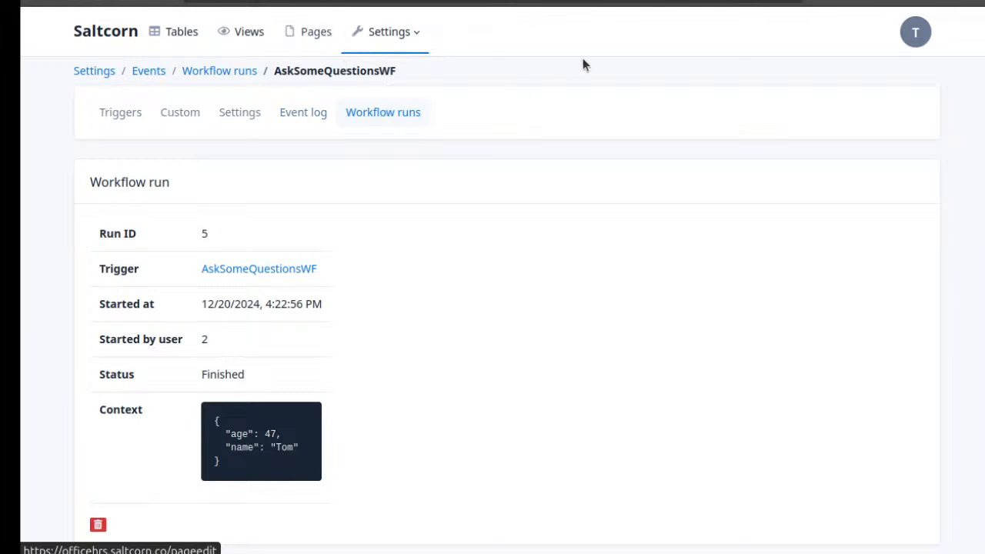
# Start another test run of AskSomeQuestionsWF from the trigger list and return to the list without submitting the form
pyautogui.click(120, 122)
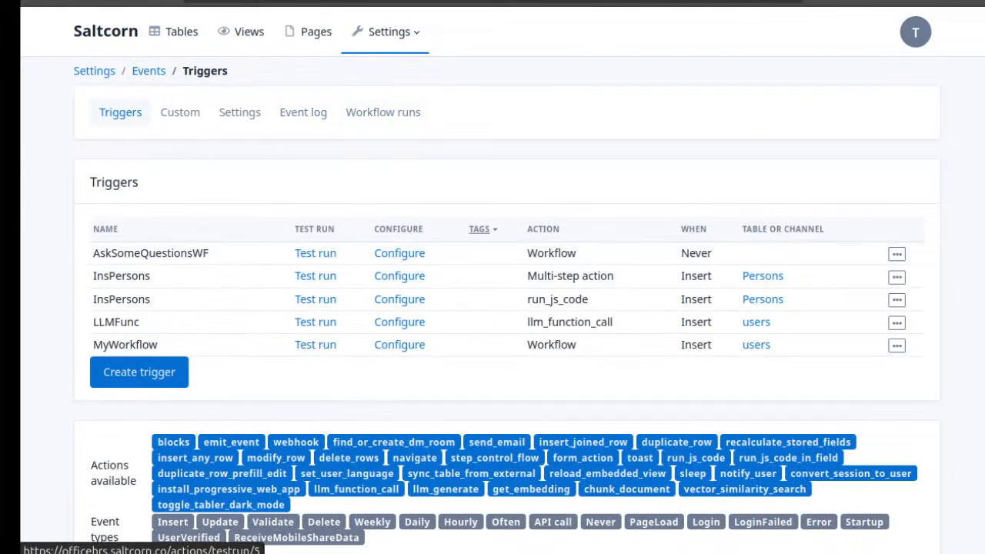
pyautogui.click(315, 254)
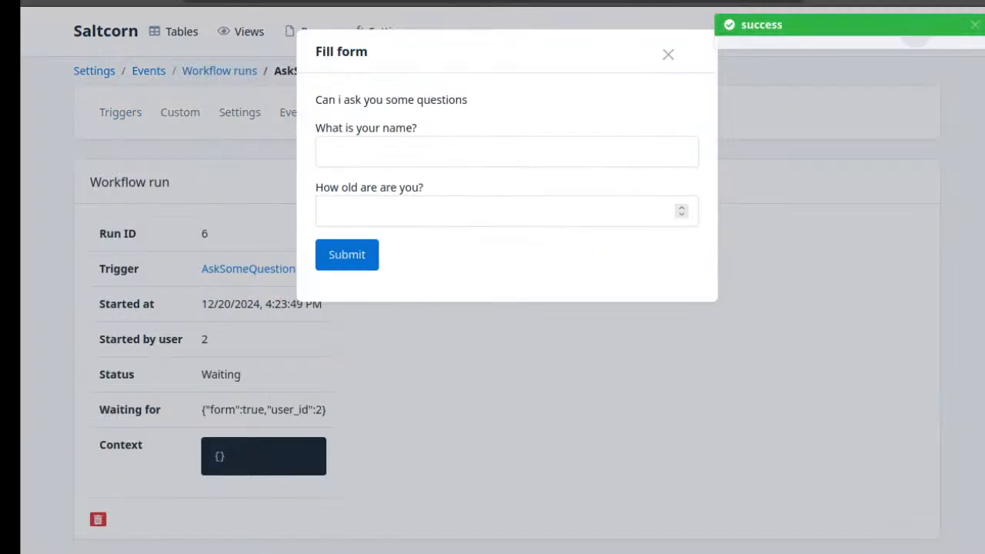
pyautogui.click(40, 2)
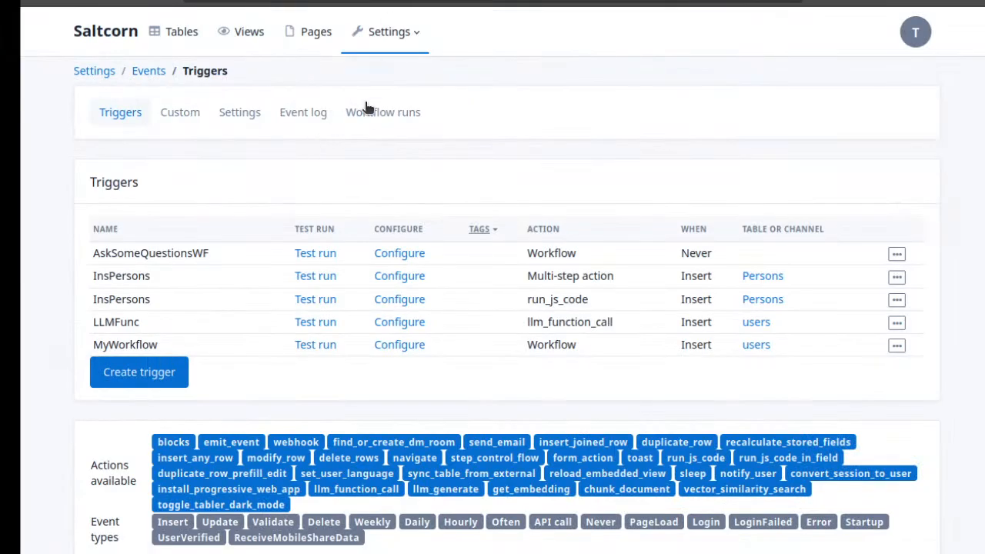
# Inspect the status and waiting condition of the waiting AskSomeQuestionsWF run, and return to the list of workflow runs
pyautogui.click(395, 115)
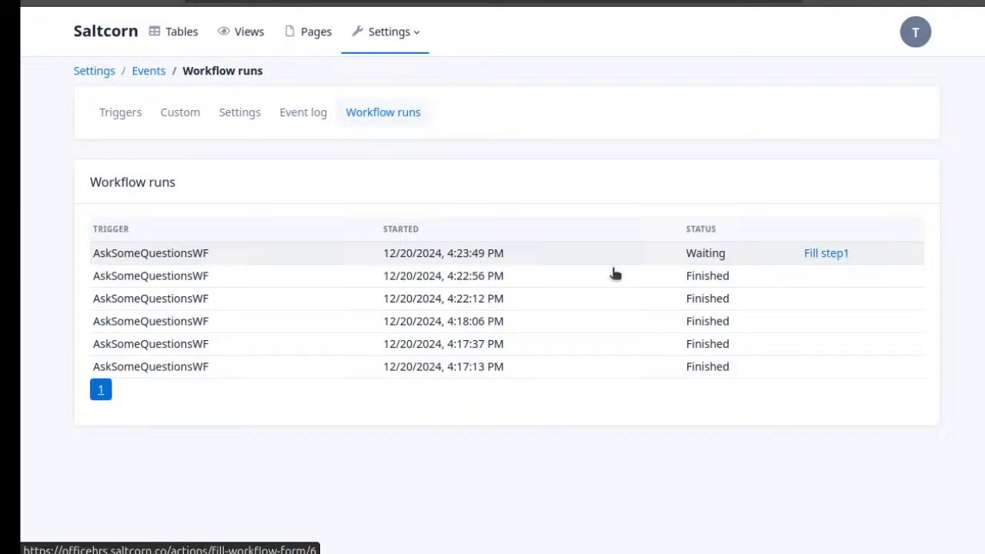
pyautogui.click(537, 258)
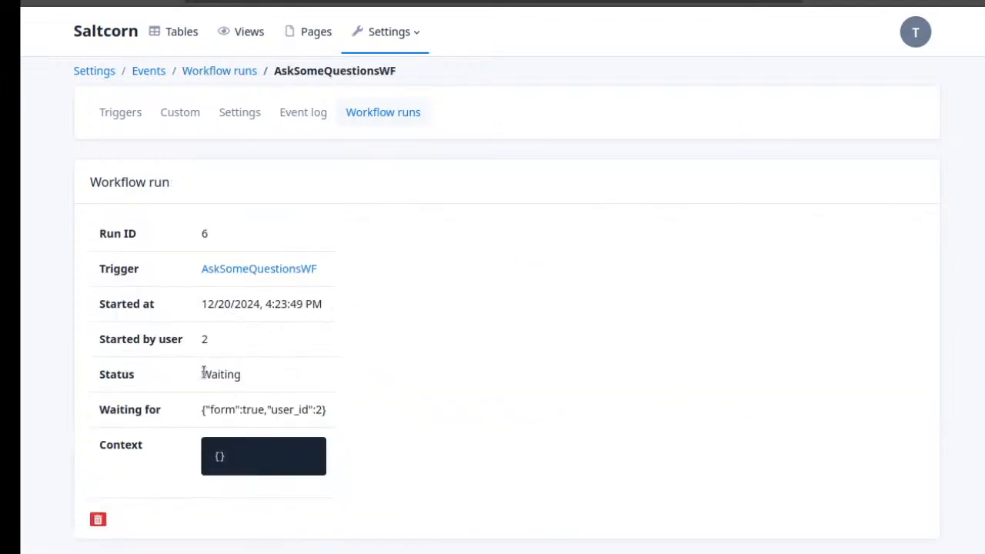
pyautogui.moveTo(203, 372); pyautogui.dragTo(241, 371)
pyautogui.moveTo(213, 409); pyautogui.dragTo(264, 408)
pyautogui.click(264, 408)
pyautogui.click(39, 2)
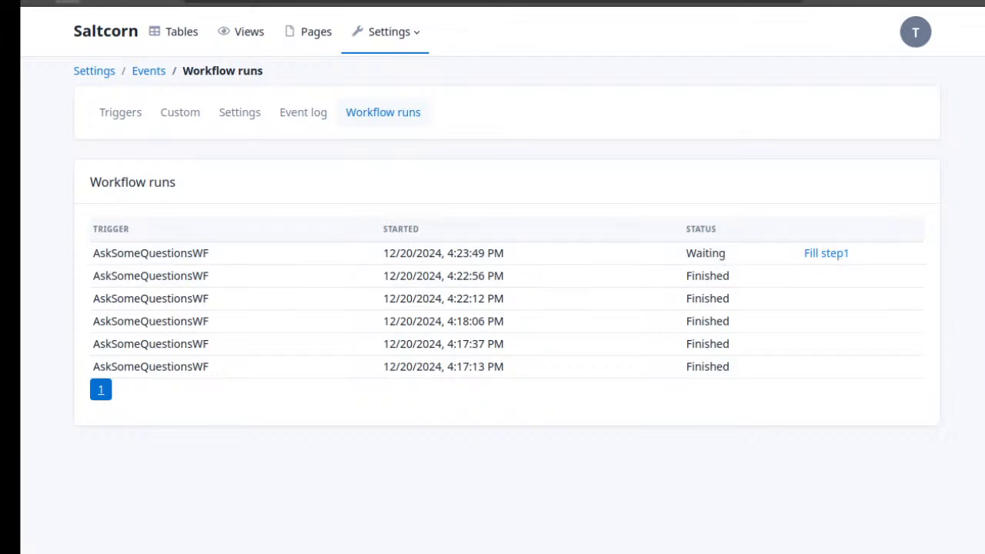
# Complete the waiting run's form with a first name and the age 35, submit it, and acknowledge the output message
pyautogui.click(67, 2)
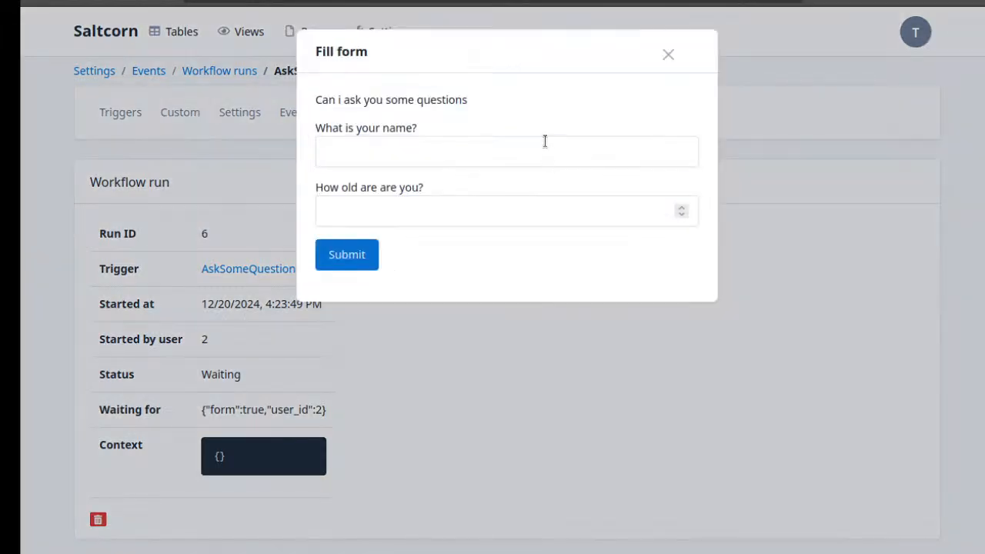
pyautogui.click(545, 140)
pyautogui.write('Tim')
pyautogui.press('Tab')
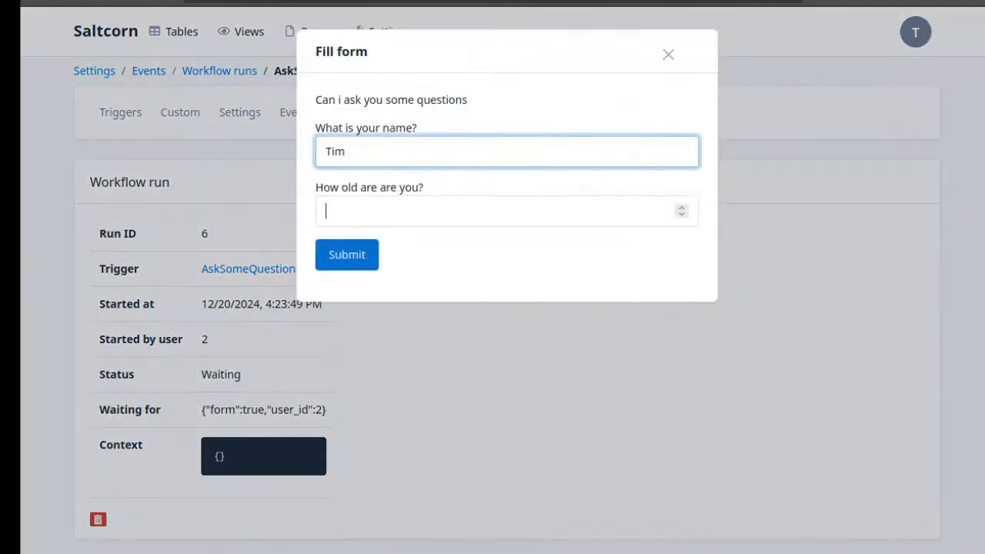
pyautogui.write('35')
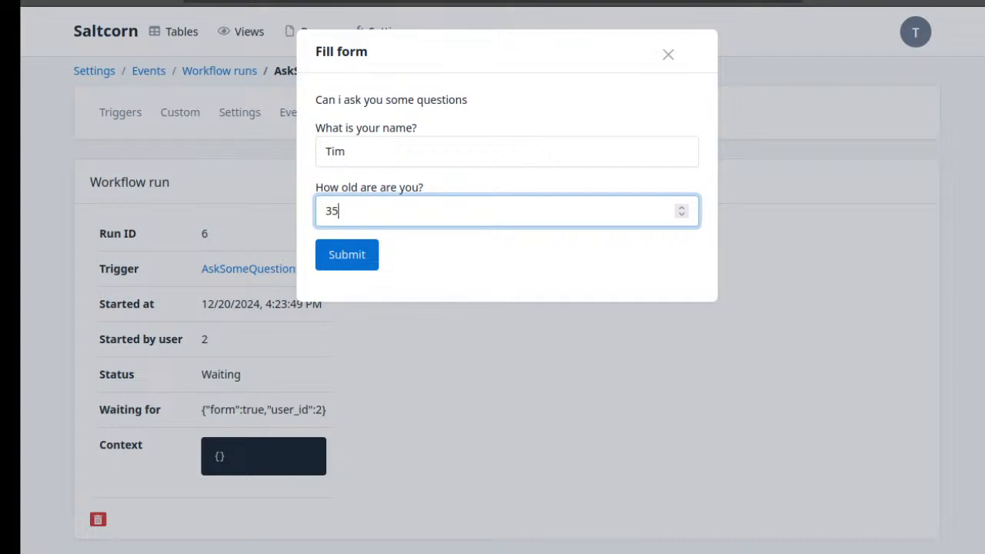
pyautogui.click(347, 253)
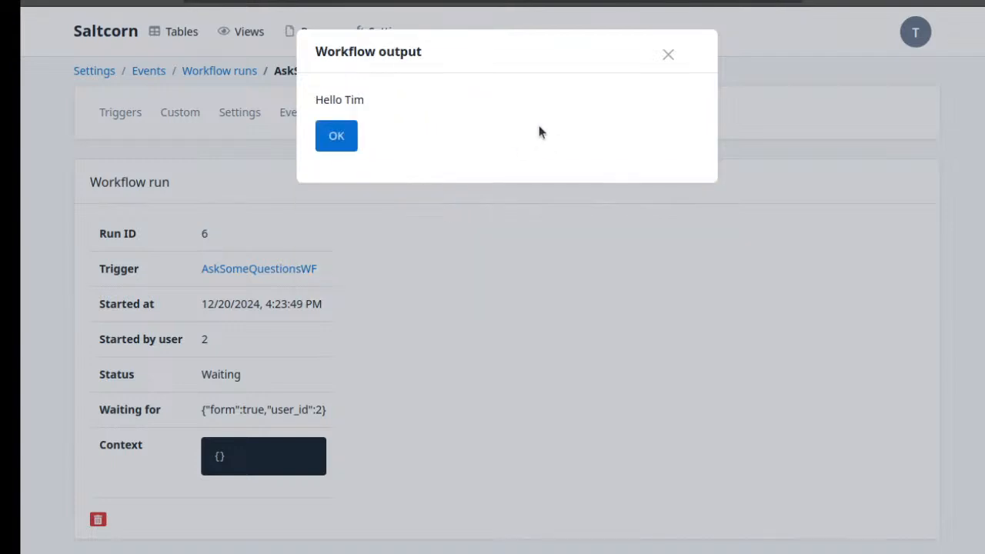
pyautogui.click(344, 137)
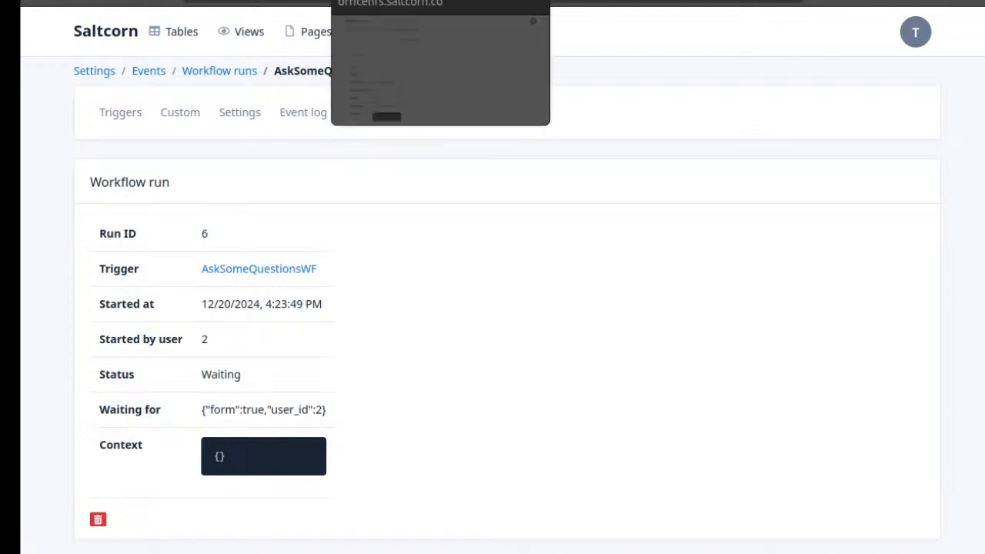
# Reload the submitted run's details to check its status and context, and look through the other open pages
pyautogui.click(95, 2)
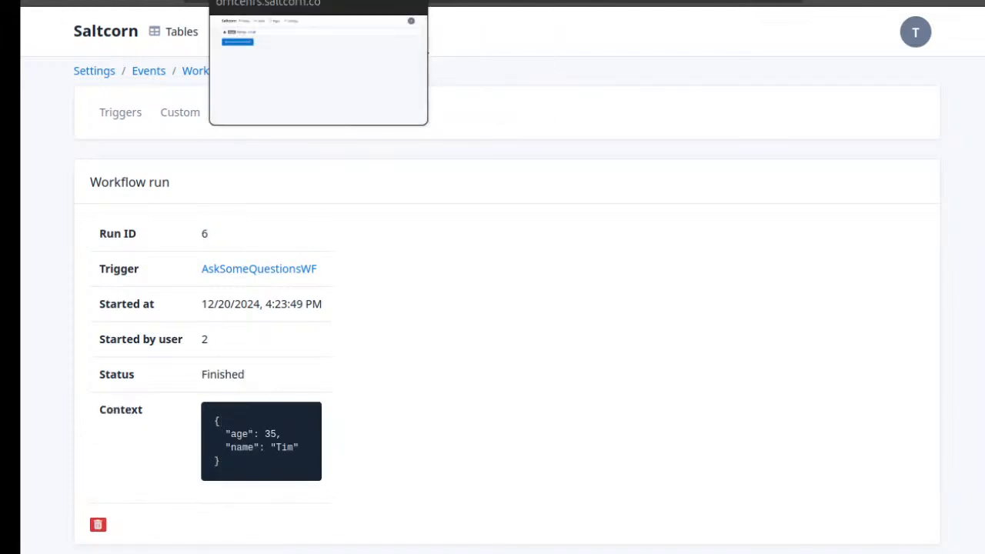
pyautogui.click(277, 0)
pyautogui.click(362, 0)
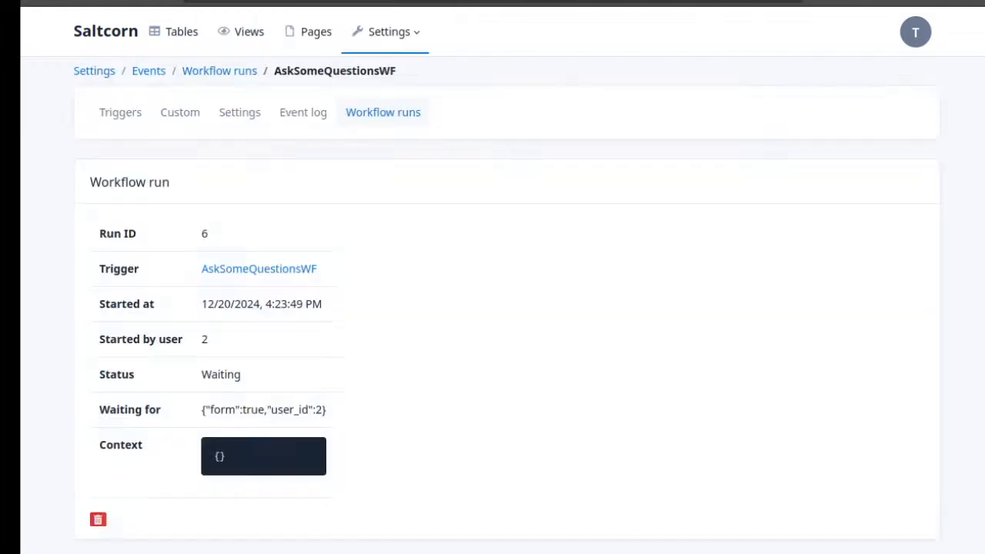
pyautogui.click(277, 0)
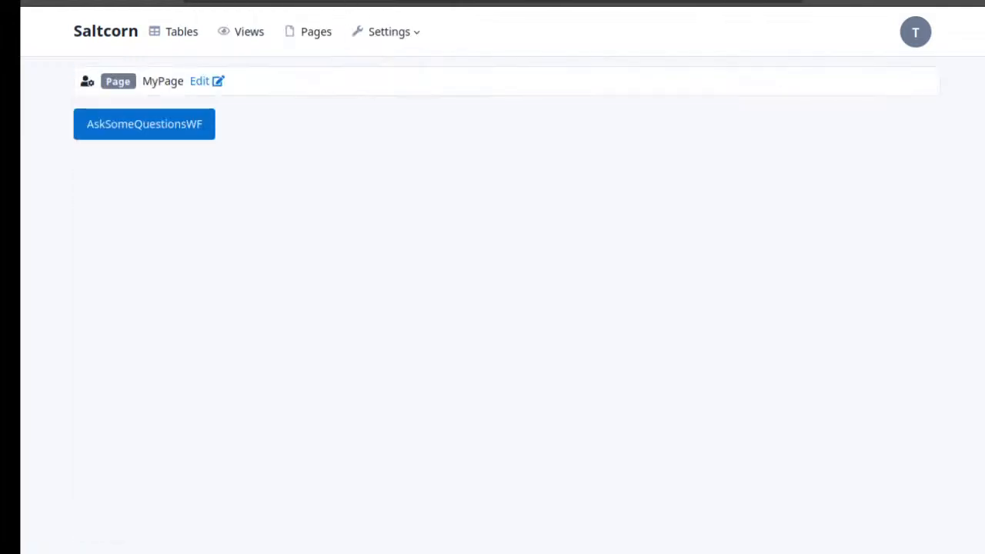
pyautogui.click(269, 0)
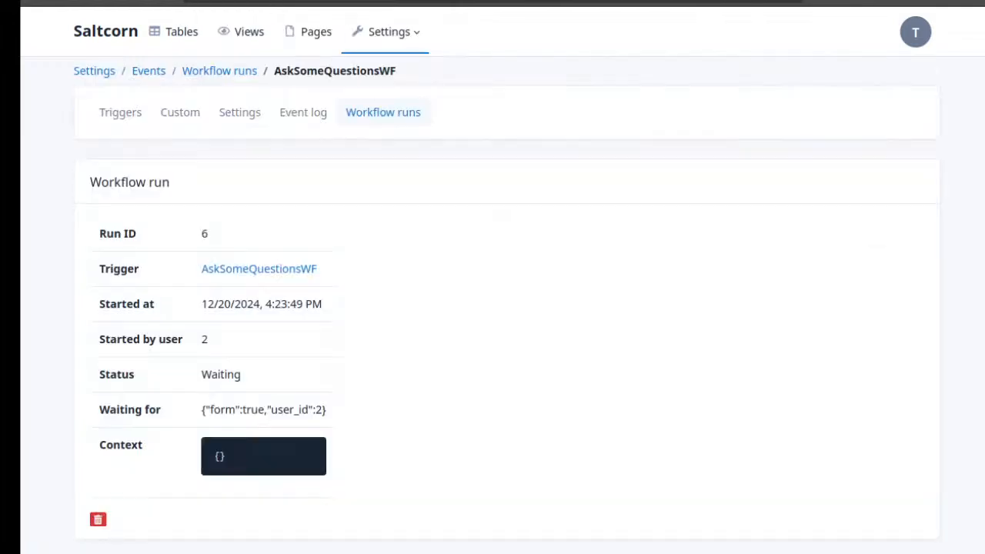
# Open the AskSomeQuestionsWF configuration from the run details and enable saving step traces for each run
pyautogui.click(293, 268)
pyautogui.scroll(-1, 293, 346)
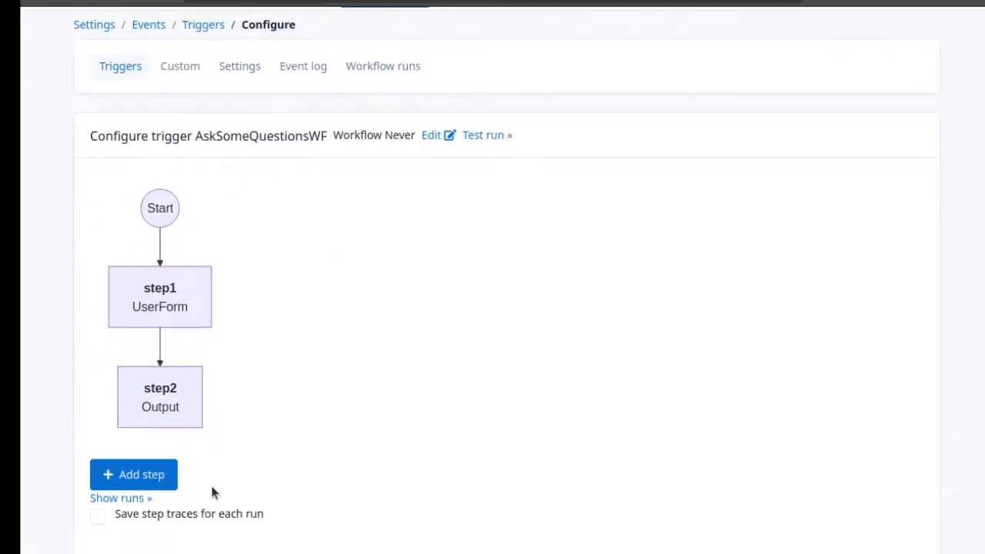
pyautogui.click(98, 517)
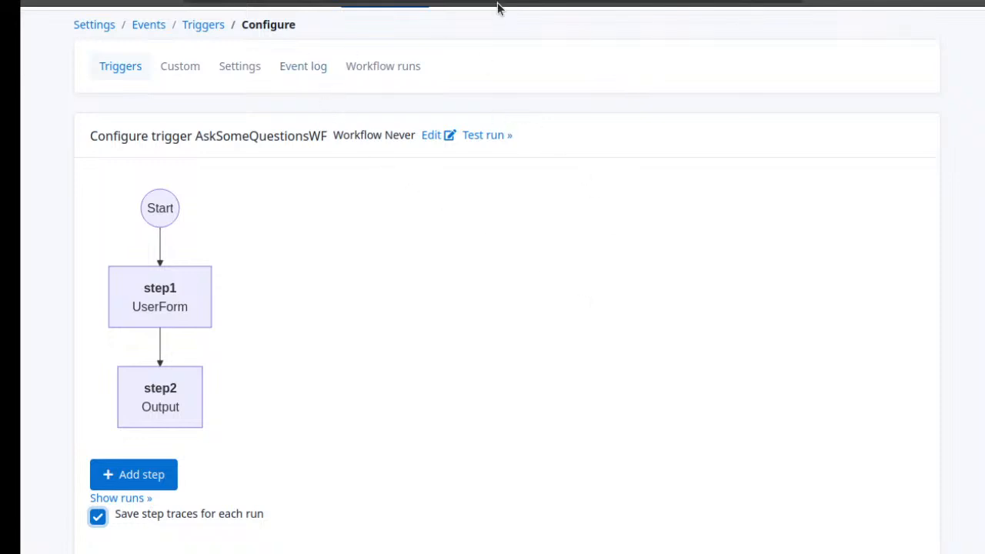
# Test run AskSomeQuestionsWF, submit the form with a first name and the age 40, and acknowledge the output message
pyautogui.click(492, 137)
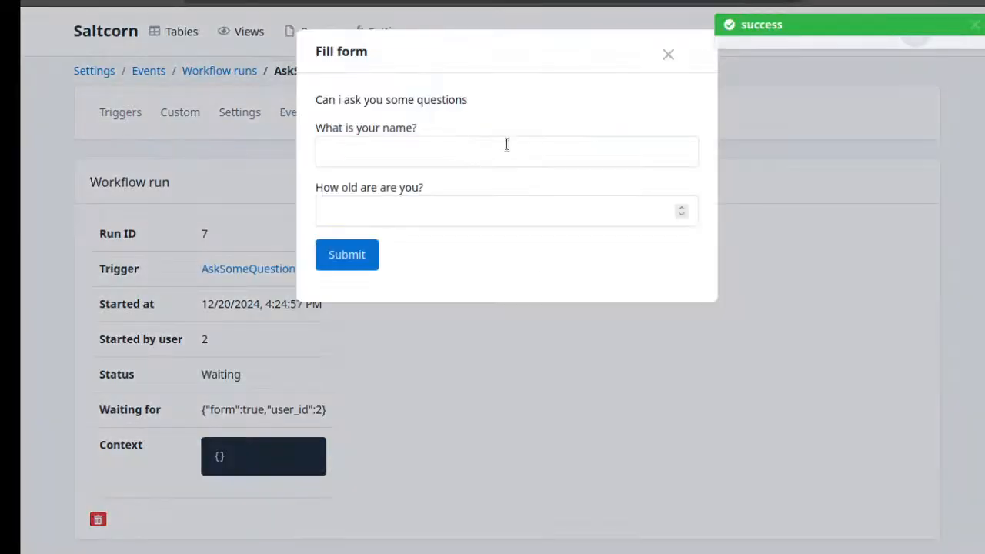
pyautogui.click(495, 151)
pyautogui.write('Alex')
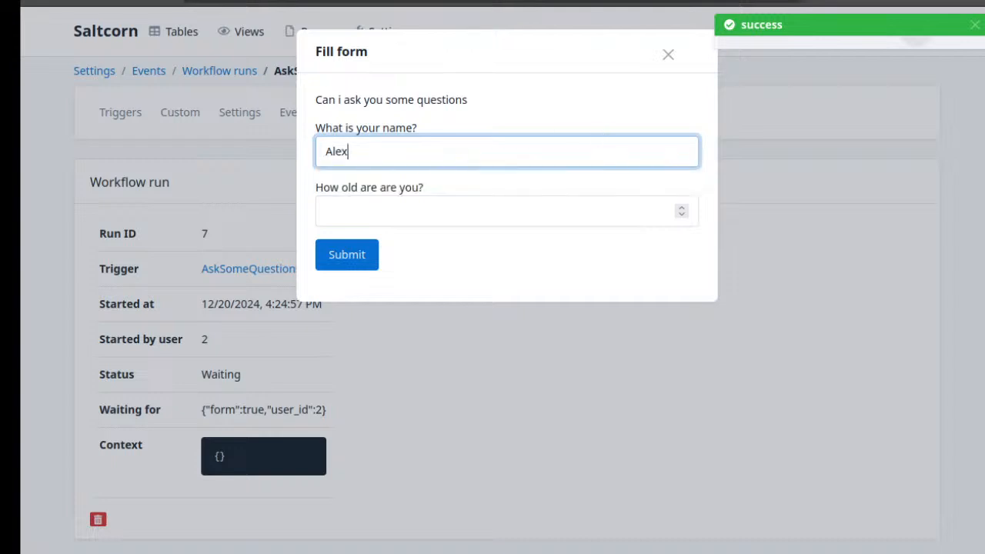
pyautogui.press('Tab')
pyautogui.write('40')
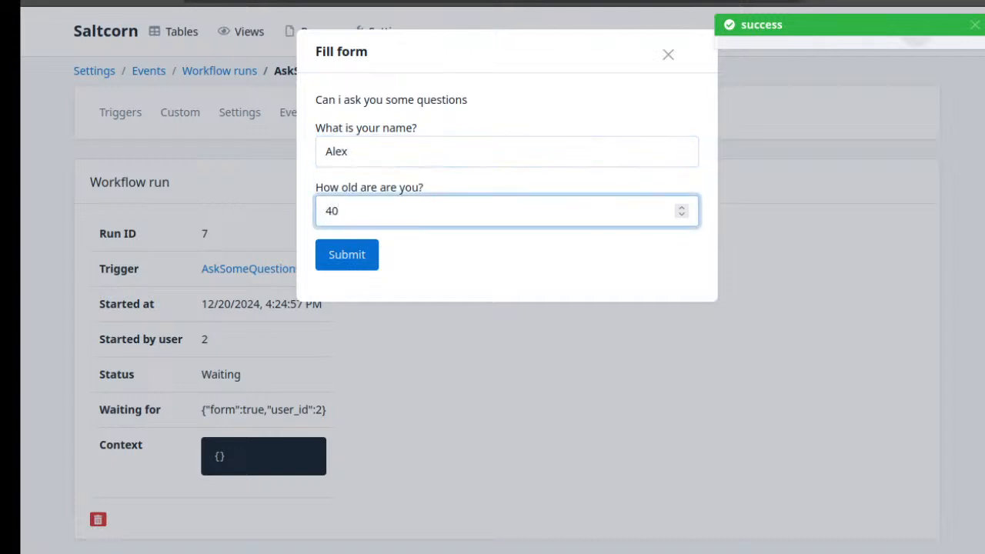
pyautogui.click(362, 256)
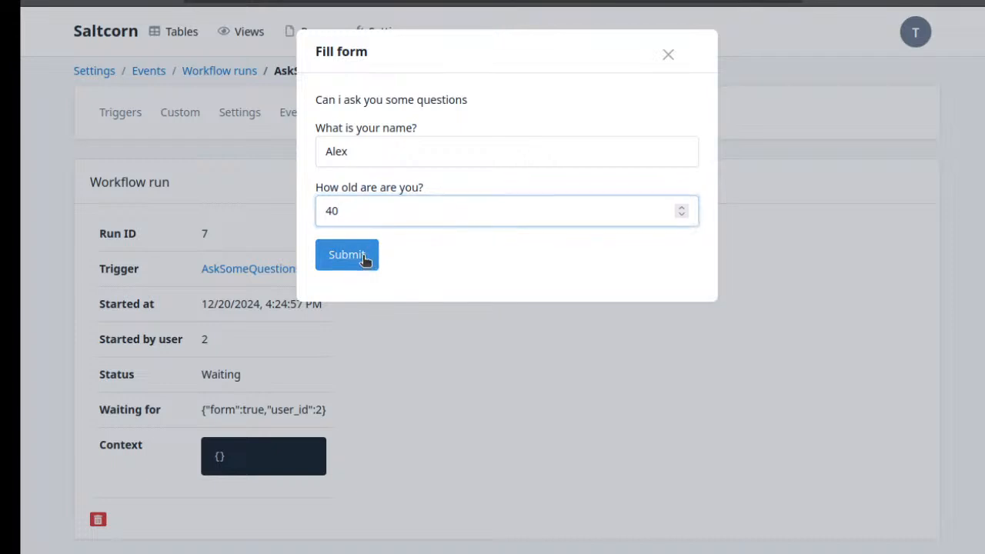
pyautogui.click(346, 142)
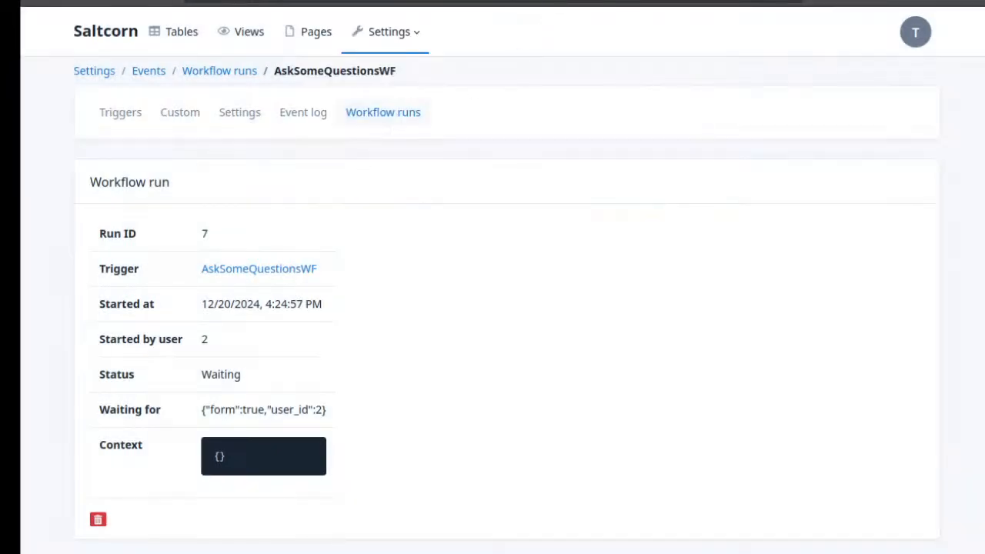
# Open the most recent run from the list of workflow runs and expand its step1 and step2 traces
pyautogui.click(360, 116)
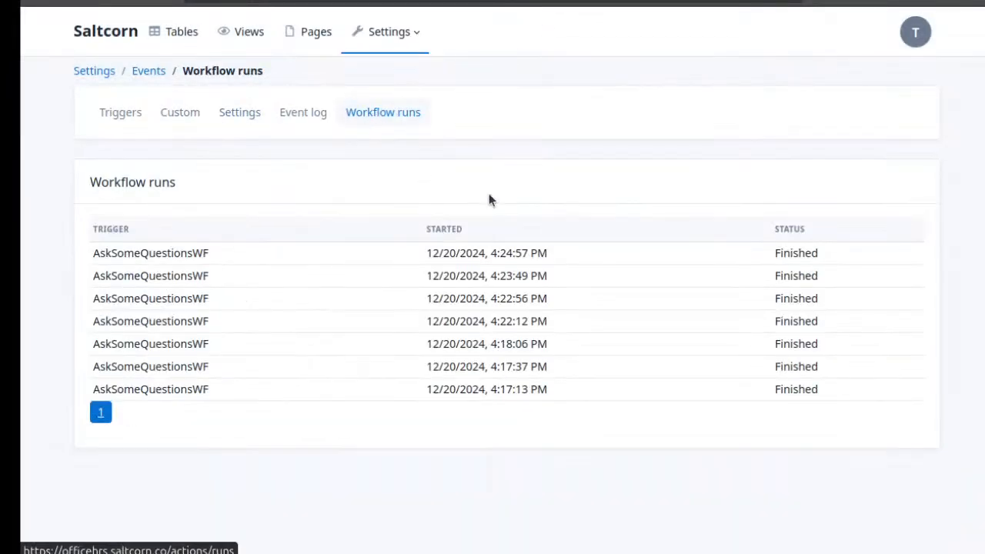
pyautogui.click(476, 257)
pyautogui.scroll(-2, 535, 279)
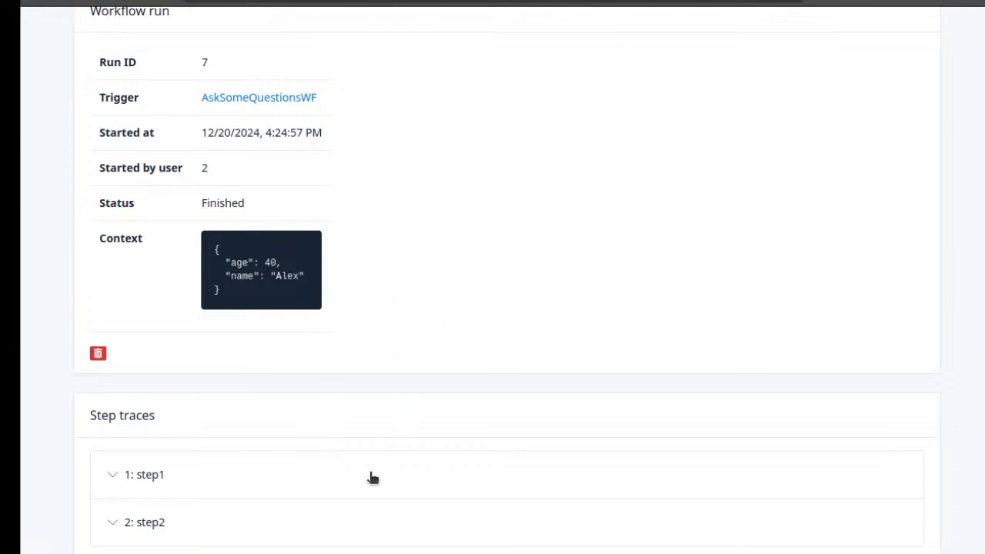
pyautogui.click(176, 475)
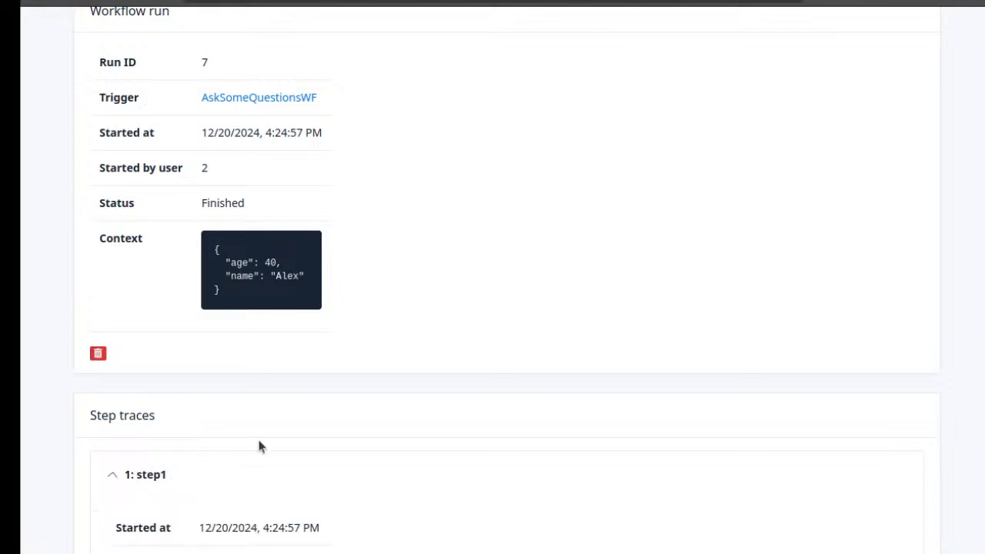
pyautogui.scroll(-3, 335, 408)
pyautogui.click(267, 519)
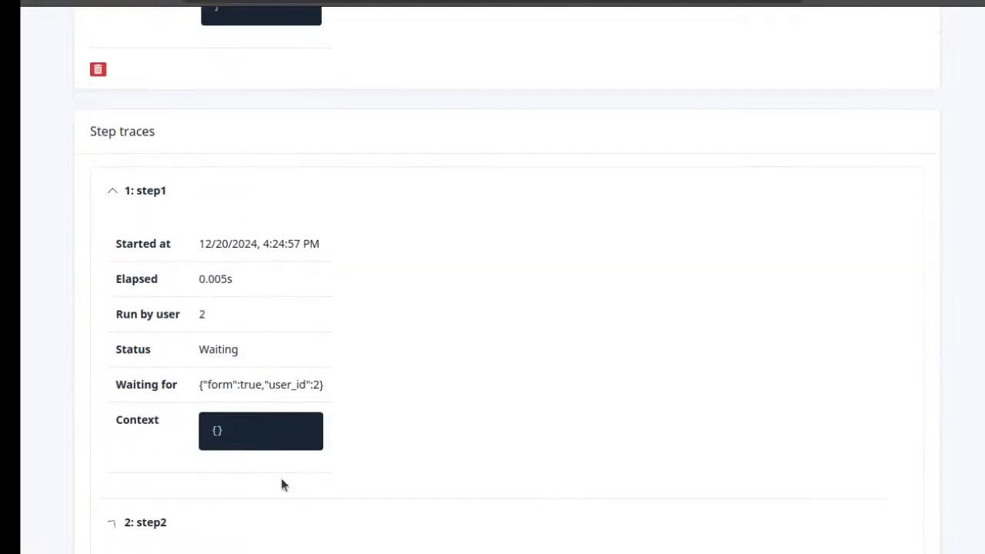
# Compare the status, waiting condition and context recorded in the step1 and step2 traces
pyautogui.scroll(-4, 305, 415)
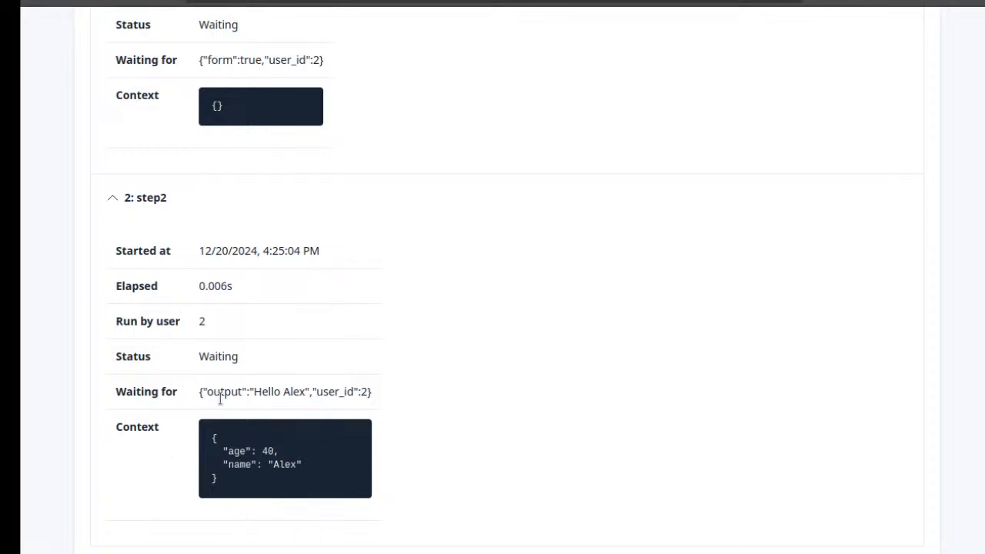
pyautogui.scroll(3, 316, 370)
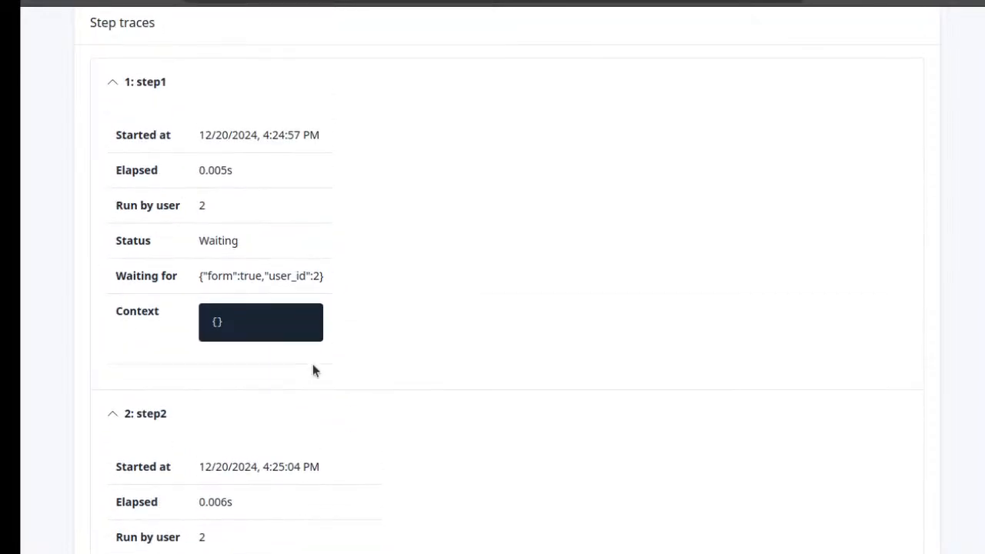
pyautogui.scroll(-3, 312, 370)
pyautogui.scroll(2, 307, 154)
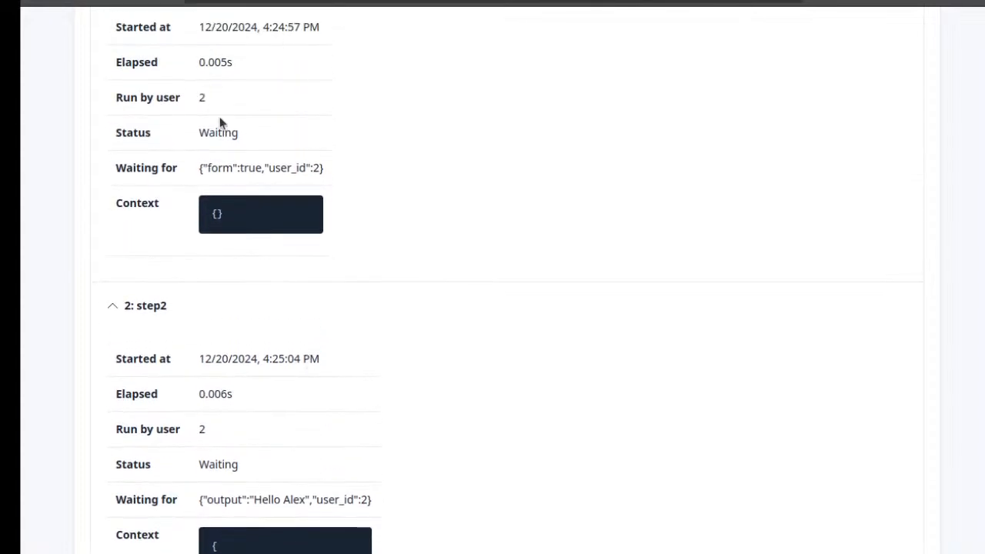
pyautogui.scroll(3, 232, 87)
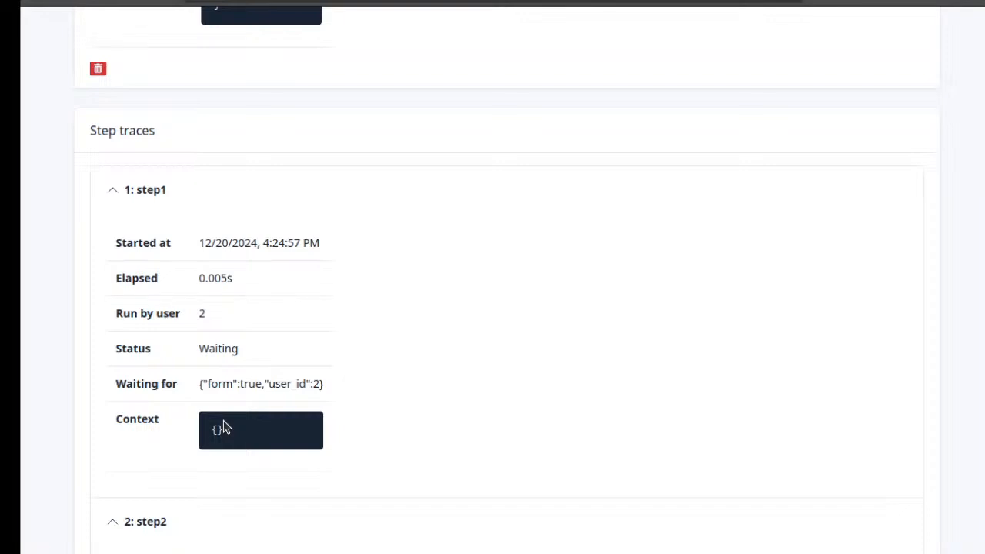
pyautogui.scroll(-4, 231, 428)
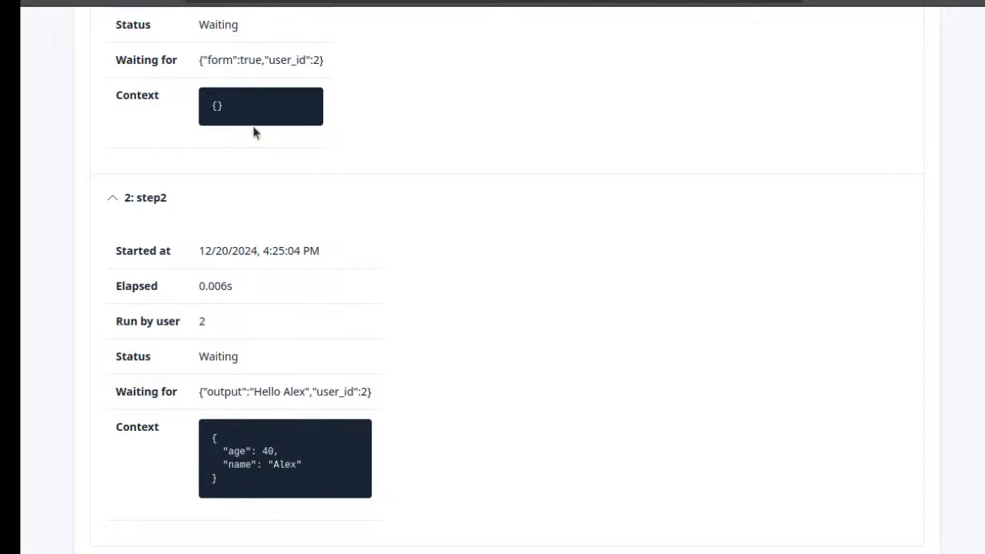
pyautogui.scroll(4, 354, 216)
pyautogui.scroll(-4, 391, 220)
pyautogui.scroll(10, 464, 371)
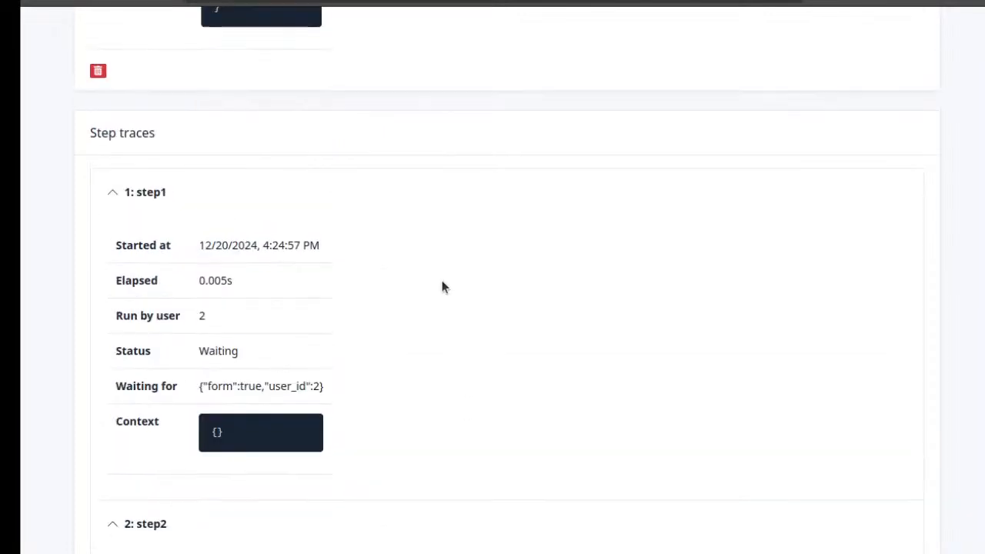
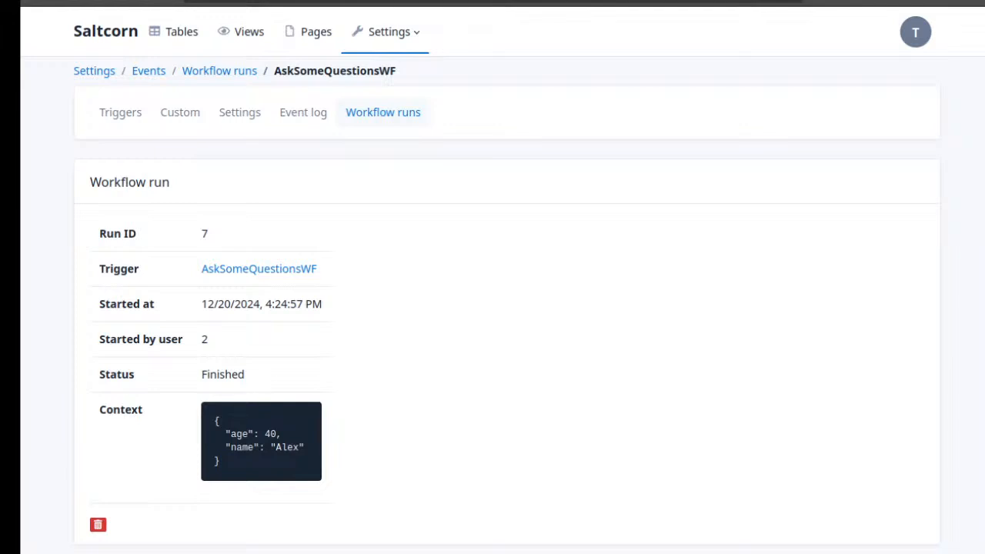
# Add a constants and function code page named RAG in the application's development settings
pyautogui.click(385, 34)
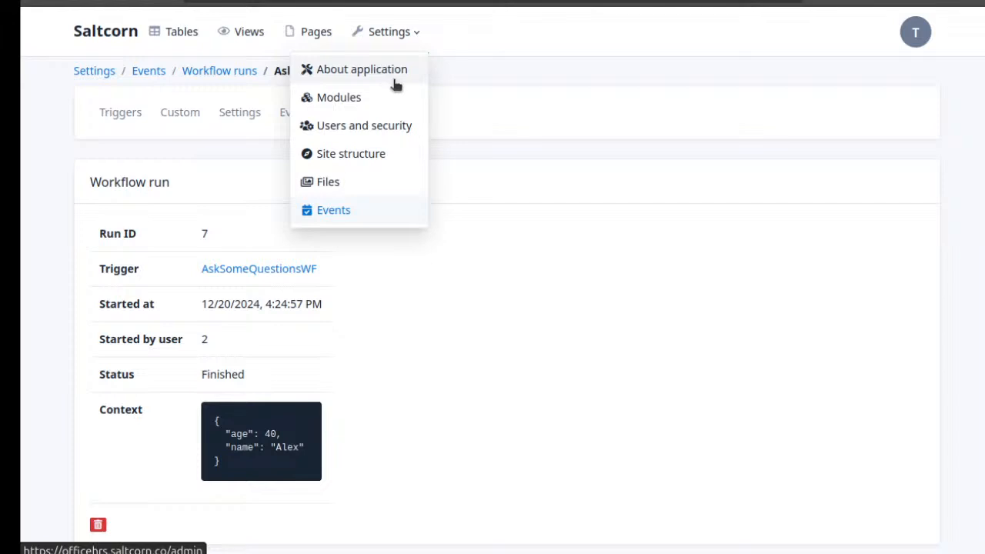
pyautogui.click(360, 69)
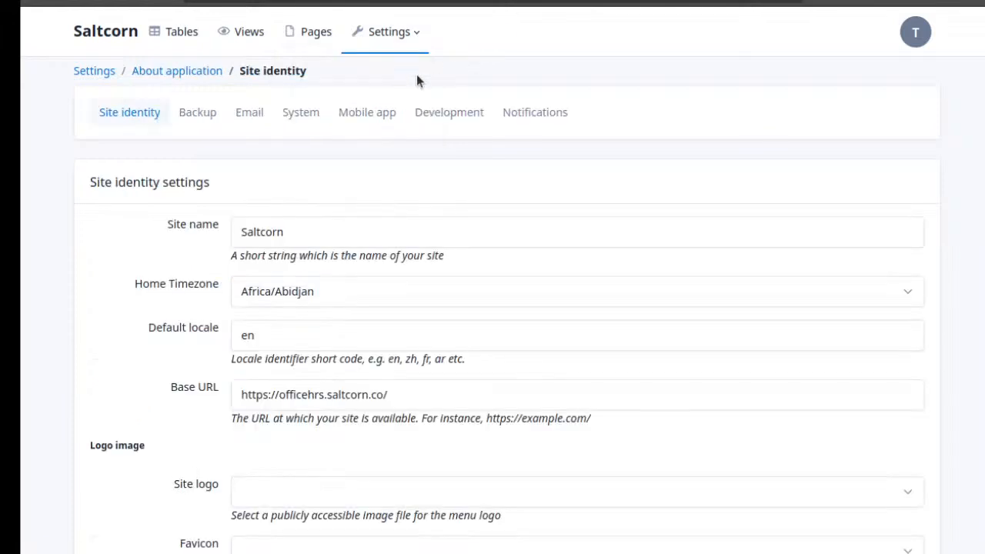
pyautogui.click(449, 112)
pyautogui.scroll(-3, 376, 285)
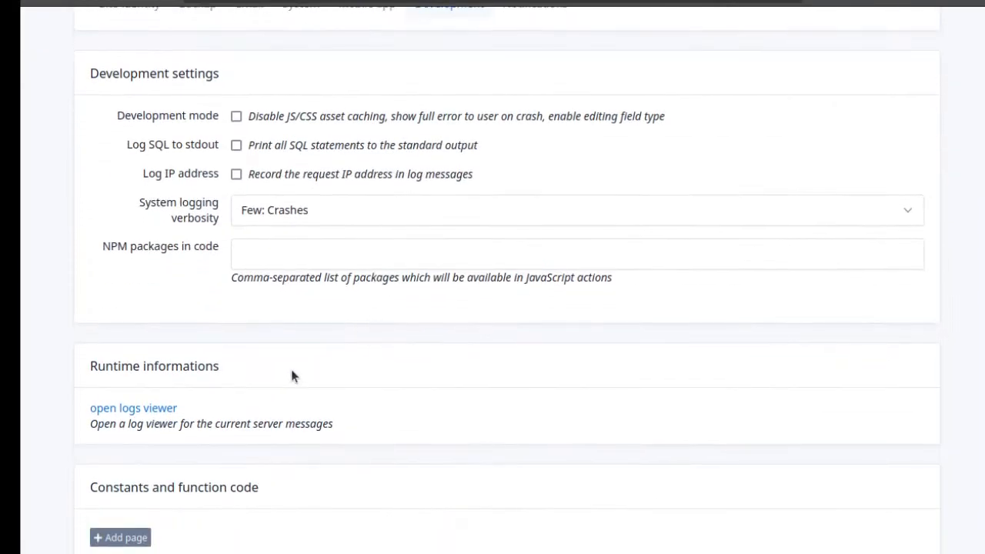
pyautogui.click(127, 537)
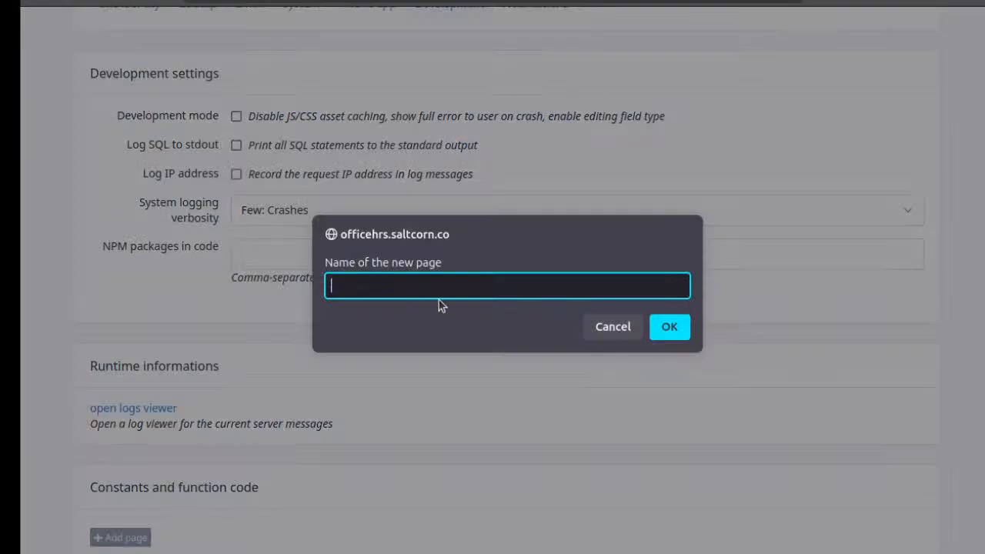
pyautogui.write('RAG')
pyautogui.press('Return')
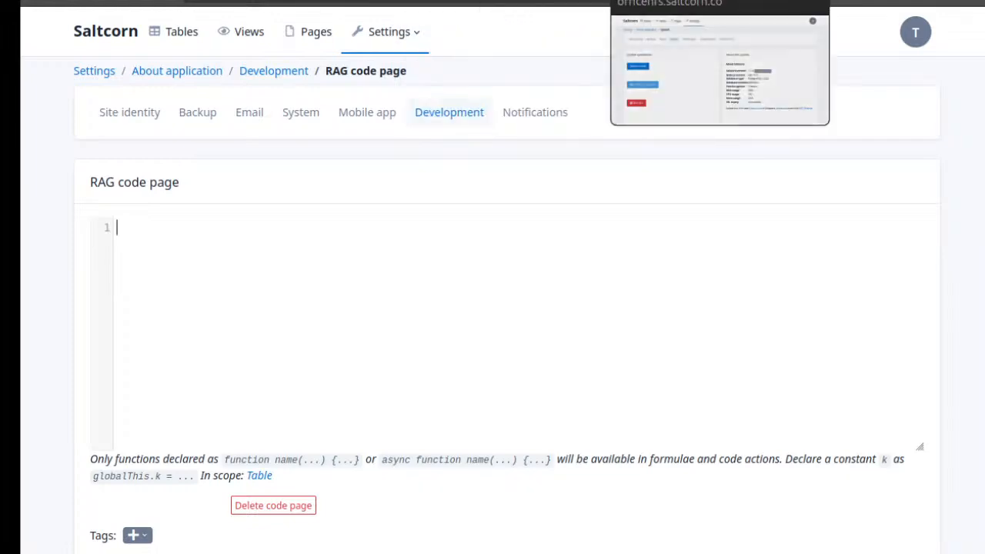
pyautogui.click(768, 1)
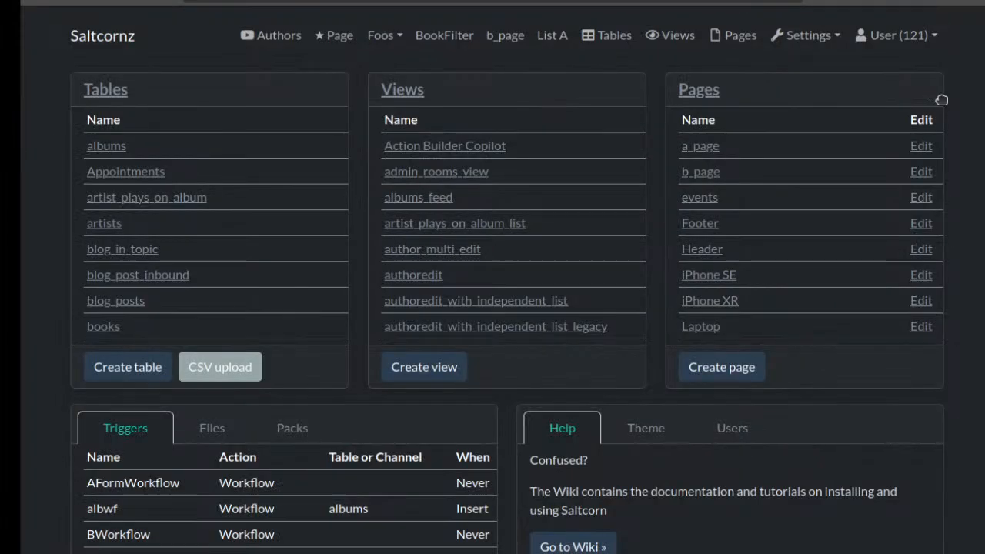
pyautogui.hotkey('ctrl', 'Tab')
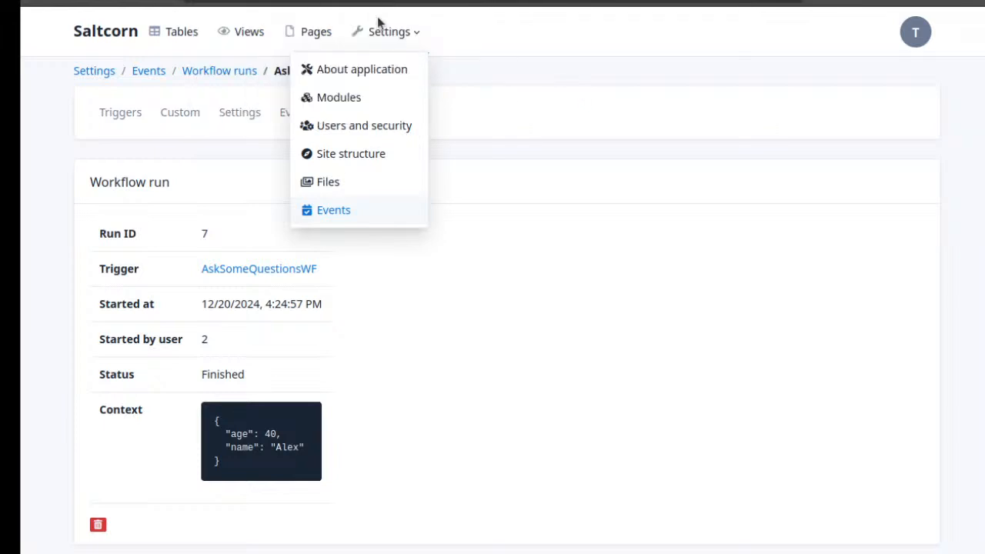
pyautogui.click(401, 40)
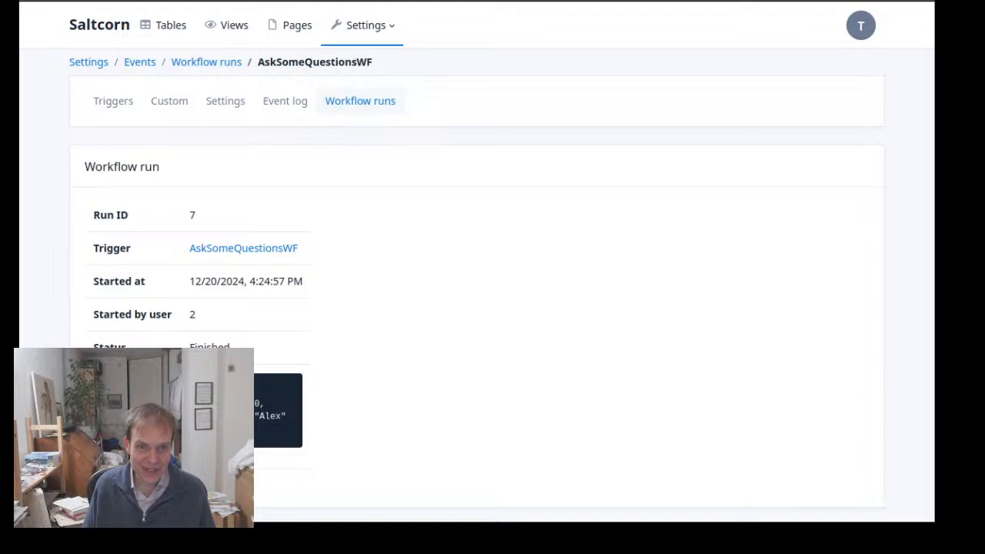
# Open the AskSomeQuestionsWF configuration from the run details, review the settings of step2 and return to the workflow diagram
pyautogui.click(249, 249)
pyautogui.scroll(-1, 194, 329)
pyautogui.scroll(-1, 194, 329)
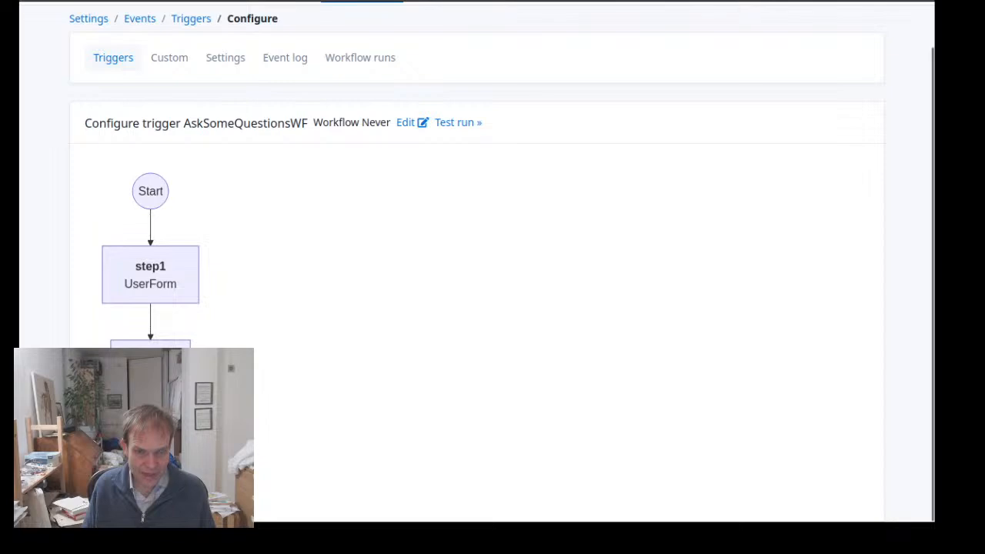
pyautogui.click(158, 363)
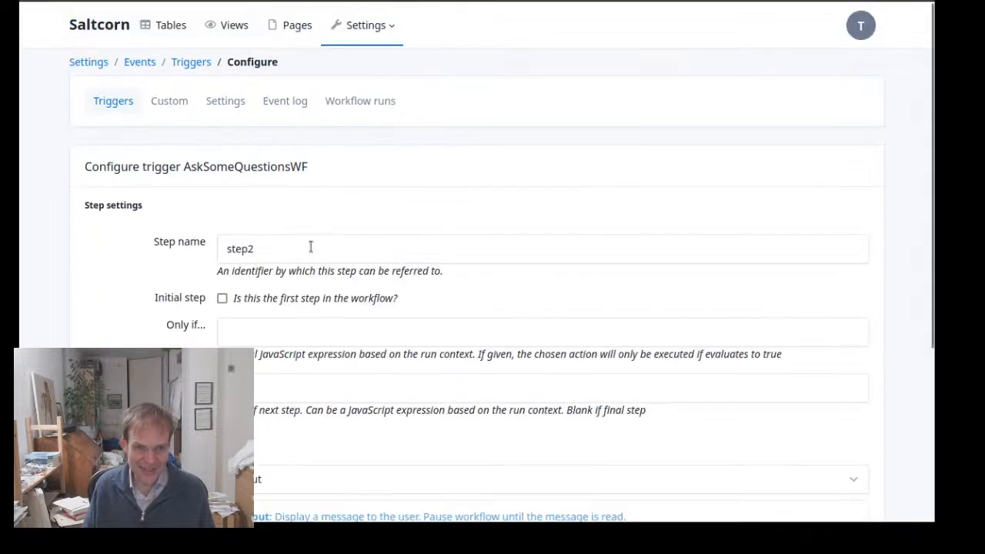
pyautogui.scroll(-3, 317, 255)
pyautogui.scroll(1, 318, 255)
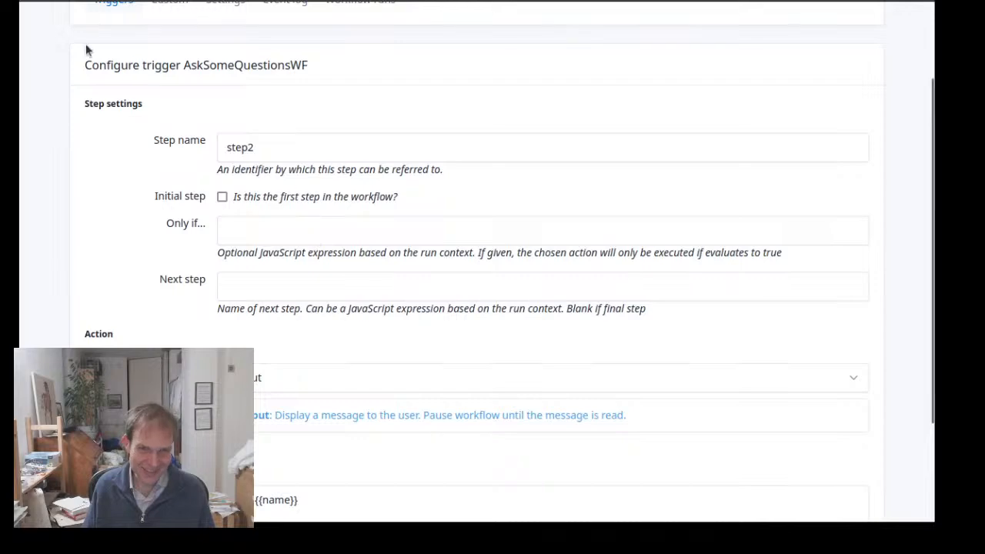
pyautogui.click(51, 1)
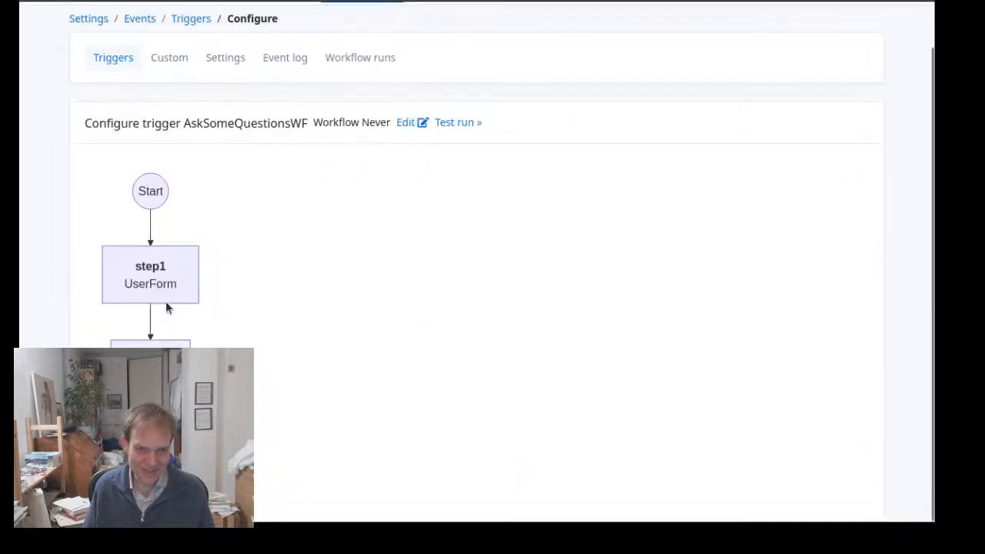
# Review the form questions in step1 and the output message in step2, returning to the workflow diagram after each
pyautogui.click(161, 266)
pyautogui.scroll(-3, 370, 408)
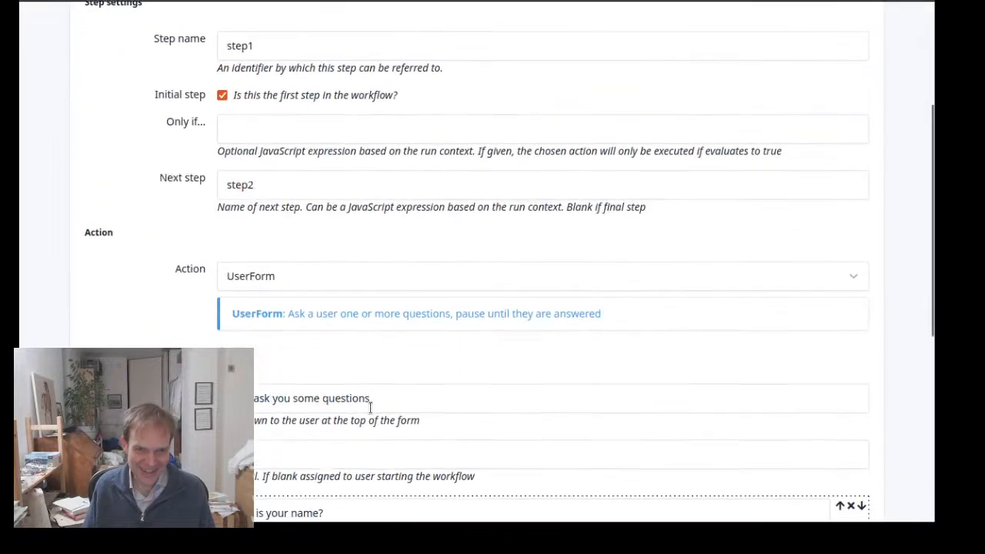
pyautogui.scroll(-5, 370, 408)
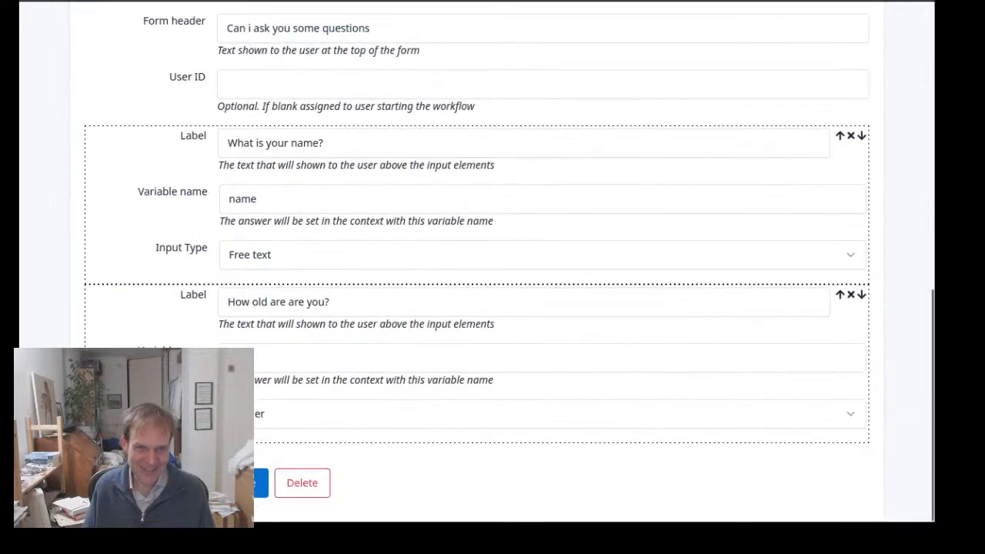
pyautogui.click(50, 1)
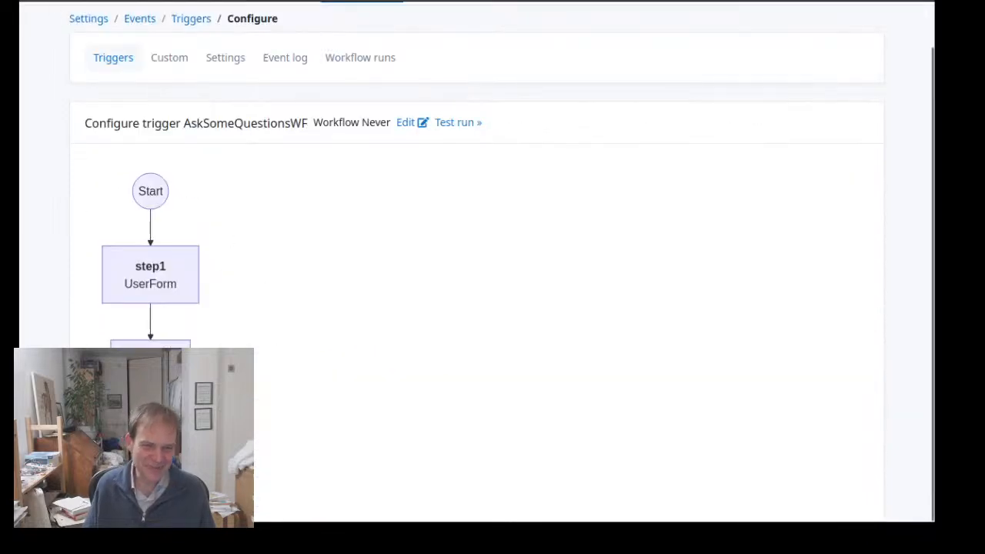
pyautogui.click(150, 365)
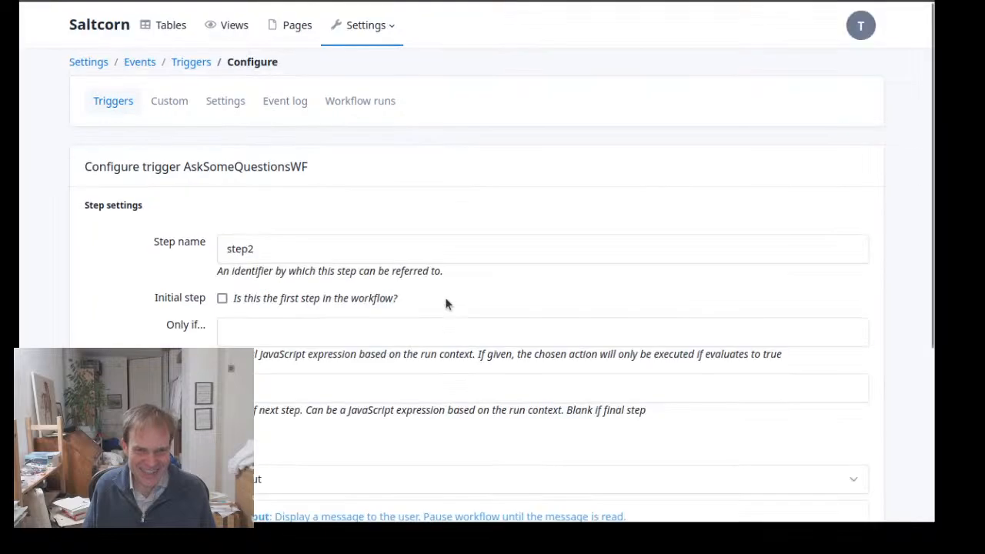
pyautogui.scroll(-3, 405, 259)
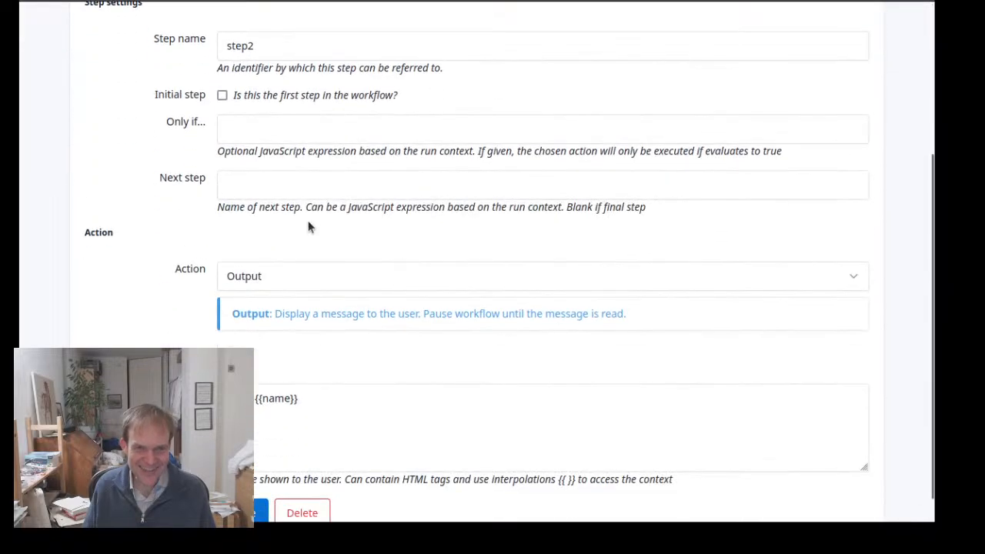
pyautogui.hotkey('alt', 'Left')
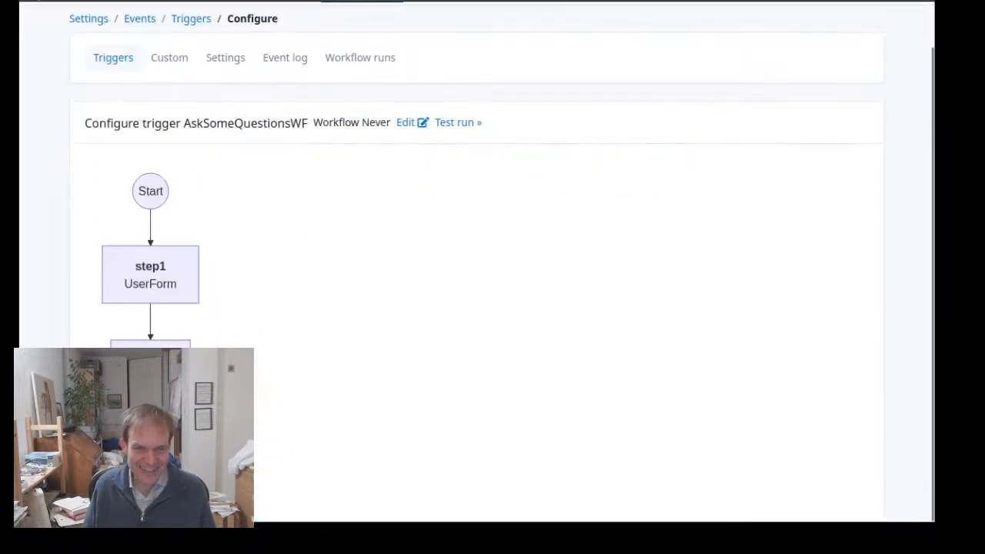
# Start a new workflow step following step2 in AskSomeQuestionsWF
pyautogui.click(150, 462)
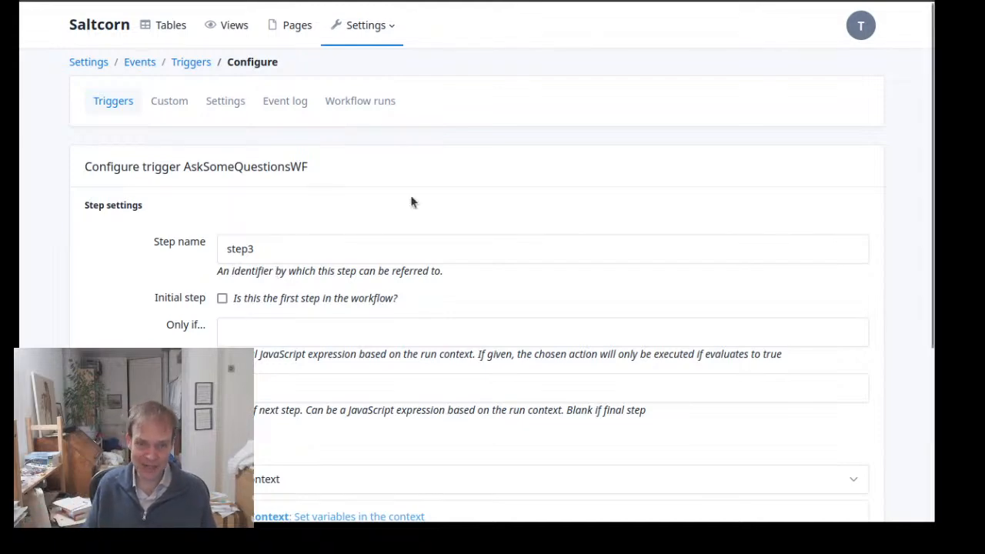
pyautogui.scroll(-1, 477, 443)
pyautogui.scroll(-3, 477, 443)
# Try the insert_any_row action on the new step for the Persons table, with the row expression {name: name, age: age}
pyautogui.click(401, 280)
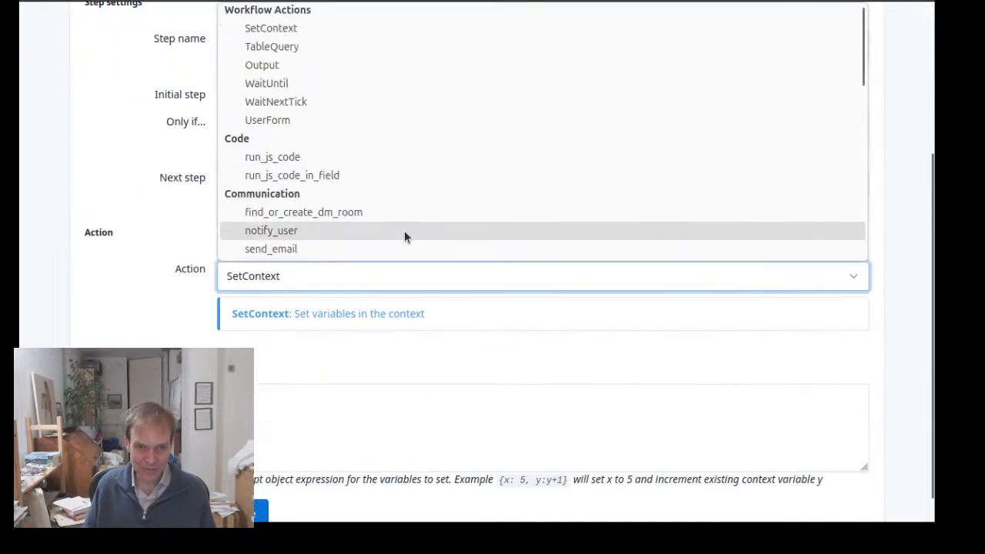
pyautogui.scroll(-3, 404, 231)
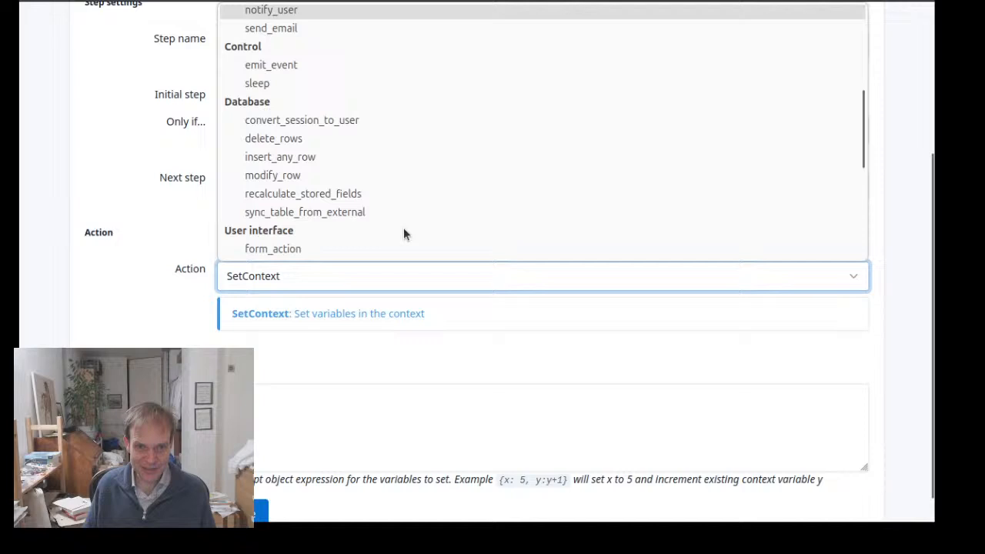
pyautogui.click(342, 157)
pyautogui.scroll(-2, 331, 250)
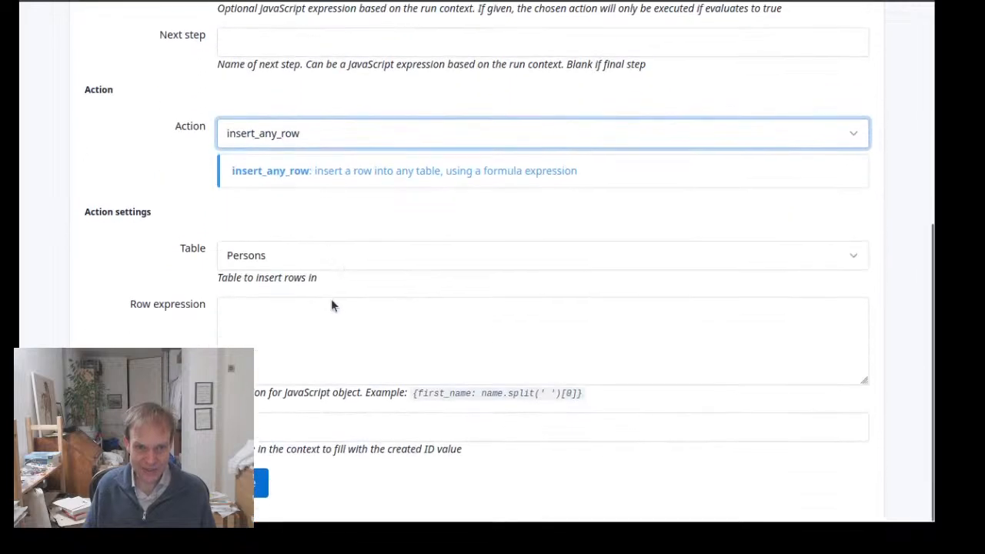
pyautogui.click(330, 307)
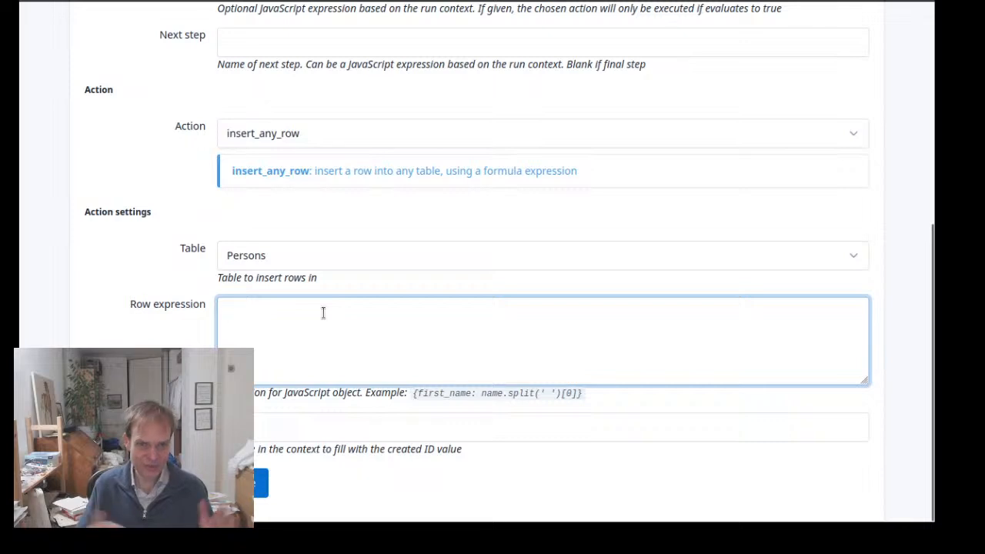
pyautogui.write('{')
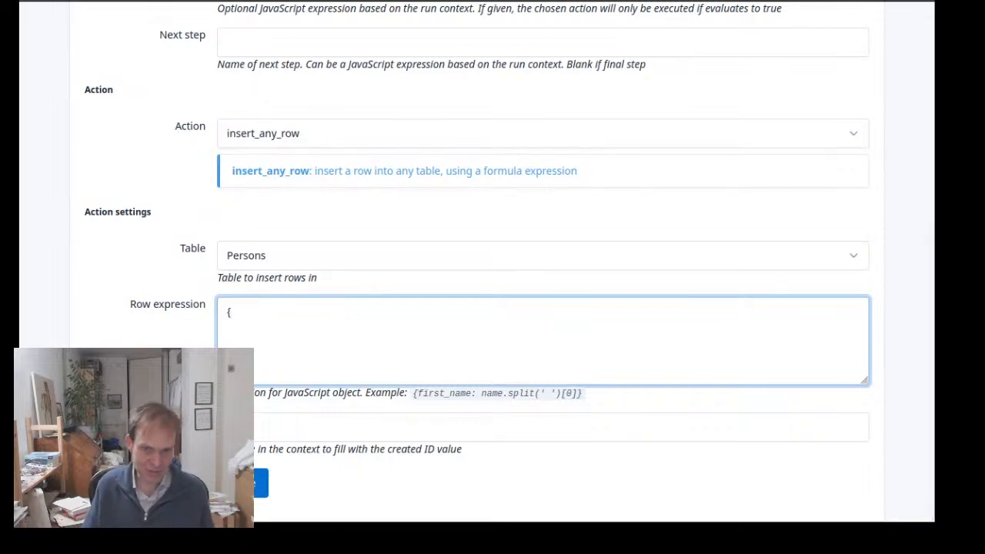
pyautogui.write('name: ')
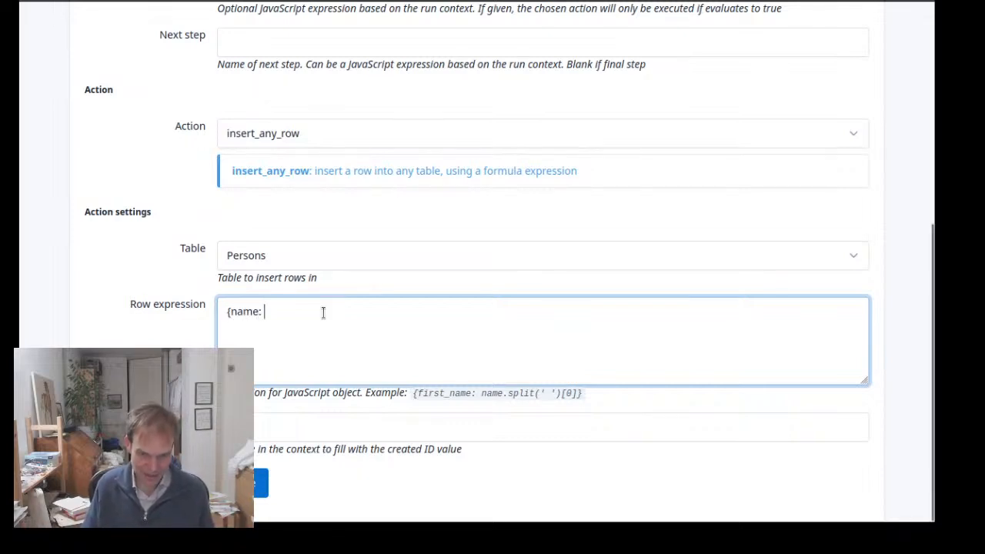
pyautogui.write('name, a')
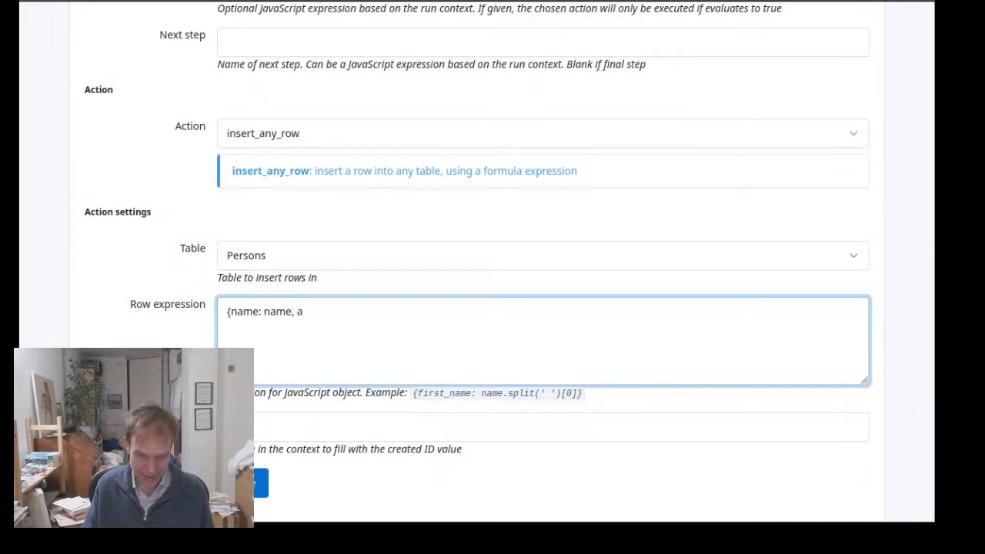
pyautogui.write('ge: age')
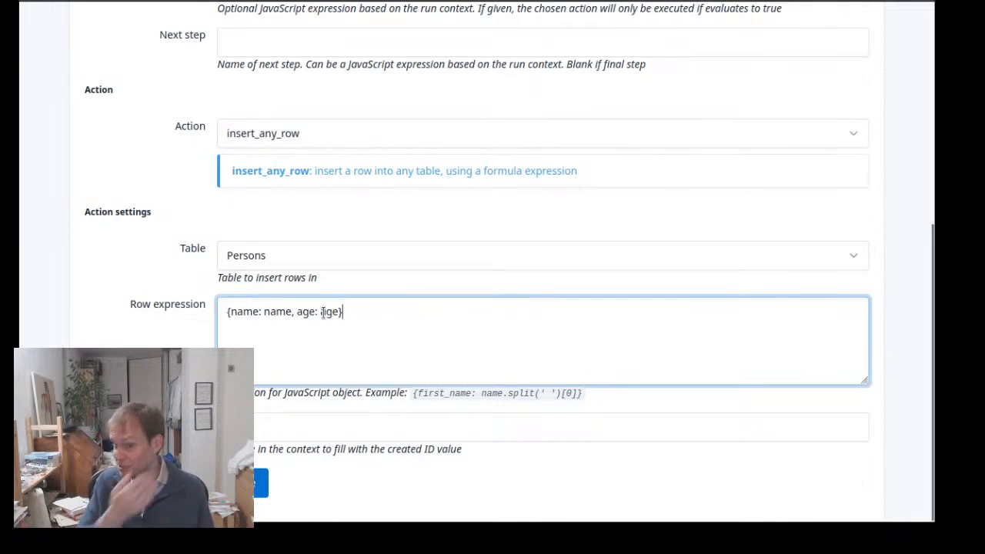
pyautogui.moveTo(370, 316); pyautogui.dragTo(147, 258)
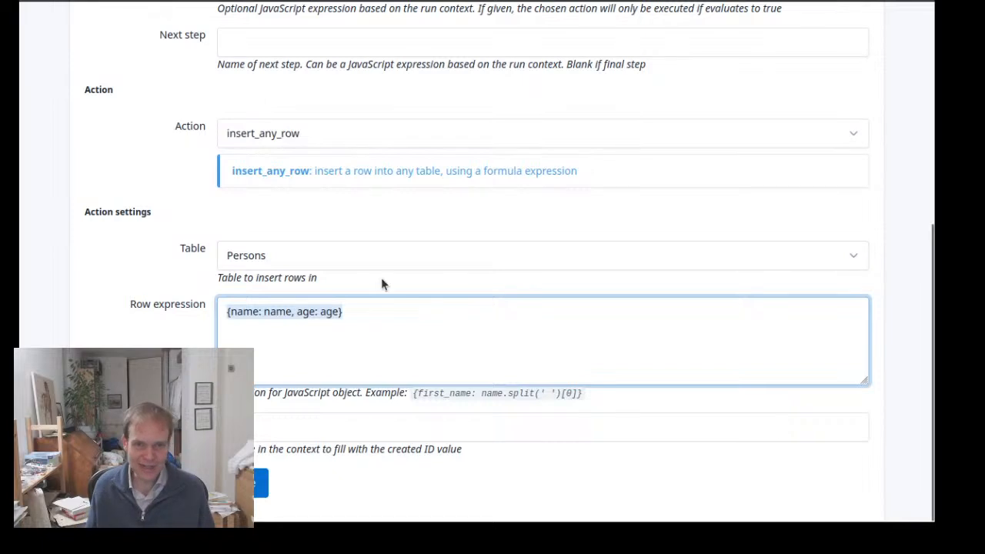
# Rename the new step to step_old
pyautogui.scroll(3, 340, 223)
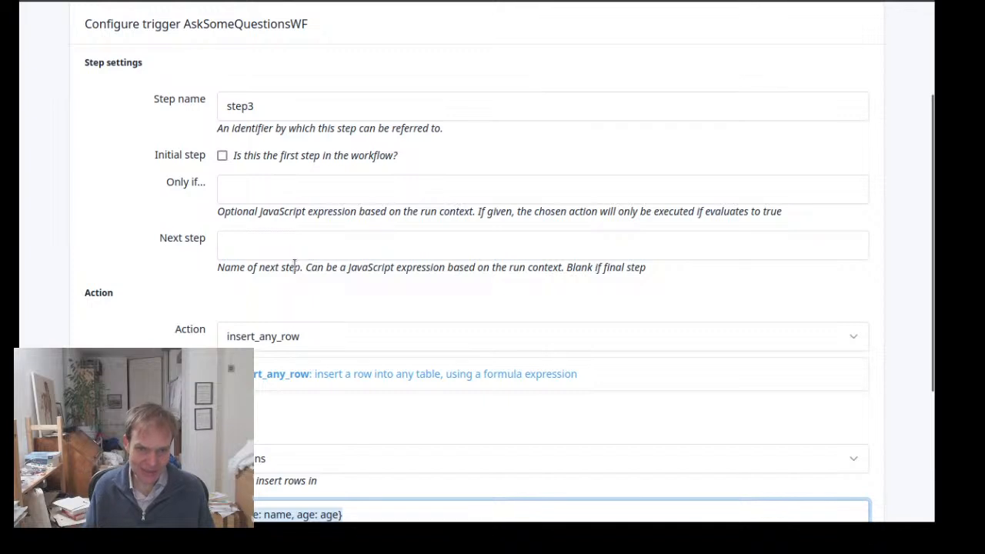
pyautogui.click(270, 108)
pyautogui.click(266, 115)
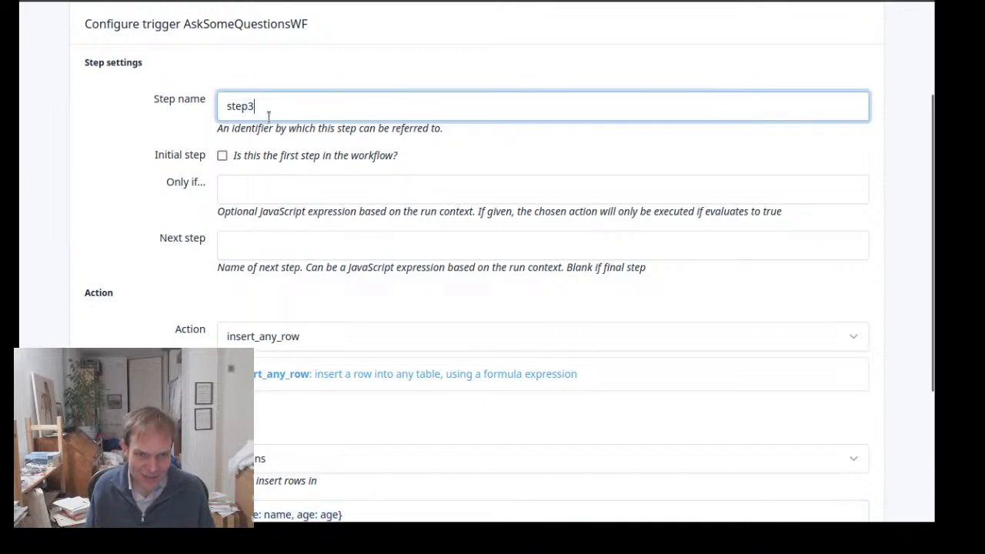
pyautogui.press('BackSpace')
pyautogui.write('_old')
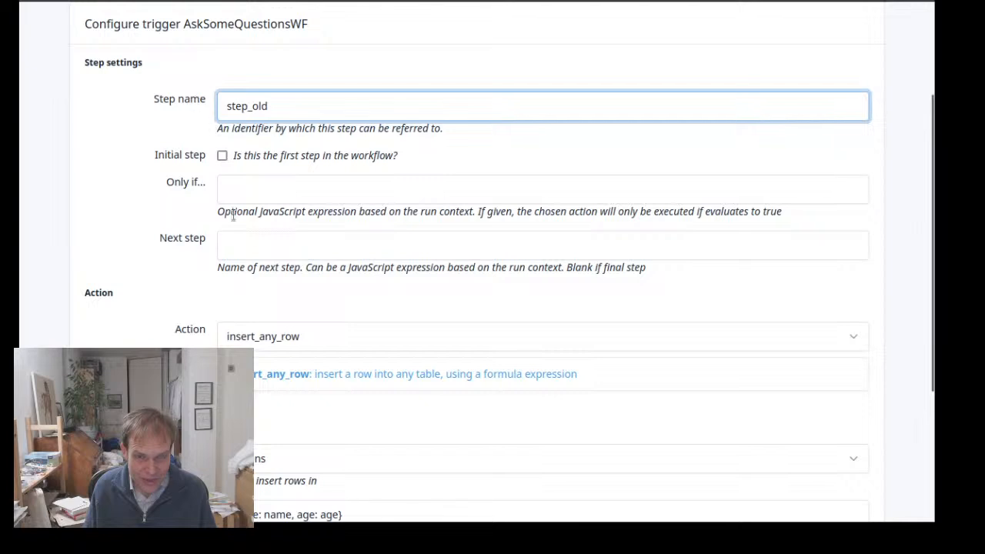
# Set the action of step_old to Output with the message "You are old!"
pyautogui.click(300, 336)
pyautogui.scroll(5, 326, 275)
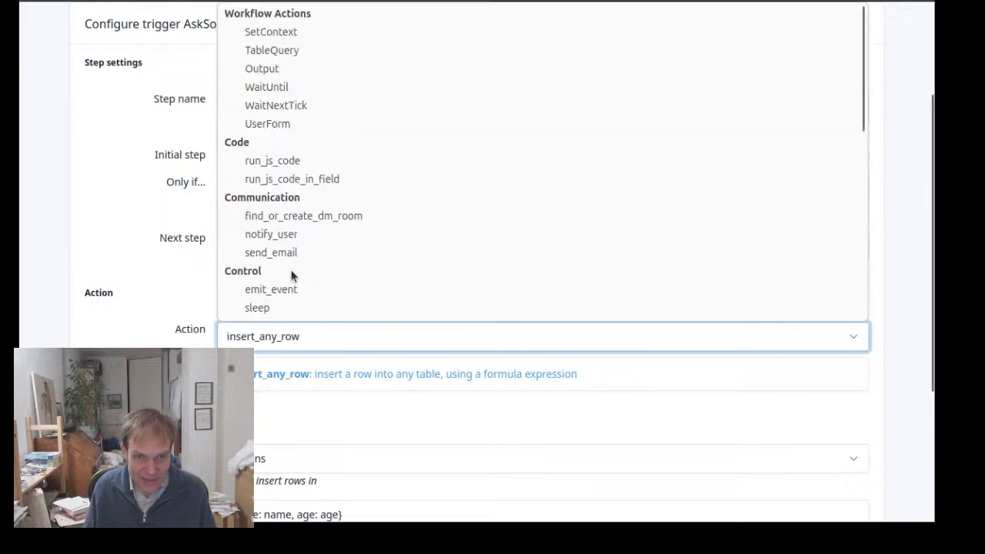
pyautogui.click(283, 68)
pyautogui.scroll(-2, 312, 346)
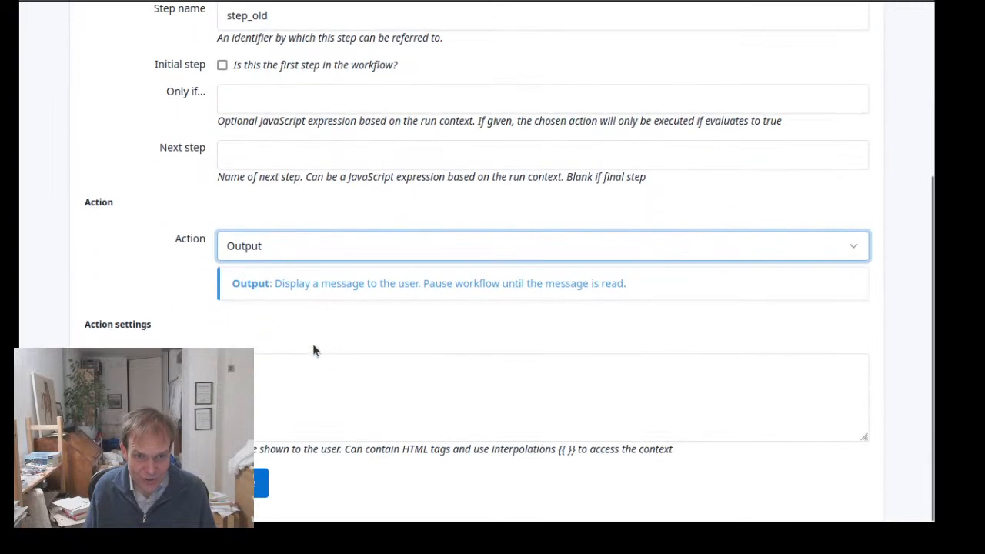
pyautogui.click(324, 390)
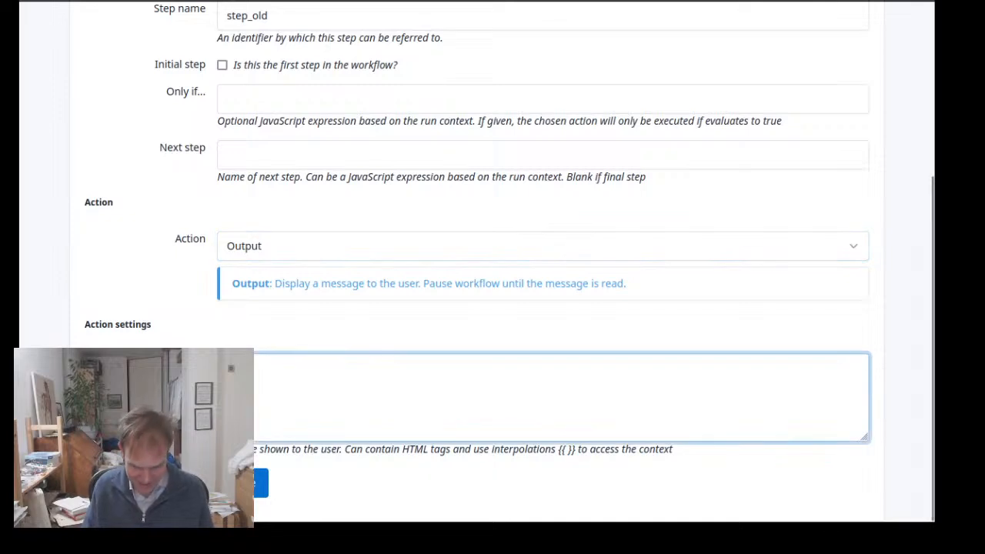
pyautogui.write('You are old!')
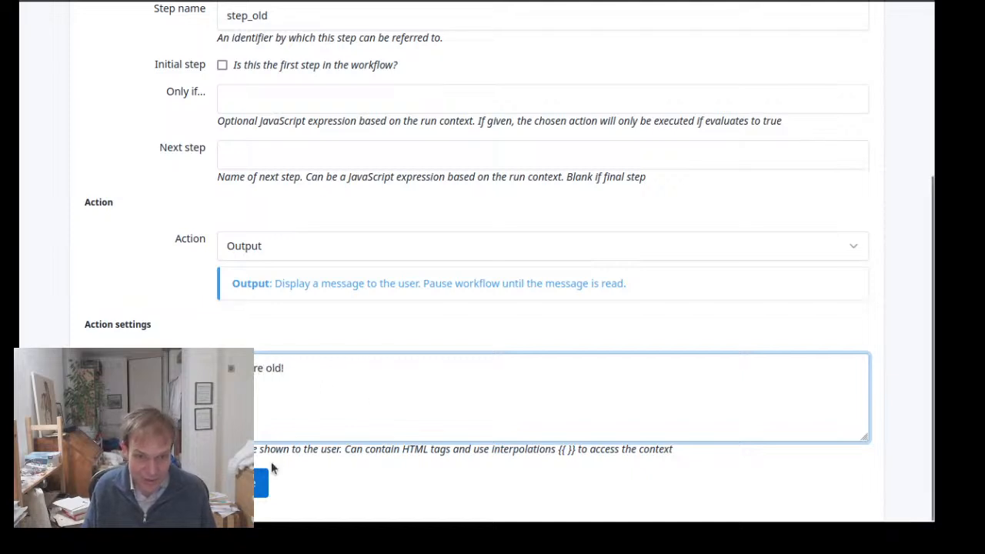
# Save step_old and start another workflow step in AskSomeQuestionsWF named step_young
pyautogui.click(263, 481)
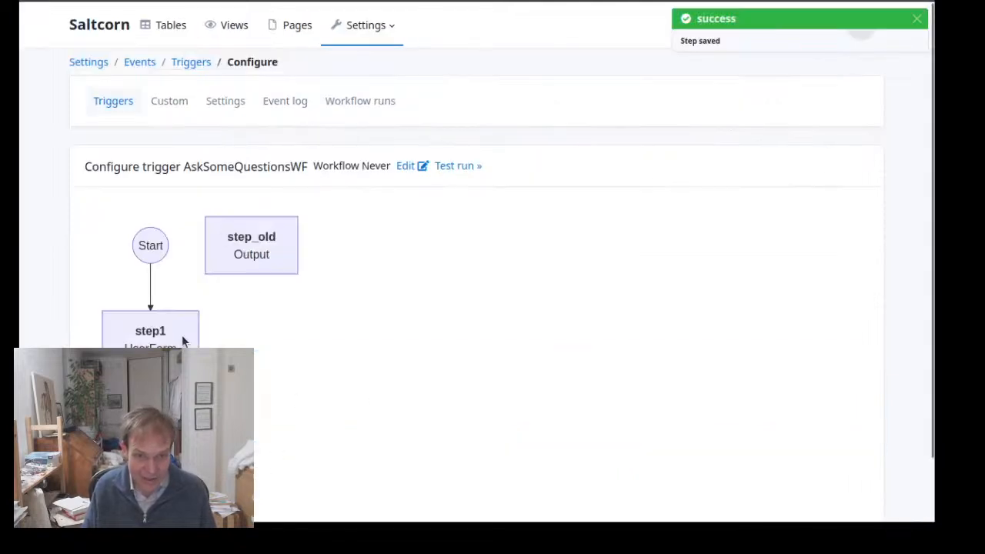
pyautogui.click(150, 338)
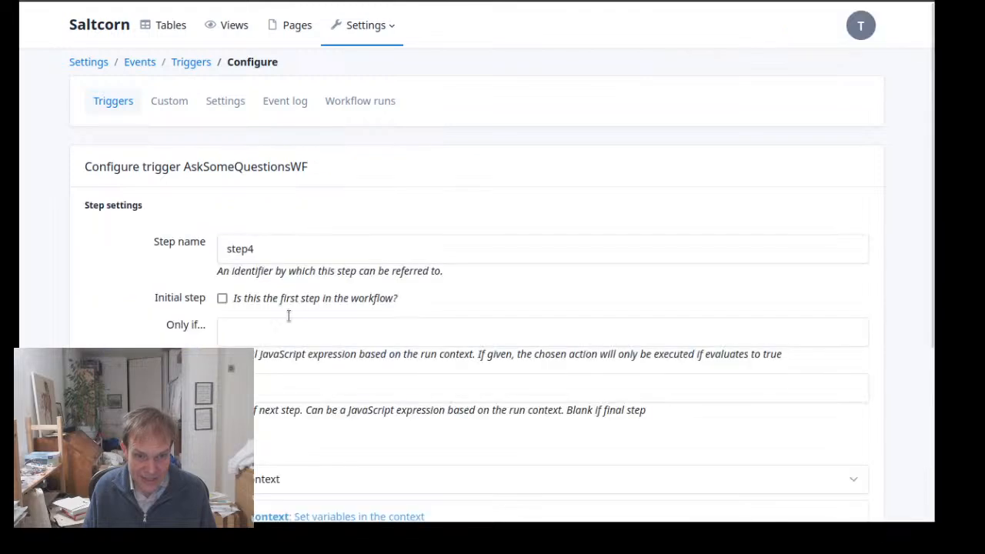
pyautogui.click(319, 241)
pyautogui.press('BackSpace')
pyautogui.write('_young')
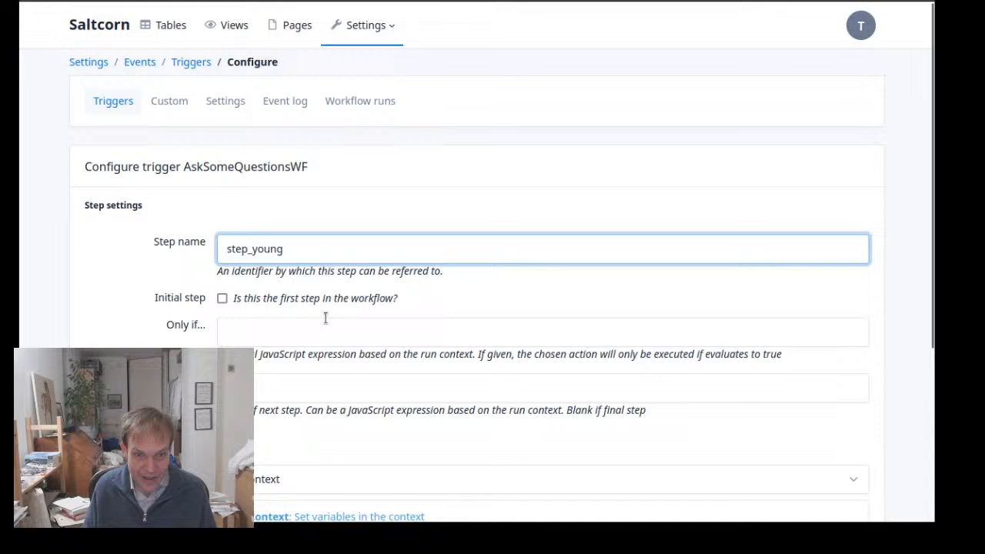
# Set the action of step_young to Output with a message ending in "so cool", and save the step
pyautogui.scroll(-3, 326, 477)
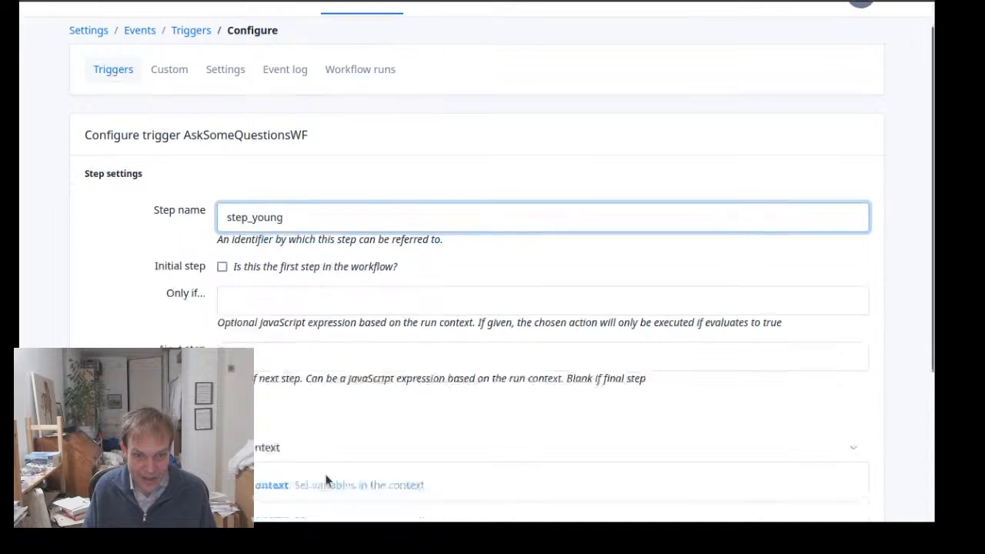
pyautogui.click(338, 241)
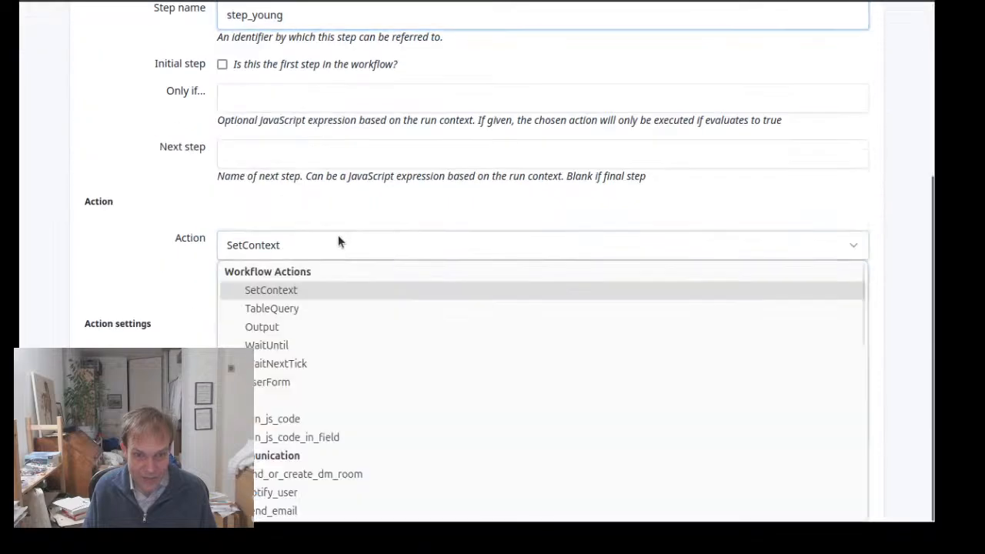
pyautogui.click(327, 323)
pyautogui.click(330, 399)
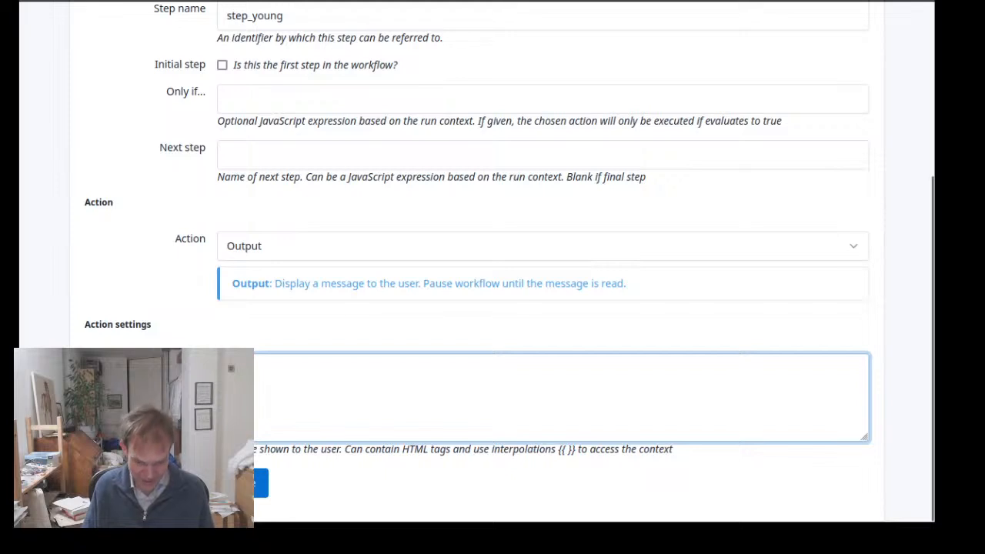
pyautogui.write('so cool')
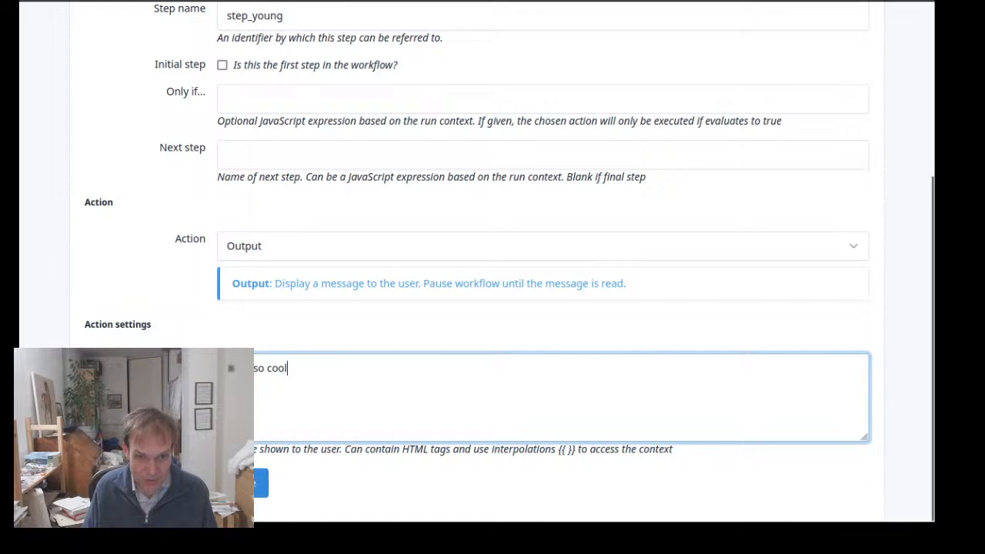
pyautogui.click(262, 483)
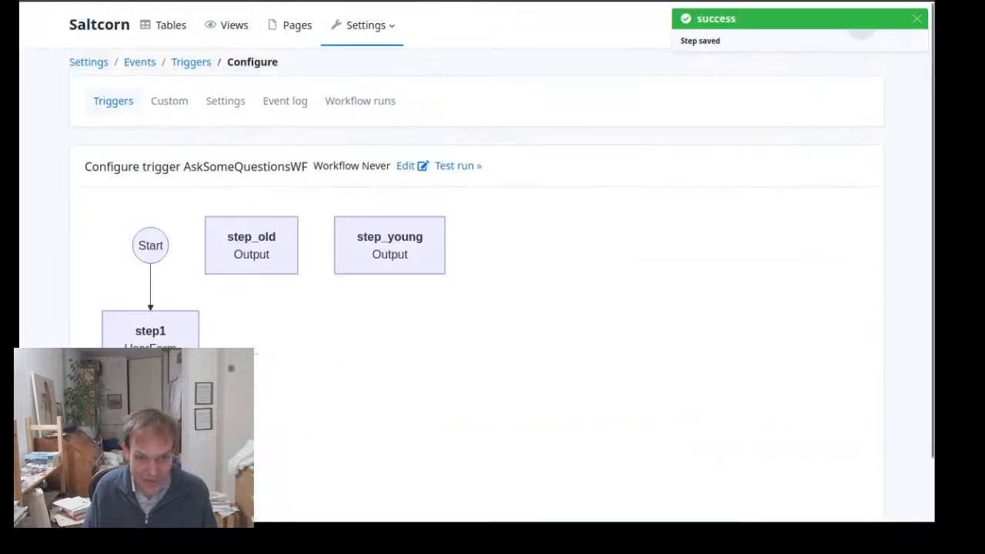
# Set the next step of step2 to the expression age > 25 ? step_old : step_young, and save it
pyautogui.click(150, 444)
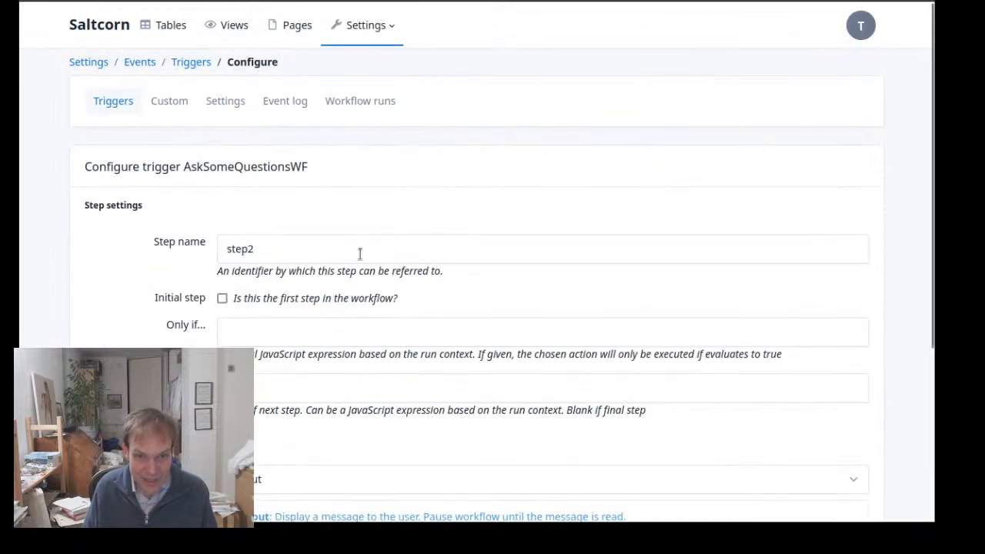
pyautogui.click(284, 385)
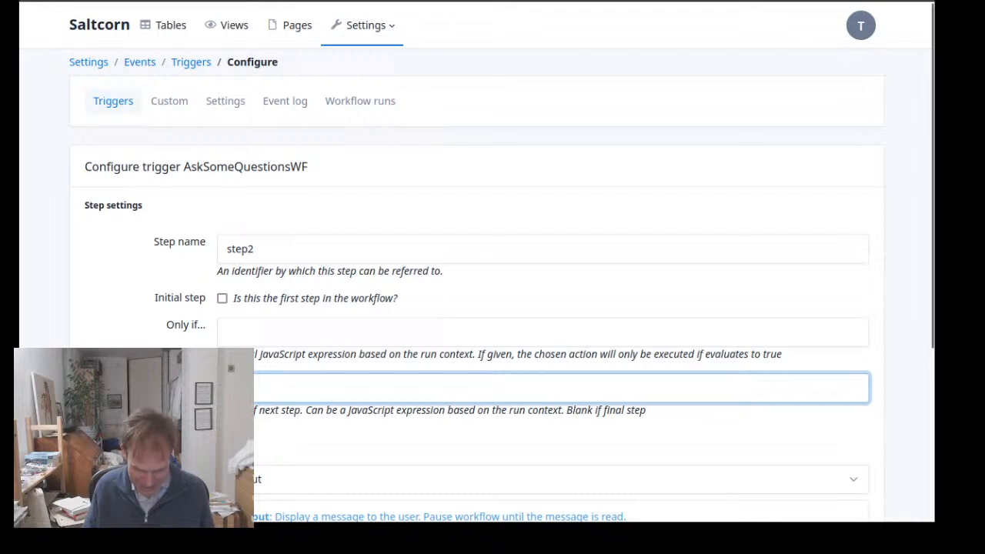
pyautogui.write('< ')
pyautogui.write('25 ')
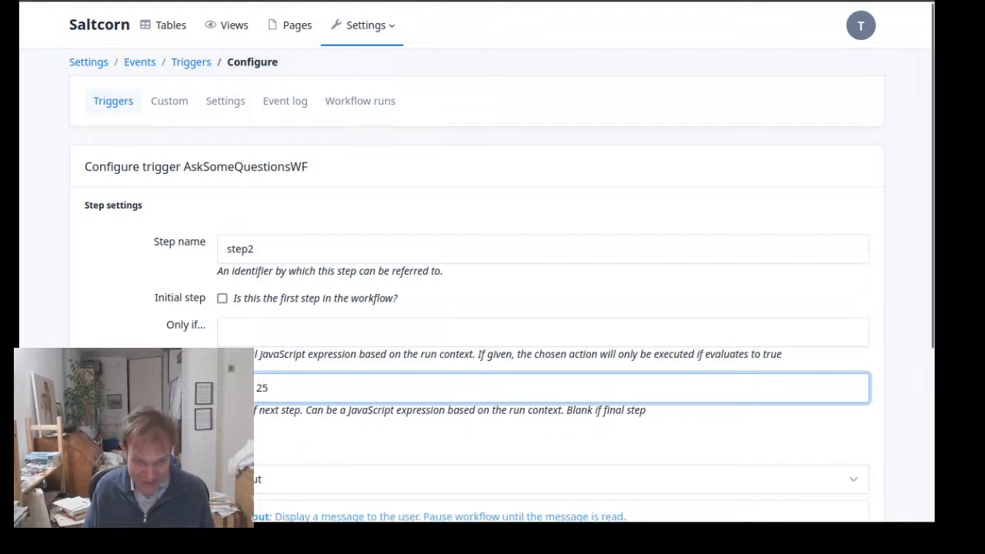
pyautogui.write('?')
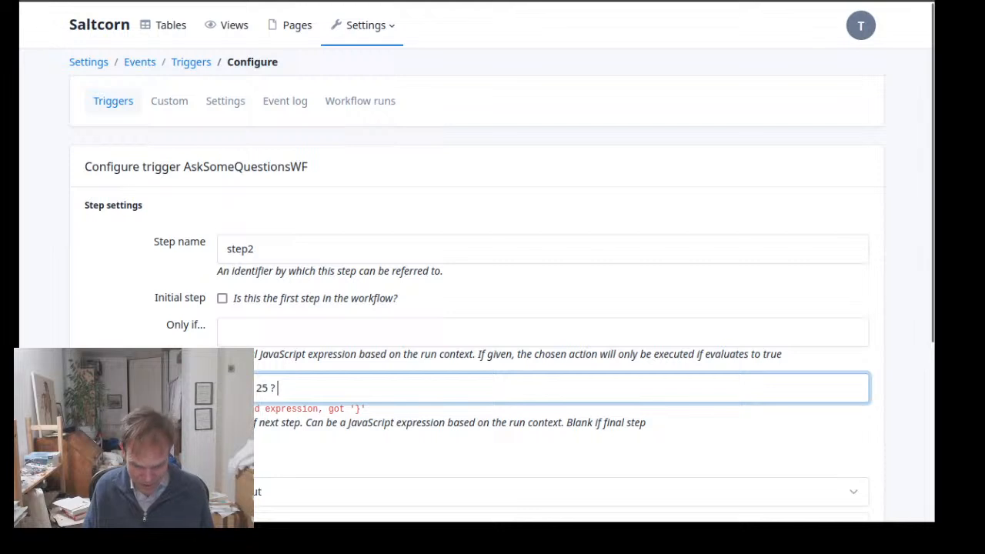
pyautogui.write('step_odl')
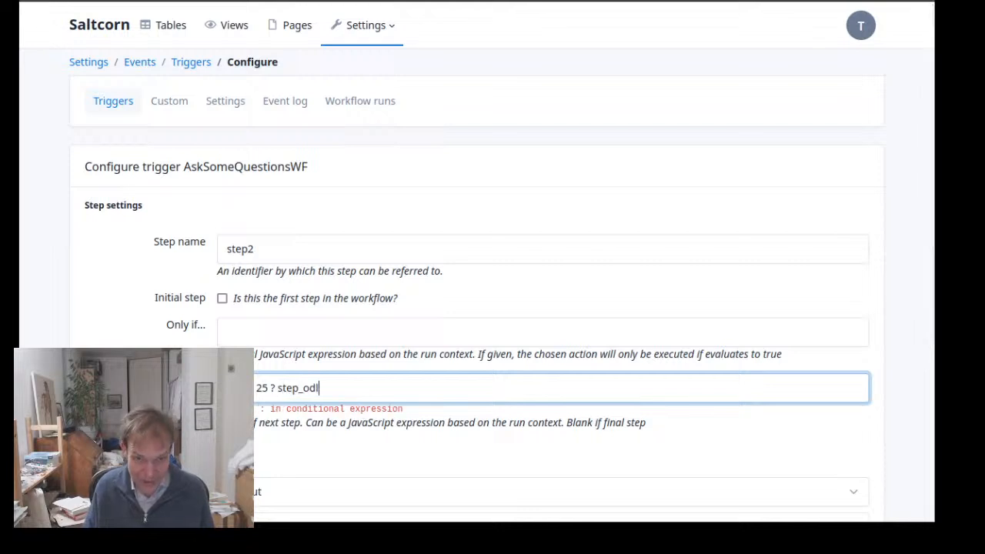
pyautogui.press('BackSpace')
pyautogui.press('BackSpace')
pyautogui.write('ld ')
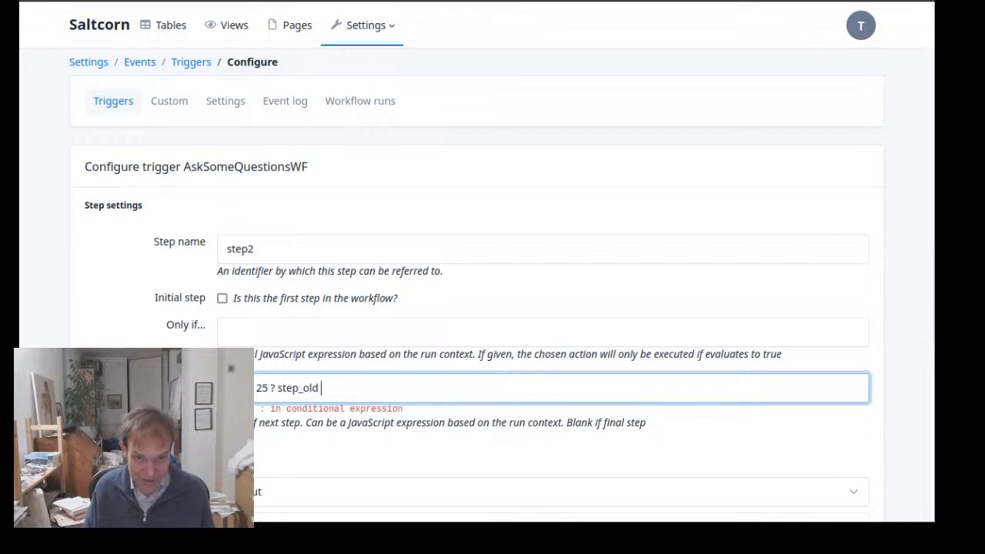
pyautogui.write(':')
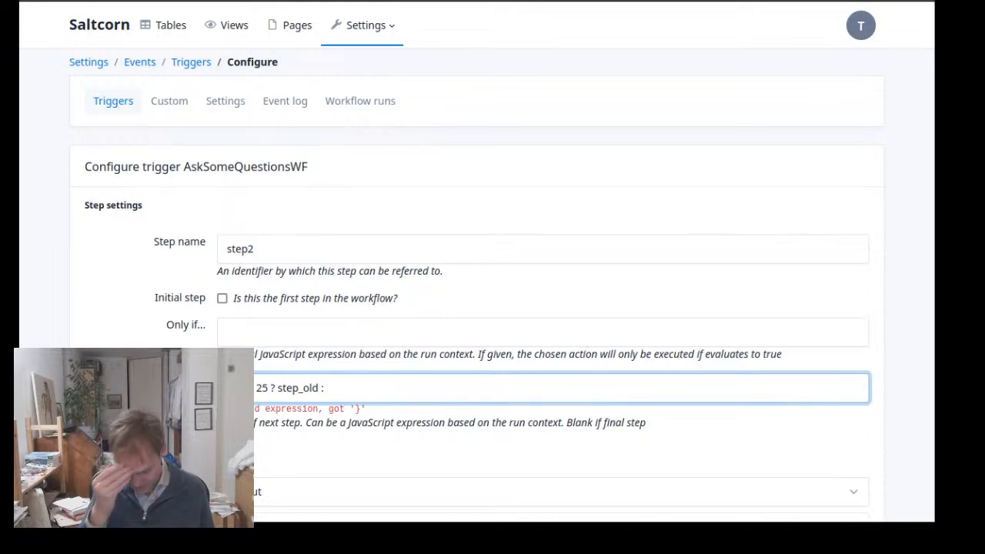
pyautogui.write(' step')
pyautogui.scroll(-1, 207, 223)
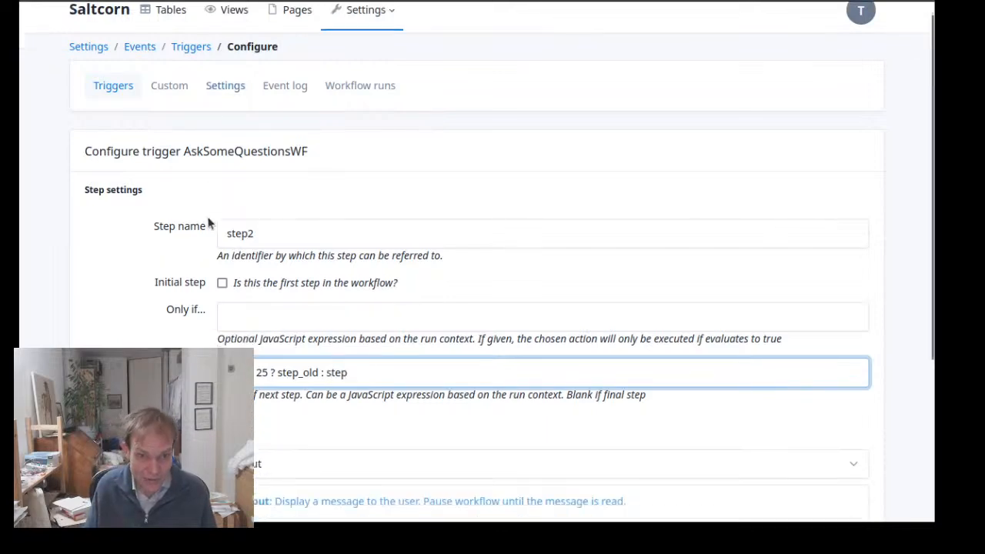
pyautogui.scroll(-3, 210, 224)
pyautogui.scroll(3, 312, 246)
pyautogui.write('_')
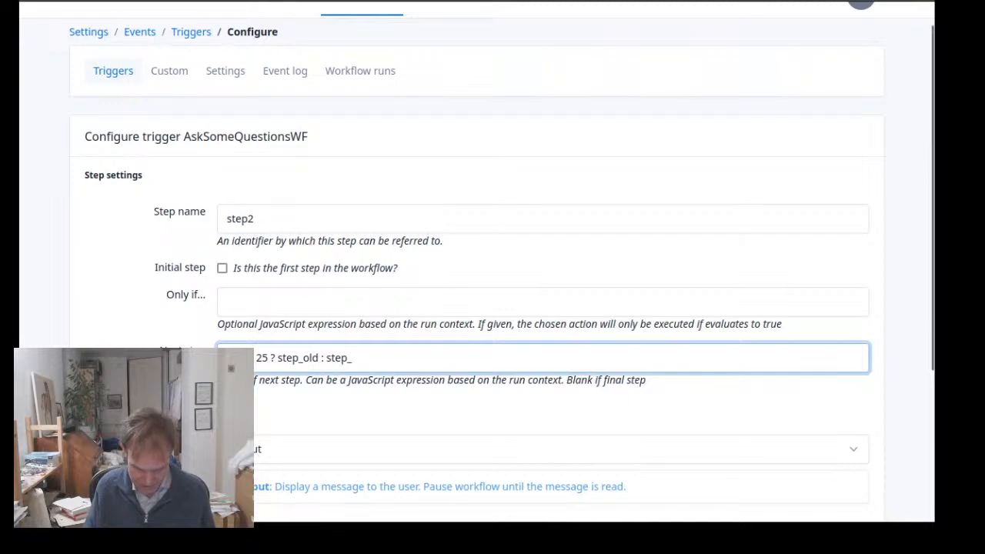
pyautogui.write('young')
pyautogui.scroll(-3, 256, 342)
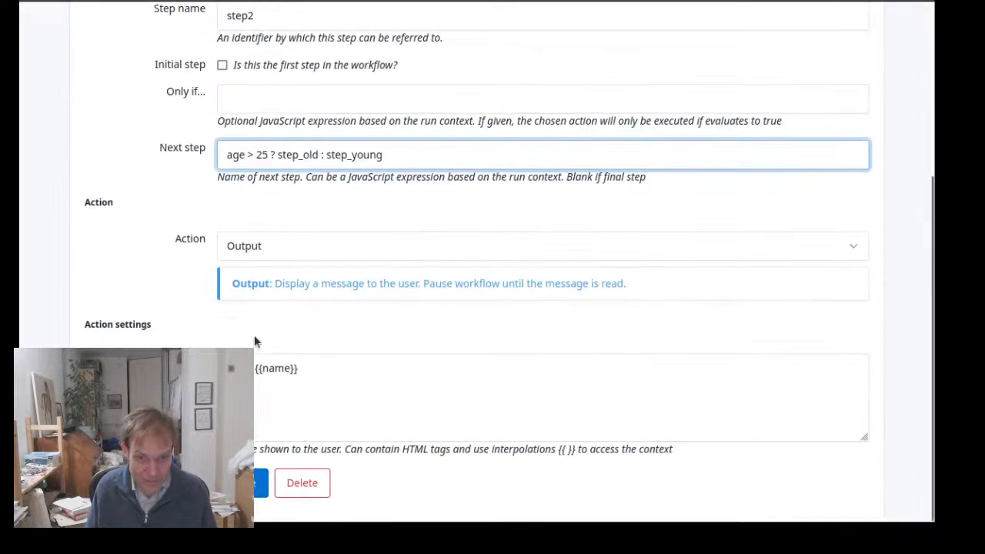
pyautogui.click(258, 485)
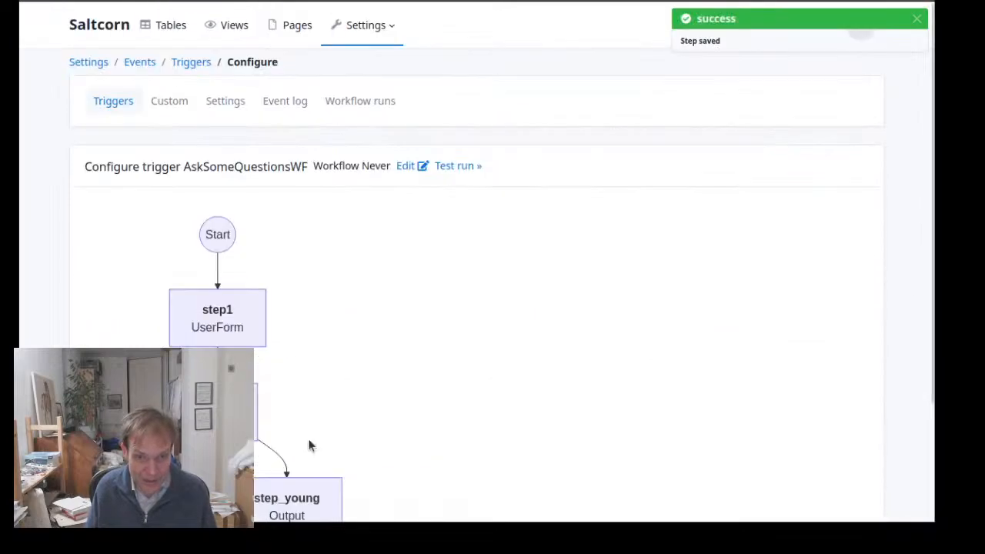
# Review the branching in the workflow diagram and the settings of step_old and step_young
pyautogui.scroll(-2, 317, 323)
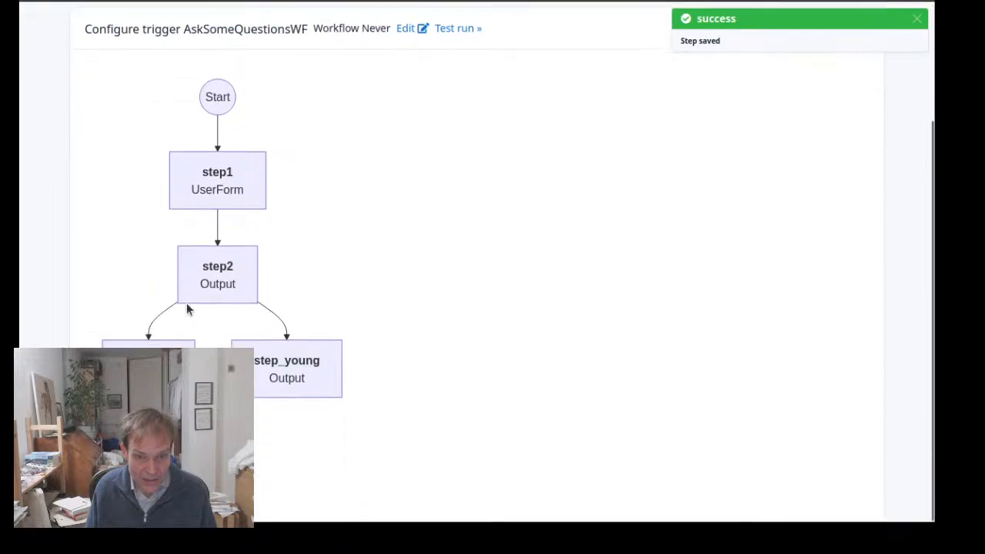
pyautogui.scroll(2, 307, 274)
pyautogui.scroll(-1, 308, 275)
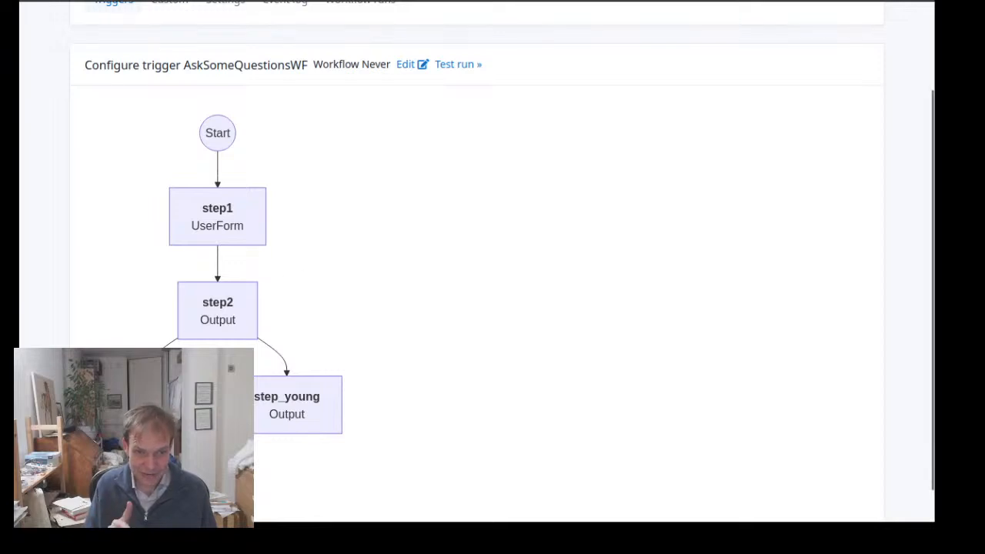
pyautogui.click(148, 405)
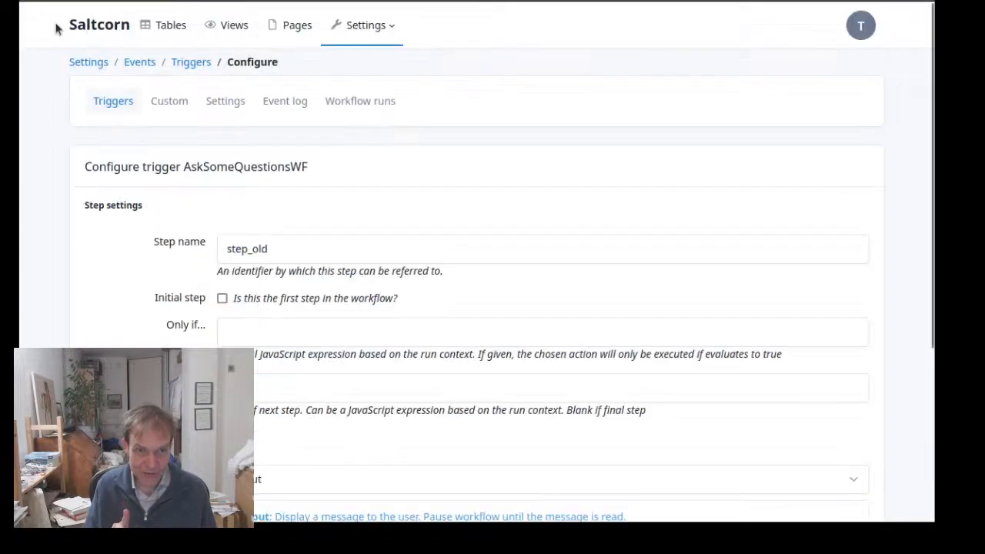
pyautogui.scroll(-3, 236, 281)
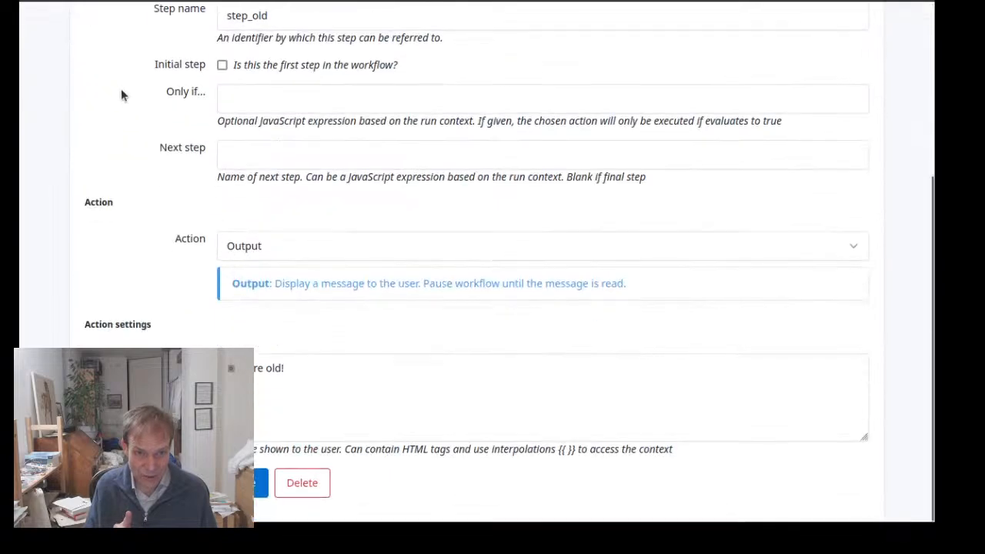
pyautogui.click(38, 0)
pyautogui.click(310, 397)
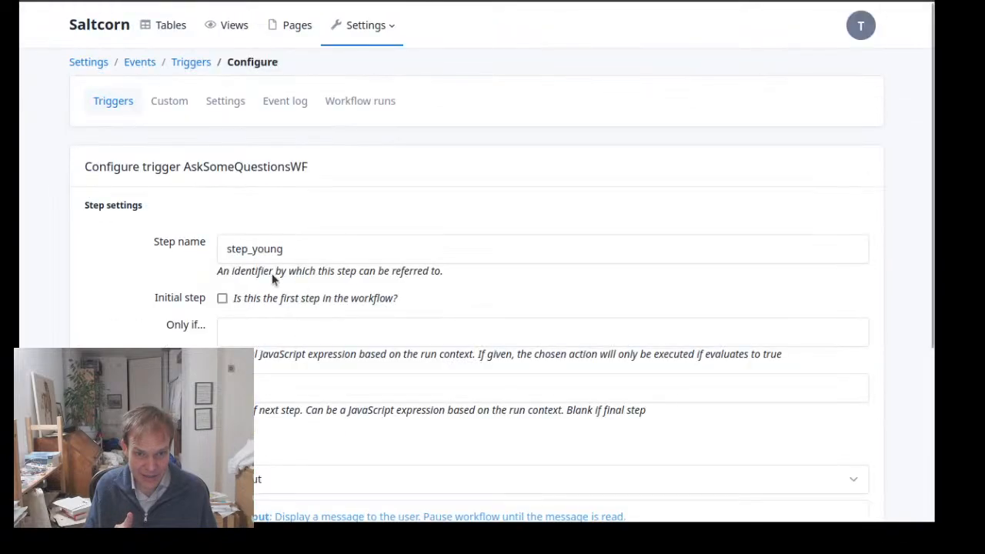
pyautogui.scroll(-3, 284, 414)
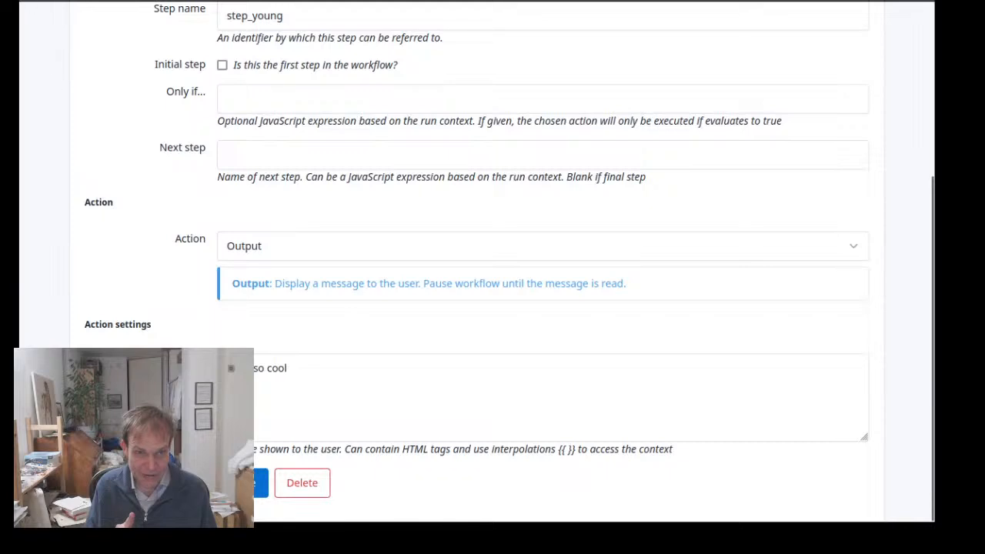
pyautogui.click(43, 3)
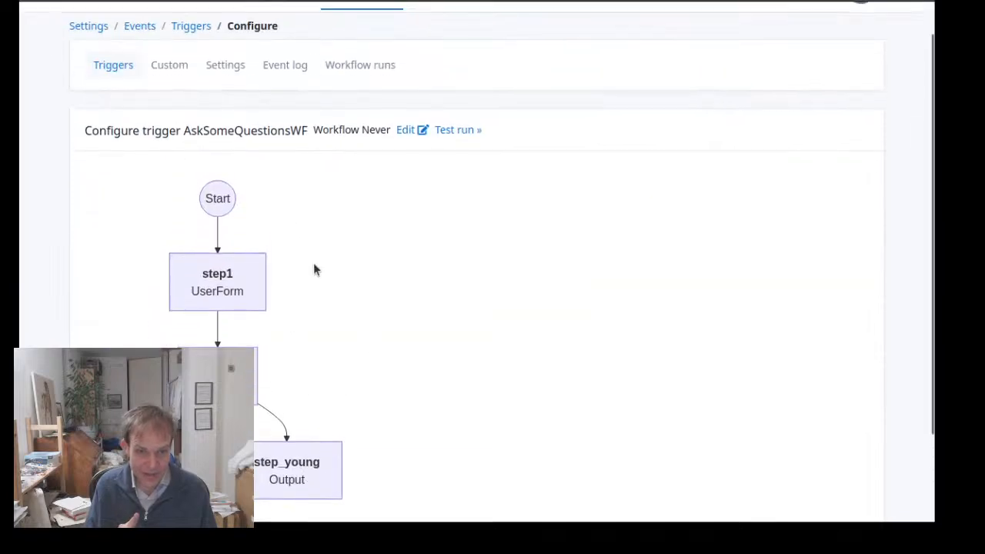
# Test run the workflow with a first name and age 47, acknowledge the greeting, and dismiss the following output message
pyautogui.scroll(-2, 395, 184)
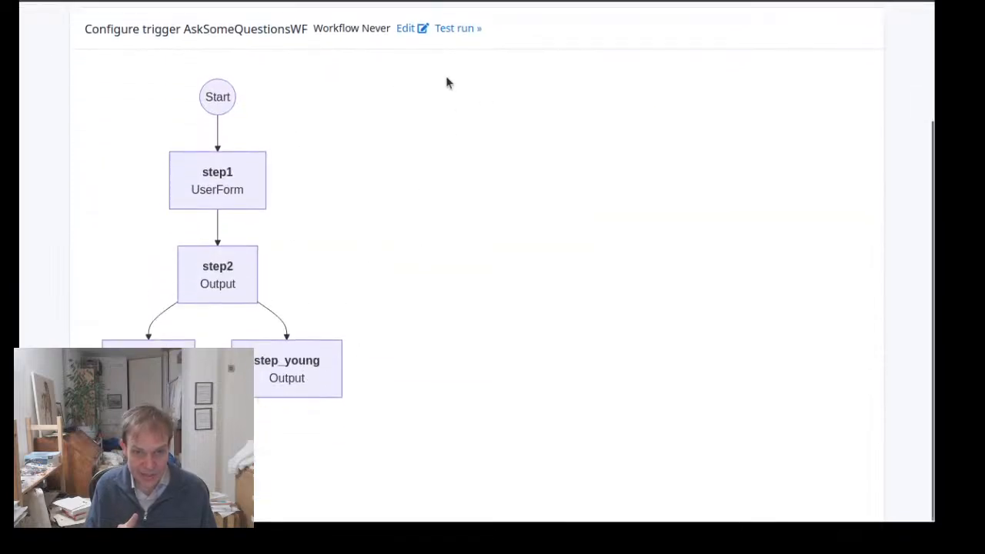
pyautogui.click(459, 31)
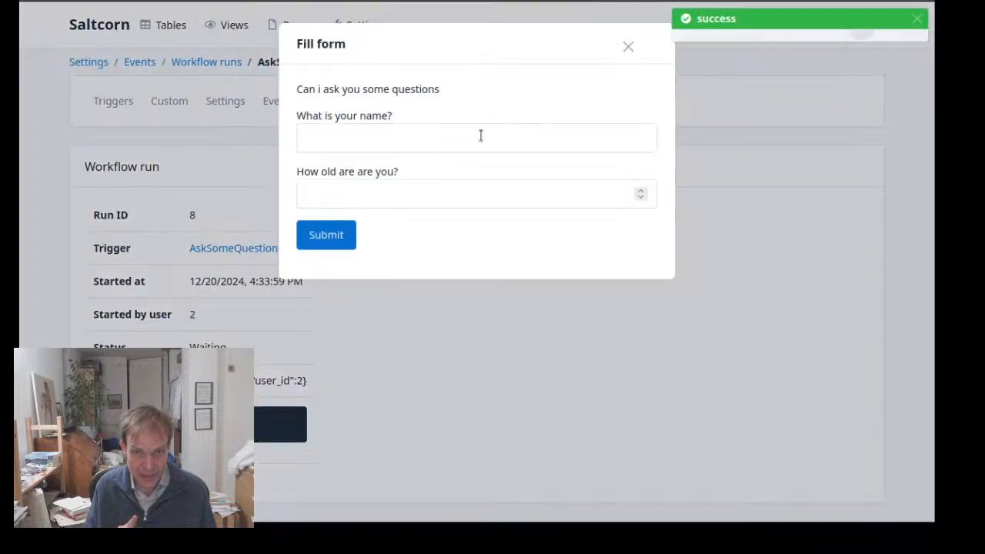
pyautogui.click(482, 132)
pyautogui.write('Tom')
pyautogui.press('Tab')
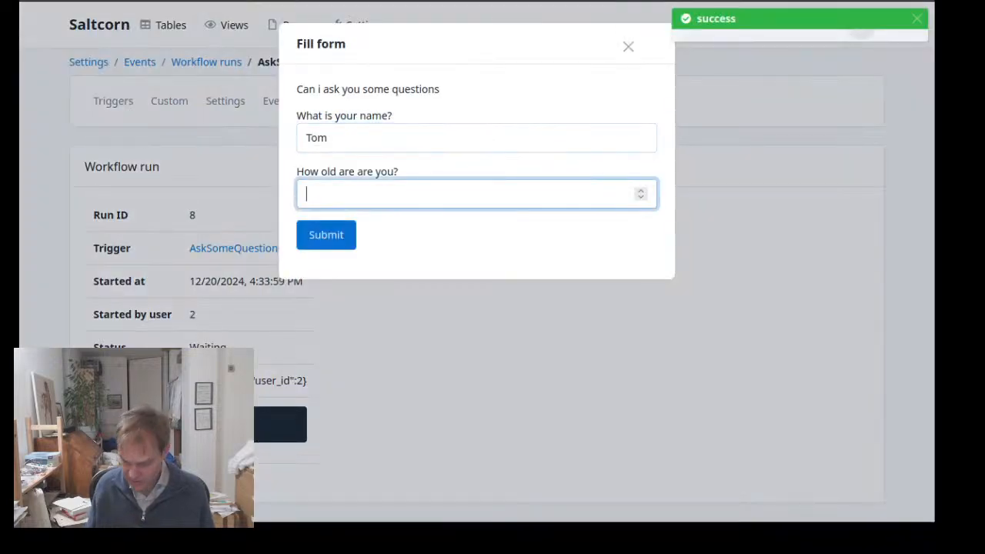
pyautogui.write('47')
pyautogui.click(330, 240)
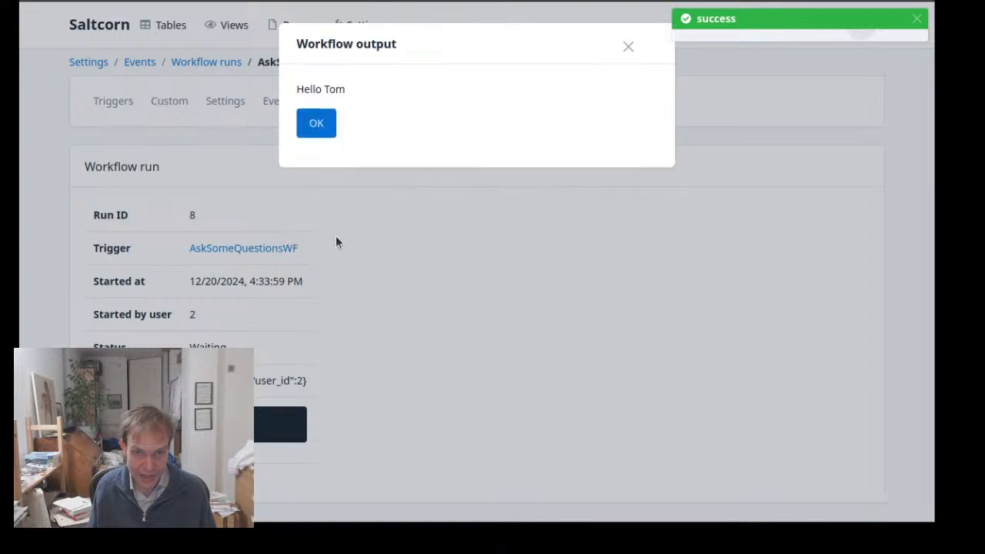
pyautogui.click(317, 131)
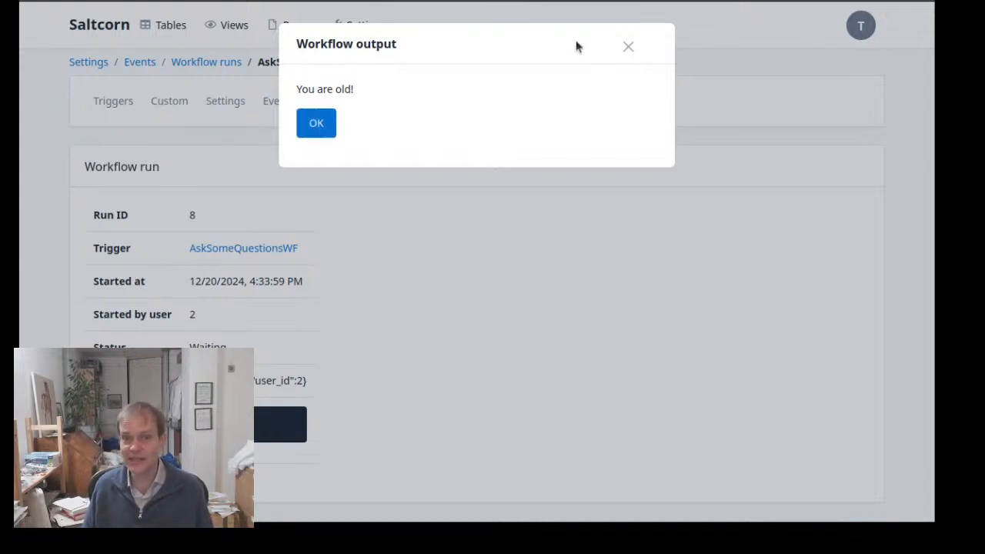
pyautogui.click(627, 47)
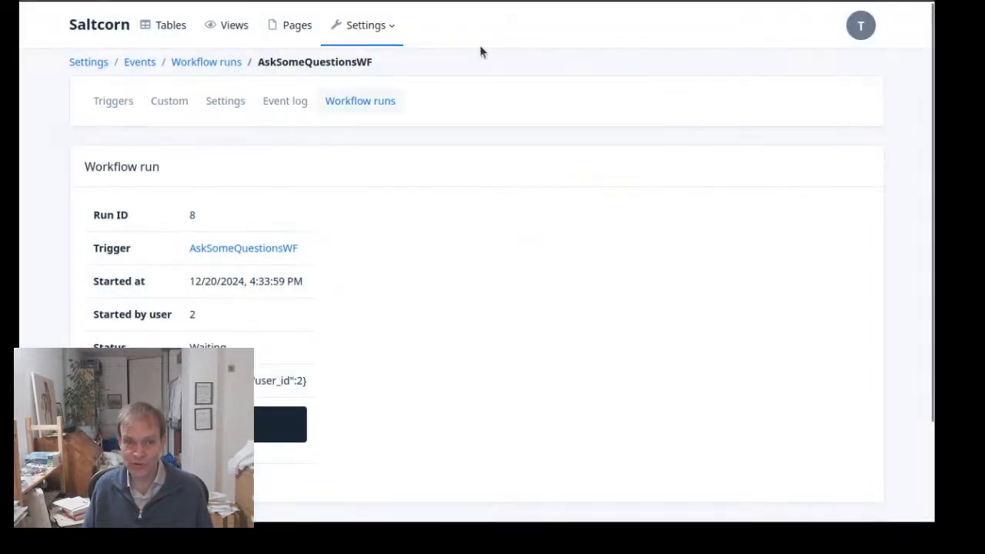
# Open the most recent AskSomeQuestionsWF run from the workflow runs list and examine its status, context and step traces
pyautogui.click(344, 100)
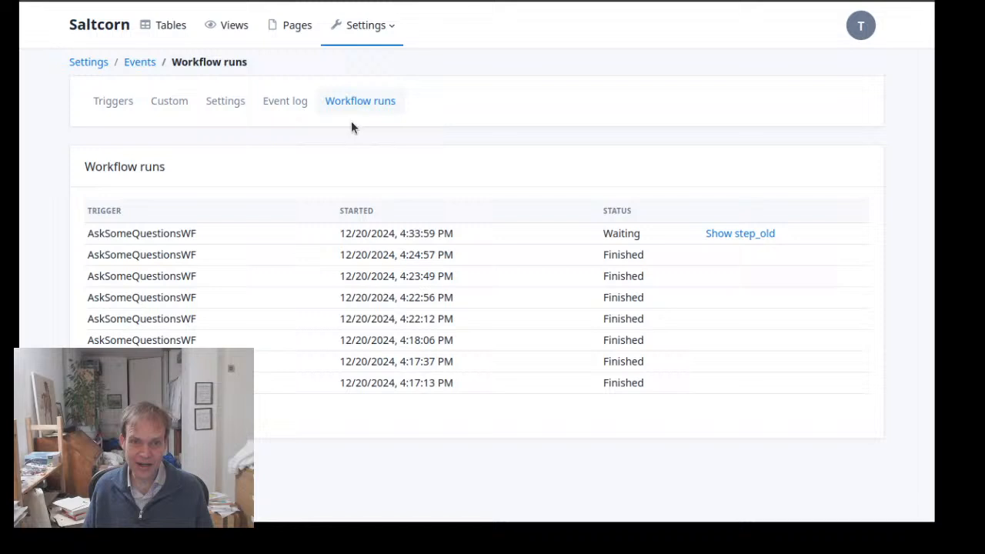
pyautogui.click(453, 229)
pyautogui.scroll(-3, 345, 239)
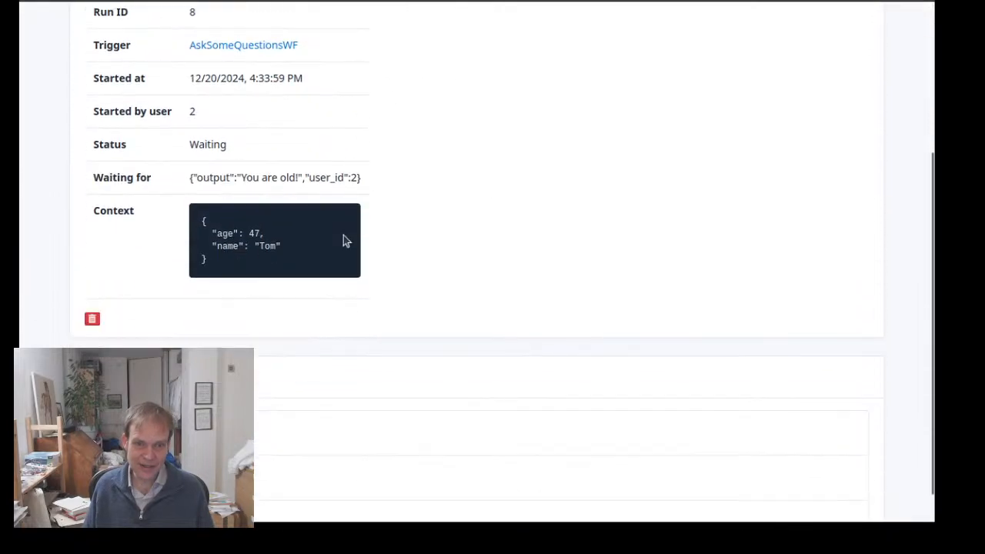
pyautogui.scroll(2, 345, 239)
pyautogui.scroll(-3, 346, 240)
pyautogui.scroll(3, 345, 240)
pyautogui.scroll(-3, 323, 262)
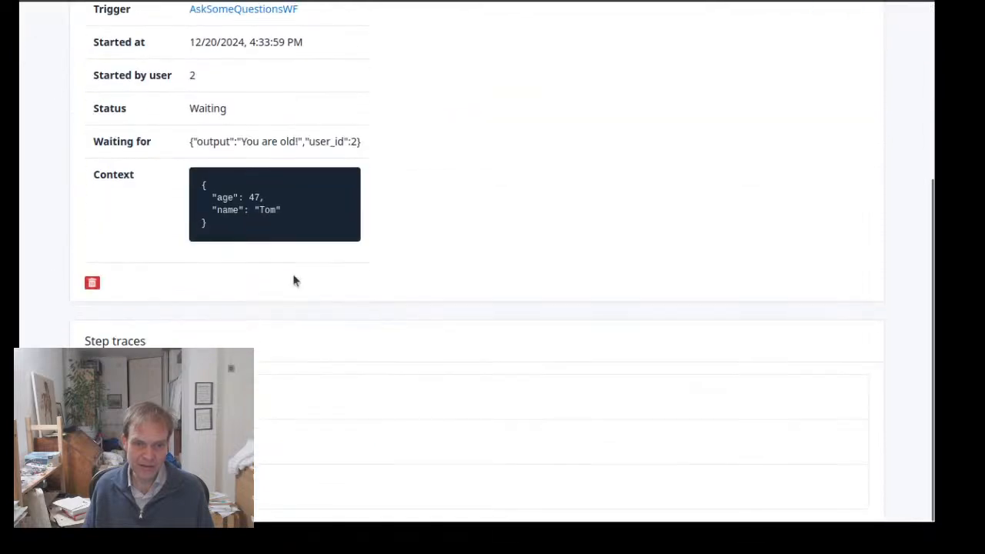
# Examine the step_old trace at the end of the run's step traces
pyautogui.scroll(-4, 259, 451)
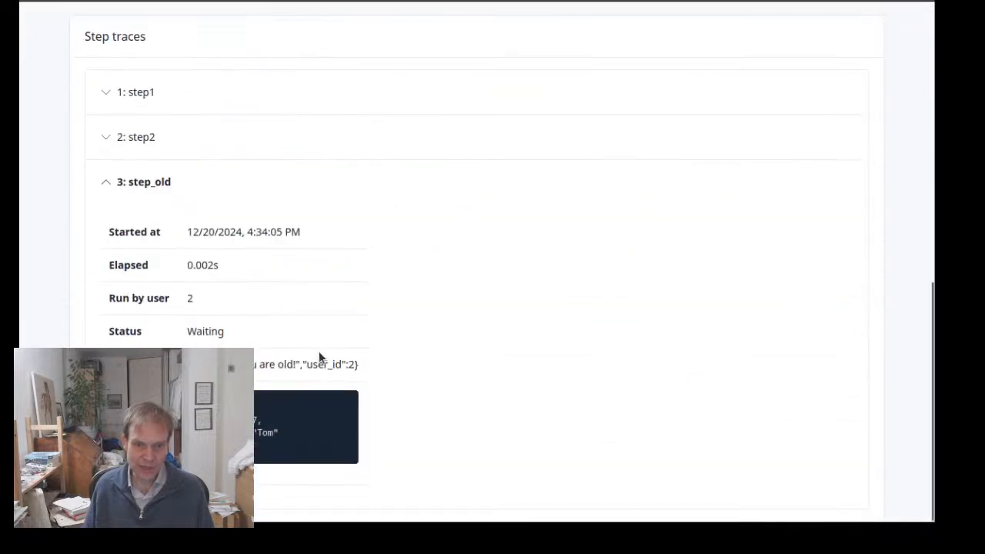
pyautogui.scroll(2, 165, 250)
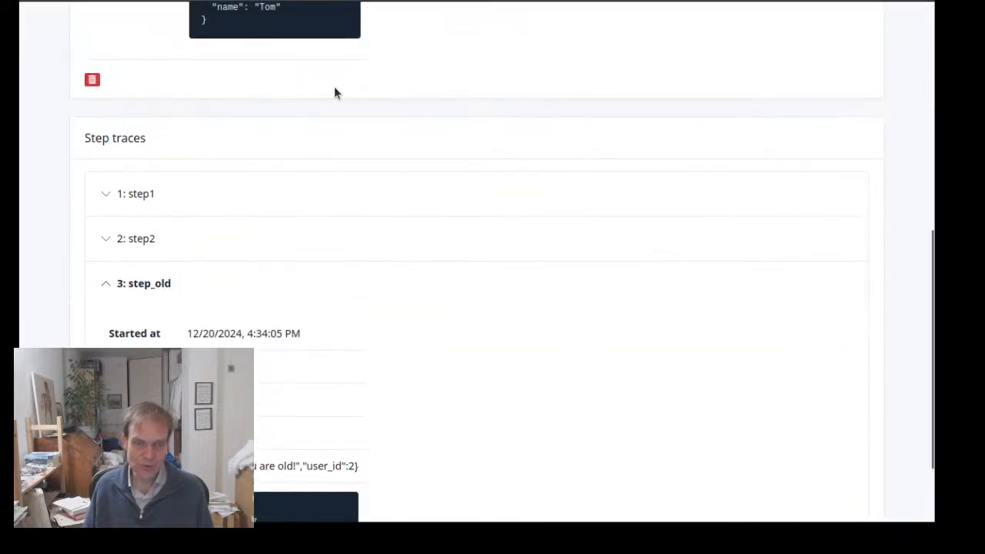
pyautogui.scroll(6, 334, 93)
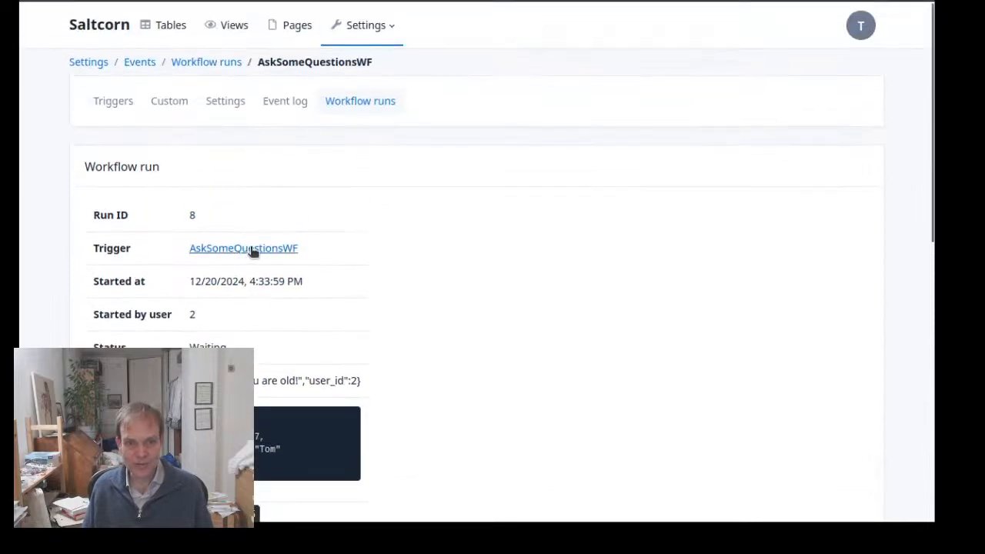
# Open step2 of the AskSomeQuestionsWF workflow from the run and review its next step expression and Output action settings
pyautogui.click(253, 250)
pyautogui.click(223, 412)
pyautogui.scroll(-3, 295, 354)
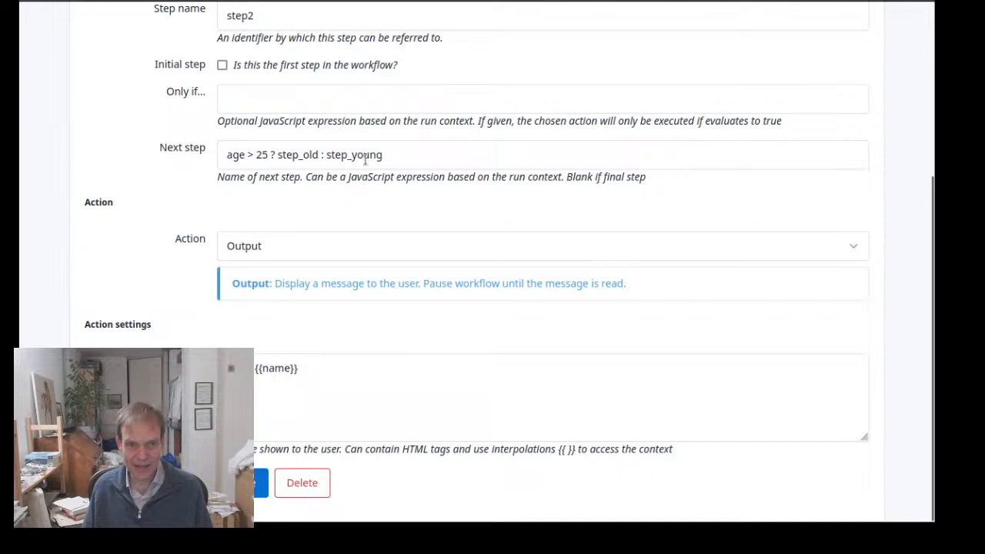
pyautogui.moveTo(398, 154); pyautogui.dragTo(183, 160)
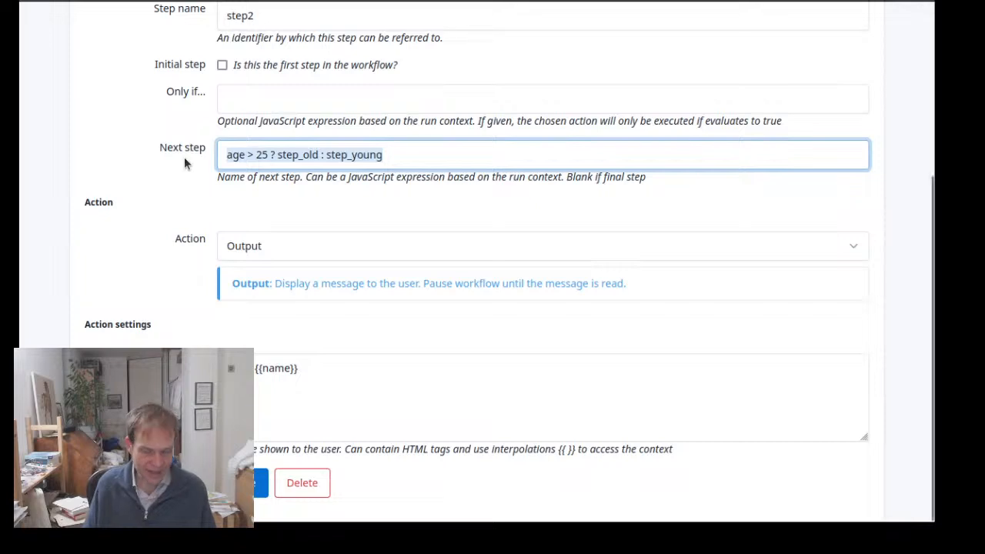
pyautogui.click(118, 123)
pyautogui.scroll(3, 118, 123)
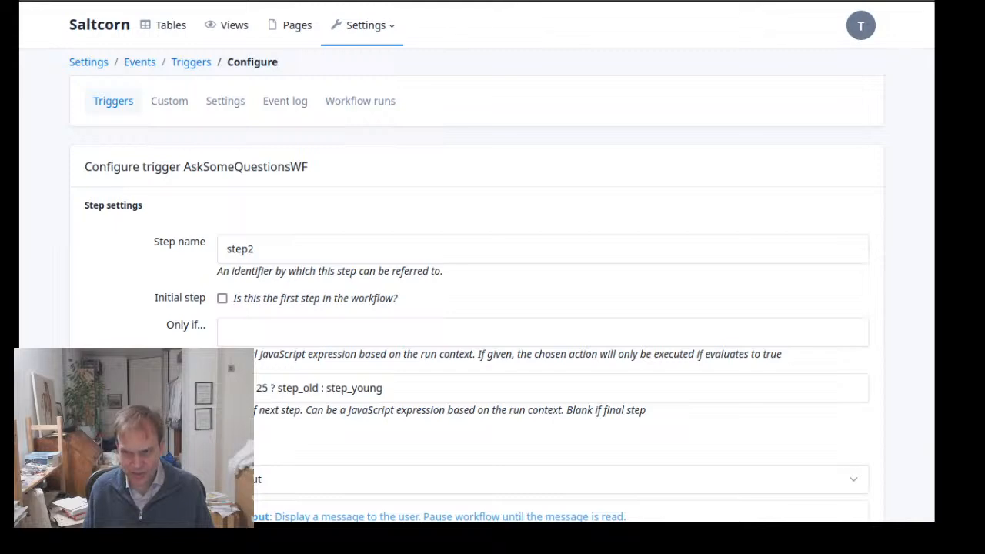
pyautogui.scroll(-3, 377, 350)
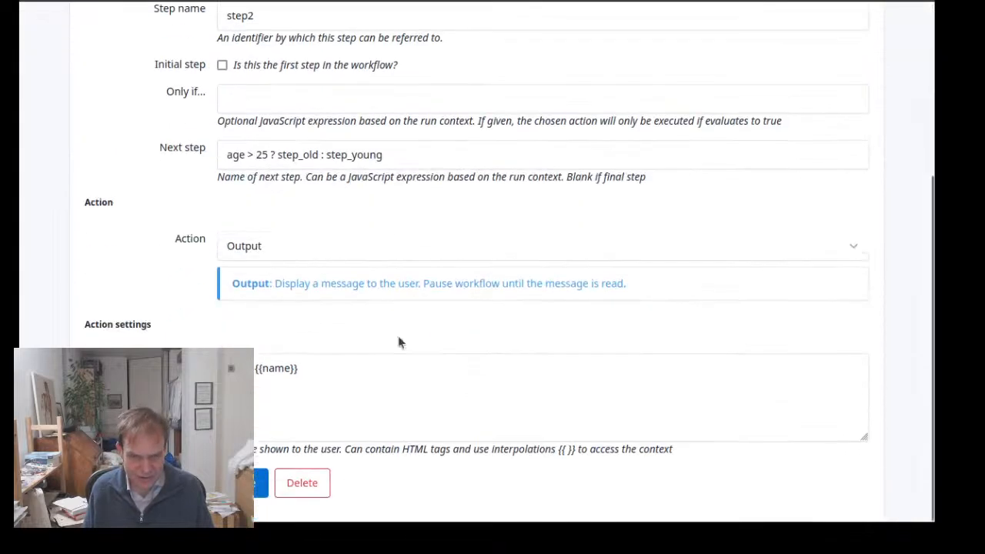
pyautogui.scroll(2, 431, 319)
pyautogui.scroll(-2, 459, 306)
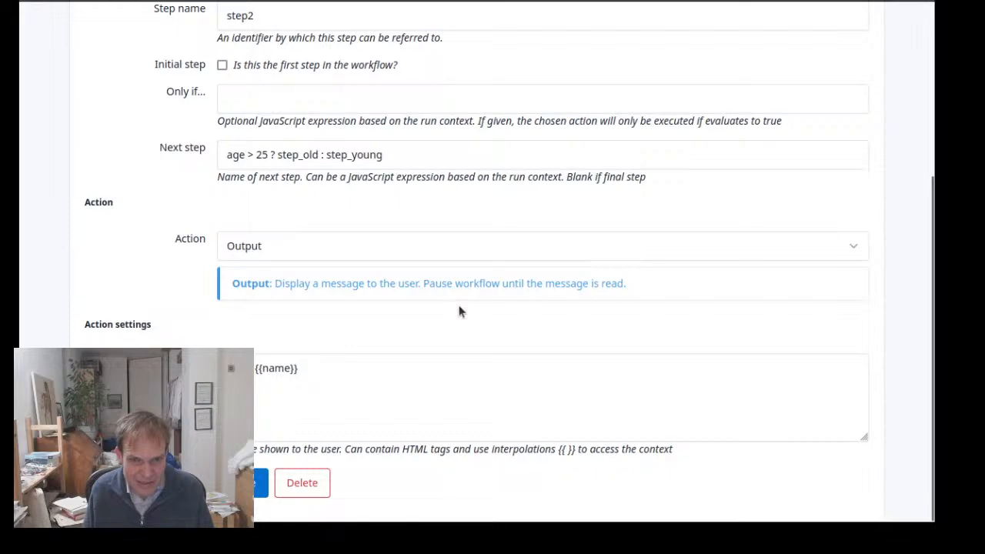
pyautogui.scroll(3, 459, 304)
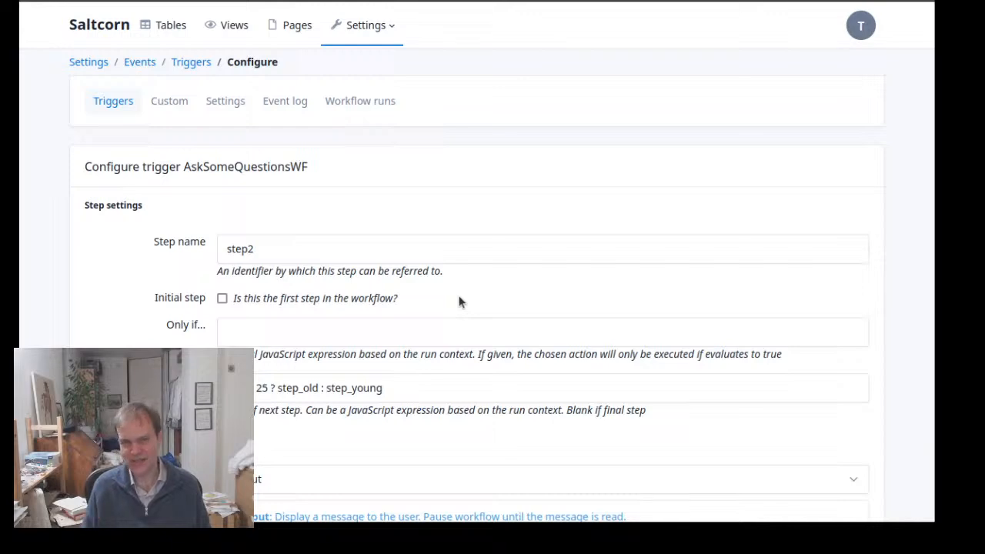
pyautogui.scroll(-3, 459, 304)
# Browse the action types available for step2 through to the Other group, and close the list without choosing one
pyautogui.click(430, 275)
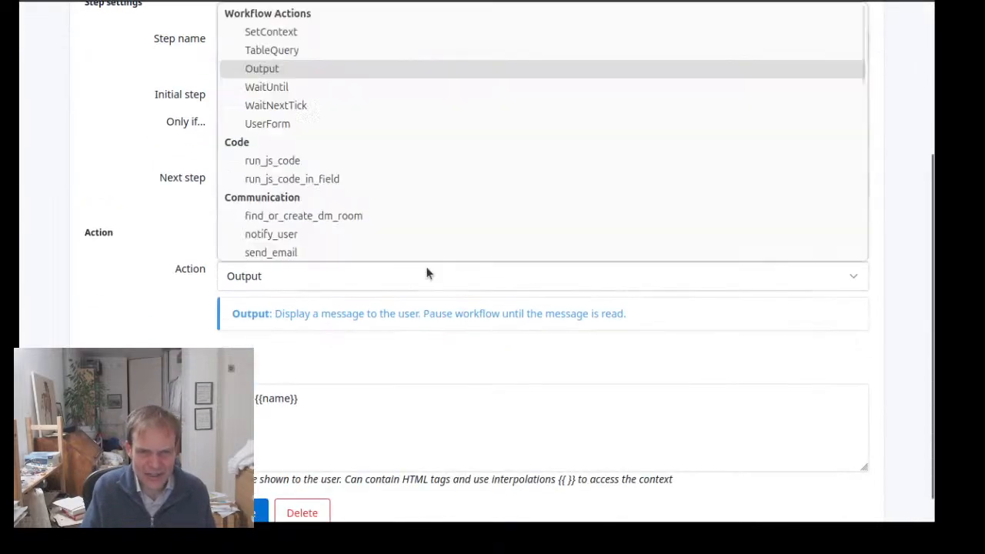
pyautogui.scroll(-10, 401, 156)
pyautogui.scroll(2, 401, 157)
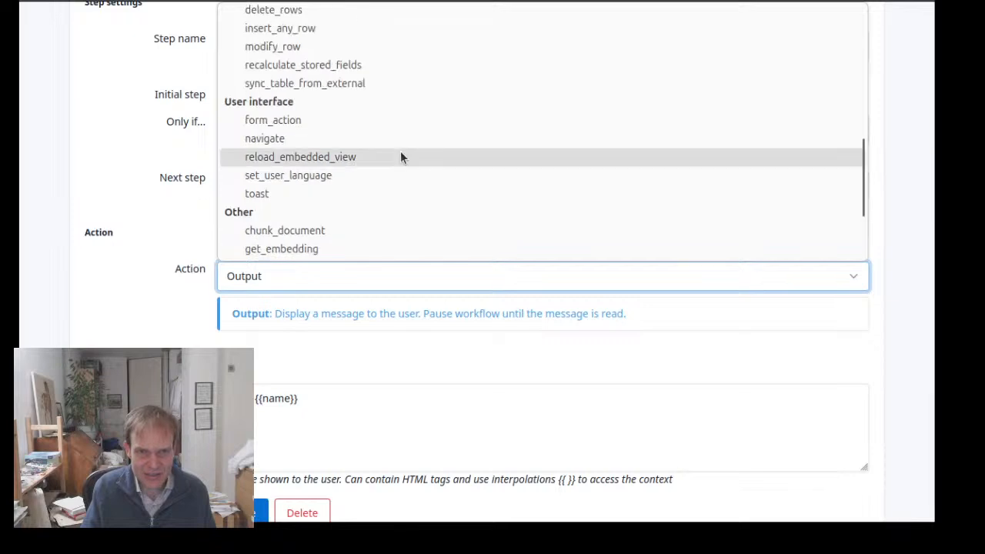
pyautogui.scroll(-2, 401, 157)
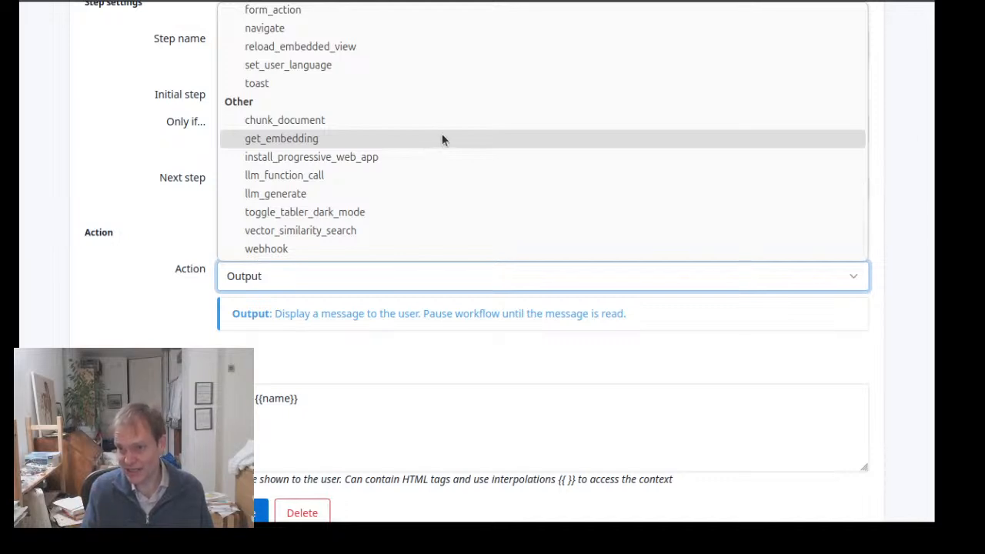
pyautogui.scroll(3, 348, 102)
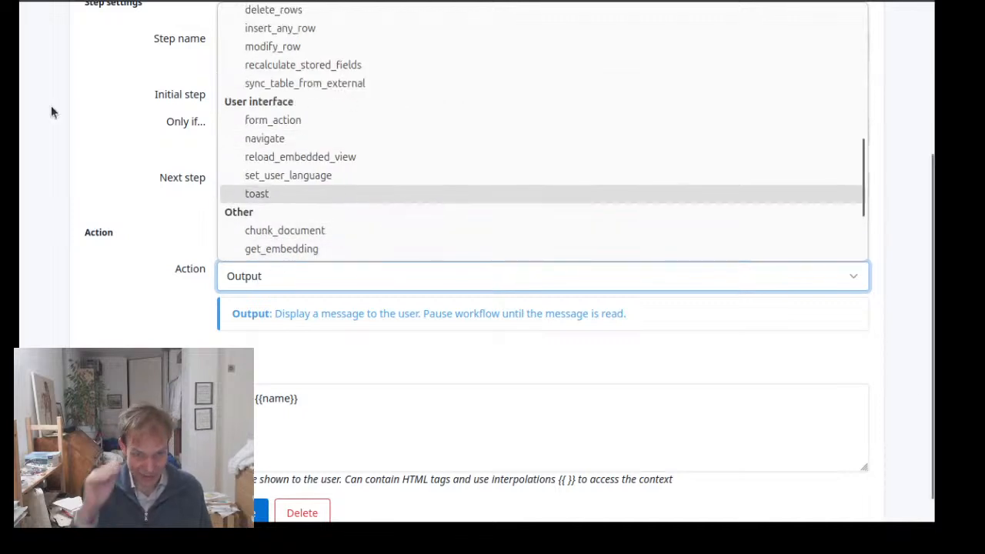
pyautogui.click(91, 116)
pyautogui.scroll(3, 93, 115)
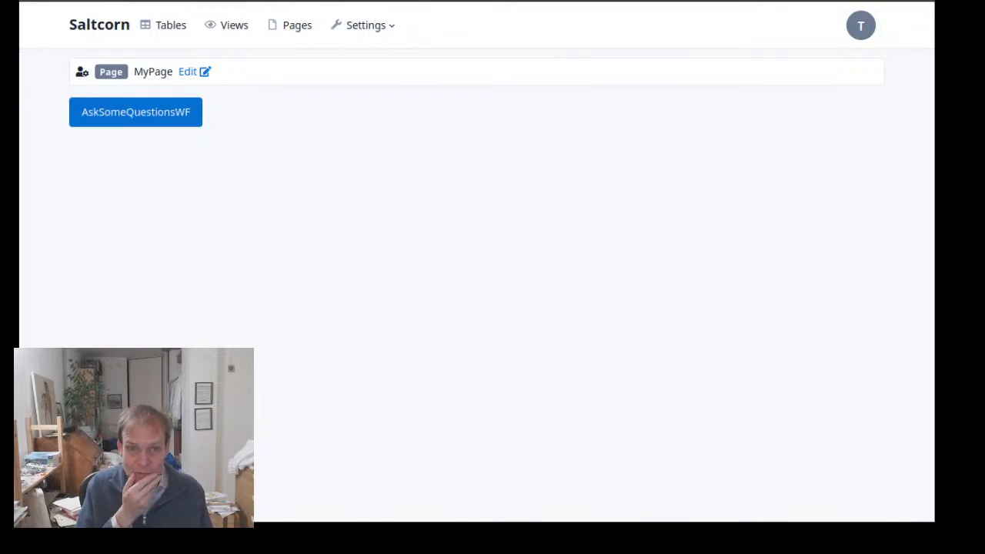
# Create a view named MyWfRoom with the WorkflowRoom view pattern and proceed to its configuration
pyautogui.click(329, 1)
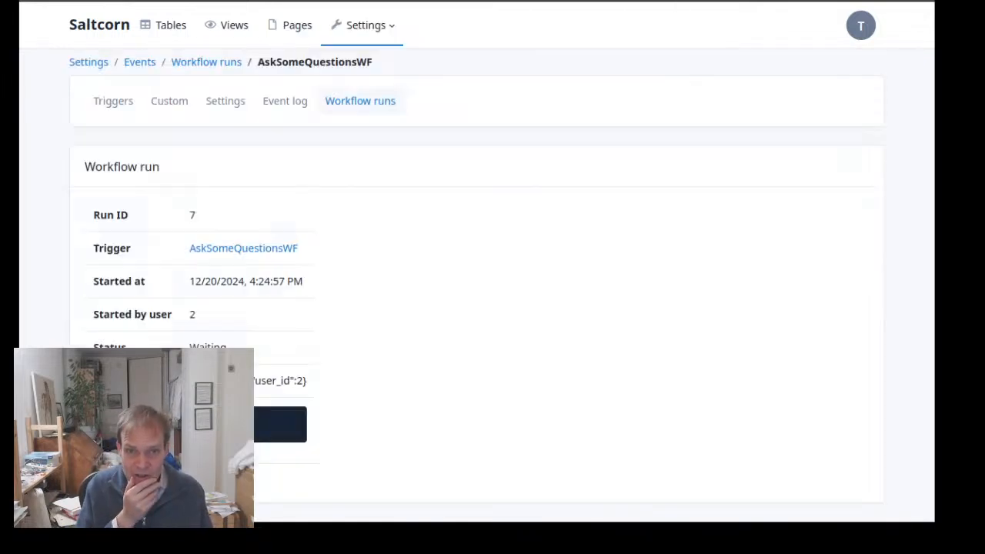
pyautogui.click(477, 2)
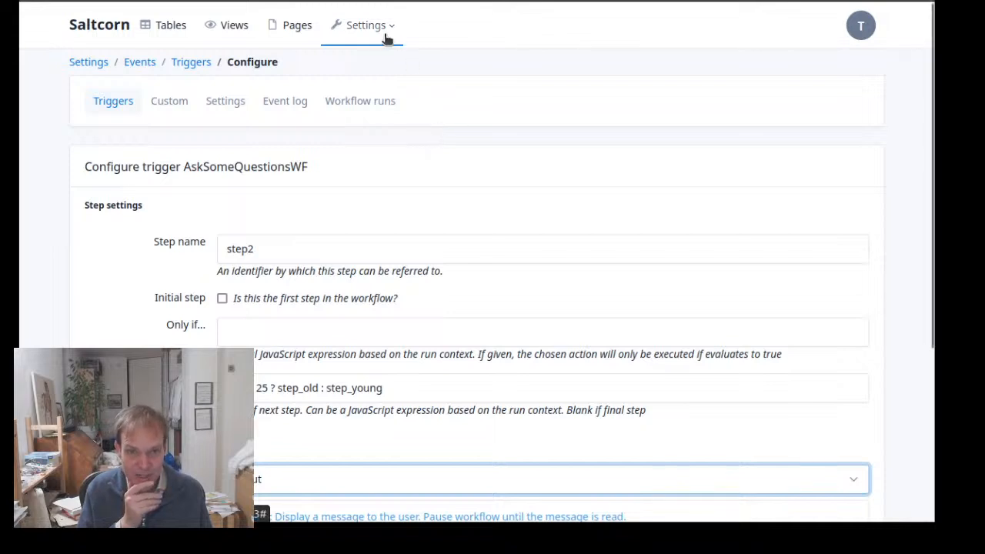
pyautogui.click(227, 35)
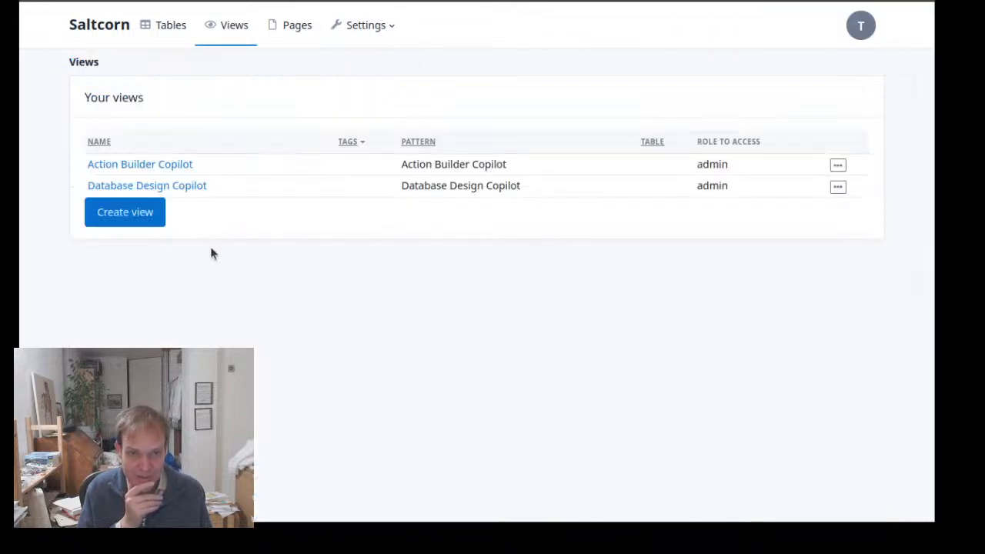
pyautogui.click(131, 206)
pyautogui.click(316, 226)
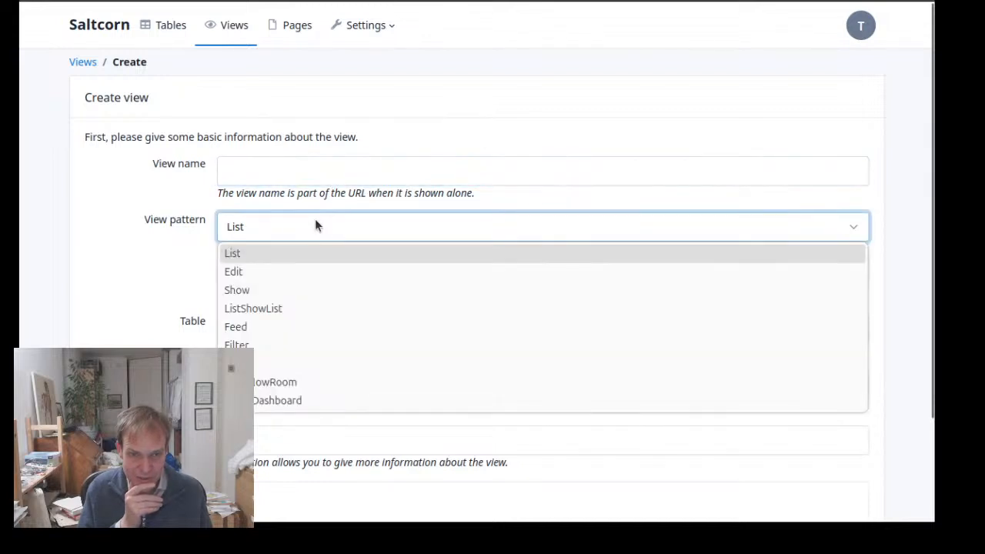
pyautogui.click(363, 379)
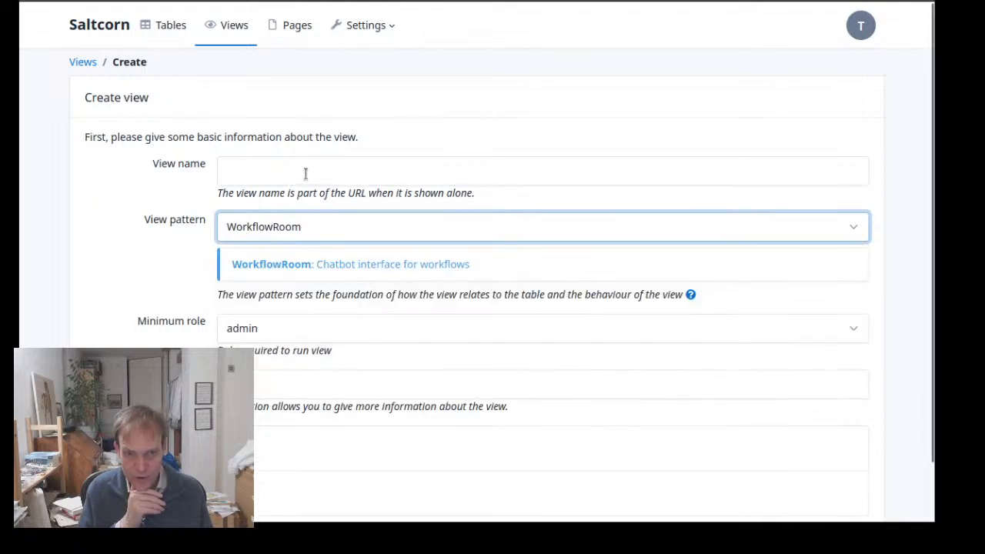
pyautogui.click(306, 174)
pyautogui.write('MyW')
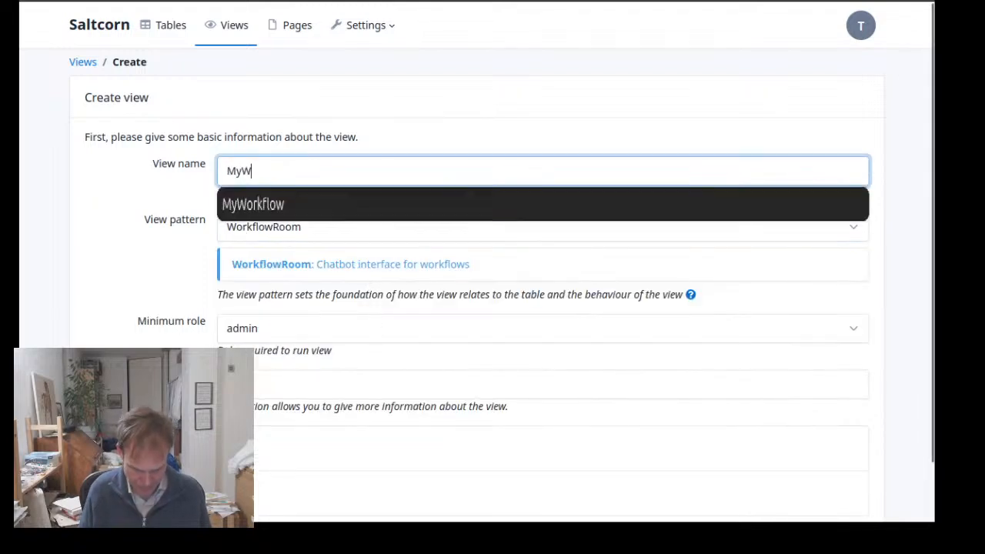
pyautogui.write('fRoom')
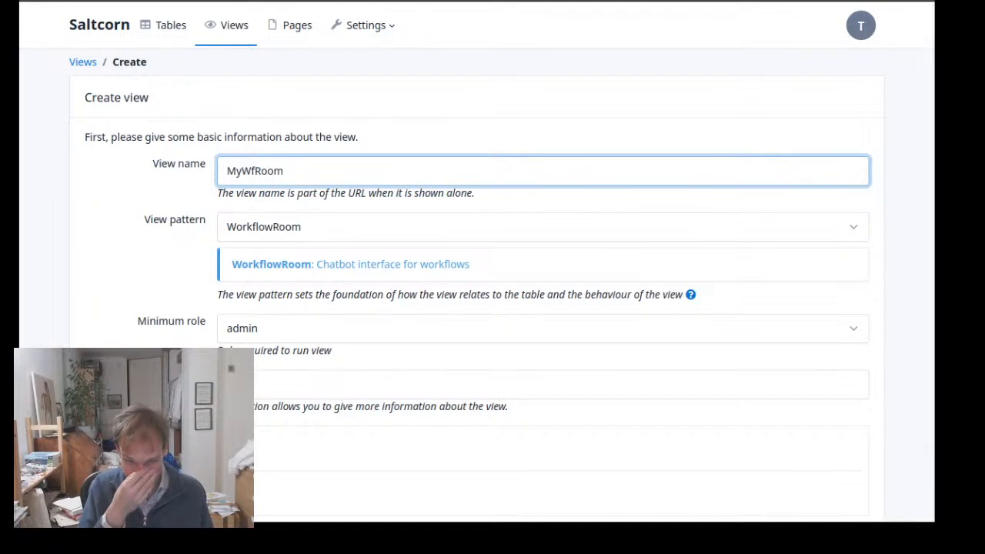
pyautogui.scroll(-1, 268, 307)
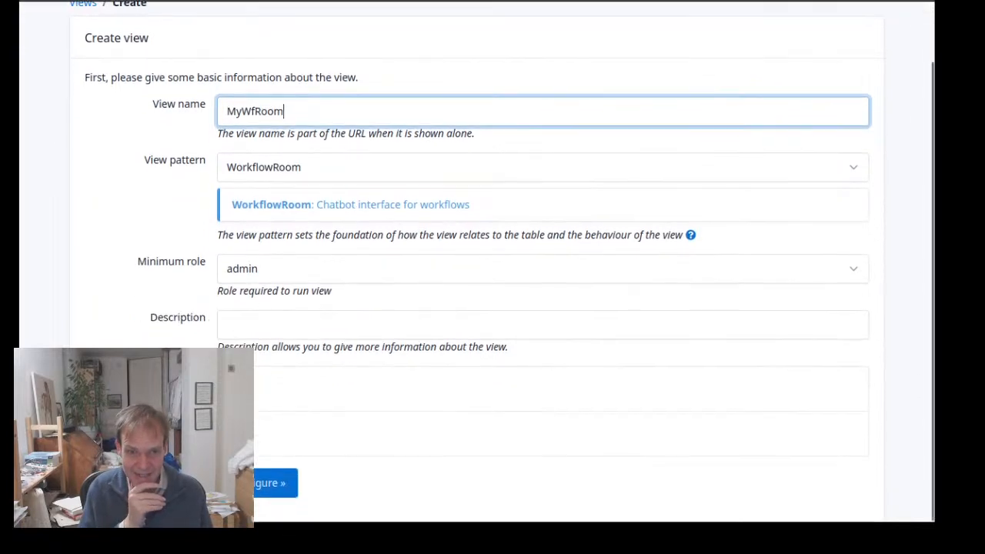
pyautogui.click(280, 485)
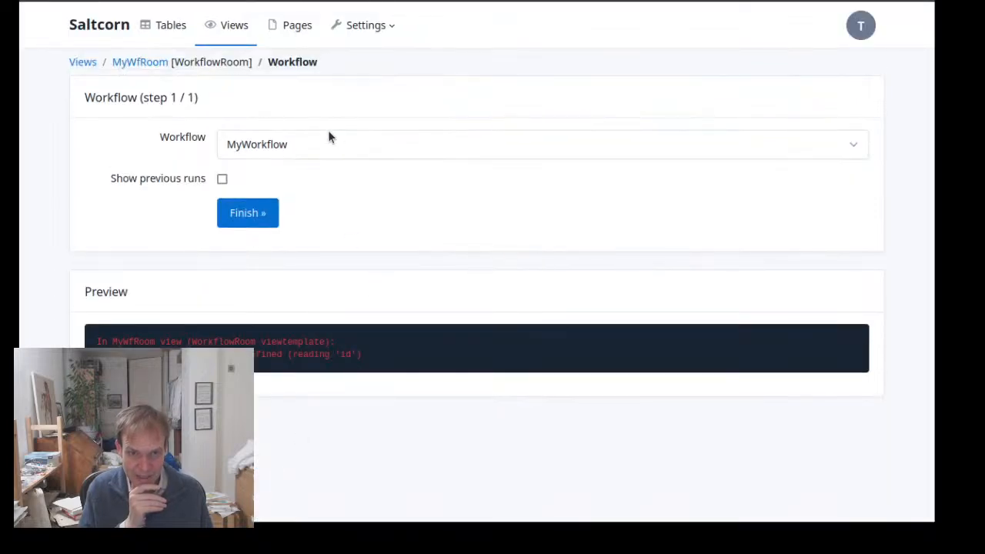
# Configure the view to use the AskSomeQuestionsWF workflow and show previous runs, and finish the configuration
pyautogui.click(317, 144)
pyautogui.click(325, 189)
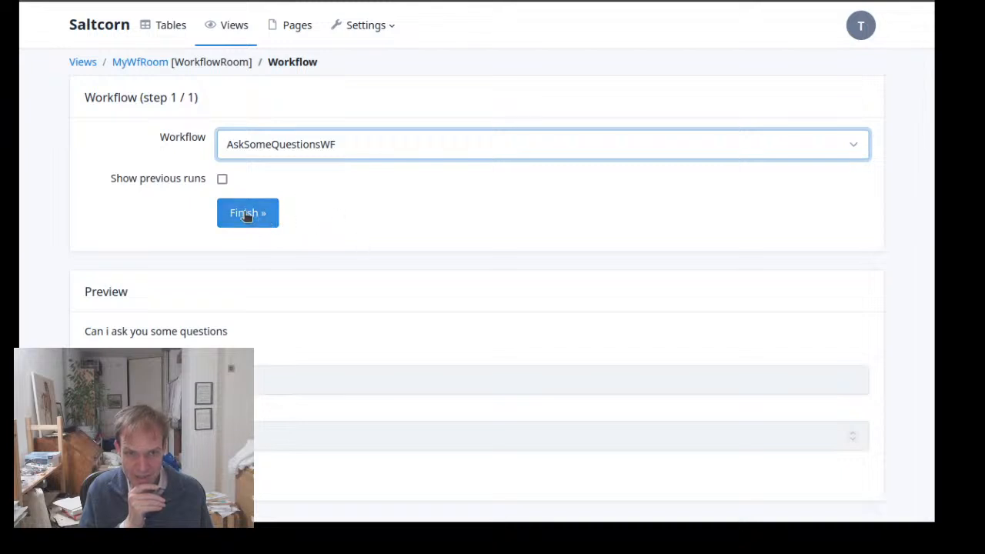
pyautogui.click(223, 180)
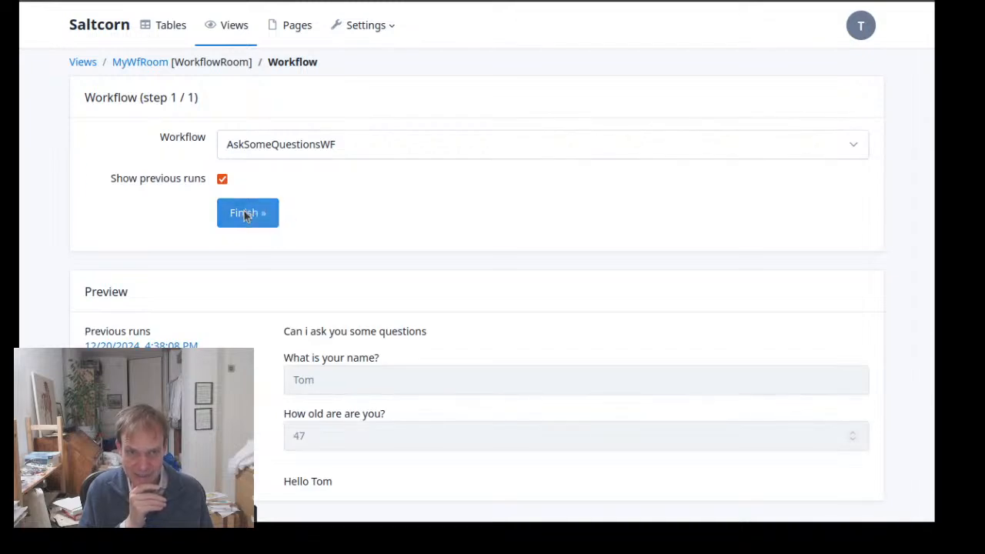
pyautogui.click(248, 213)
# Run the MyWfRoom view and look through several of its older previous runs
pyautogui.click(112, 208)
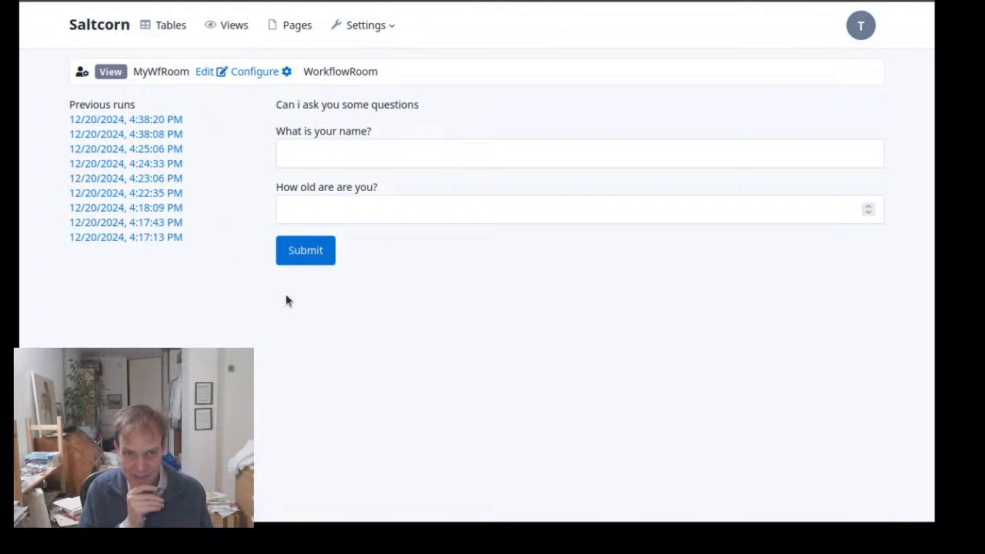
pyautogui.click(152, 137)
pyautogui.click(150, 150)
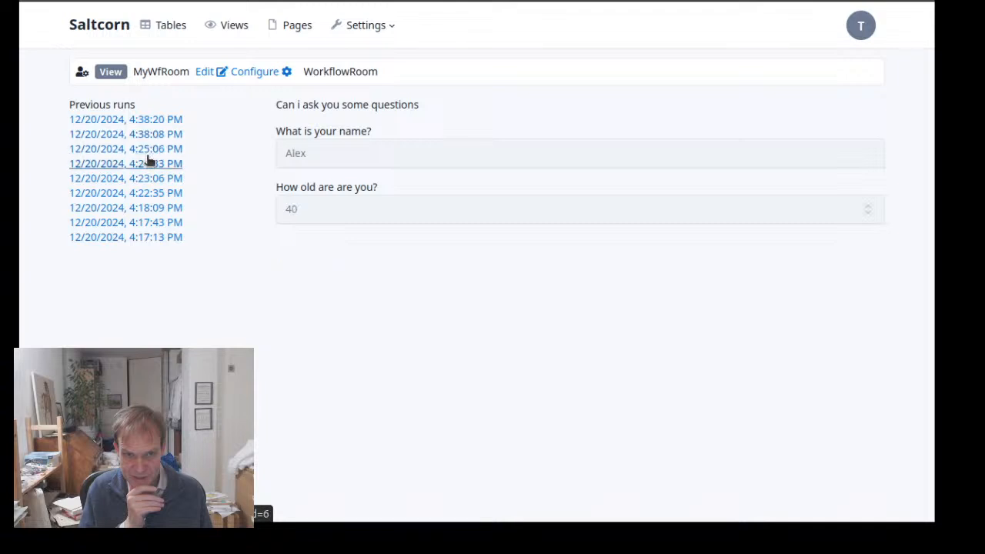
pyautogui.click(146, 162)
# Return to the newest run in the workflow room and submit its form with a first name and age 18
pyautogui.click(149, 122)
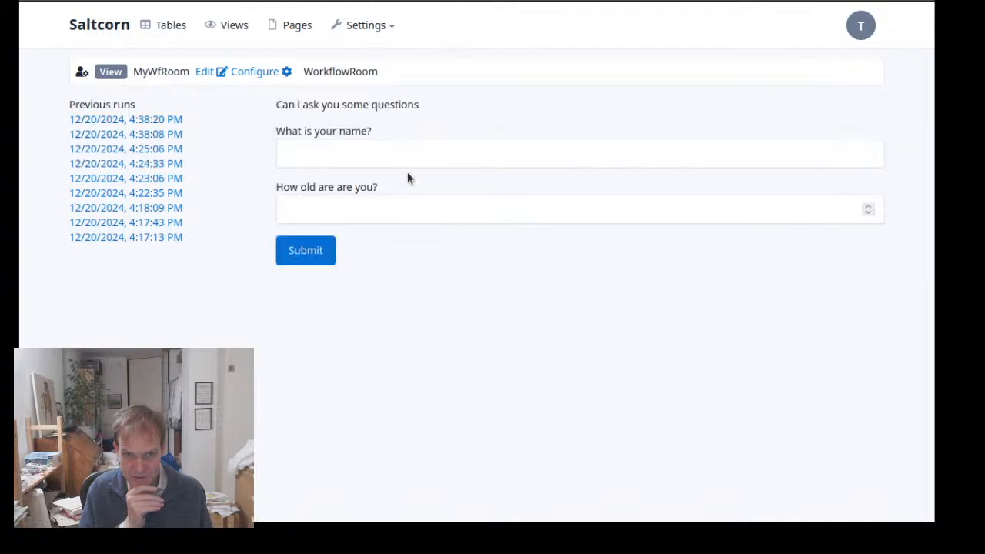
pyautogui.click(357, 148)
pyautogui.write('Tom')
pyautogui.press('Tab')
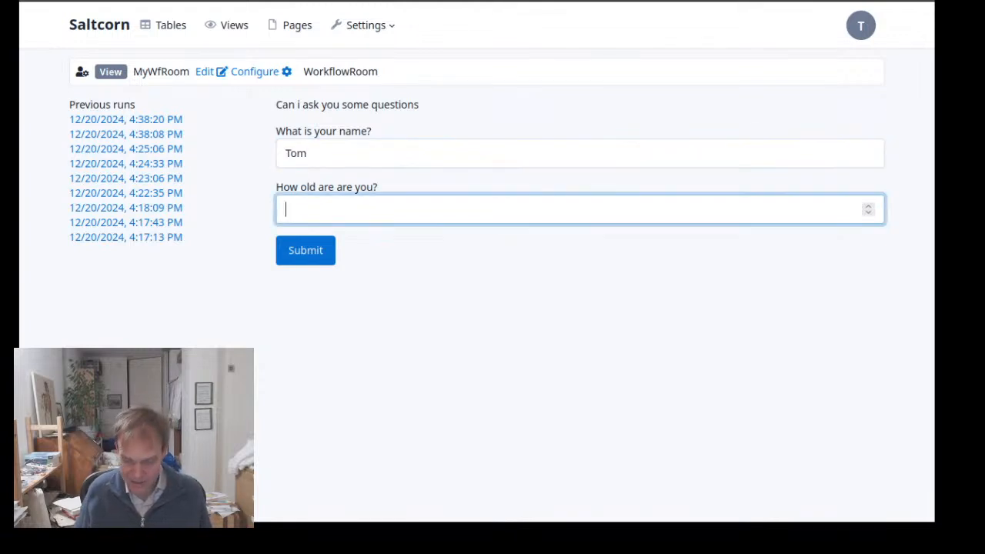
pyautogui.write('18')
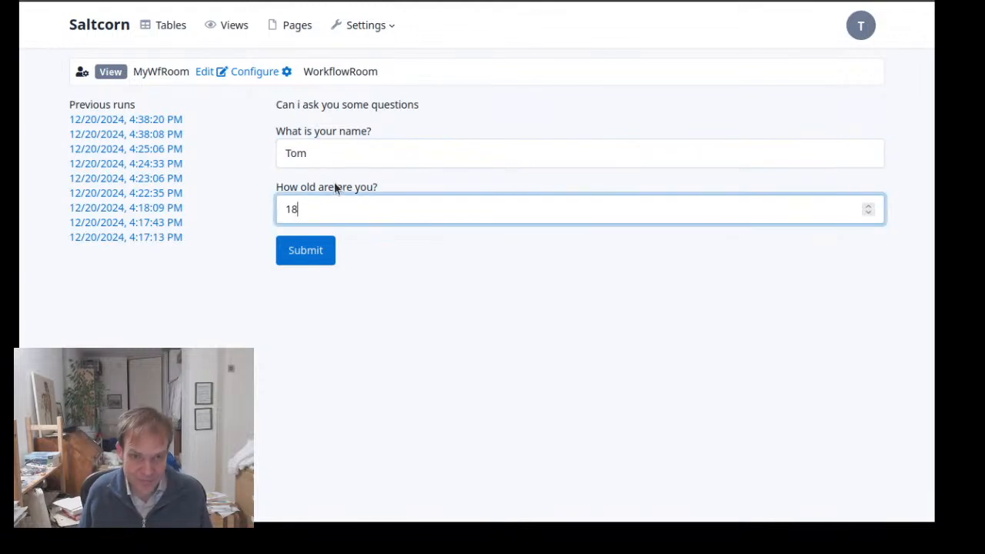
pyautogui.click(318, 252)
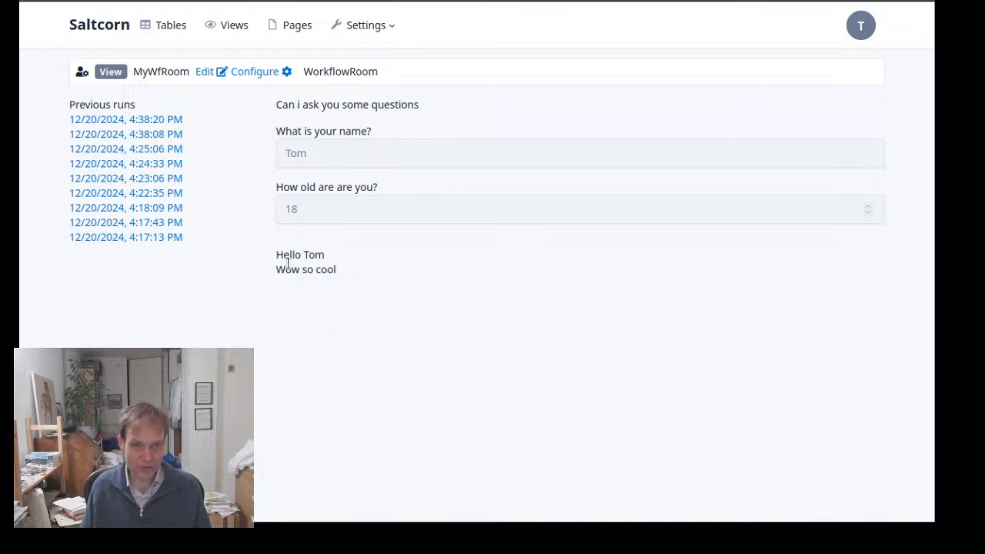
# Open the triggers list in the Events settings, create a new trigger and name it ChatGPT
pyautogui.click(366, 34)
pyautogui.click(310, 200)
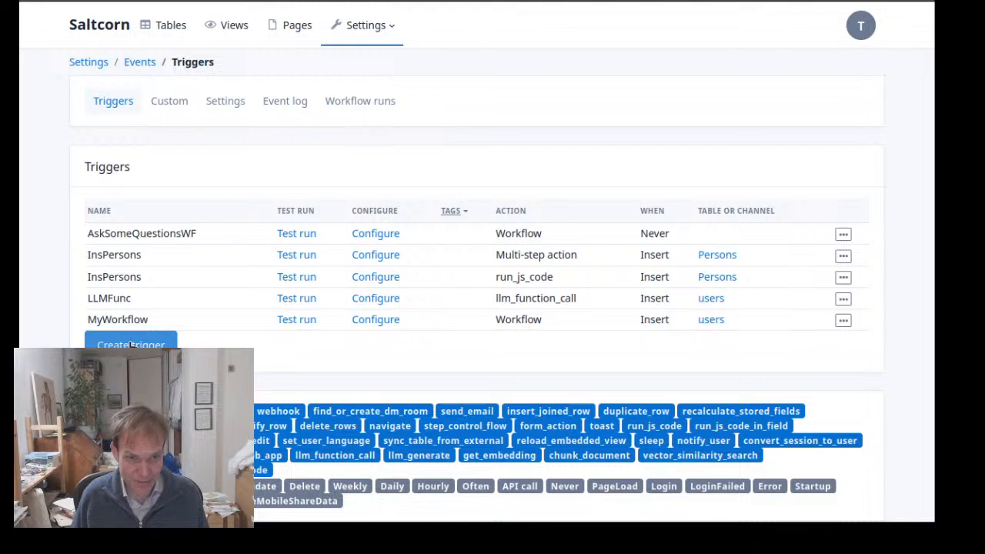
pyautogui.click(131, 345)
pyautogui.click(283, 213)
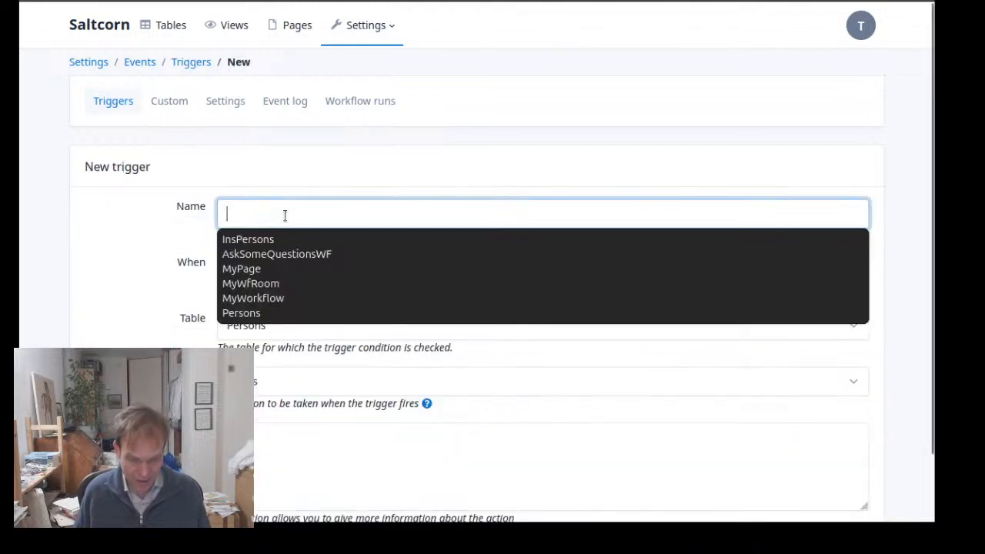
pyautogui.write('ChatGPT')
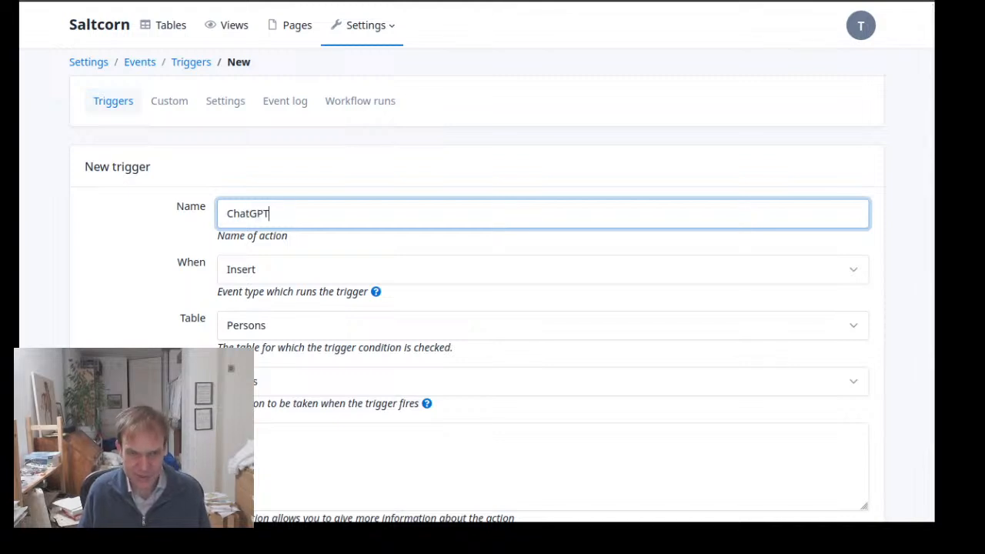
# Set the ChatGPT trigger's event to Never and its action to Workflow, and save the trigger
pyautogui.click(333, 277)
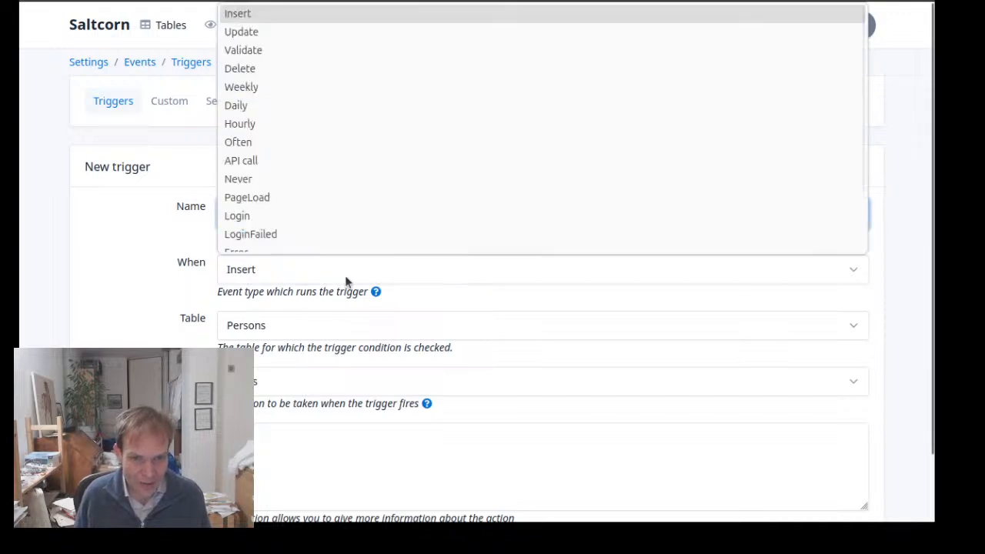
pyautogui.scroll(-2, 322, 127)
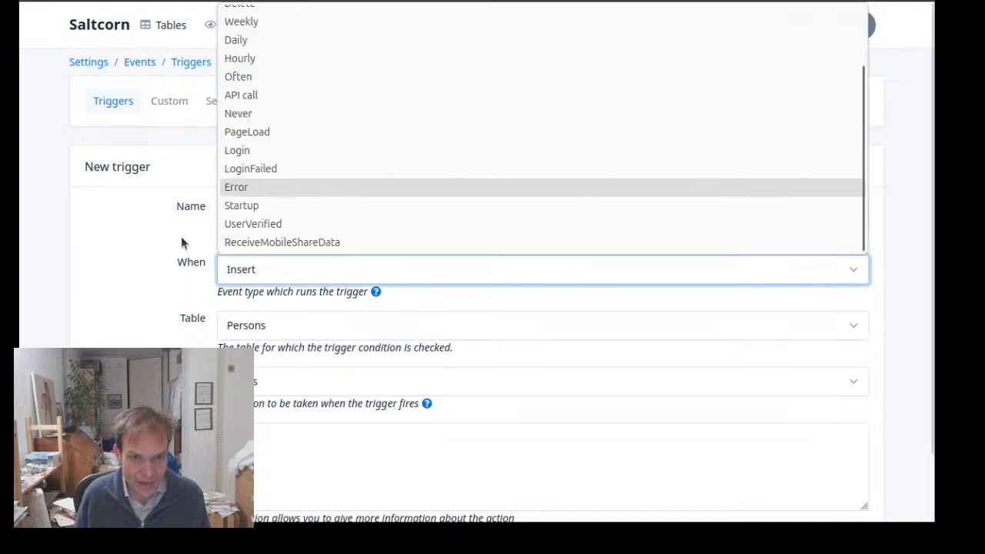
pyautogui.click(146, 277)
pyautogui.click(292, 273)
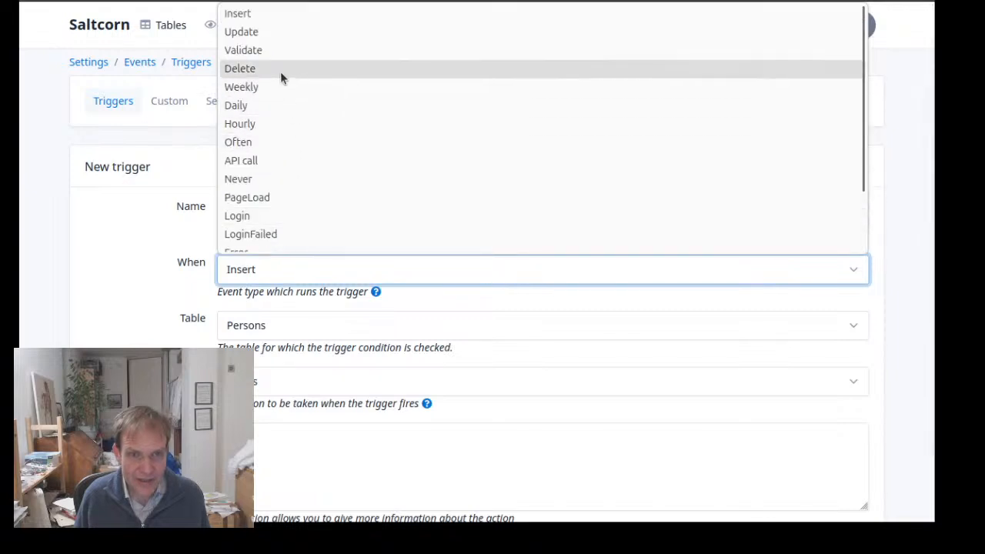
pyautogui.click(315, 180)
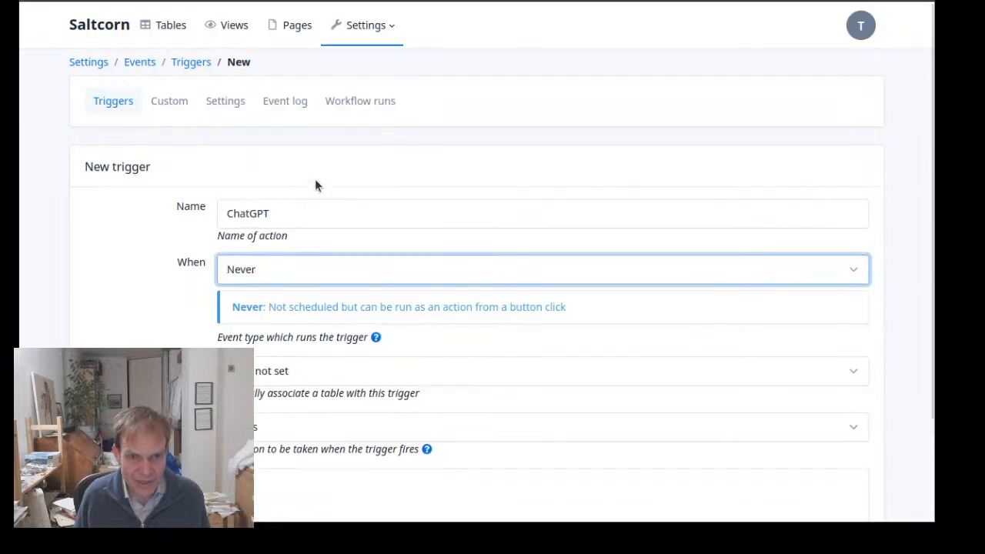
pyautogui.click(345, 434)
pyautogui.scroll(-5, 297, 288)
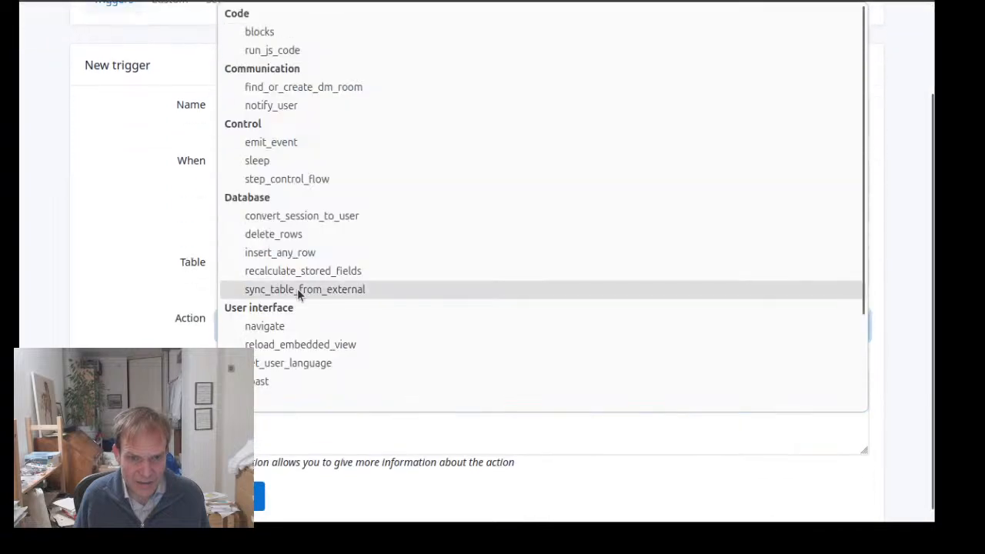
pyautogui.click(292, 401)
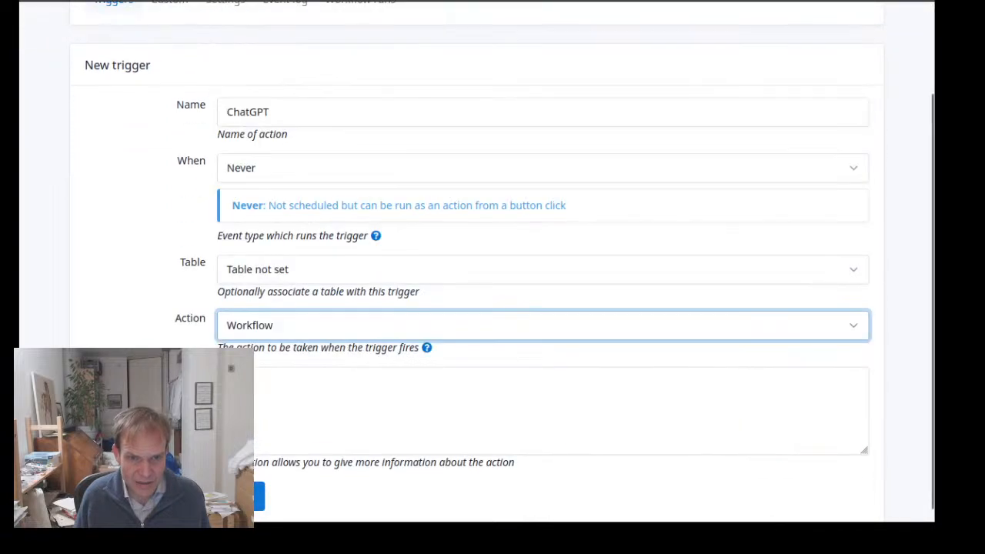
pyautogui.click(259, 496)
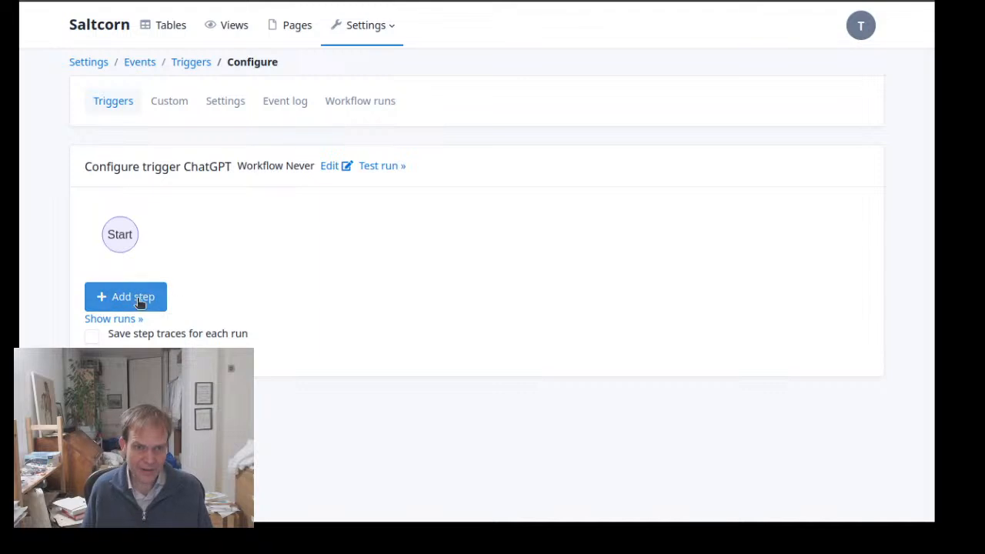
# Add a first step to the ChatGPT workflow and name it askq
pyautogui.click(133, 298)
pyautogui.click(292, 248)
pyautogui.hotkey('ctrl', 'a')
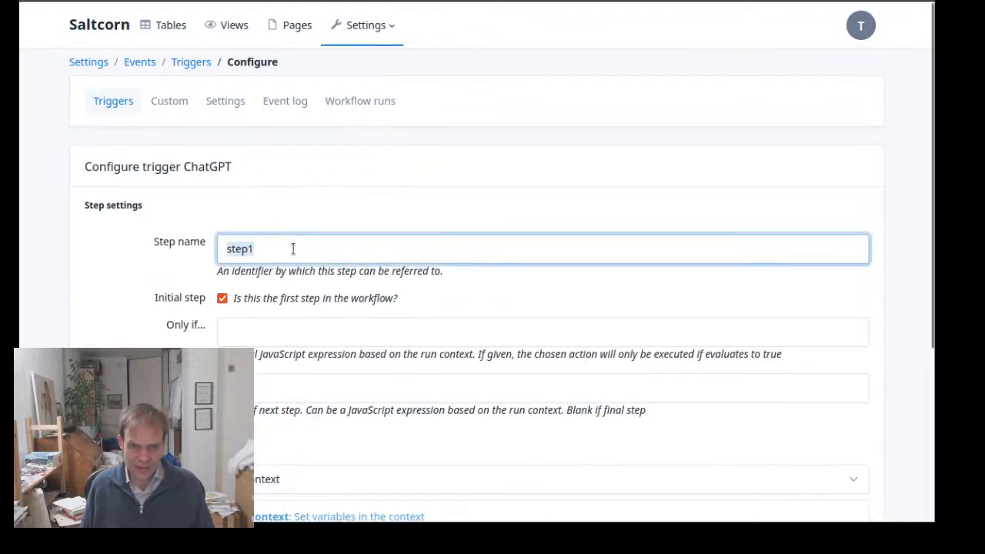
pyautogui.write('askq')
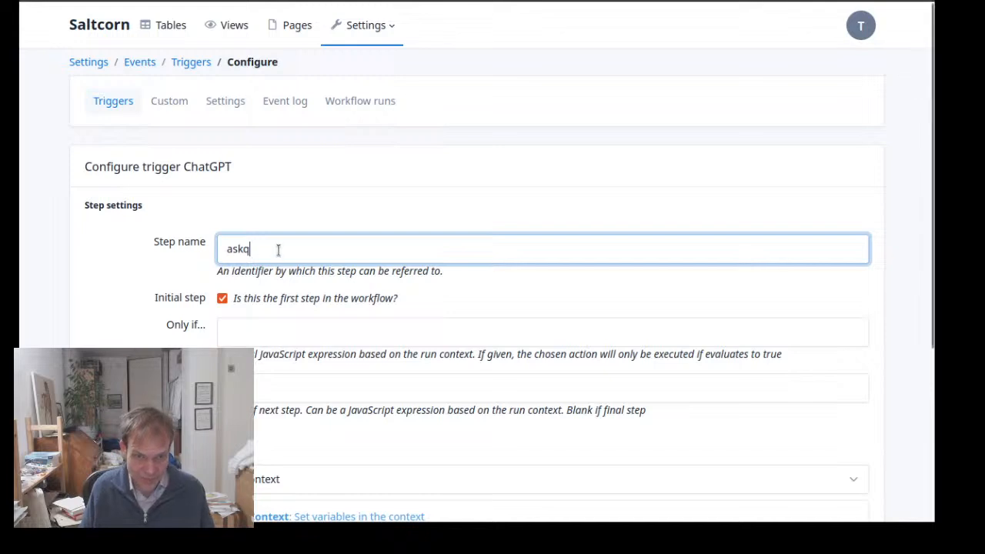
# Set the action of the askq step to UserForm
pyautogui.scroll(-3, 293, 285)
pyautogui.click(336, 246)
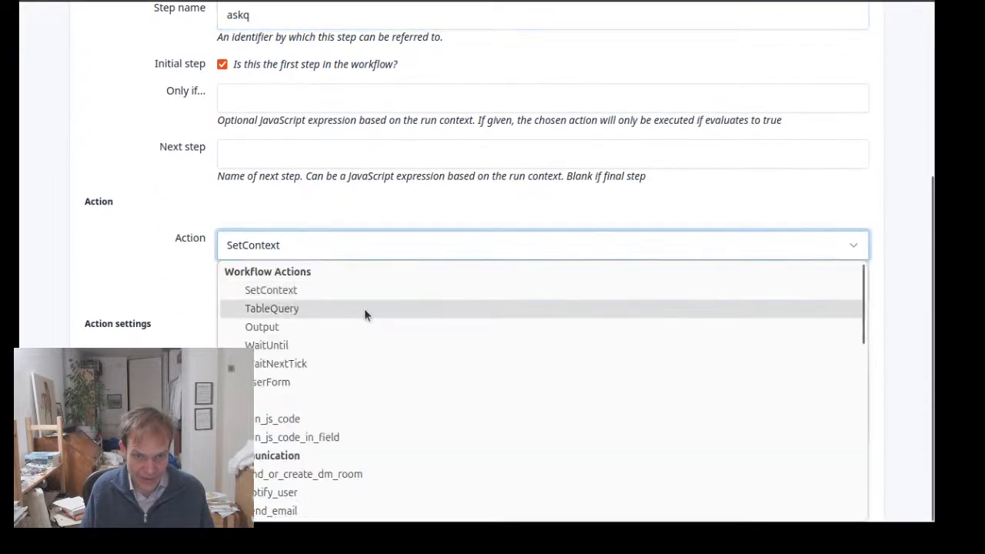
pyautogui.scroll(-3, 363, 312)
pyautogui.scroll(3, 363, 308)
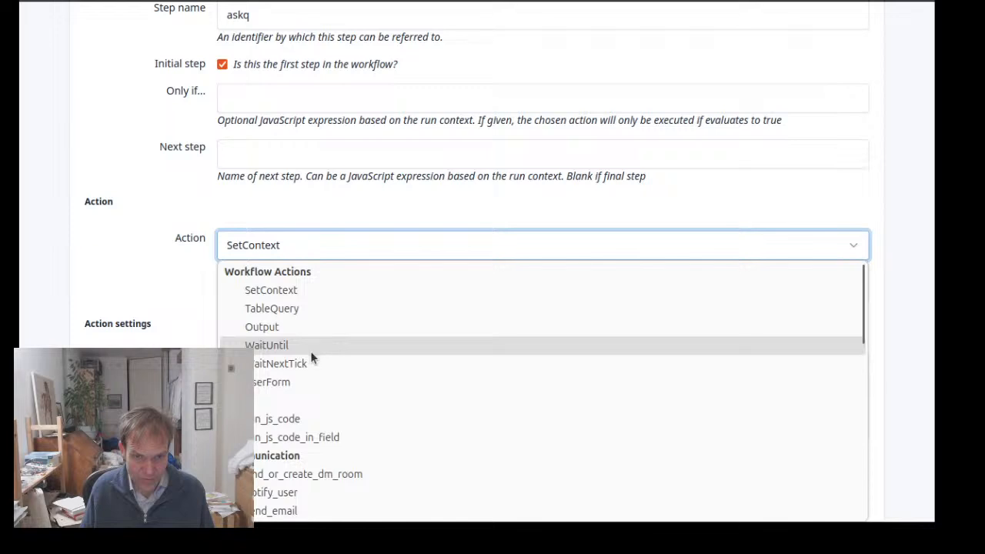
pyautogui.click(312, 418)
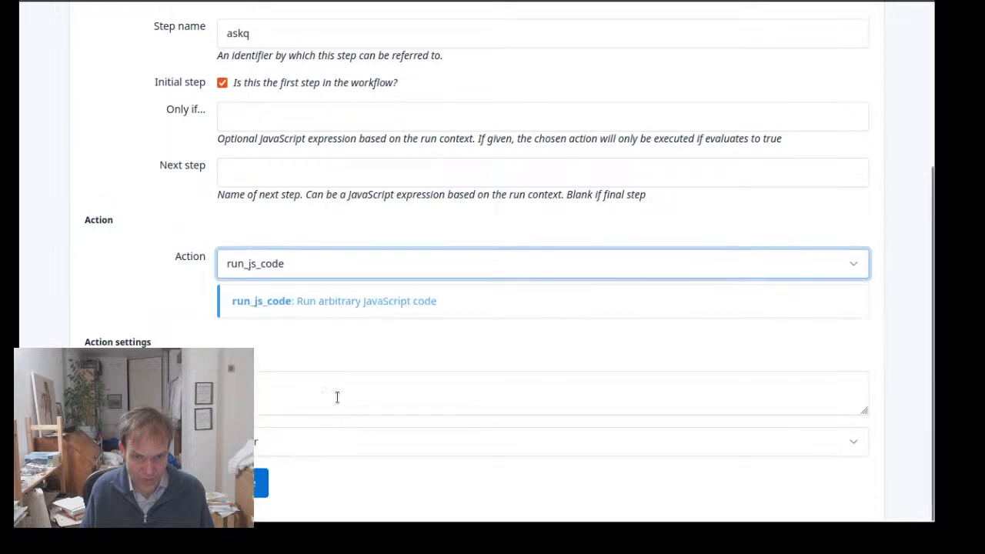
pyautogui.click(305, 264)
pyautogui.scroll(1, 317, 109)
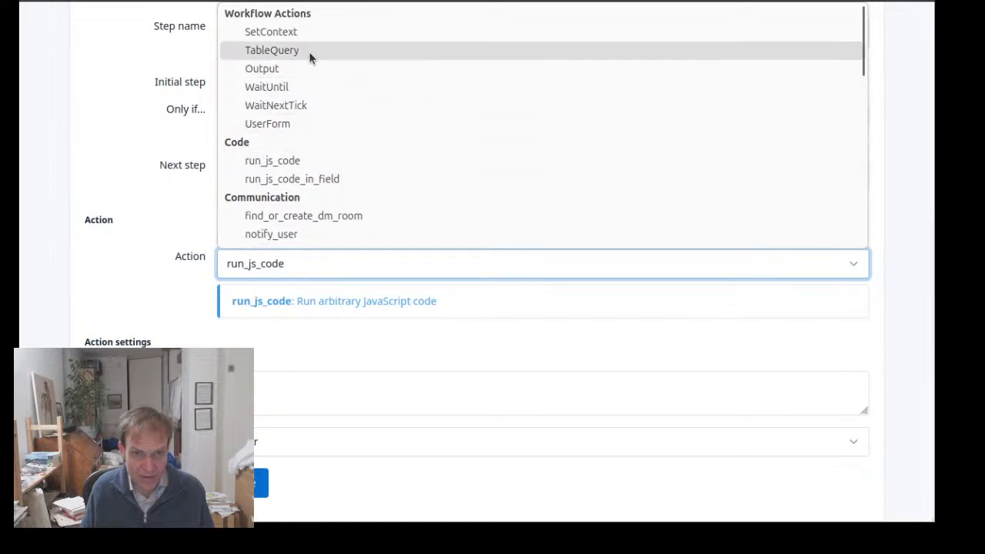
pyautogui.click(282, 124)
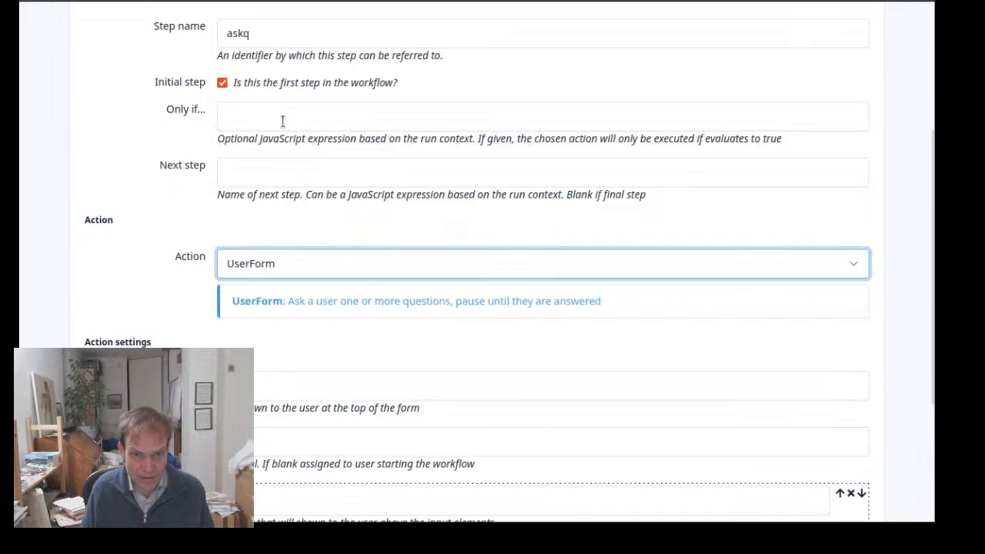
# Label the form's question "What is your question" and make its input type Free text
pyautogui.scroll(-3, 311, 405)
pyautogui.click(306, 290)
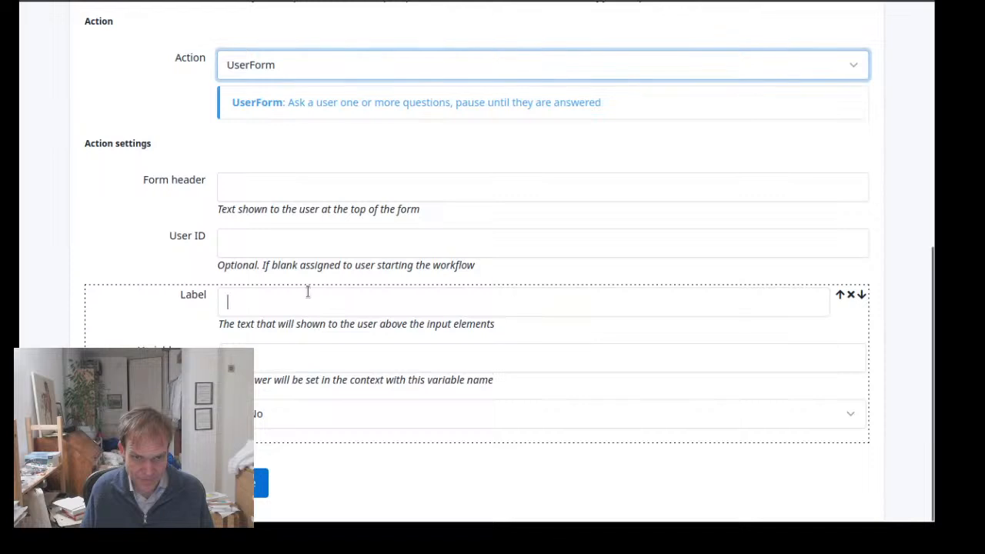
pyautogui.write('What')
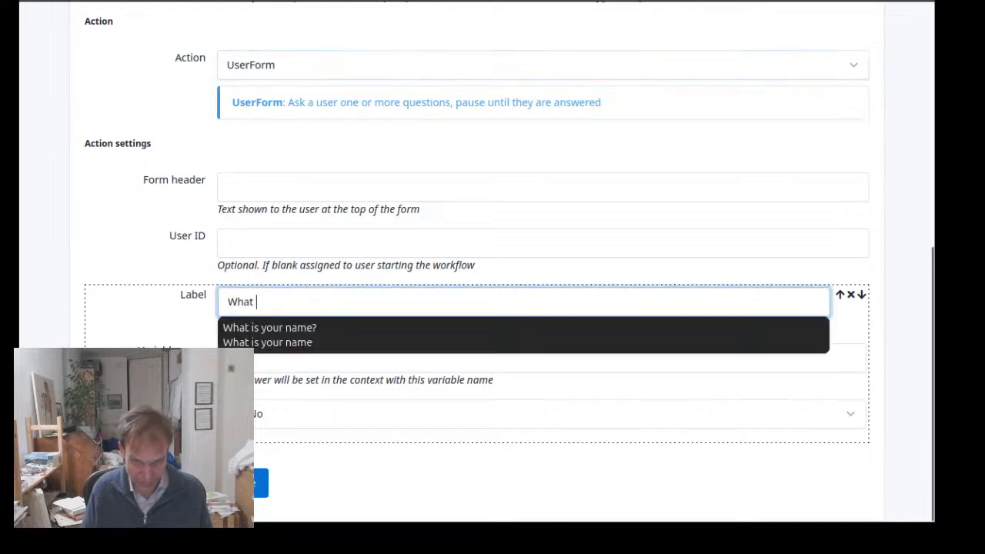
pyautogui.press('BackSpace')
pyautogui.press('BackSpace')
pyautogui.press('BackSpace')
pyautogui.press('BackSpace')
pyautogui.write('QW')
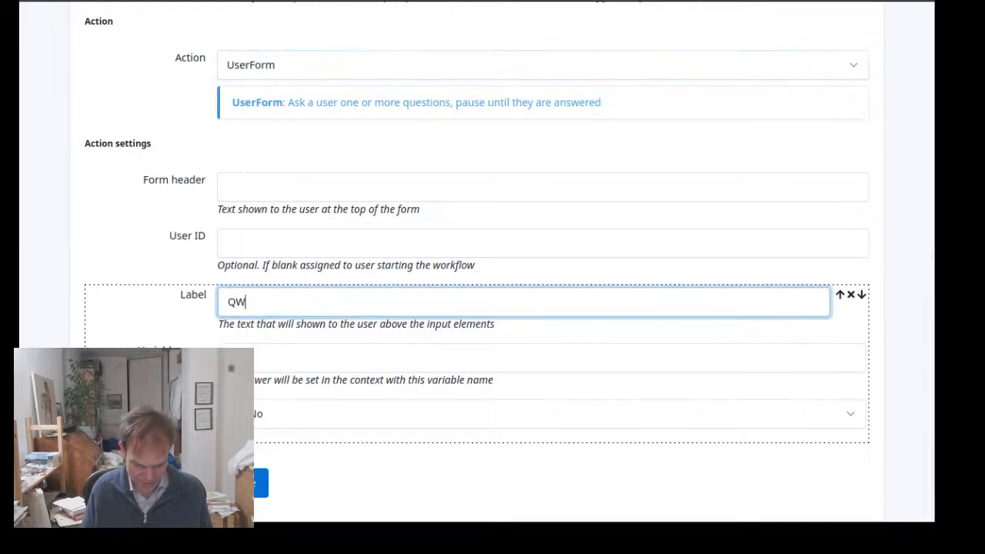
pyautogui.press('BackSpace')
pyautogui.press('BackSpace')
pyautogui.write('What is')
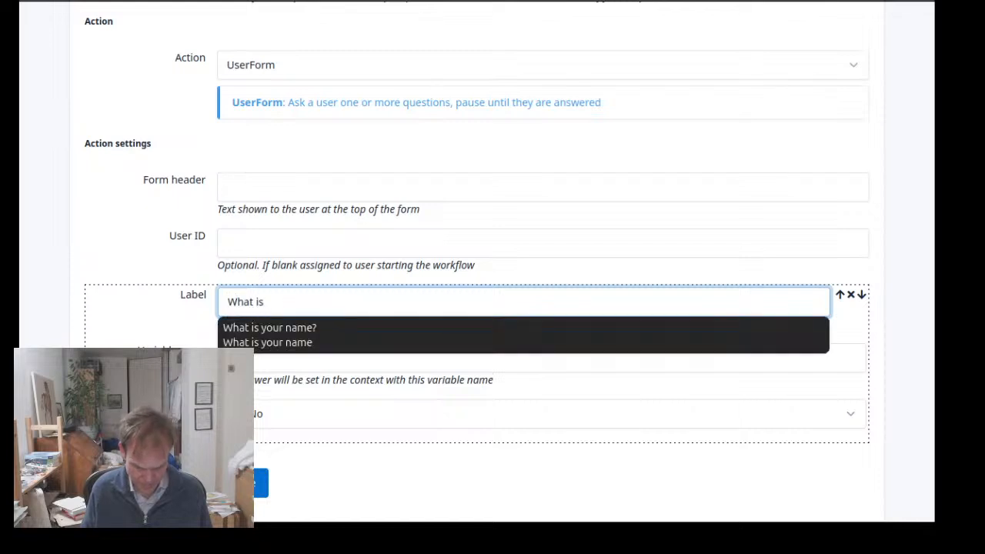
pyautogui.write(' your question')
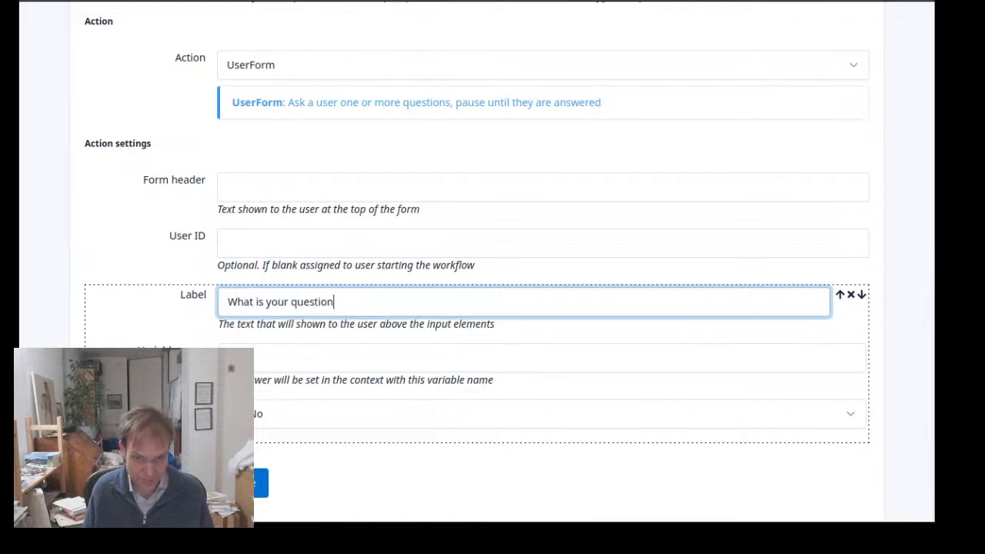
pyautogui.click(306, 362)
pyautogui.click(279, 424)
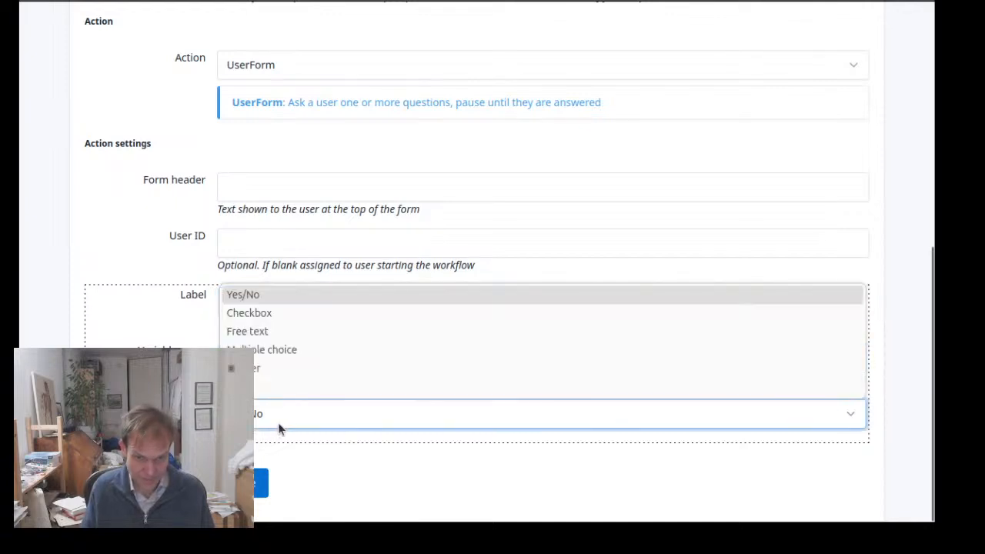
pyautogui.click(287, 332)
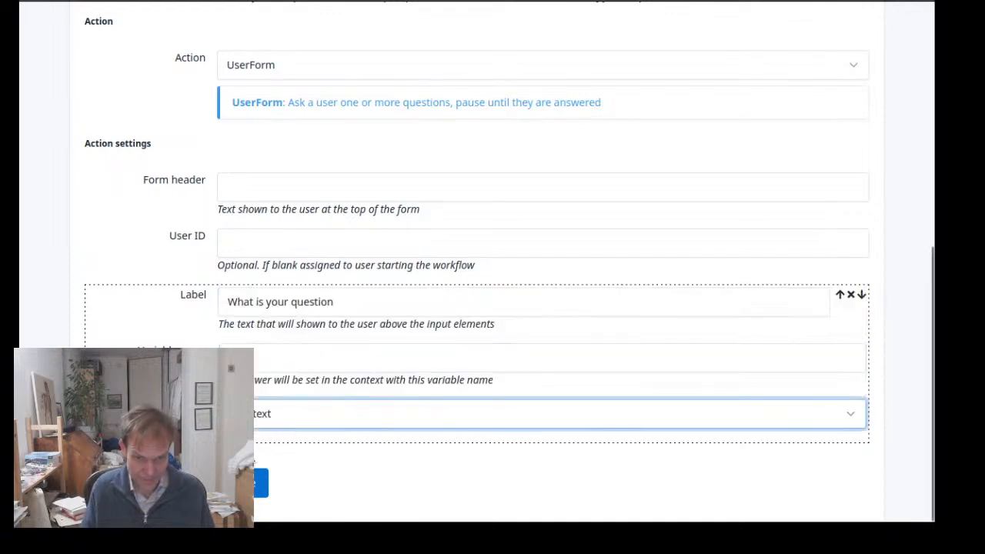
# Store the form's answer in a variable named question and save the askq step
pyautogui.scroll(5, 297, 323)
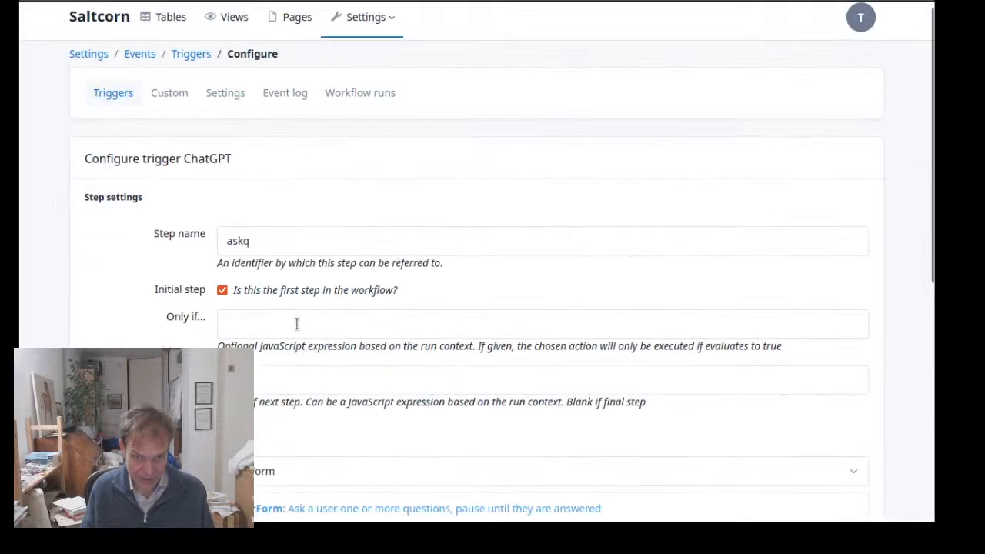
pyautogui.scroll(-4, 297, 325)
pyautogui.scroll(-2, 254, 370)
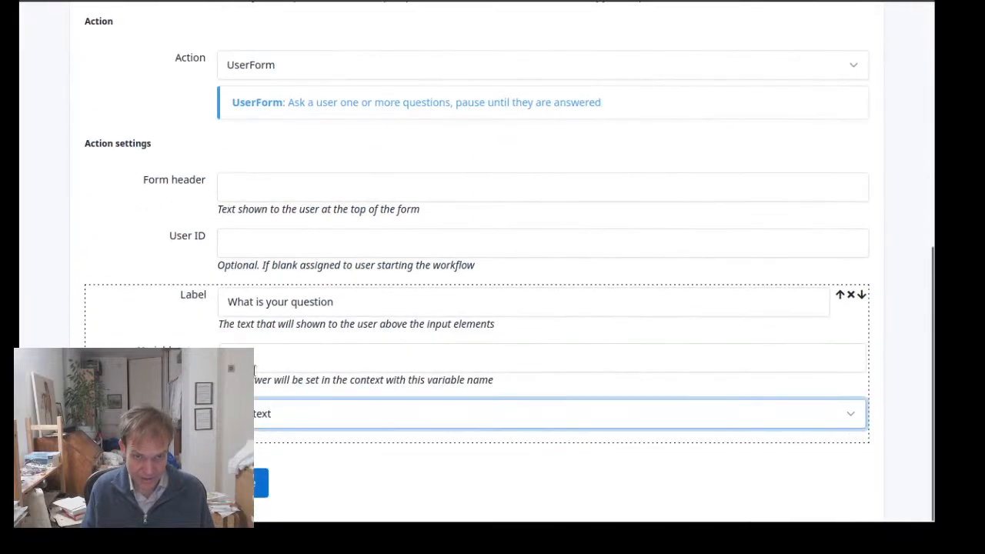
pyautogui.scroll(4, 236, 333)
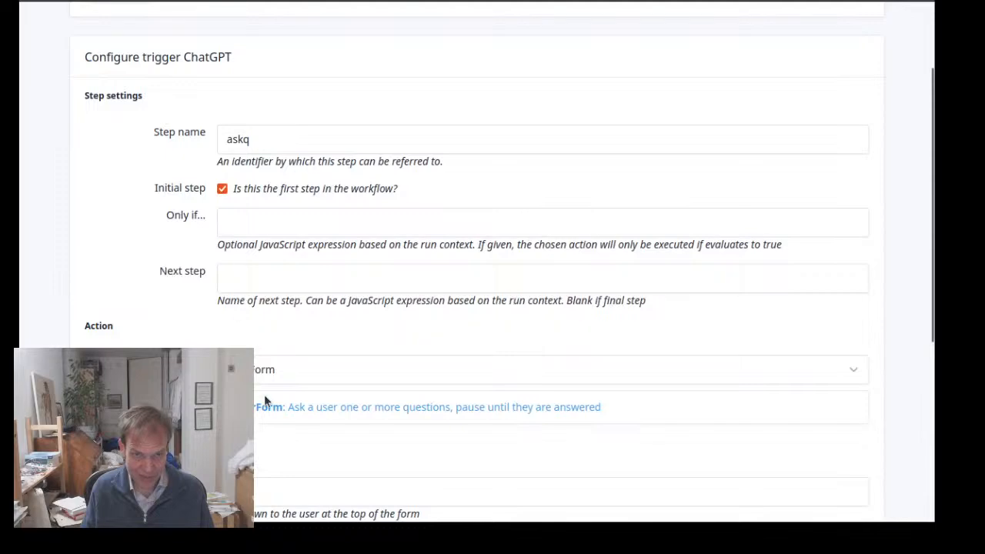
pyautogui.scroll(-4, 272, 230)
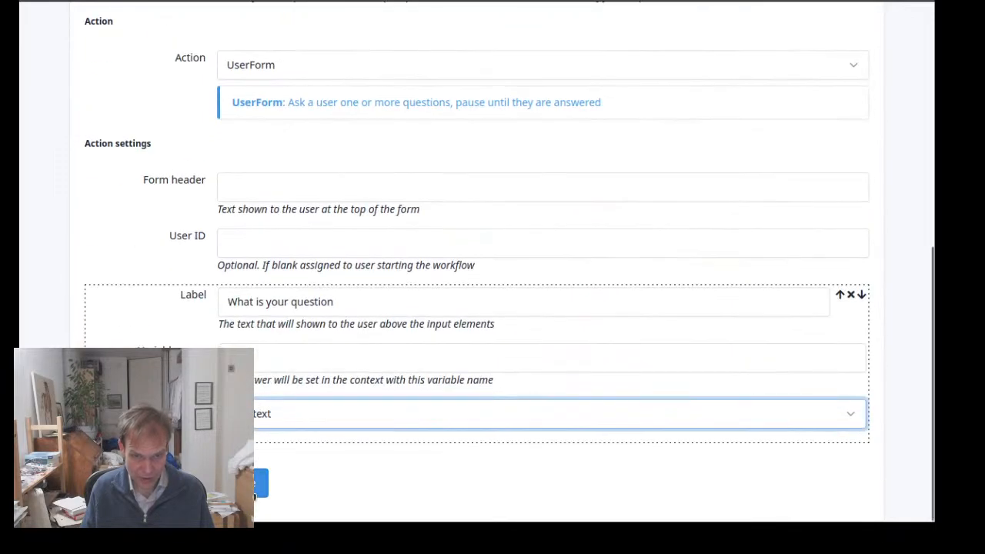
pyautogui.click(243, 358)
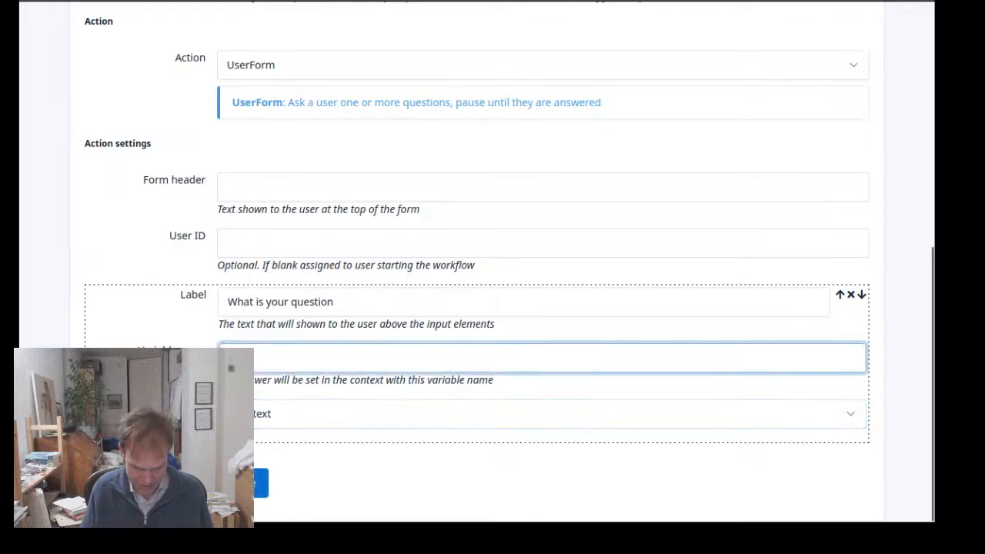
pyautogui.write('question')
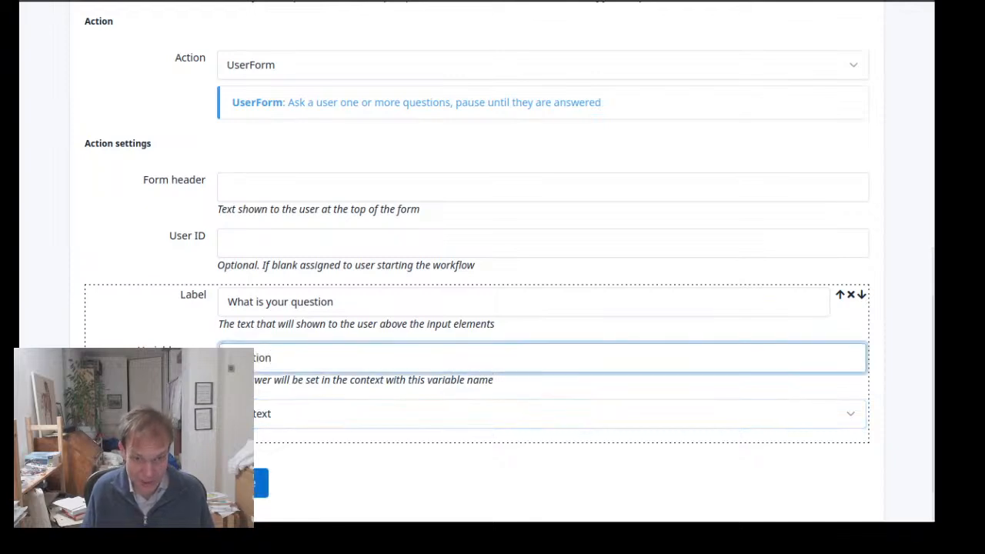
pyautogui.click(242, 482)
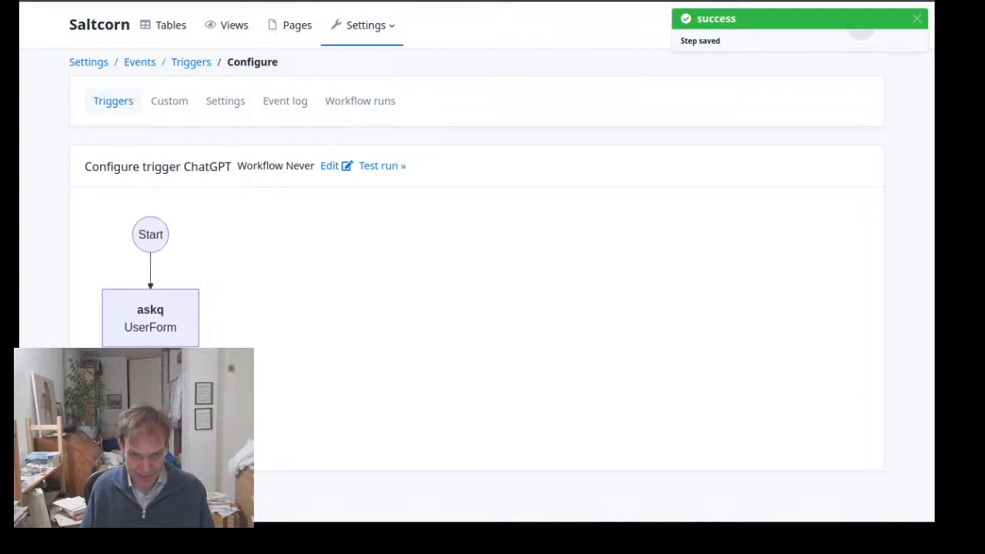
# Add a second step to the ChatGPT workflow
pyautogui.click(150, 400)
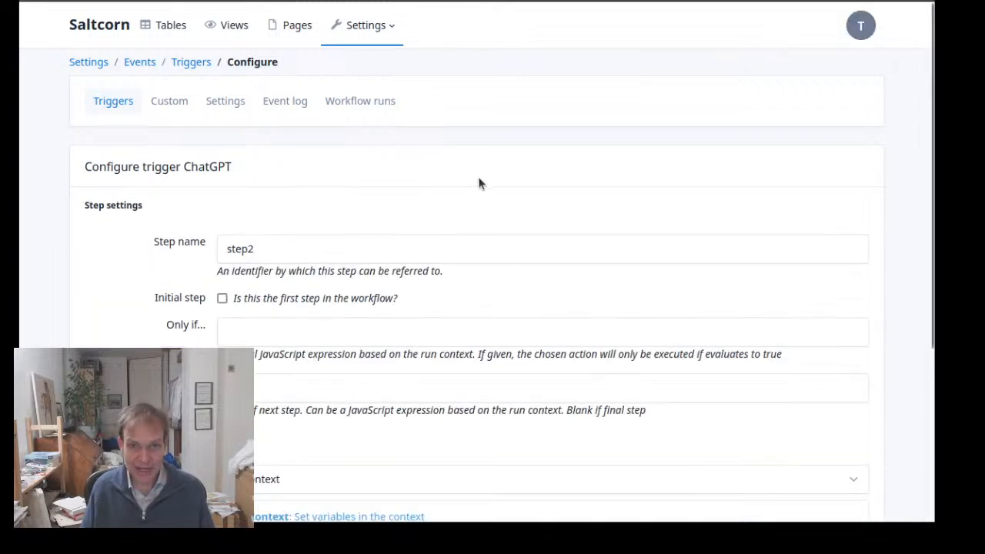
# Check which modules are installed in the module store, and return to the new workflow step's settings
pyautogui.click(385, 37)
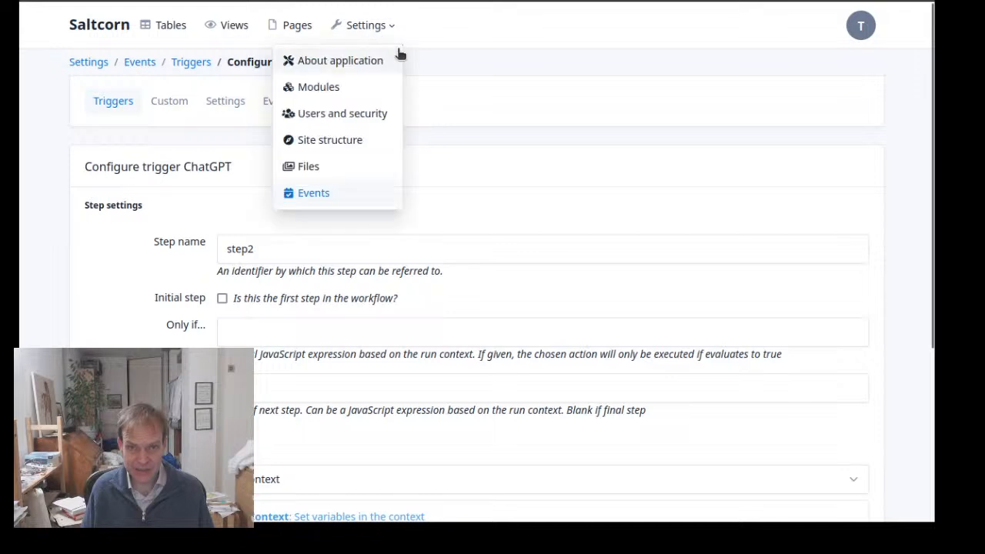
pyautogui.click(353, 61)
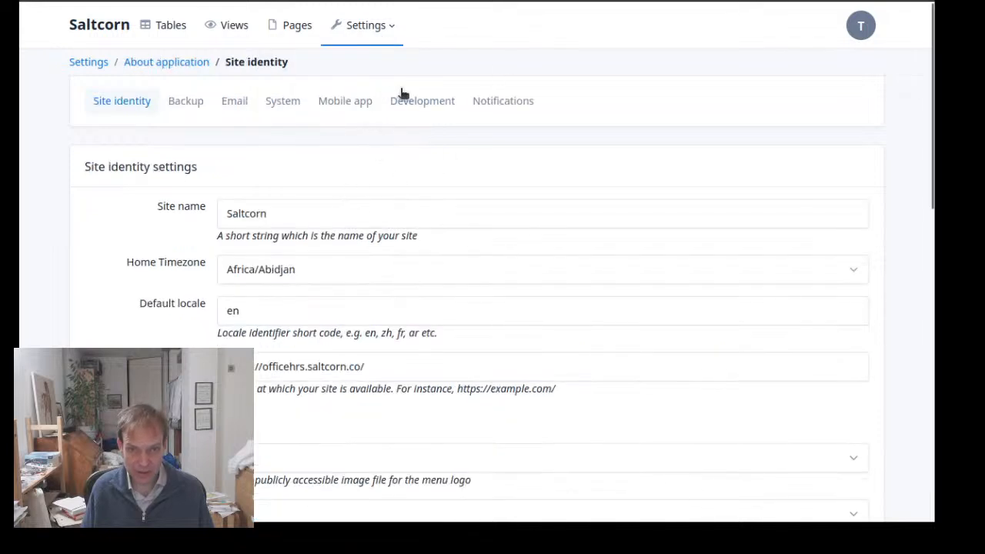
pyautogui.click(387, 25)
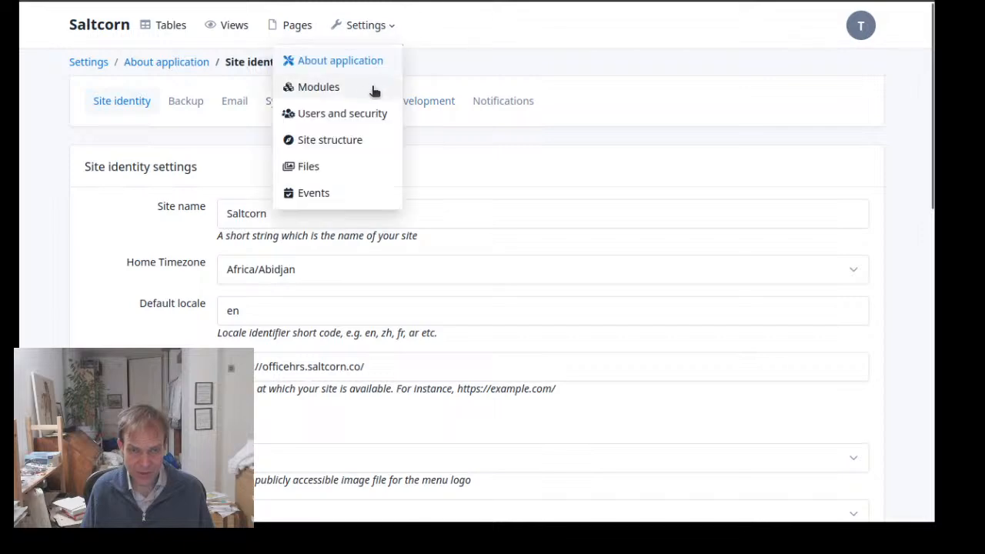
pyautogui.click(372, 91)
pyautogui.scroll(-2, 407, 183)
pyautogui.scroll(2, 307, 139)
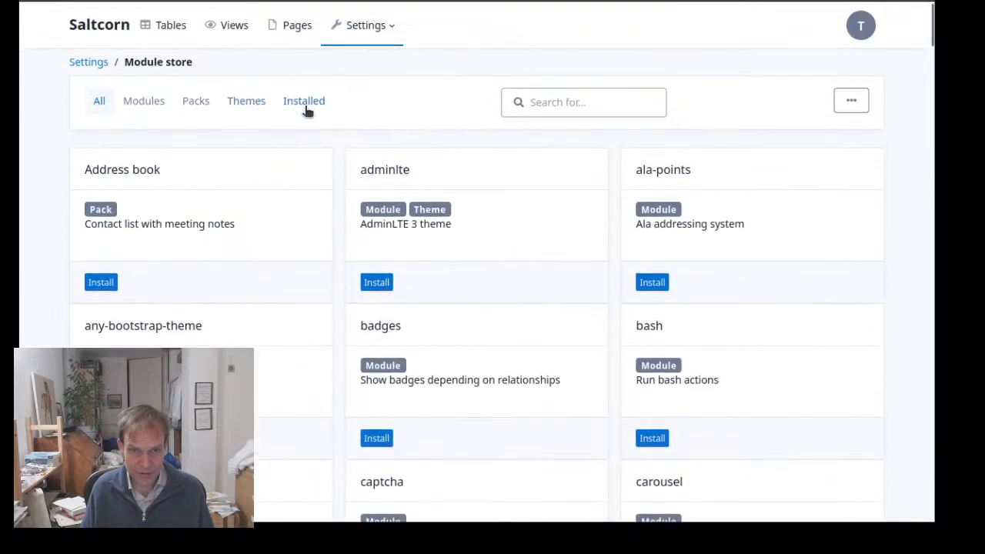
pyautogui.click(304, 108)
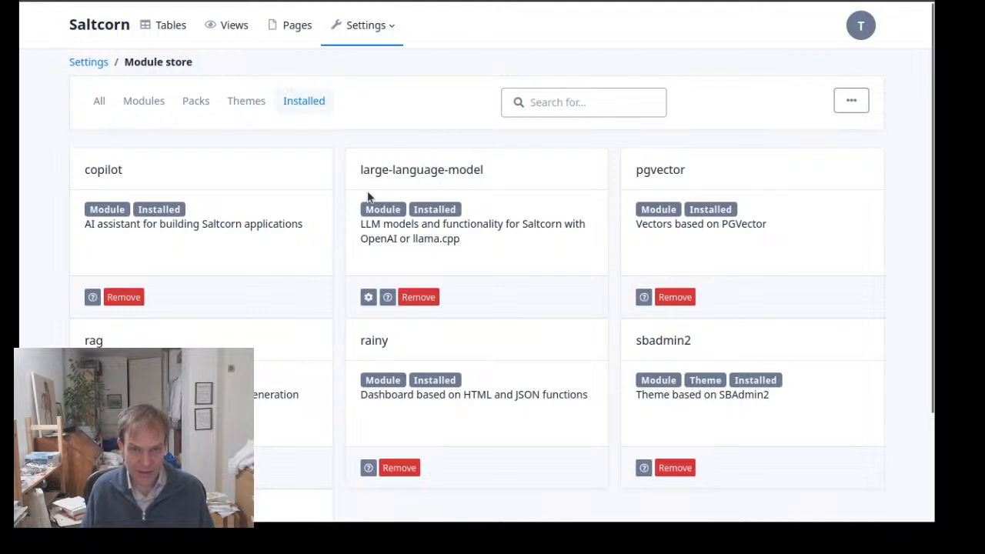
pyautogui.click(469, 2)
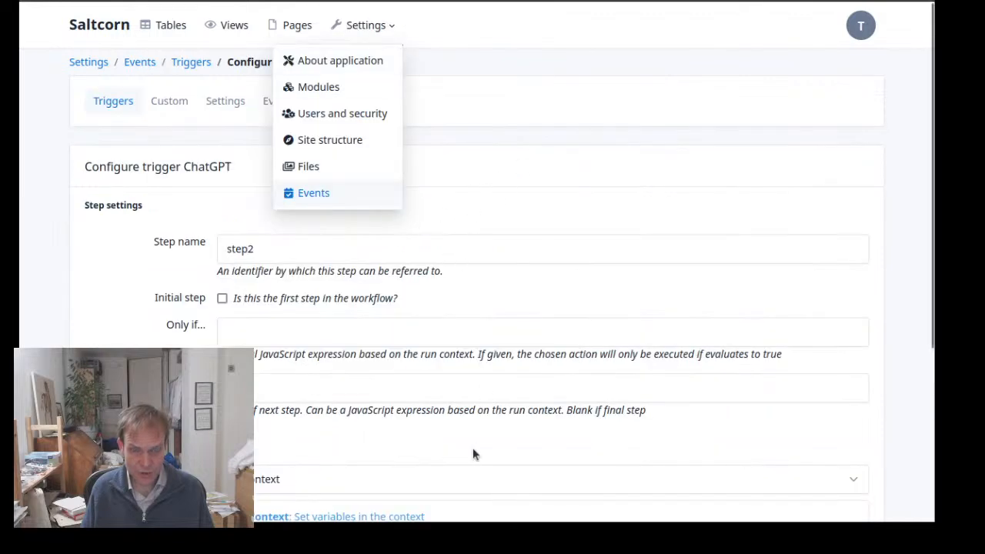
# Set the action of the new workflow step to llm_generate
pyautogui.scroll(-3, 473, 454)
pyautogui.click(409, 272)
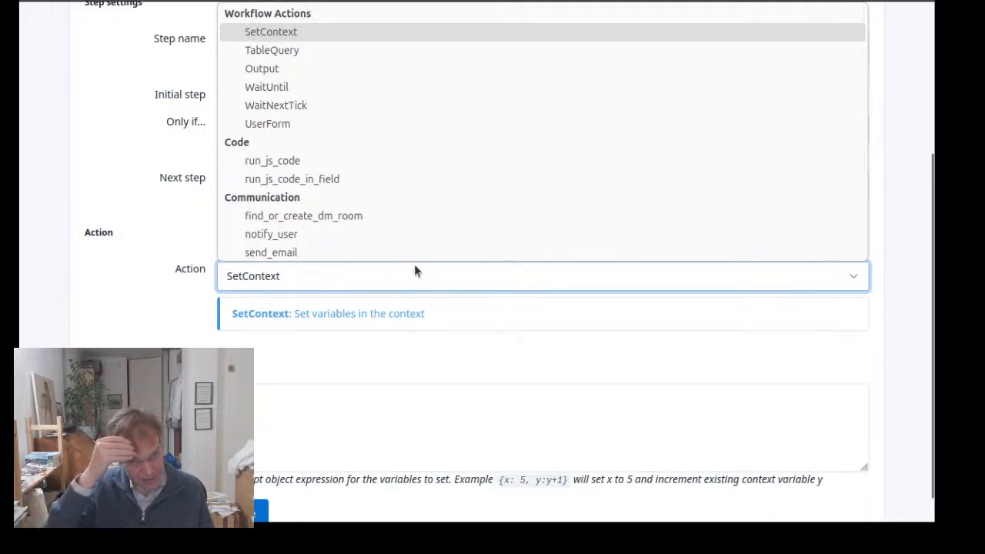
pyautogui.scroll(-10, 444, 192)
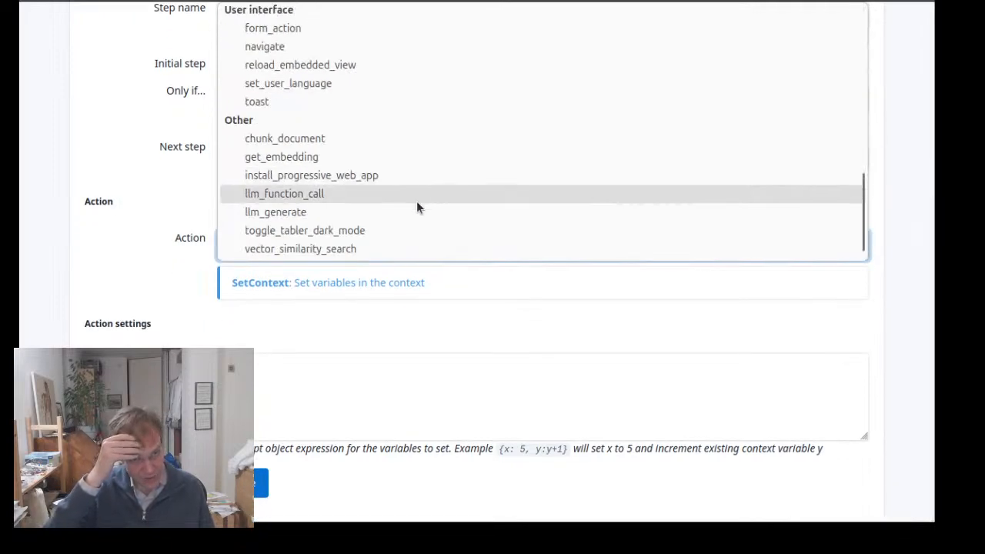
pyautogui.click(357, 225)
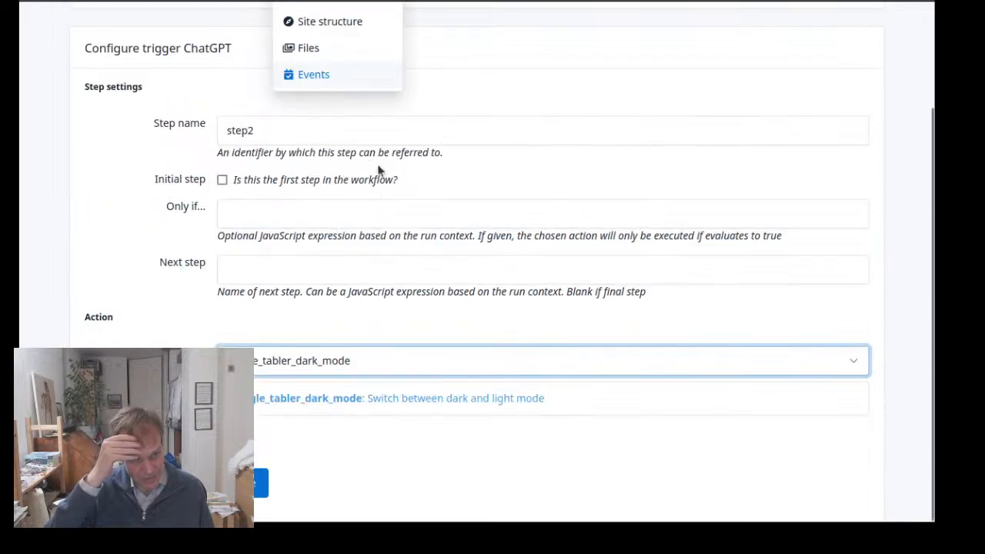
pyautogui.click(366, 355)
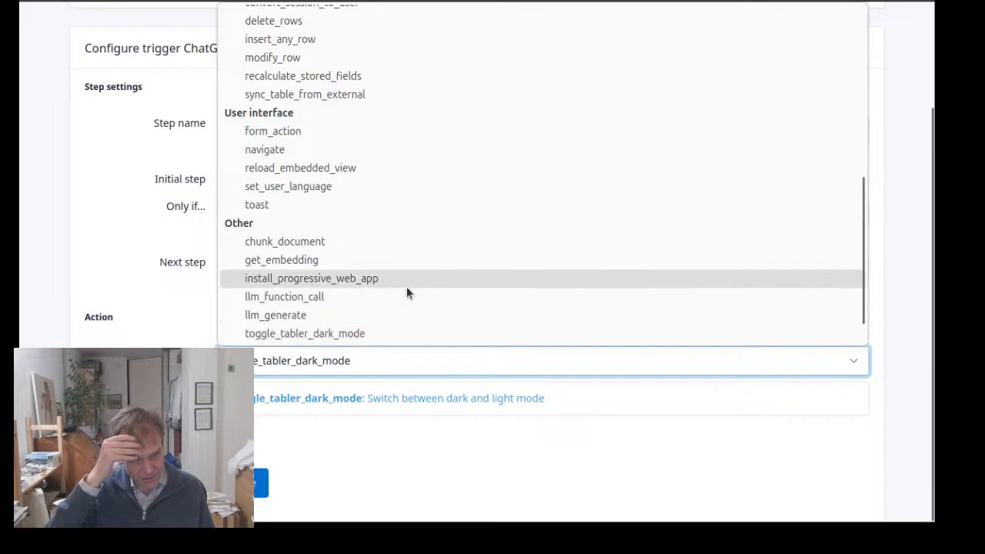
pyautogui.click(374, 315)
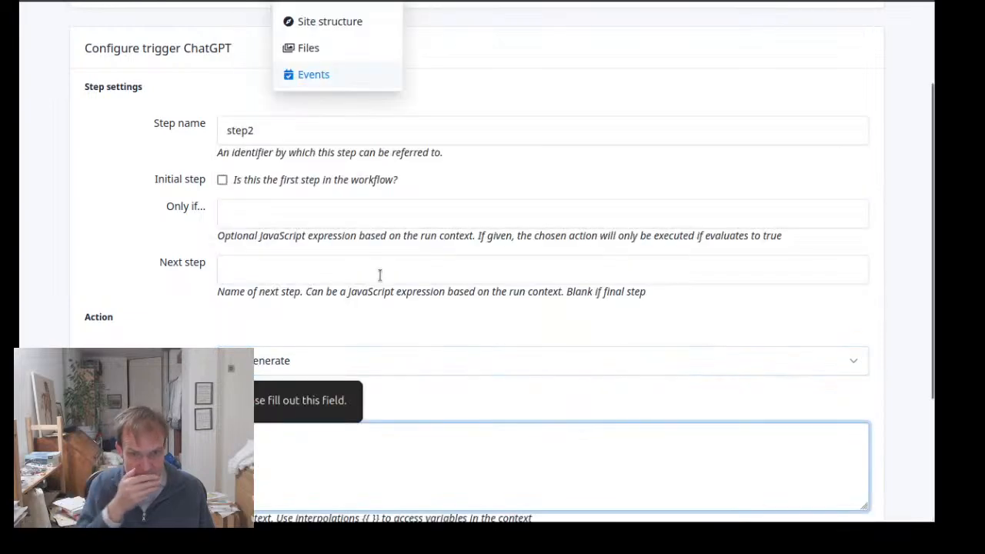
# Enter {{ question }} as the prompt of the llm_generate action
pyautogui.scroll(-2, 380, 275)
pyautogui.scroll(1, 346, 266)
pyautogui.scroll(1, 349, 265)
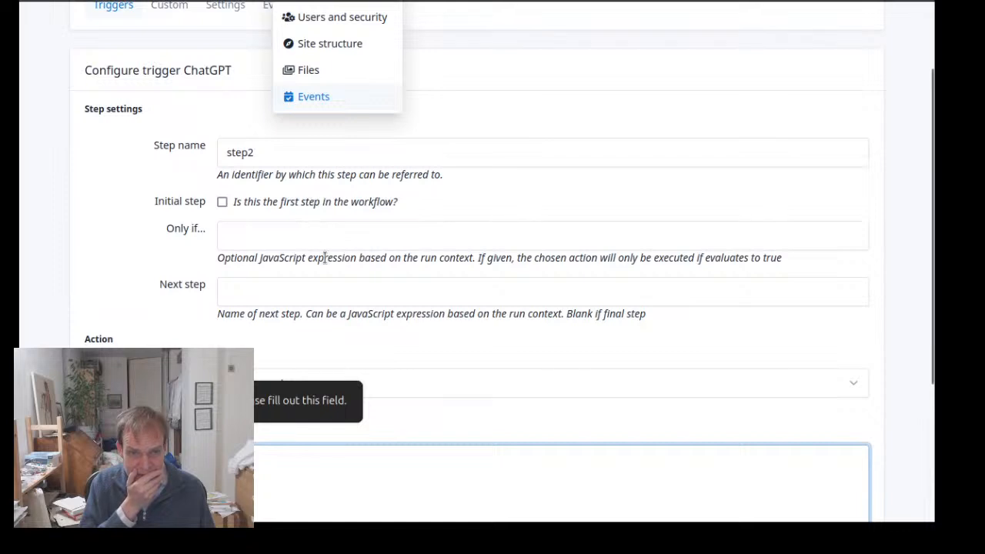
pyautogui.scroll(-4, 323, 258)
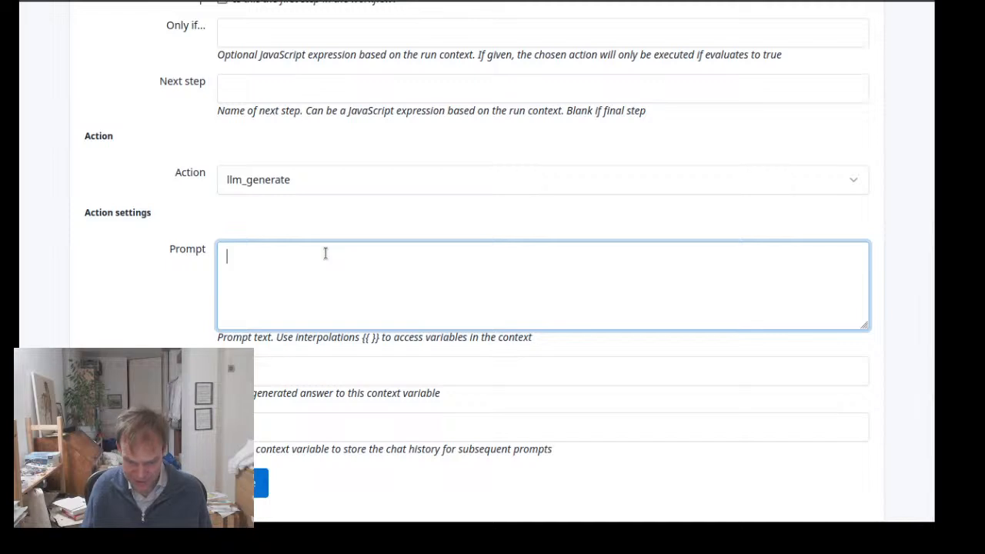
pyautogui.write('{{ ')
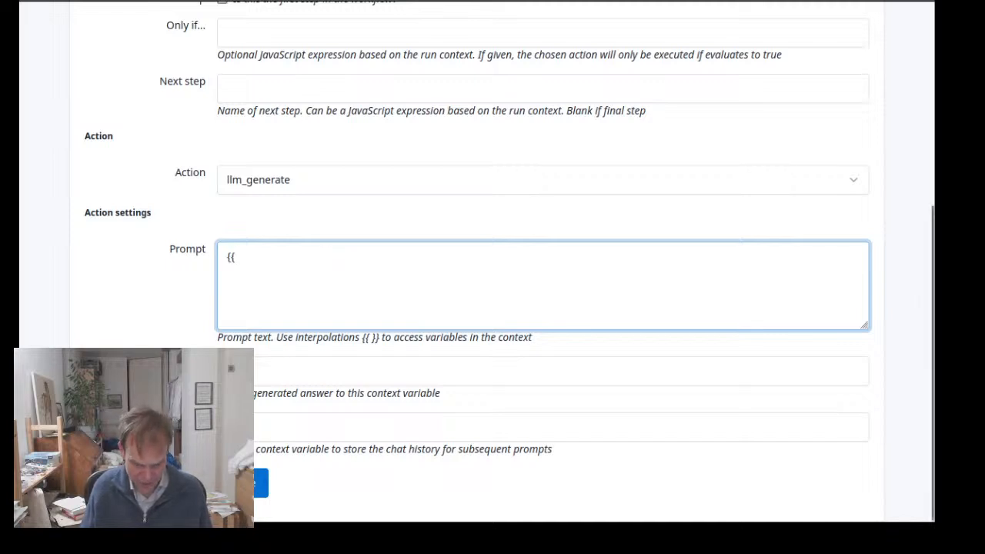
pyautogui.write('questions')
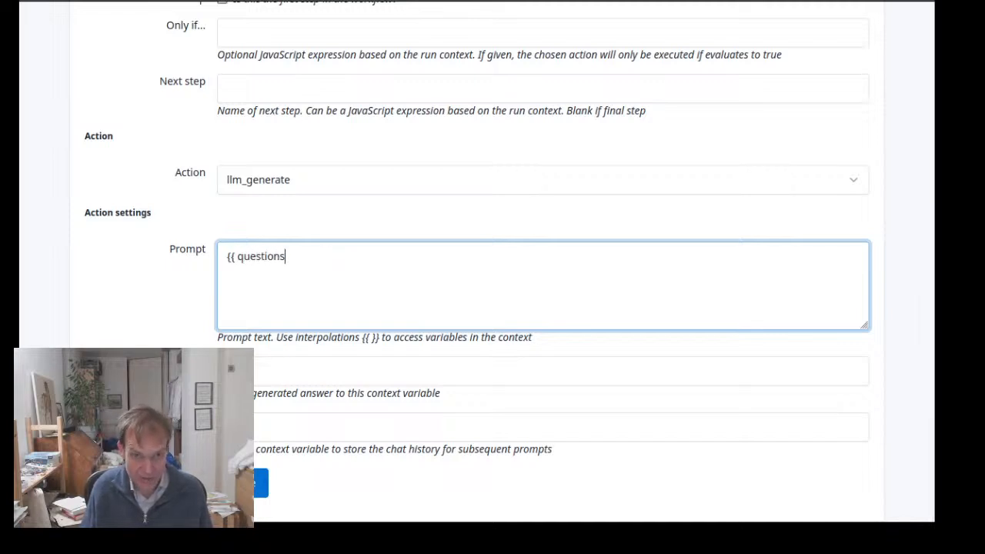
pyautogui.press('BackSpace')
pyautogui.press('BackSpace')
pyautogui.write('}}')
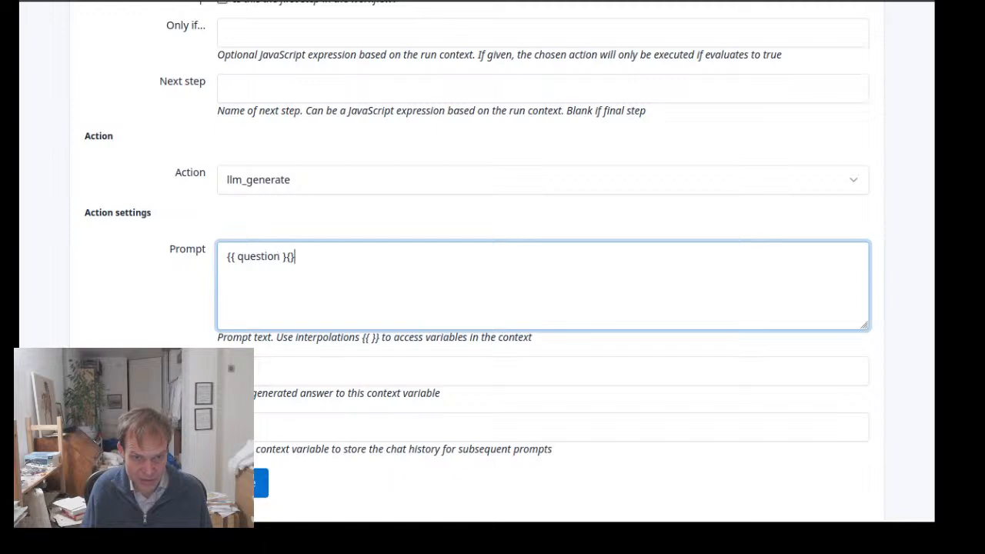
pyautogui.press('BackSpace')
pyautogui.press('BackSpace')
pyautogui.press('BackSpace')
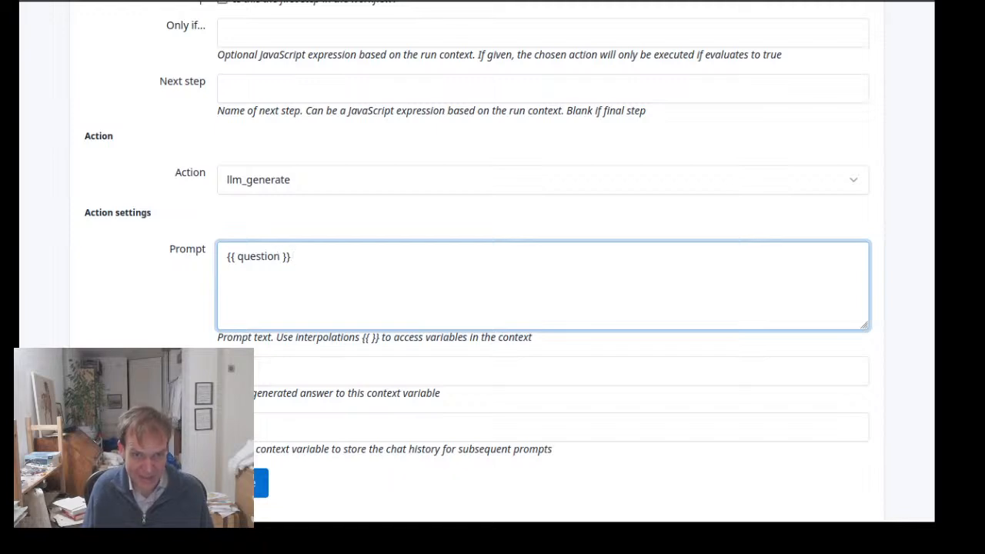
# Store the generated answer in a context variable named answer, leave the chat history variable blank, and save the step
pyautogui.click(299, 364)
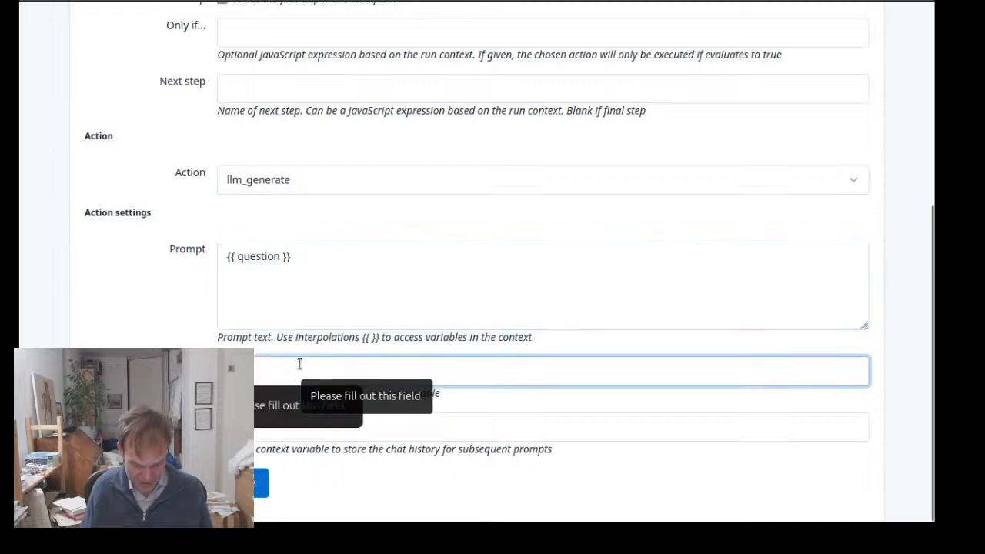
pyautogui.write('answer')
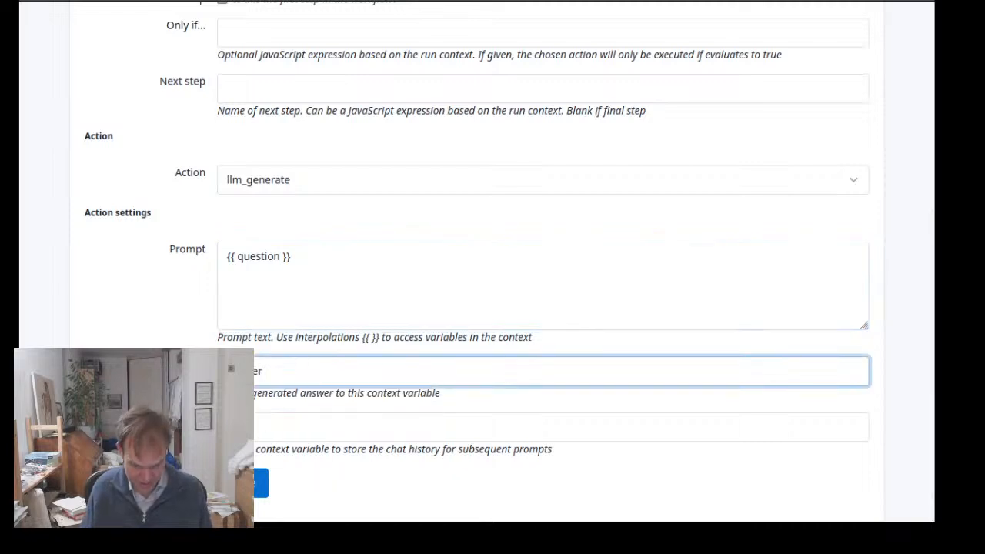
pyautogui.click(308, 429)
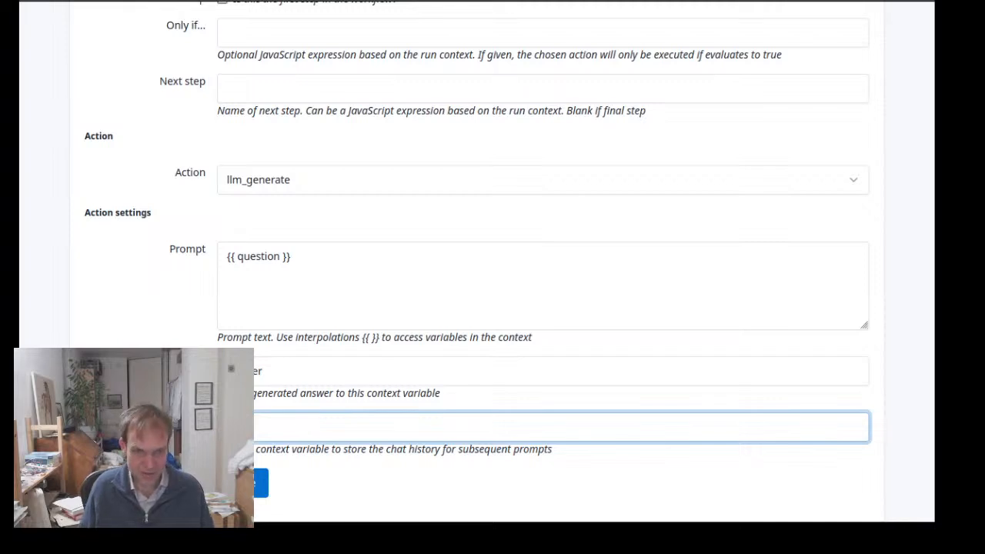
pyautogui.click(265, 482)
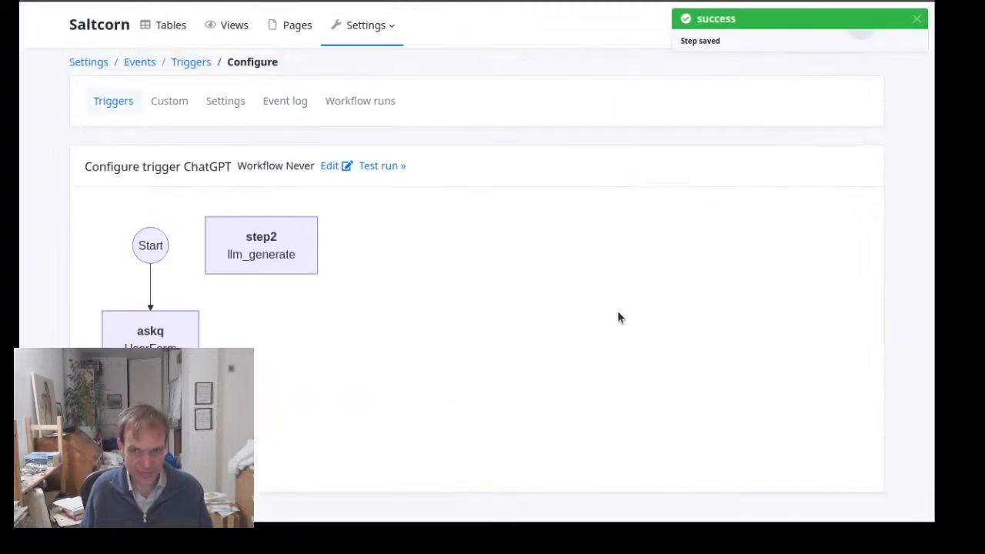
# Rename the llm_generate step as gen and save it
pyautogui.click(264, 236)
pyautogui.moveTo(281, 246); pyautogui.dragTo(193, 241)
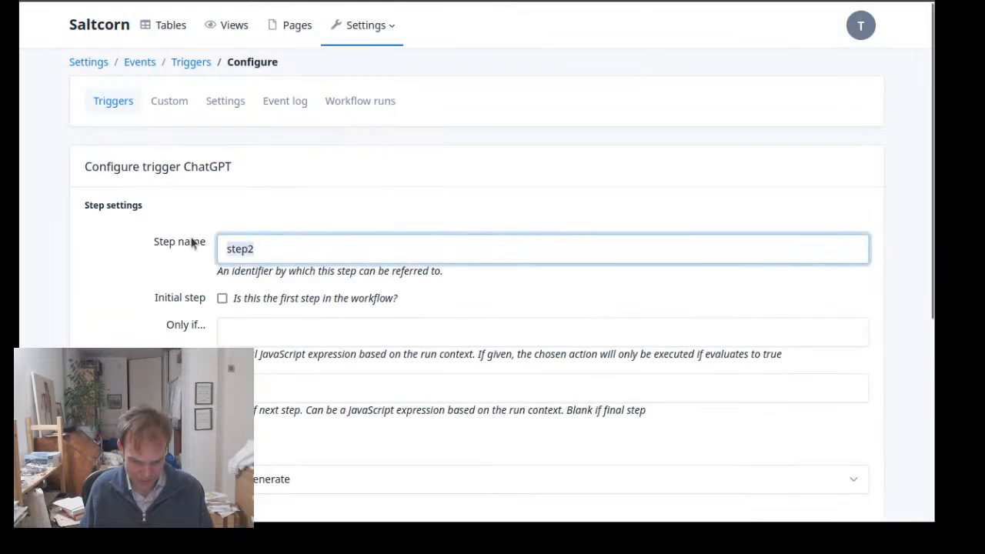
pyautogui.write('gen')
pyautogui.press('Return')
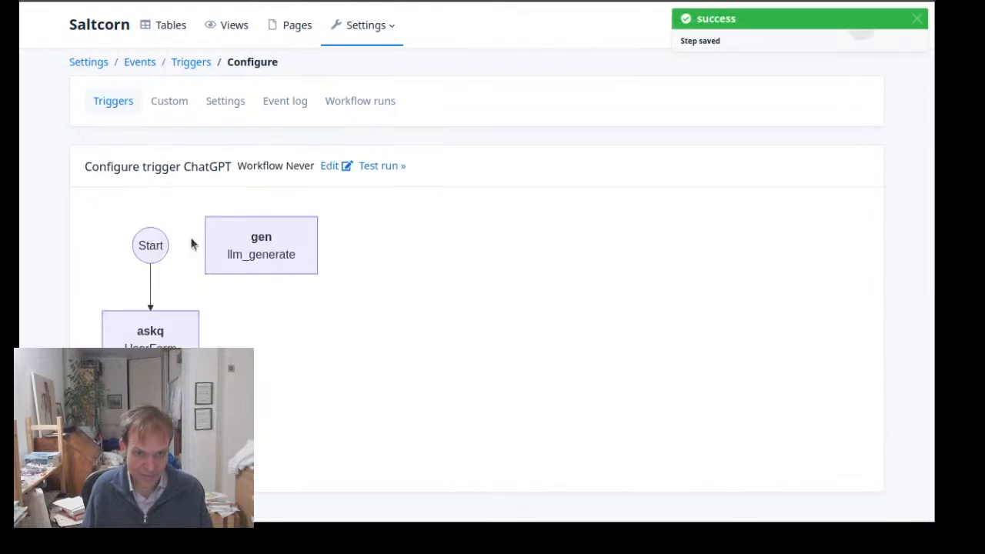
# Set gen as the next step of the askq step and save the change
pyautogui.click(161, 323)
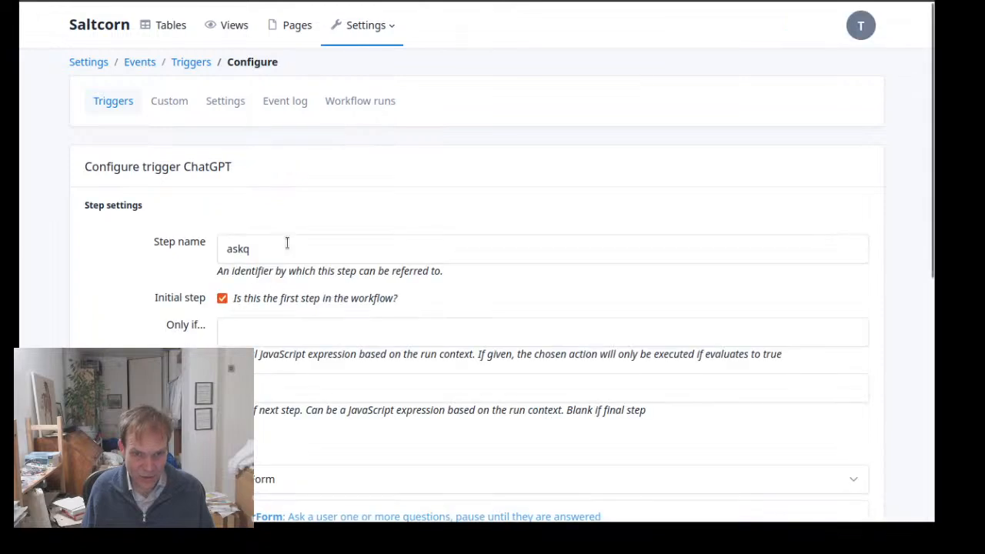
pyautogui.click(296, 387)
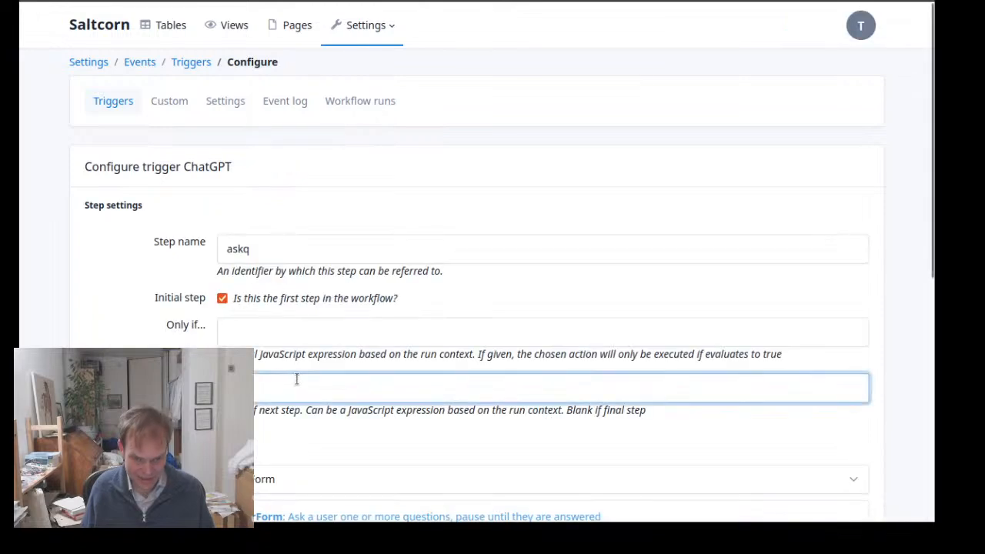
pyautogui.write('gen')
pyautogui.scroll(-4, 297, 387)
pyautogui.scroll(-2, 296, 387)
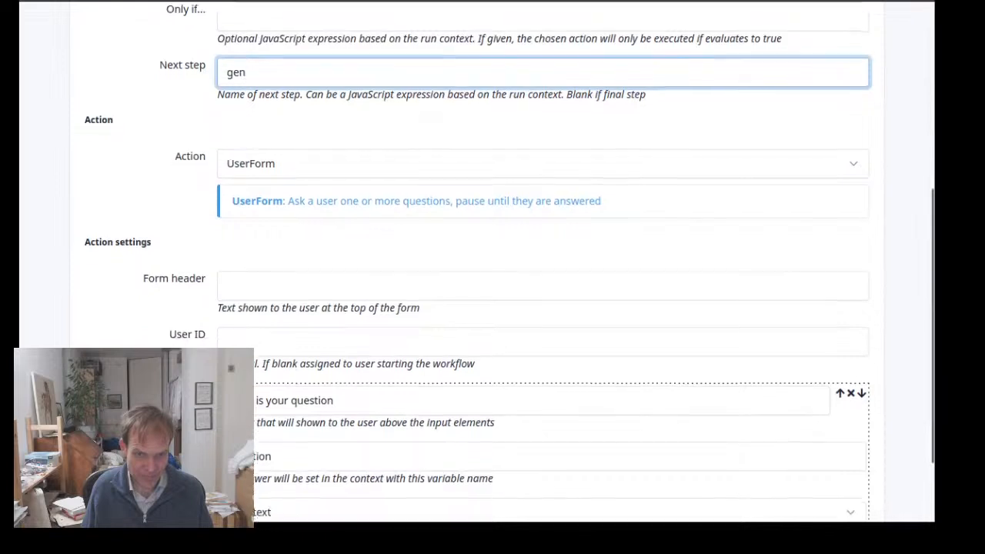
pyautogui.click(260, 482)
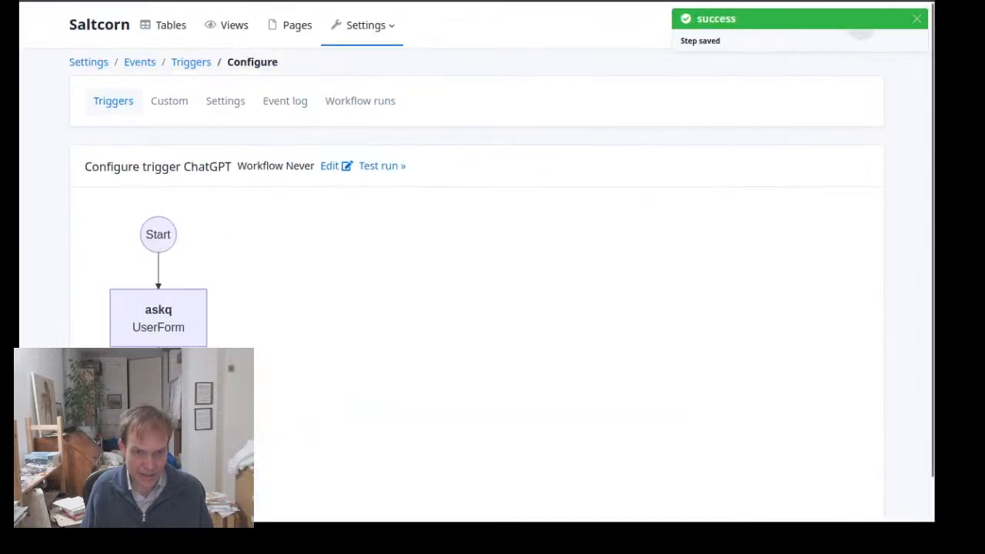
# Add a third step to the ChatGPT workflow and name it show_ans
pyautogui.click(123, 512)
pyautogui.click(300, 247)
pyautogui.doubleClick(300, 247)
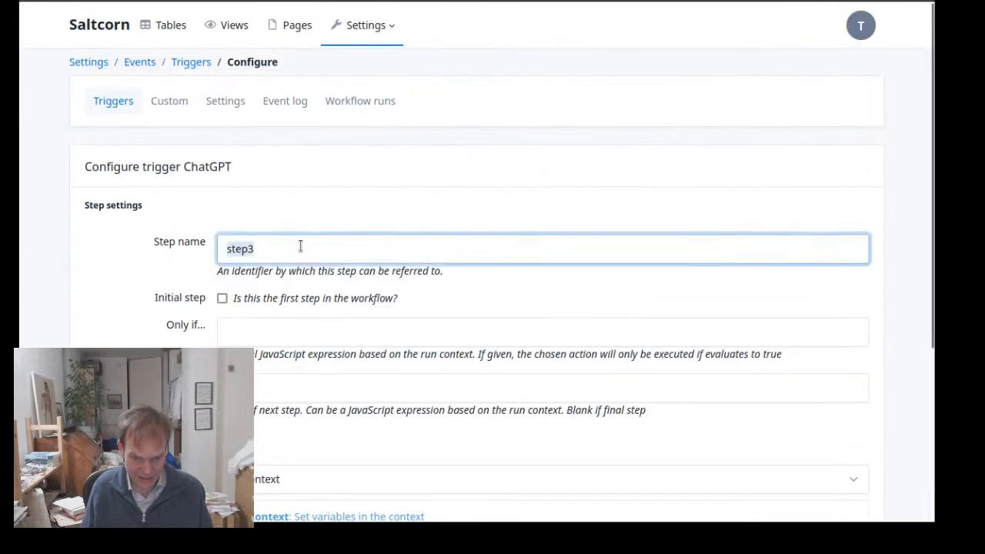
pyautogui.write('show_ans')
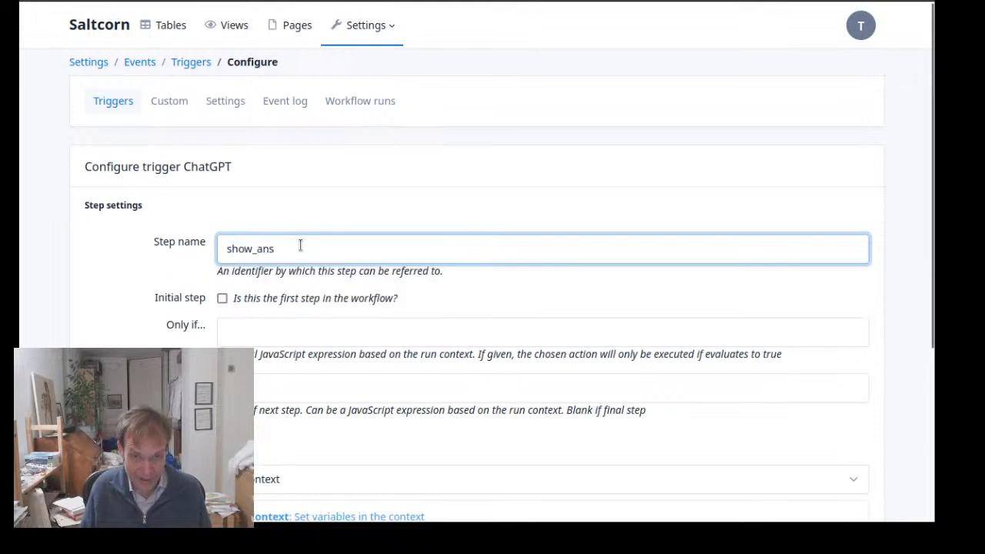
# Set the action of the show_ans step to Output
pyautogui.scroll(-3, 291, 294)
pyautogui.click(367, 245)
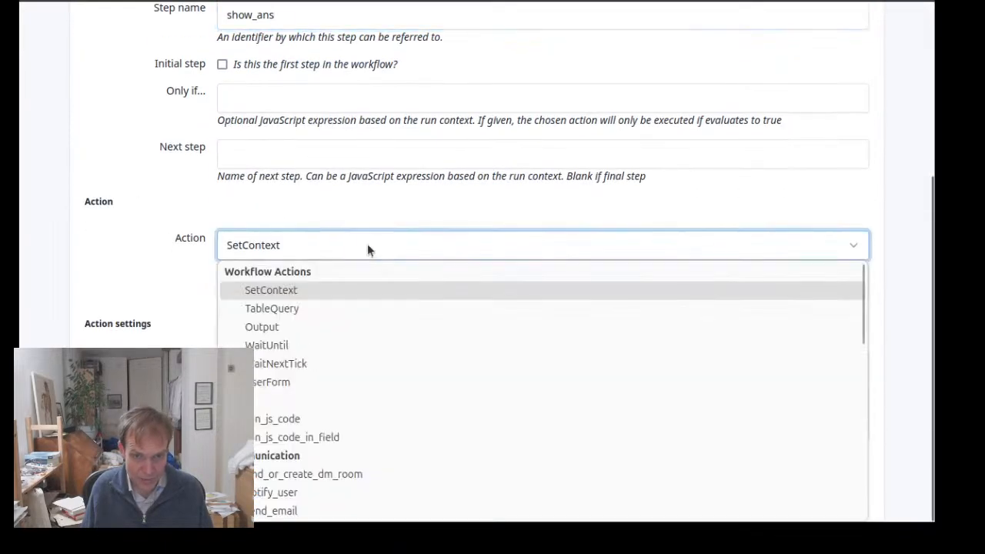
pyautogui.scroll(-3, 392, 328)
pyautogui.scroll(3, 392, 325)
pyautogui.scroll(-5, 389, 335)
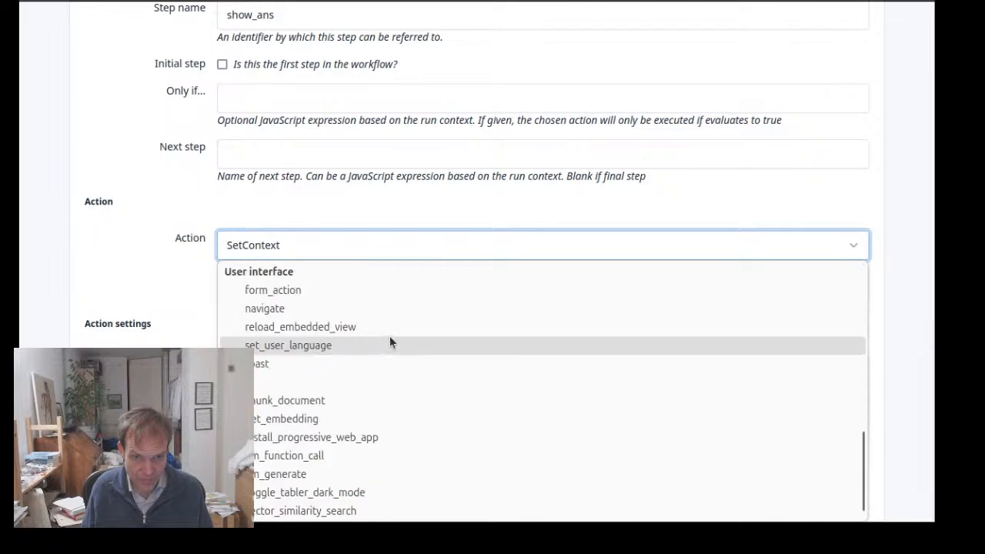
pyautogui.scroll(5, 383, 364)
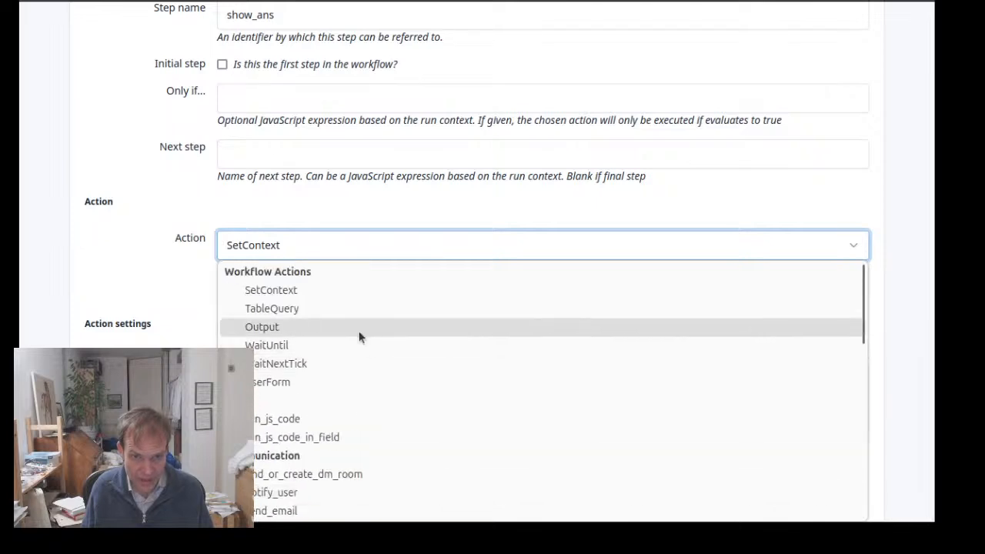
pyautogui.scroll(-1, 330, 319)
pyautogui.click(328, 320)
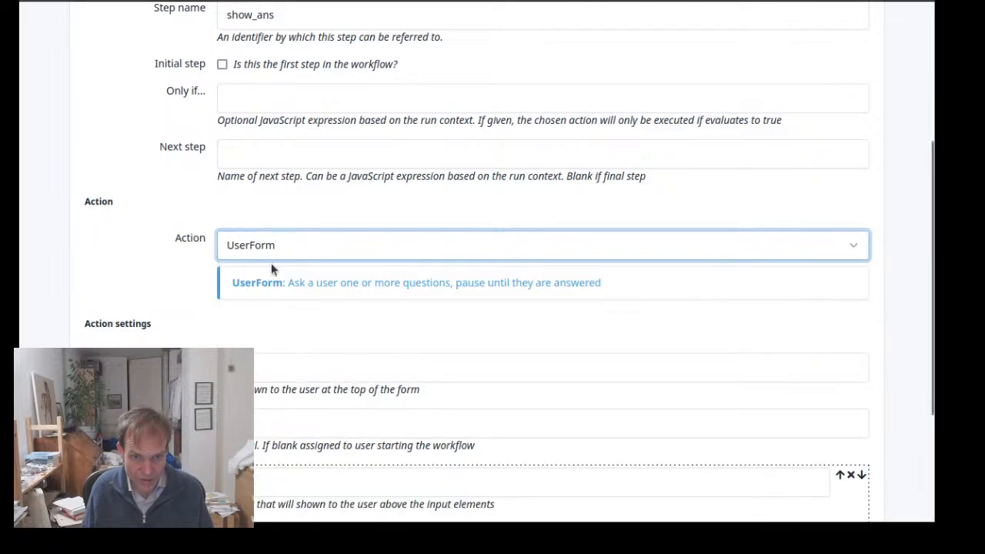
pyautogui.click(282, 241)
pyautogui.click(317, 322)
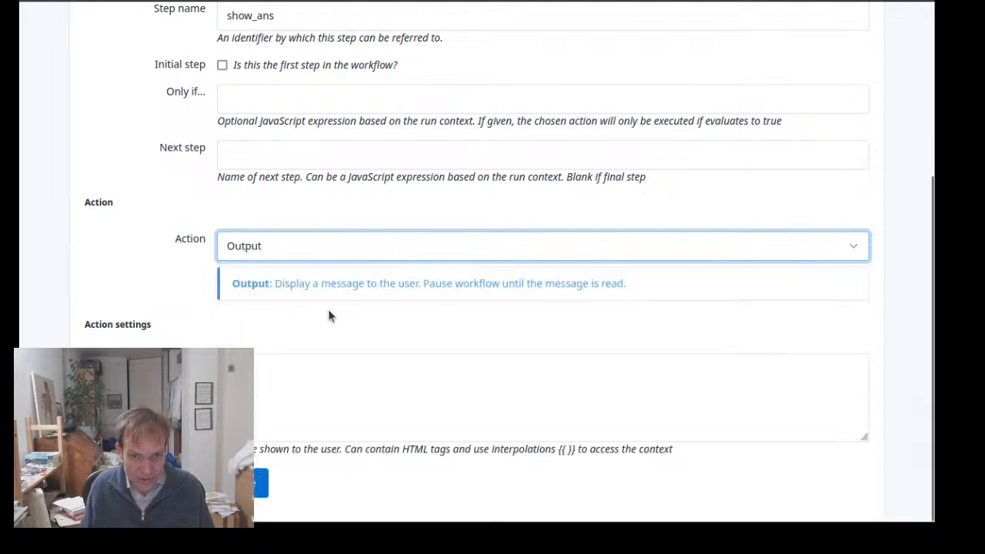
# Set the output text of the show_ans step to {{ answer}} and save the step
pyautogui.click(325, 374)
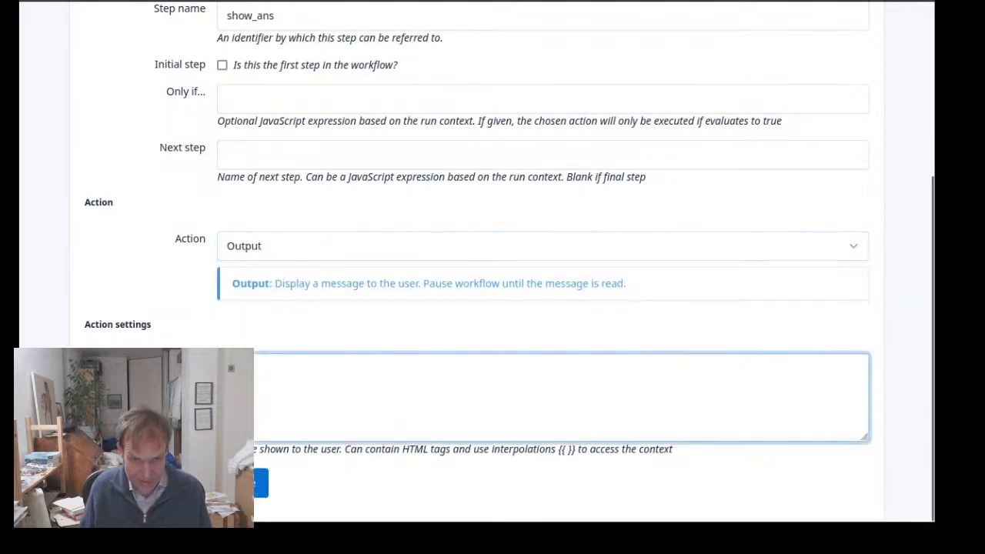
pyautogui.write('{{answer}')
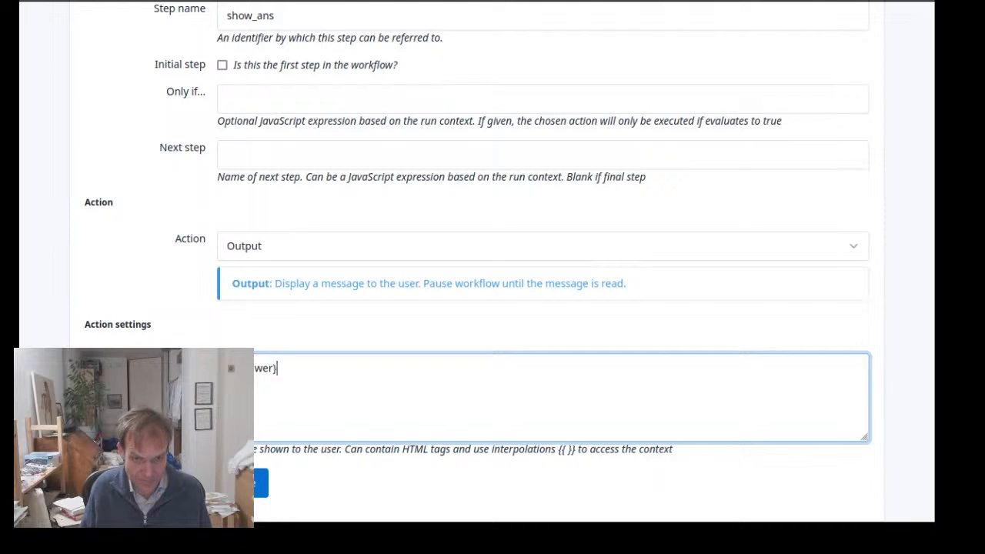
pyautogui.write('}')
pyautogui.click(261, 483)
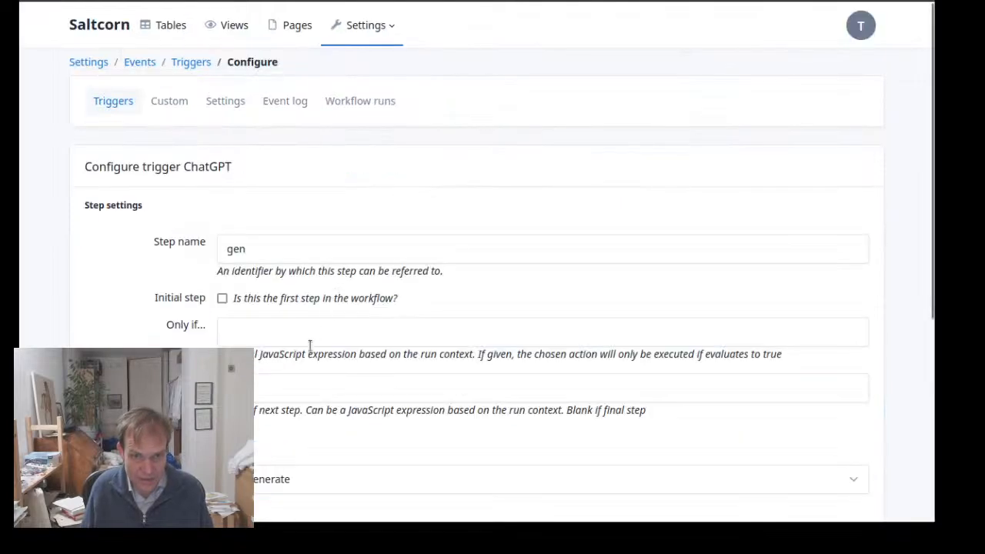
# Set show_ans as the next step of the gen step and save the change
pyautogui.click(329, 384)
pyautogui.write('show_ansd')
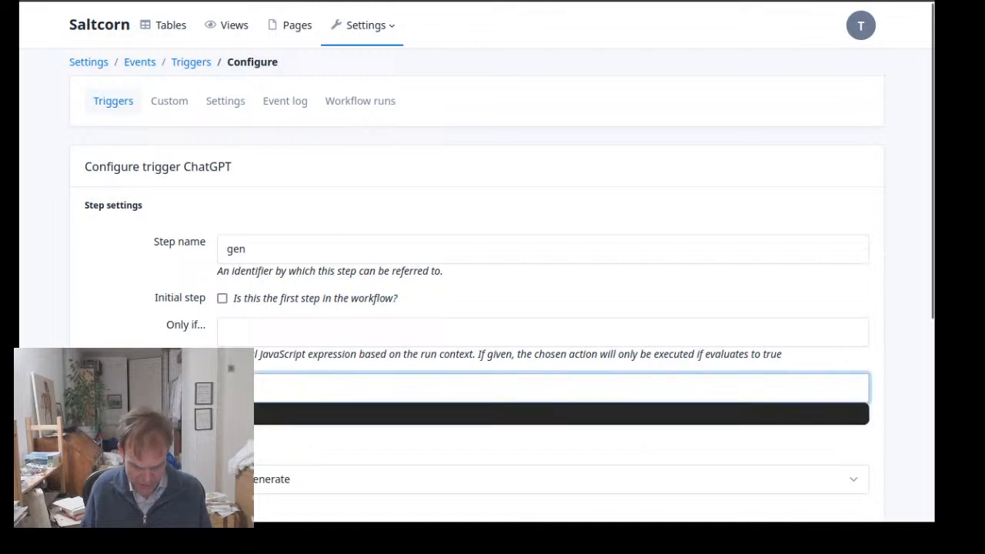
pyautogui.press('BackSpace')
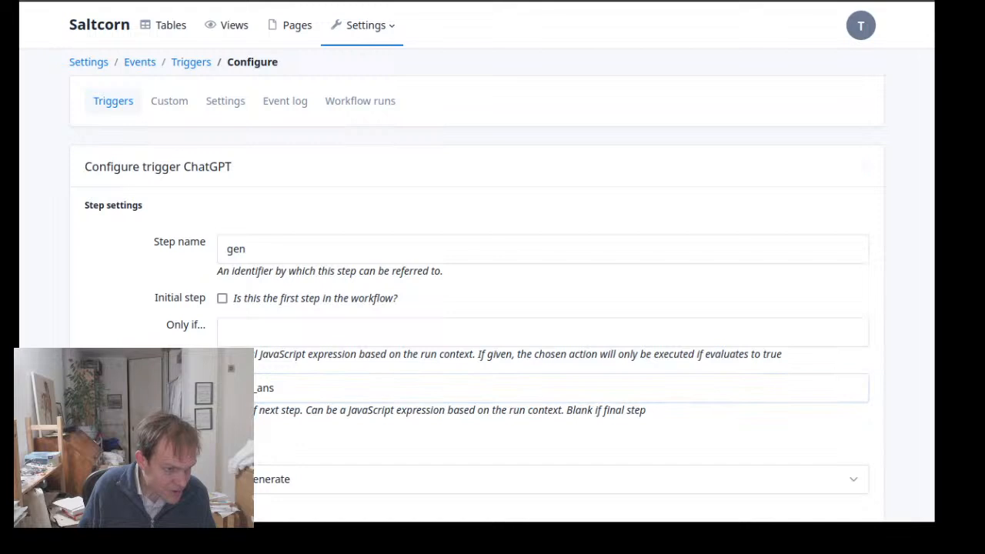
pyautogui.moveTo(134, 437); pyautogui.dragTo(823, 443)
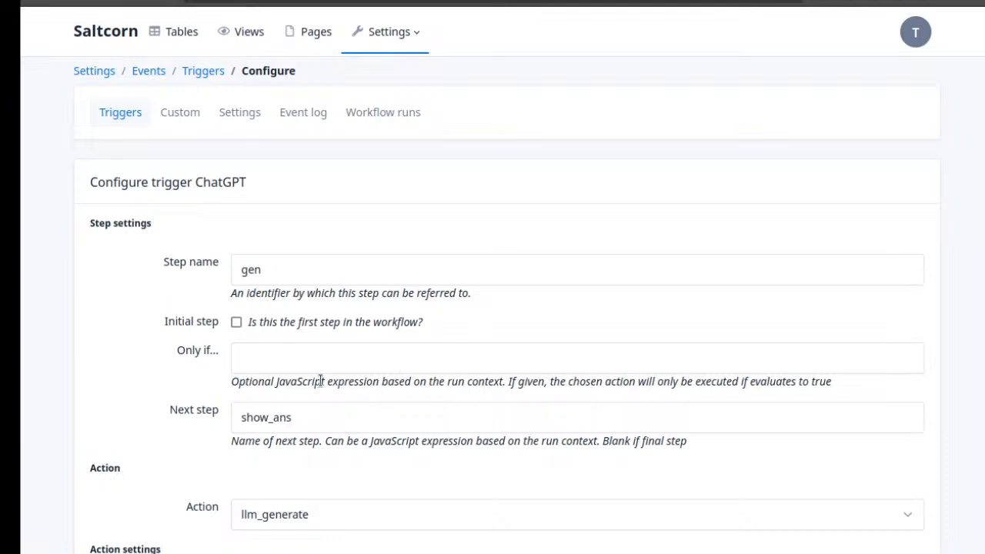
pyautogui.scroll(-3, 320, 382)
pyautogui.scroll(1, 331, 376)
pyautogui.scroll(-2, 351, 365)
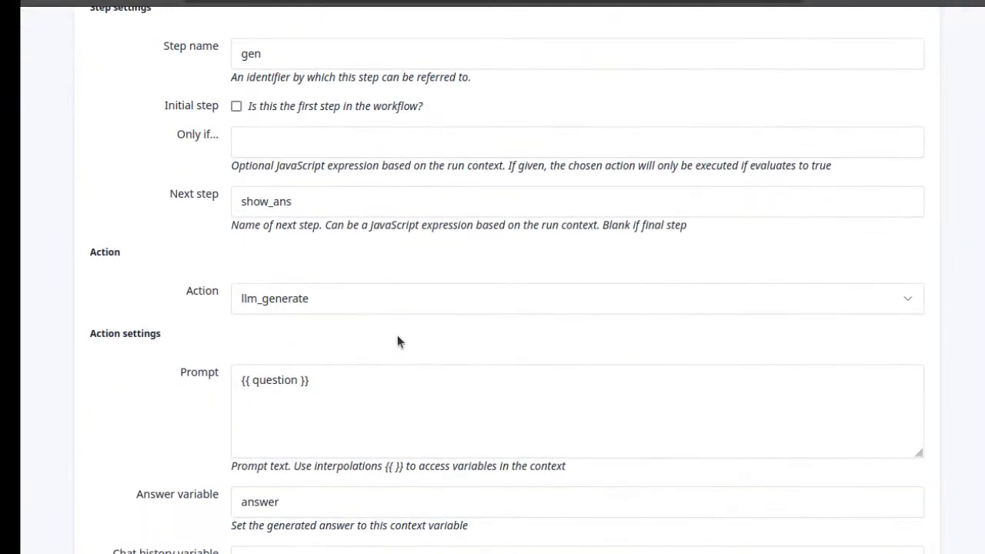
pyautogui.scroll(-2, 401, 311)
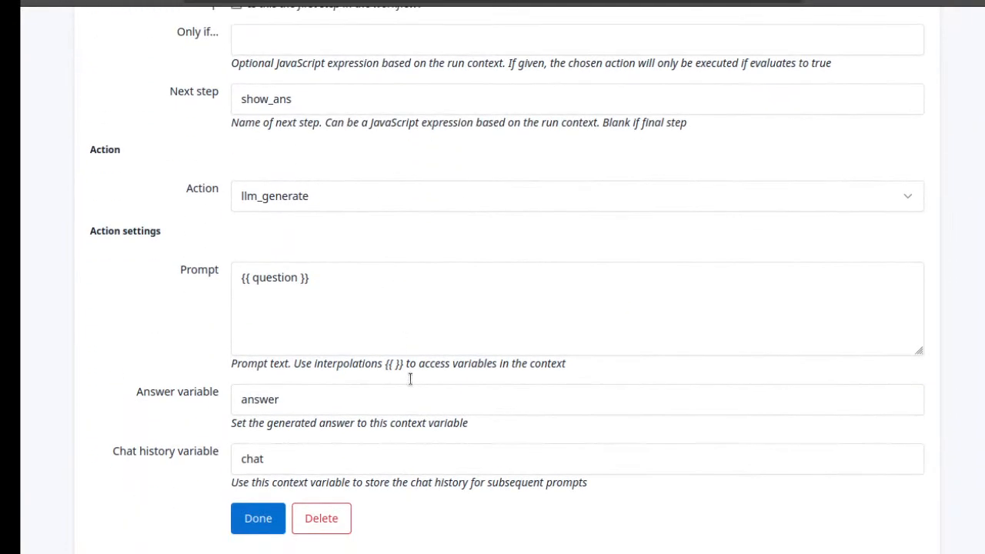
pyautogui.click(251, 528)
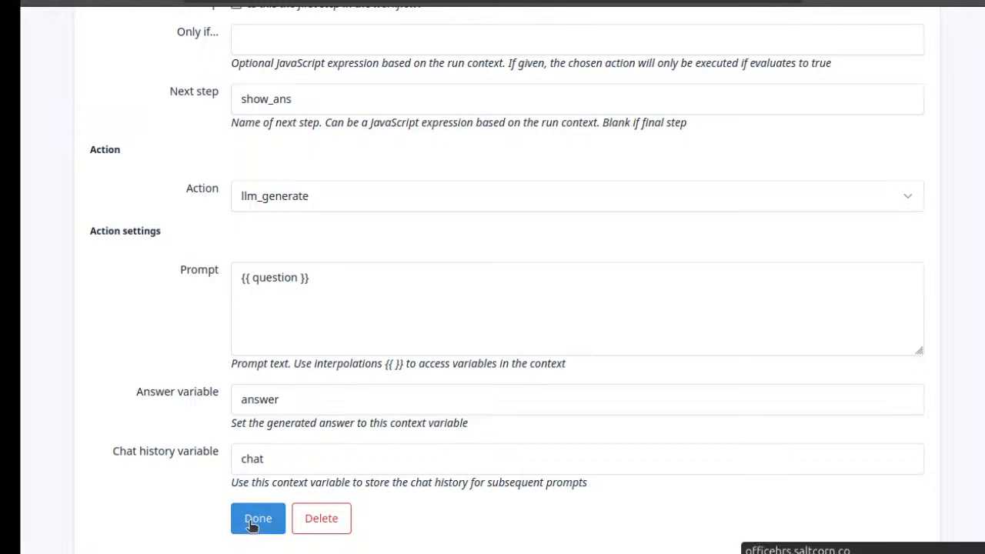
# Loop the ChatGPT workflow by setting askq as the next step of show_ans, and save the step
pyautogui.scroll(-2, 279, 315)
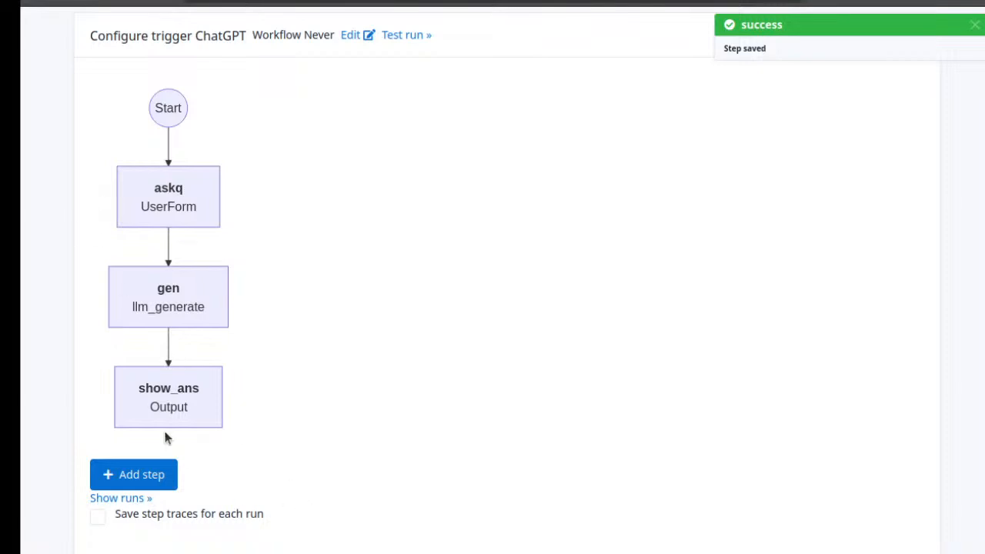
pyautogui.click(175, 398)
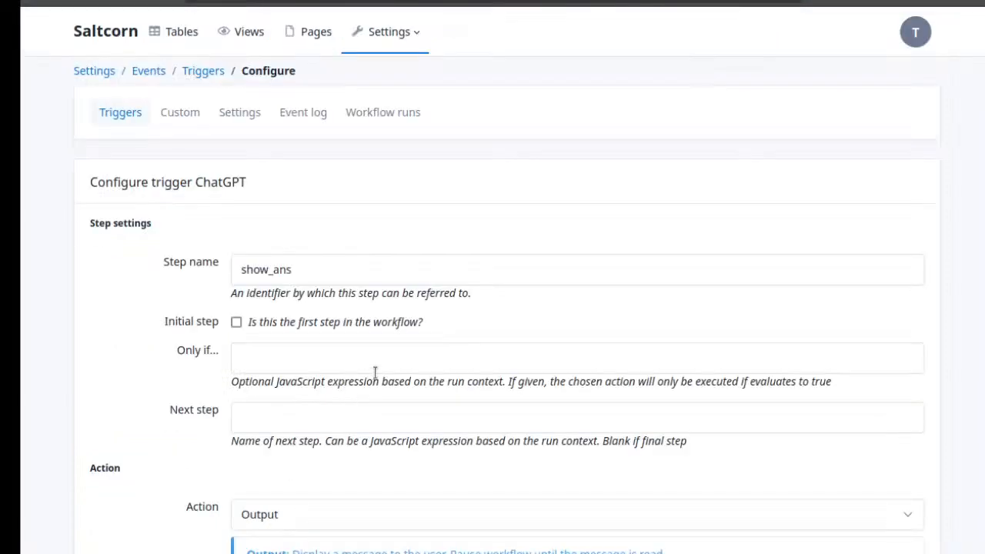
pyautogui.click(357, 413)
pyautogui.write('askq')
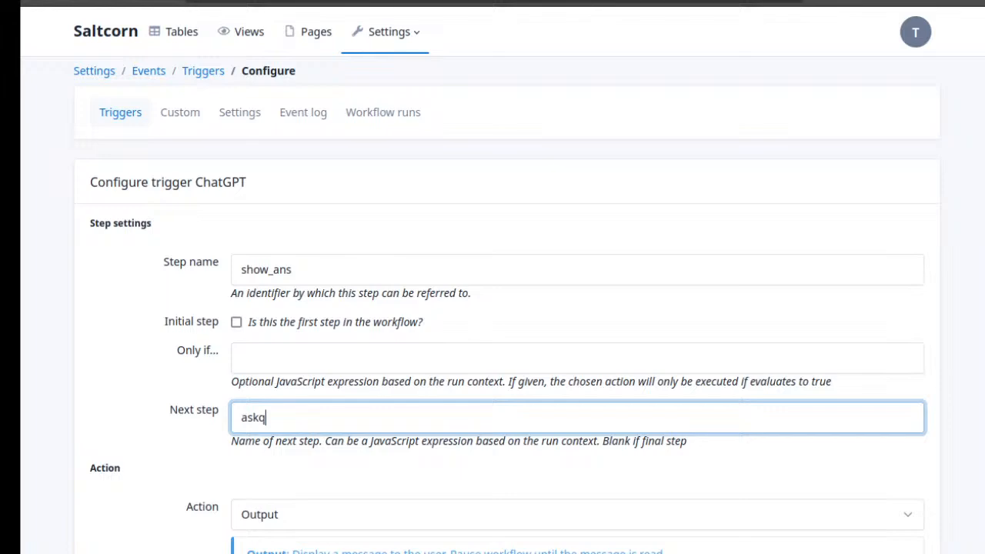
pyautogui.scroll(-3, 279, 477)
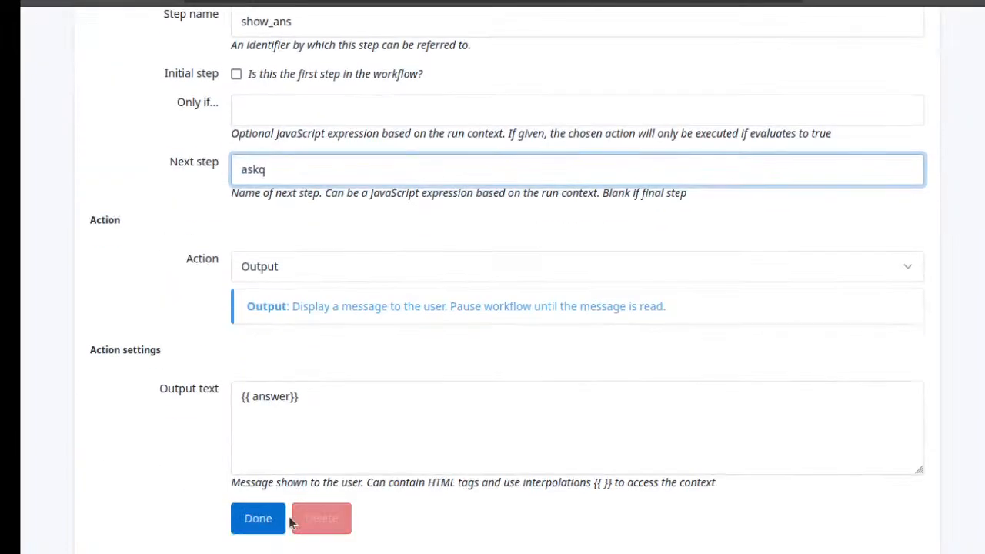
pyautogui.click(264, 518)
pyautogui.scroll(-2, 469, 349)
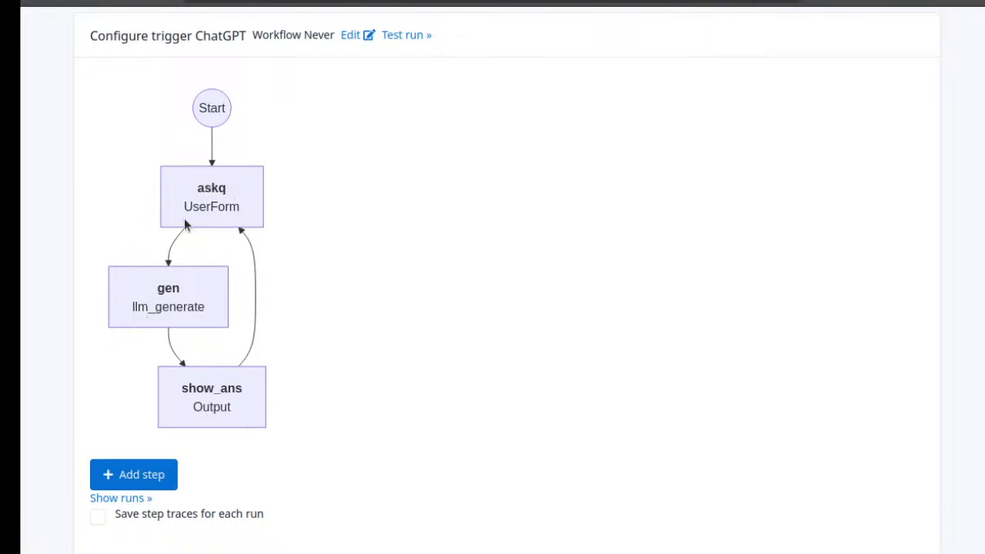
pyautogui.click(223, 406)
pyautogui.click(39, 3)
pyautogui.scroll(2, 404, 290)
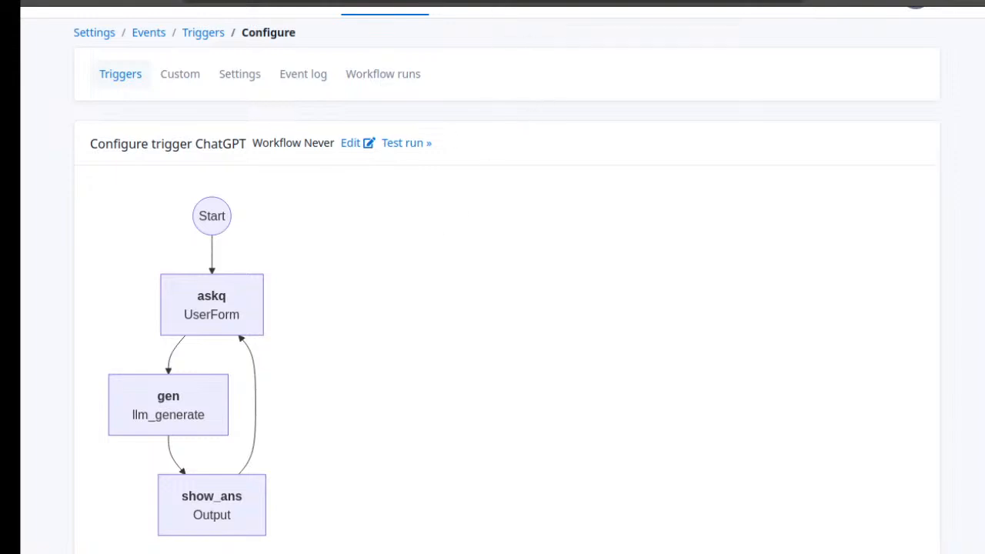
pyautogui.click(354, 2)
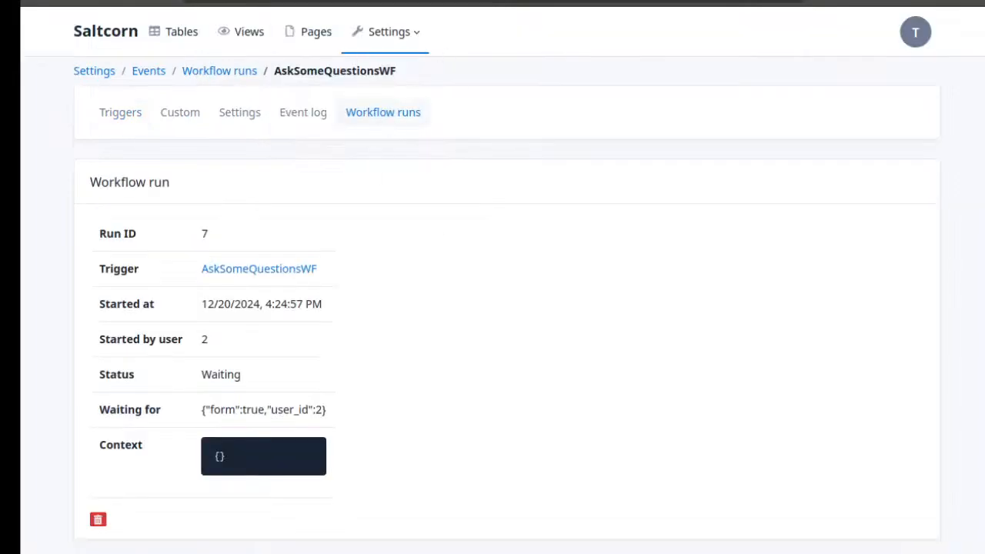
pyautogui.click(407, 2)
pyautogui.click(500, 2)
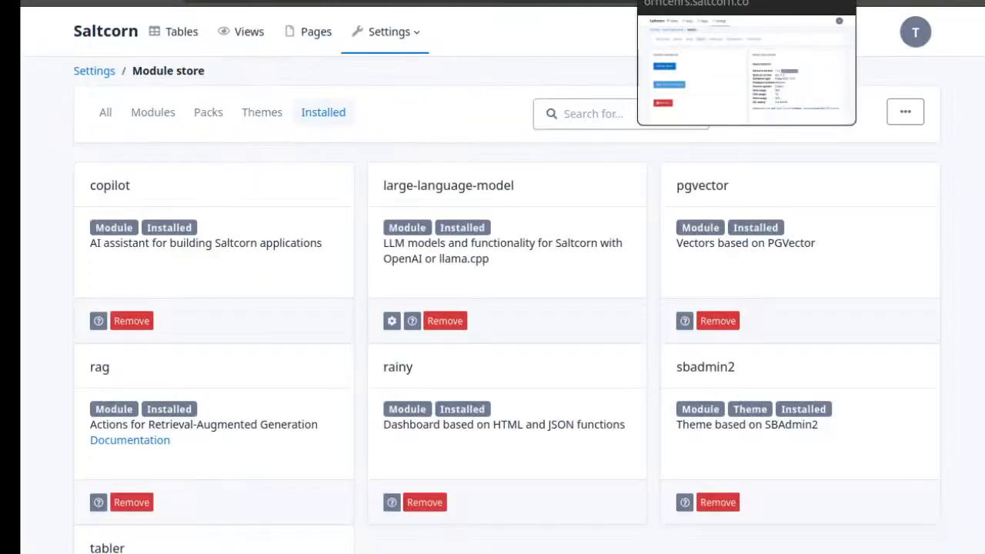
# Configure the MyWfRoom view to run the ChatGPT workflow and save the view
pyautogui.click(354, 1)
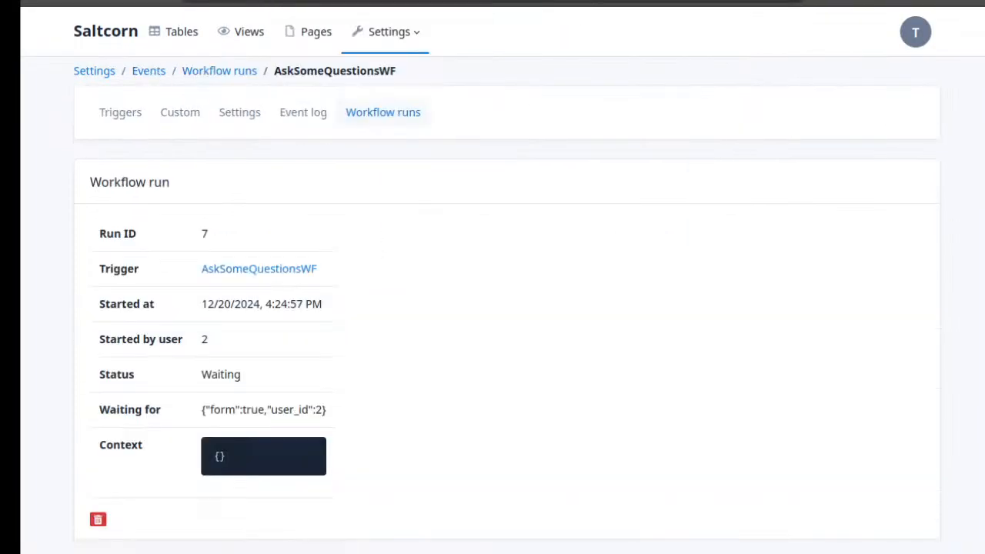
pyautogui.click(240, 31)
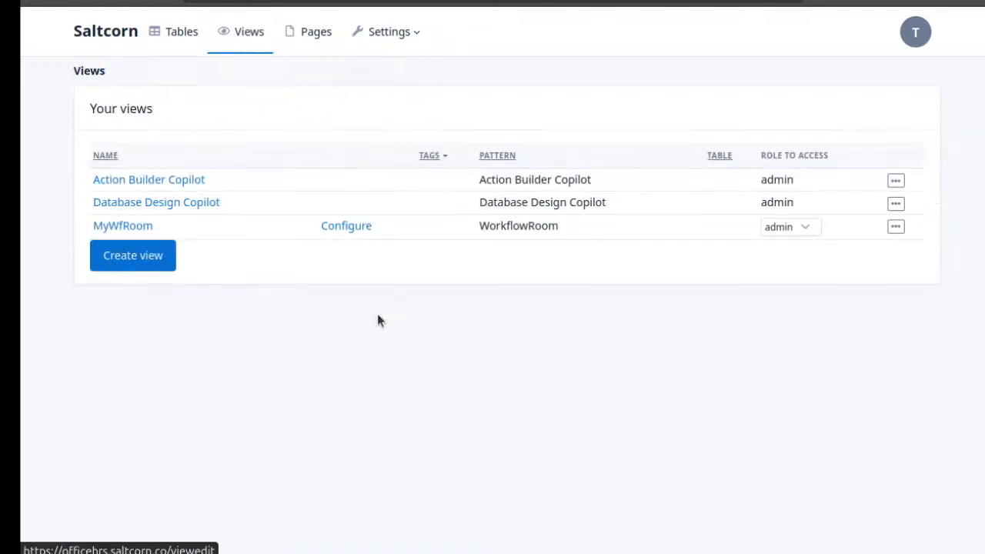
pyautogui.click(345, 227)
pyautogui.click(314, 159)
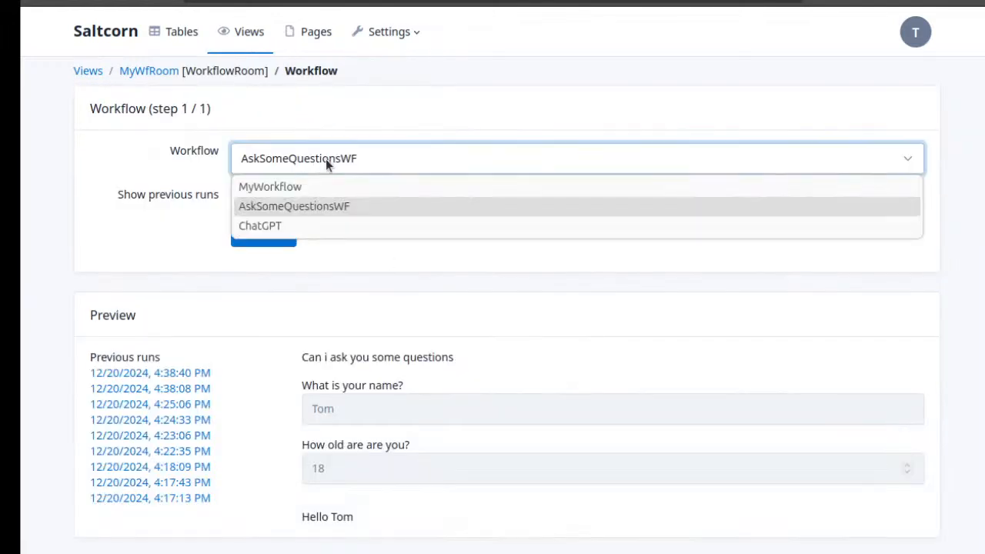
pyautogui.click(339, 225)
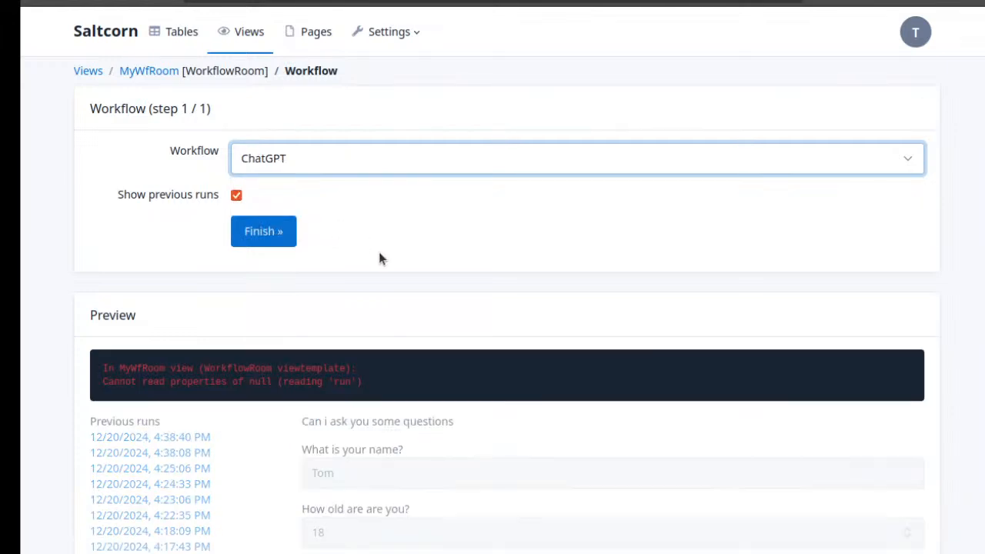
pyautogui.scroll(-1, 378, 260)
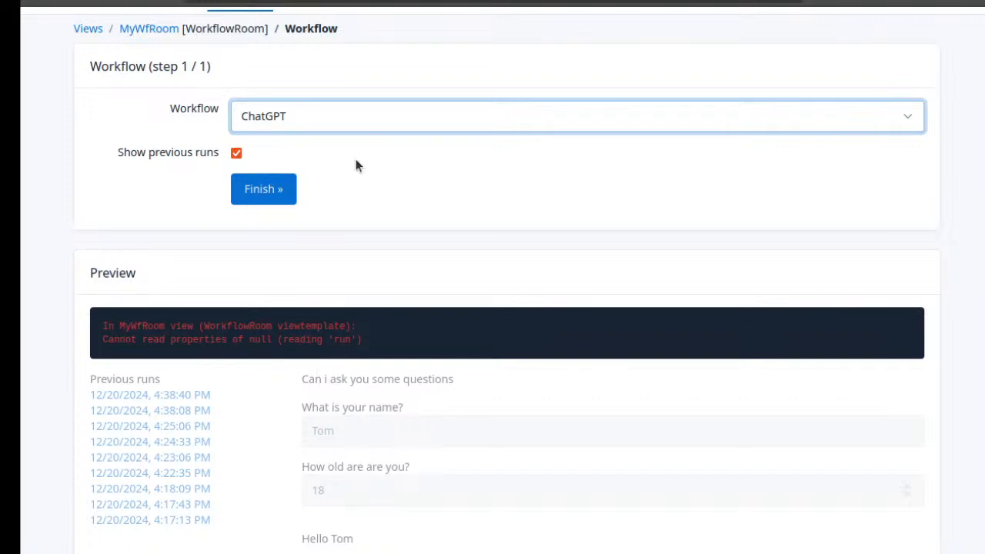
pyautogui.click(269, 198)
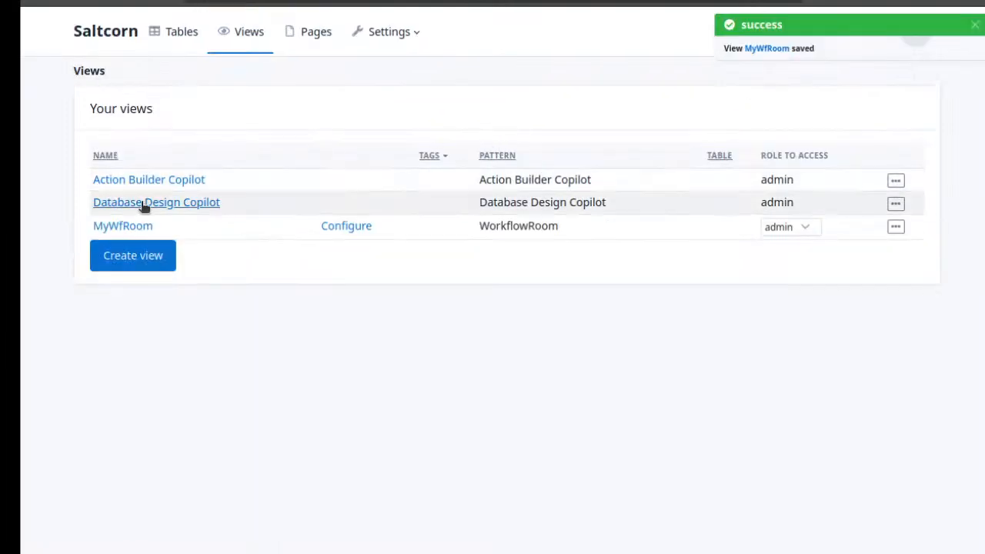
# Run the MyWfRoom view and submit a greeting that gives a first name and asks "What is your name"
pyautogui.click(144, 224)
pyautogui.click(412, 134)
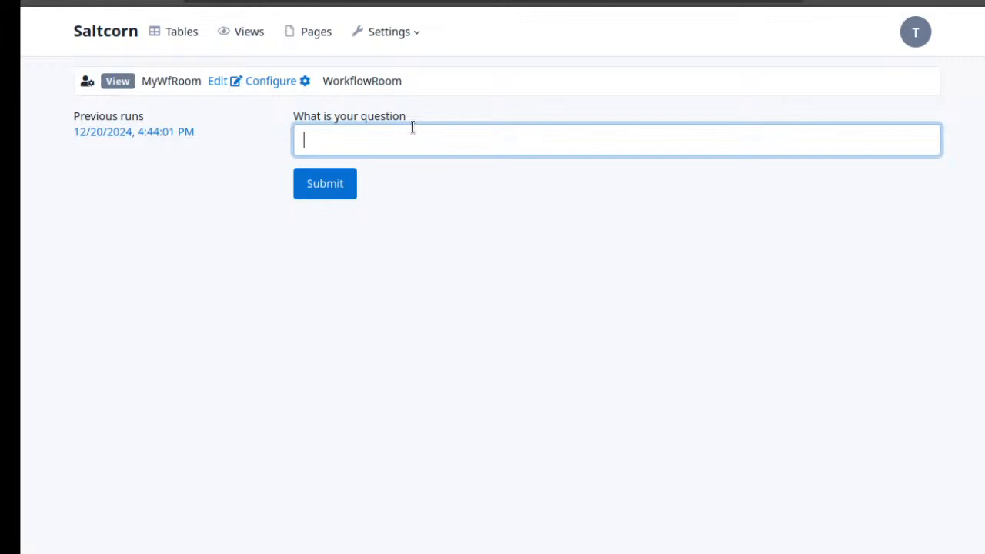
pyautogui.write('Hello my name is To')
pyautogui.write('m. ')
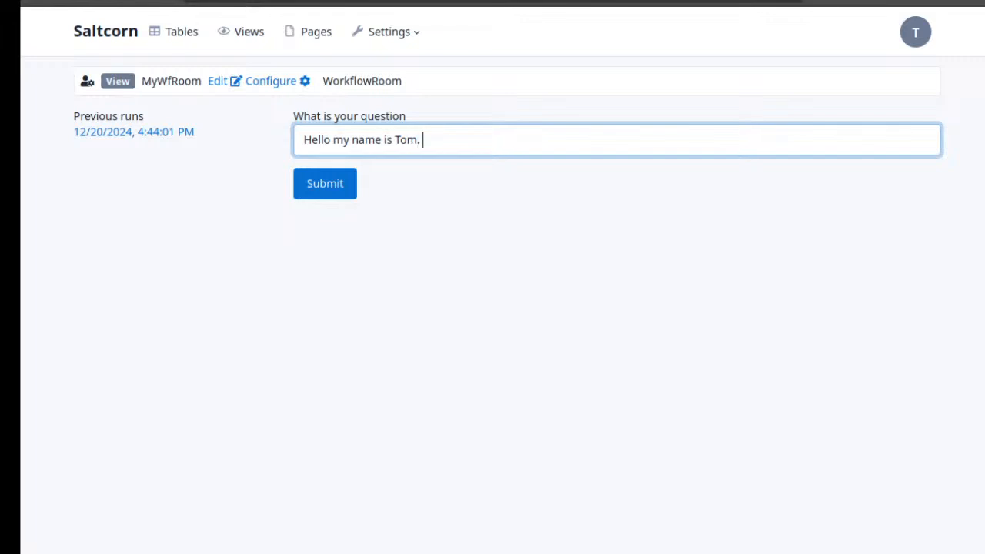
pyautogui.write('What is your name')
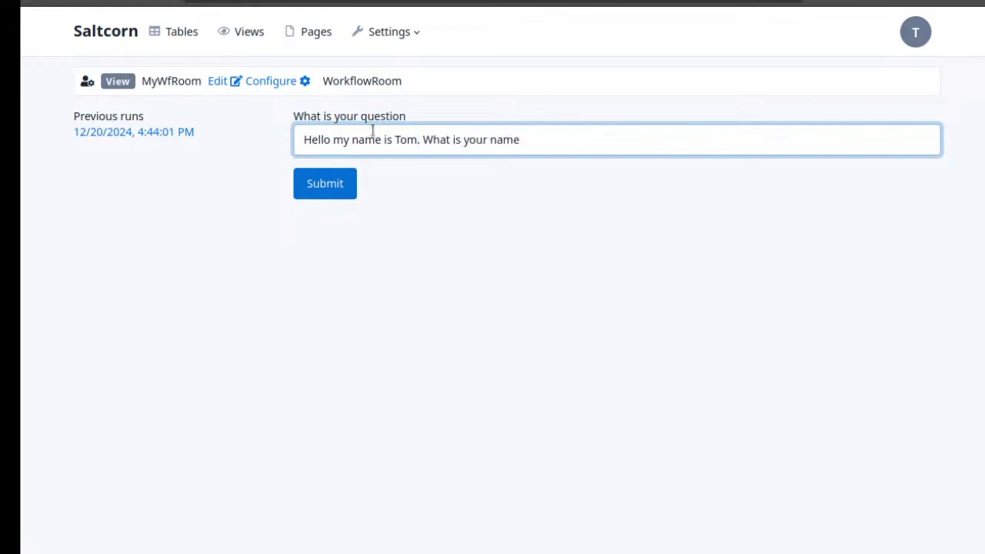
pyautogui.click(336, 191)
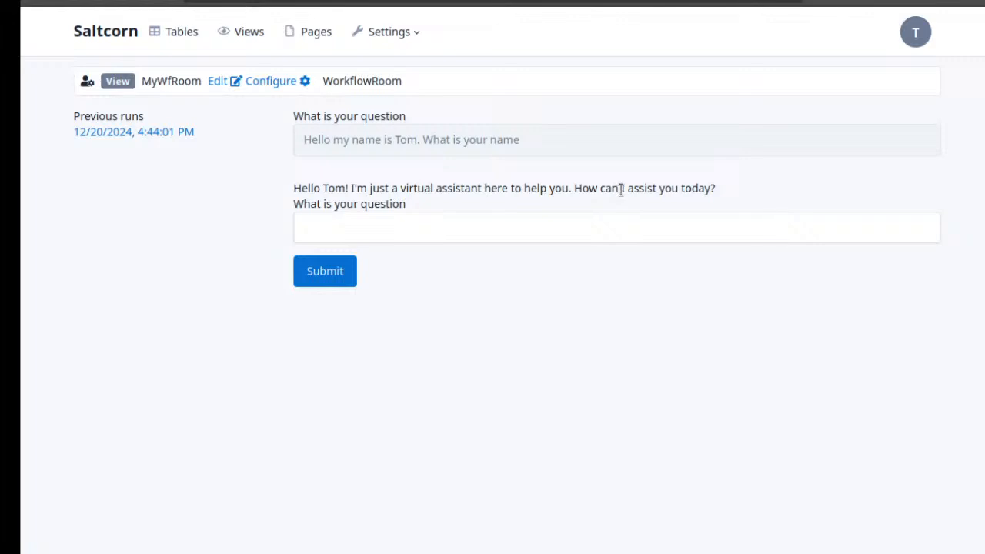
# Submit the follow-up question "What did i say my name was?" to test the chat history
pyautogui.click(528, 229)
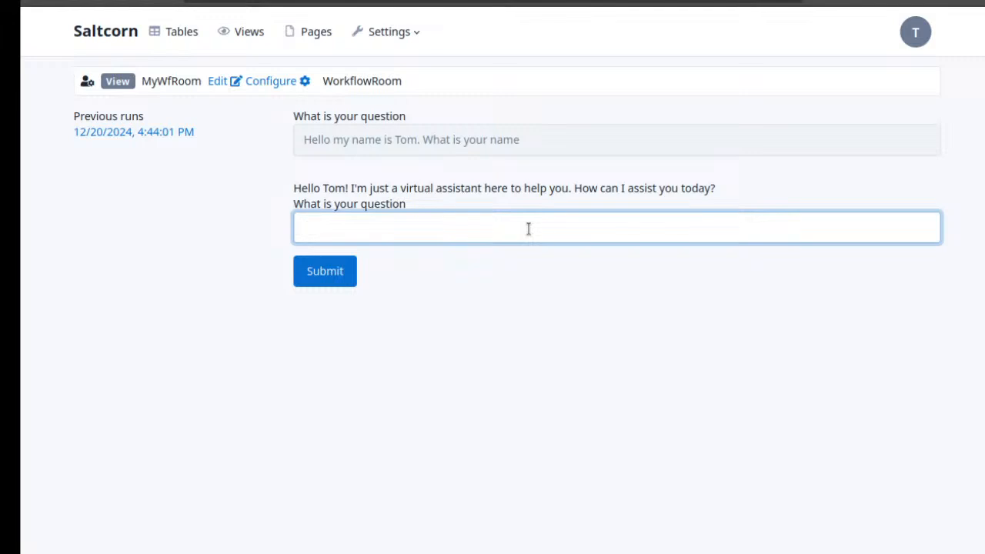
pyautogui.write('What did i say ')
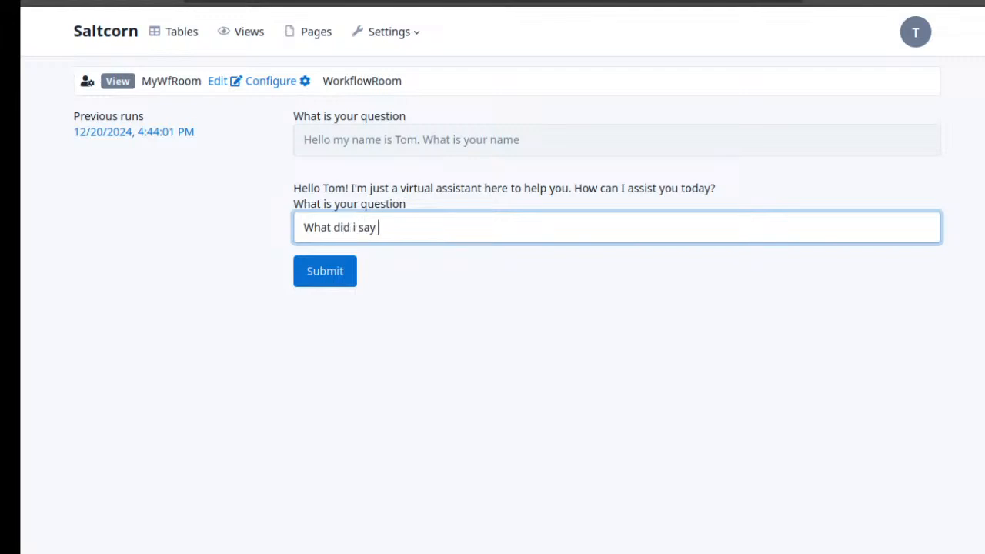
pyautogui.write('my name was?')
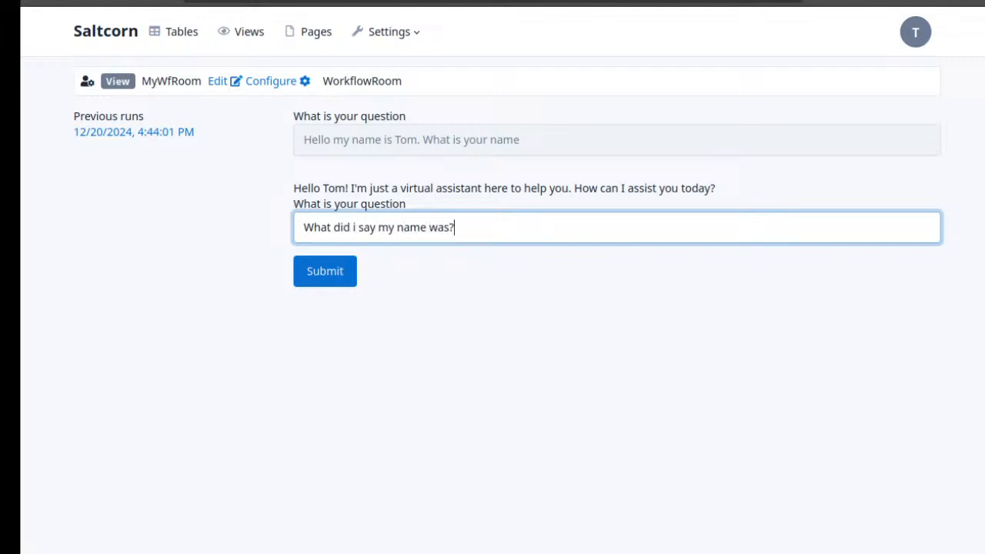
pyautogui.click(340, 268)
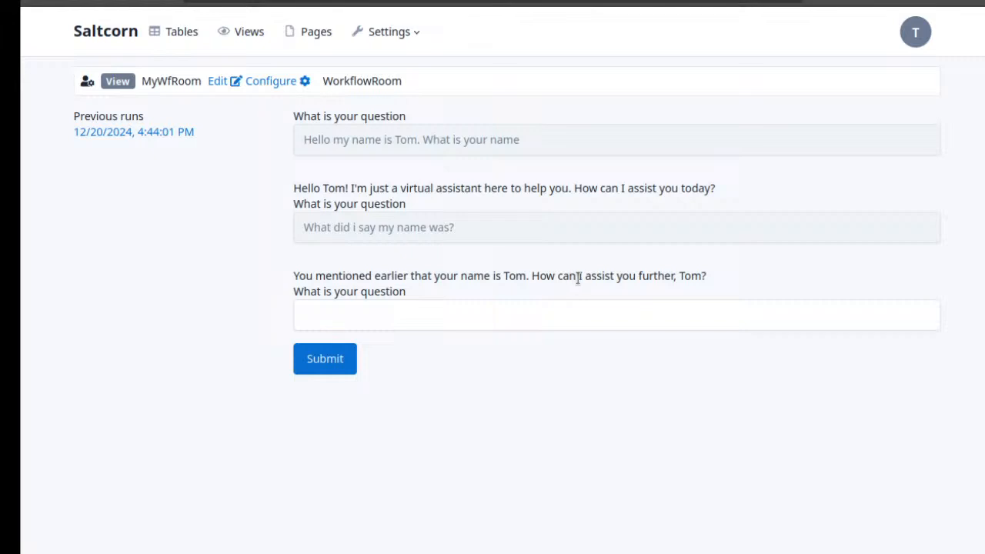
pyautogui.moveTo(578, 278); pyautogui.dragTo(369, 277)
pyautogui.click(368, 277)
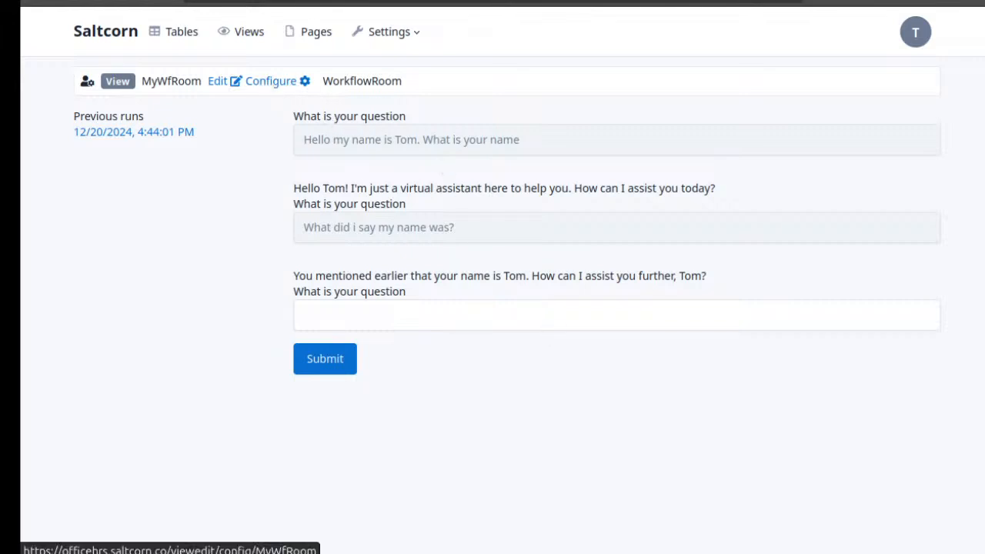
# Open the gen step of the ChatGPT workflow and review its prompt, answer variable and chat history variable
pyautogui.click(303, 81)
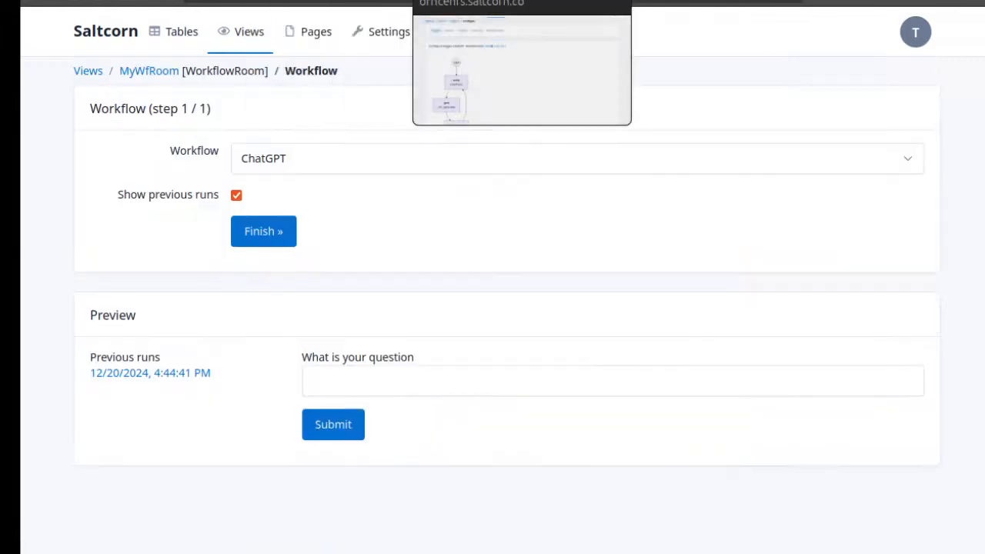
pyautogui.click(455, 1)
pyautogui.scroll(-2, 399, 180)
pyautogui.click(181, 304)
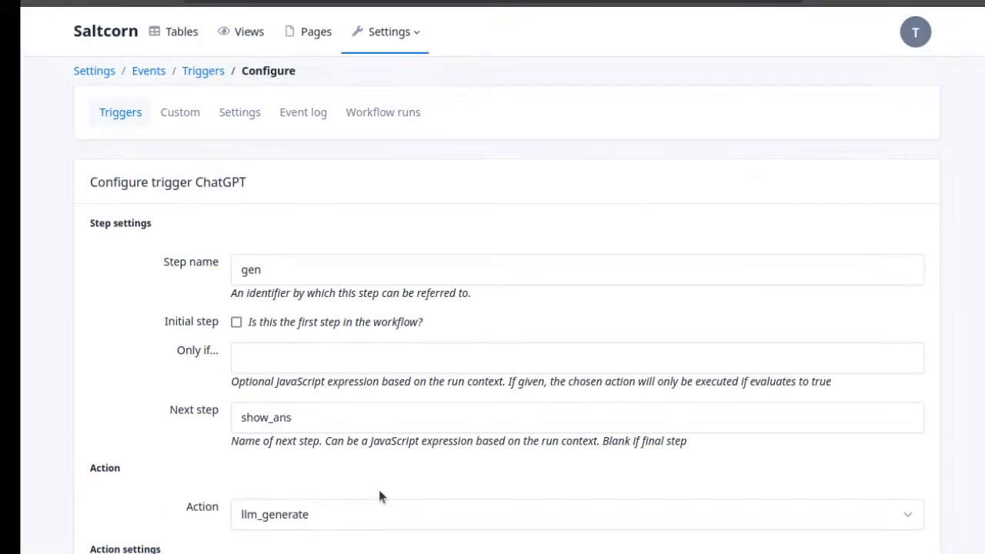
pyautogui.scroll(-4, 379, 490)
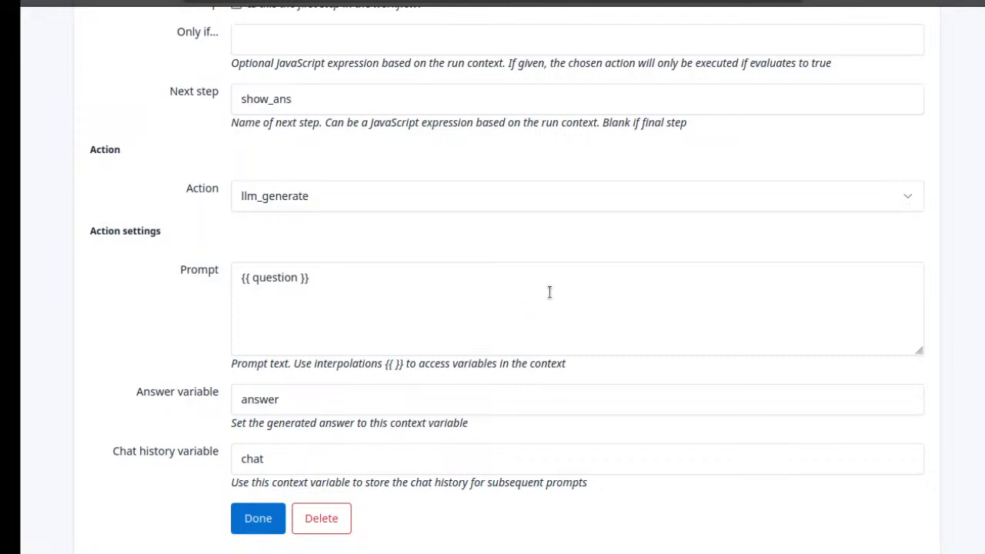
# Check the MyWfRoom view's workflow configuration, and open the ChatGPT workflow's diagram from the triggers list
pyautogui.click(369, 3)
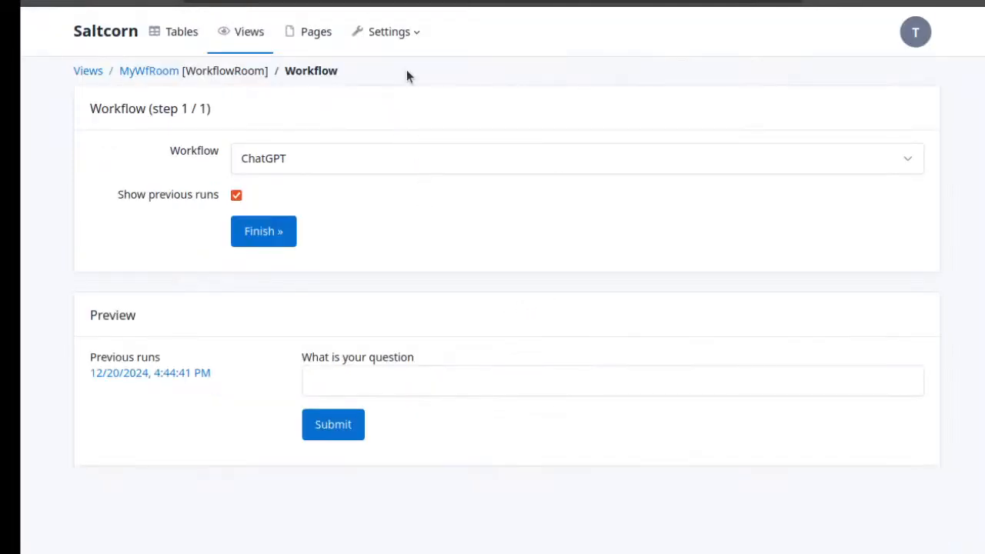
pyautogui.click(431, 3)
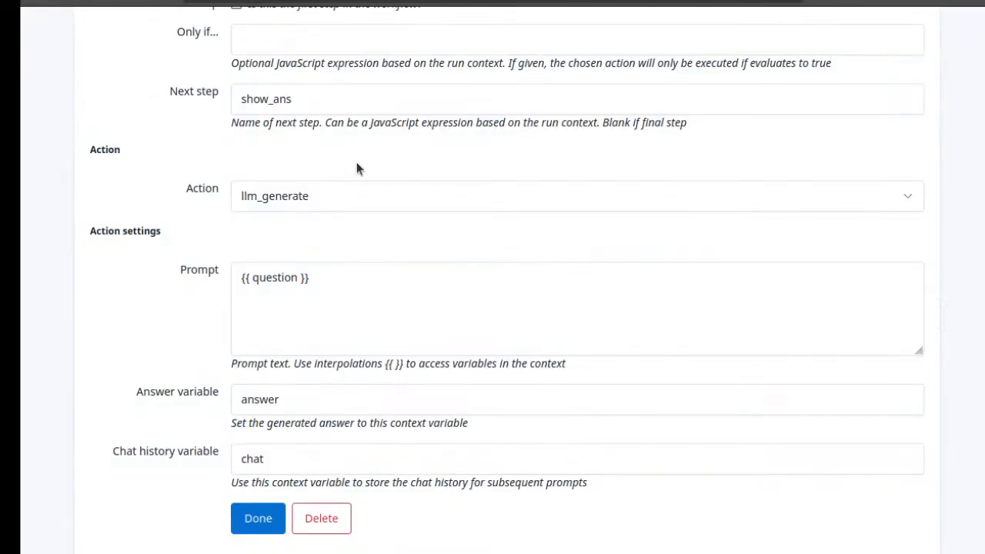
pyautogui.scroll(5, 339, 163)
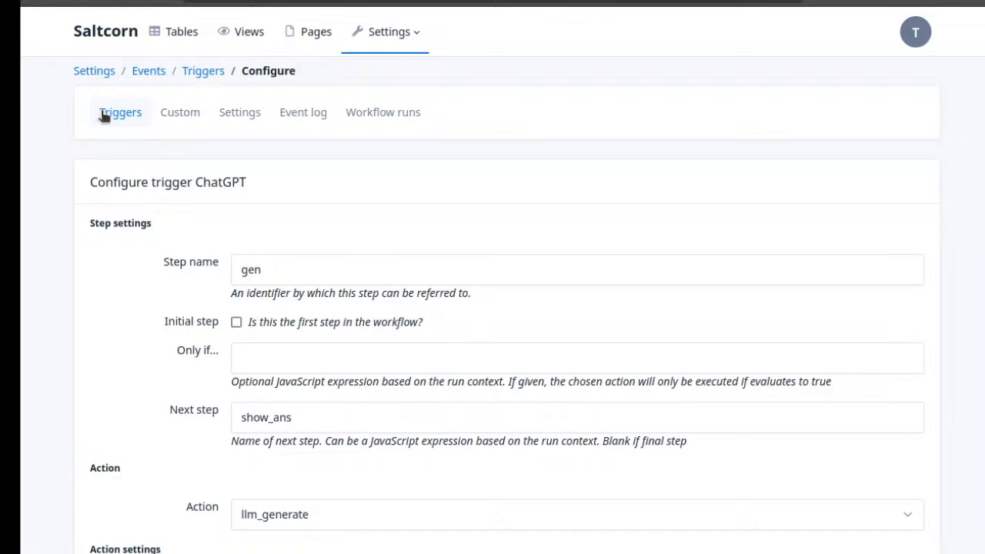
pyautogui.click(104, 115)
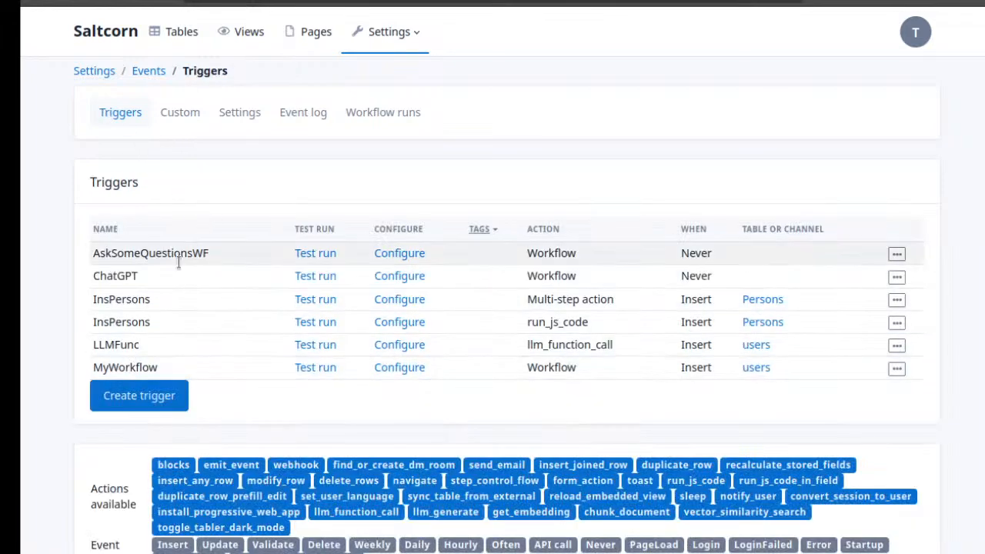
pyautogui.click(386, 278)
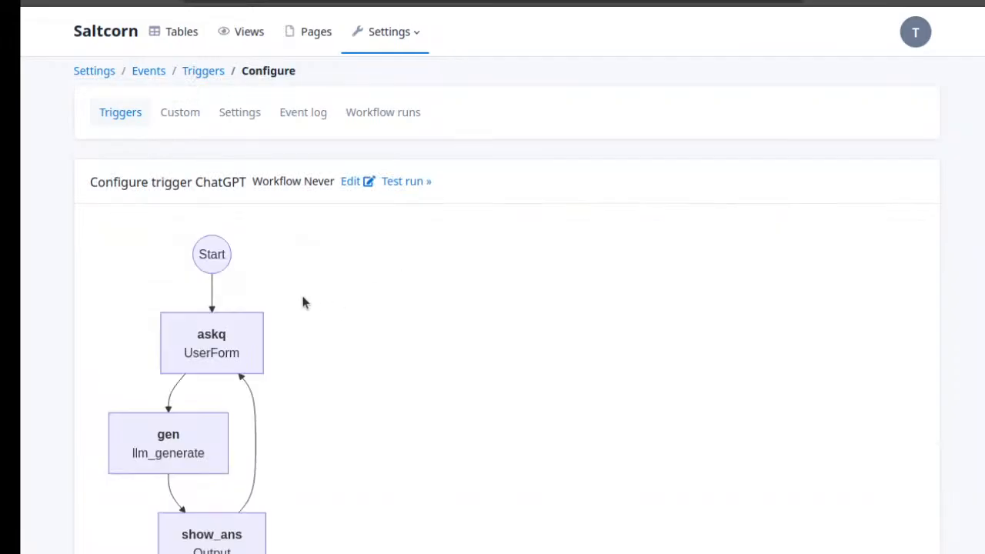
pyautogui.scroll(-2, 303, 302)
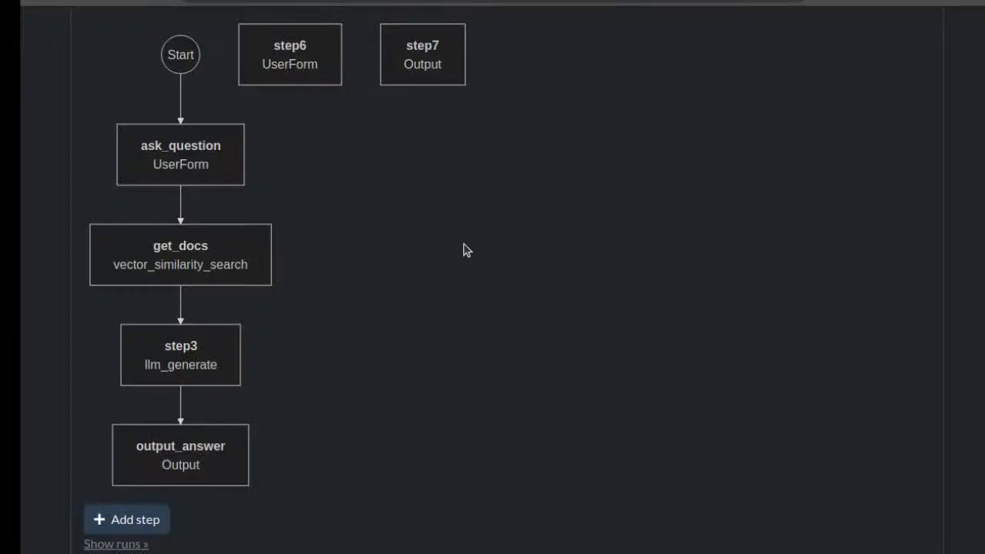
# Switch to the Saltcornz site and examine the step diagram of the RagWorkflow trigger
pyautogui.scroll(-1, 458, 246)
pyautogui.scroll(2, 438, 200)
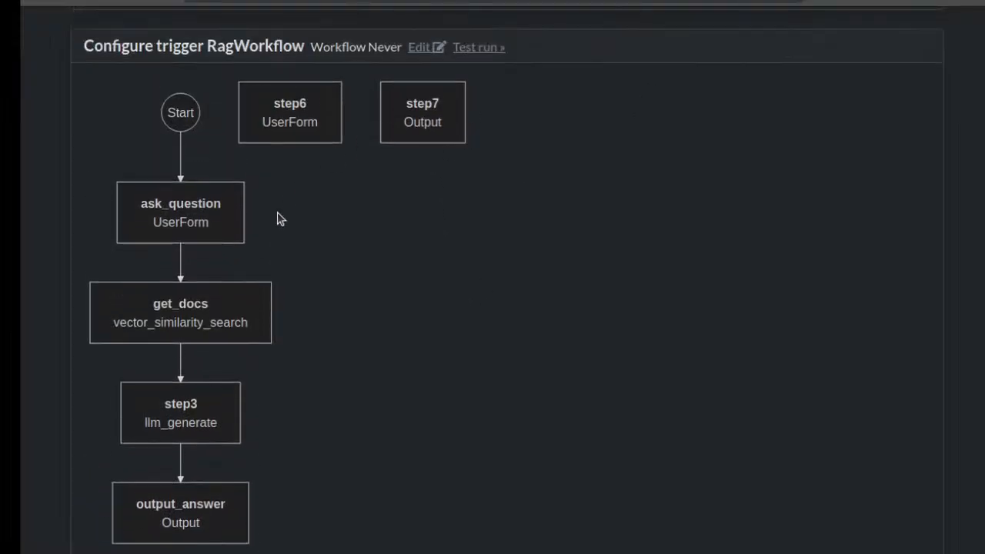
pyautogui.scroll(-2, 323, 165)
pyautogui.scroll(2, 323, 165)
pyautogui.scroll(2, 297, 99)
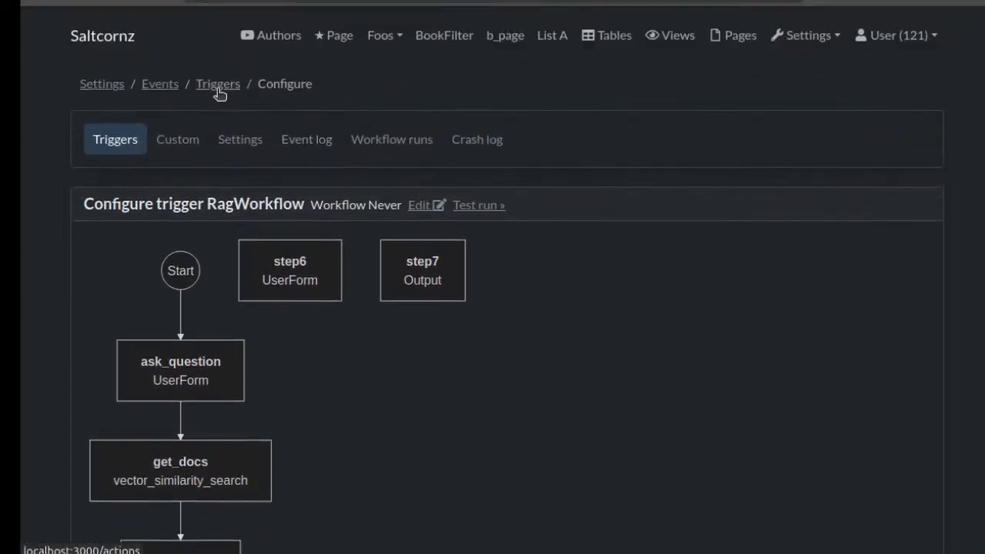
pyautogui.scroll(-2, 427, 319)
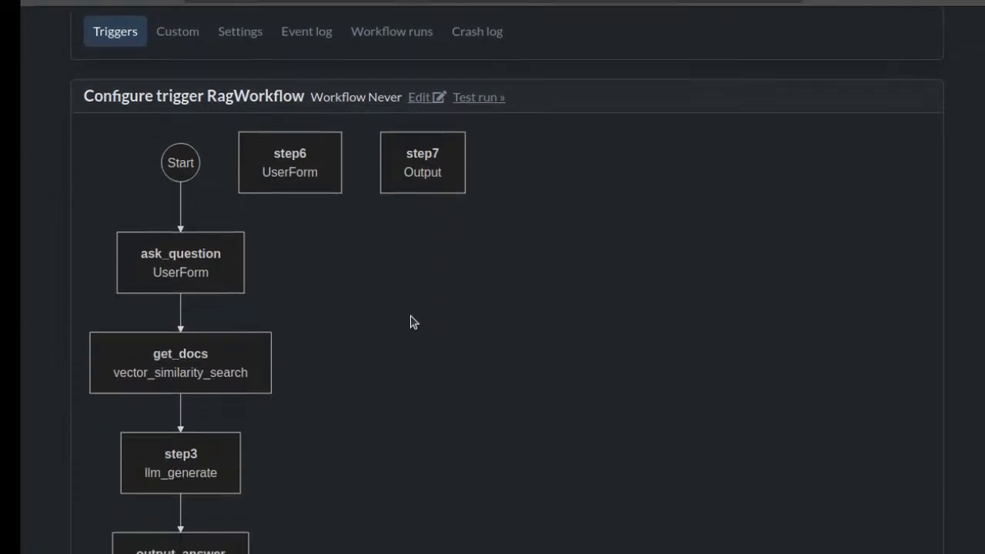
pyautogui.scroll(-2, 410, 316)
pyautogui.scroll(2, 413, 284)
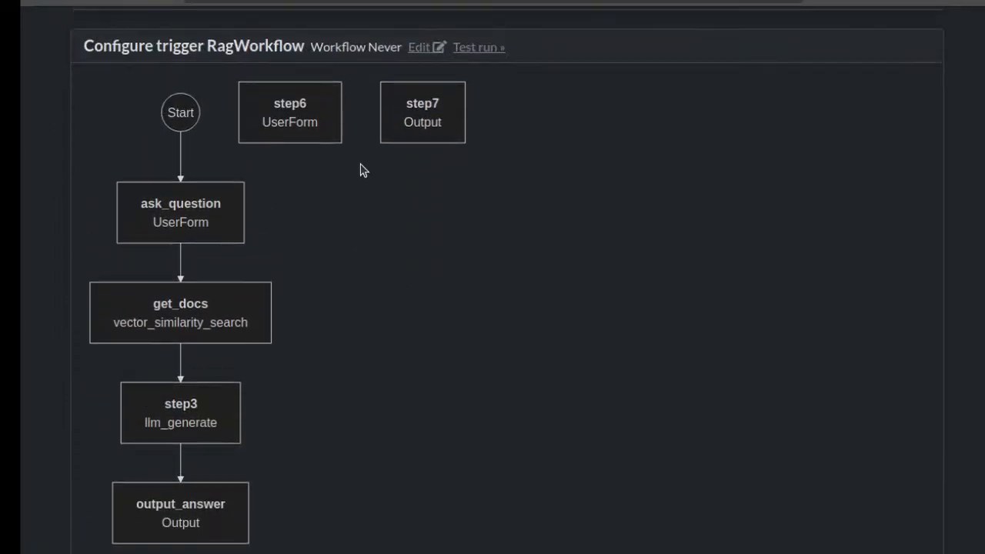
# Delete the unconnected steps step6 and step7 from RagWorkflow
pyautogui.click(308, 97)
pyautogui.scroll(-5, 301, 242)
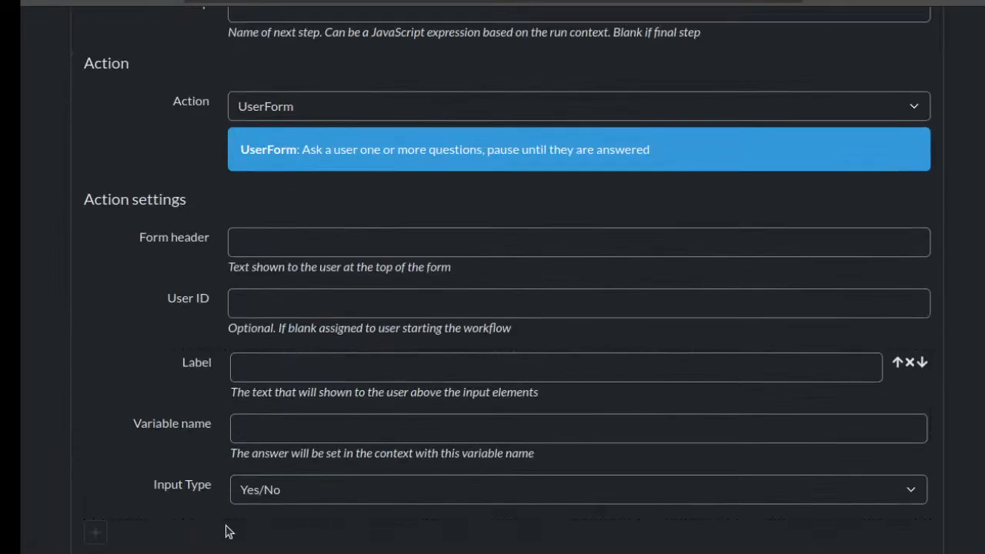
pyautogui.scroll(-1, 225, 531)
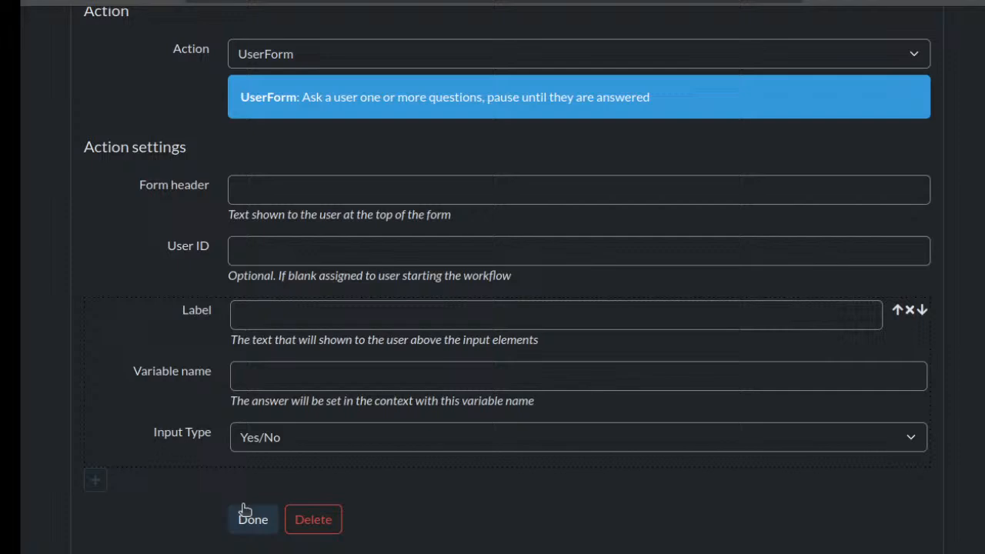
pyautogui.click(302, 521)
pyautogui.click(296, 257)
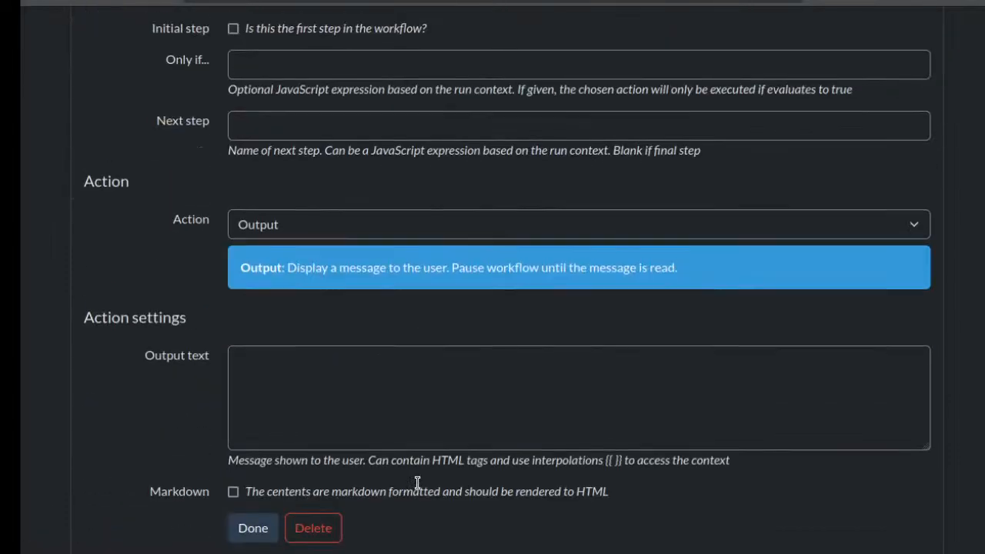
pyautogui.click(313, 521)
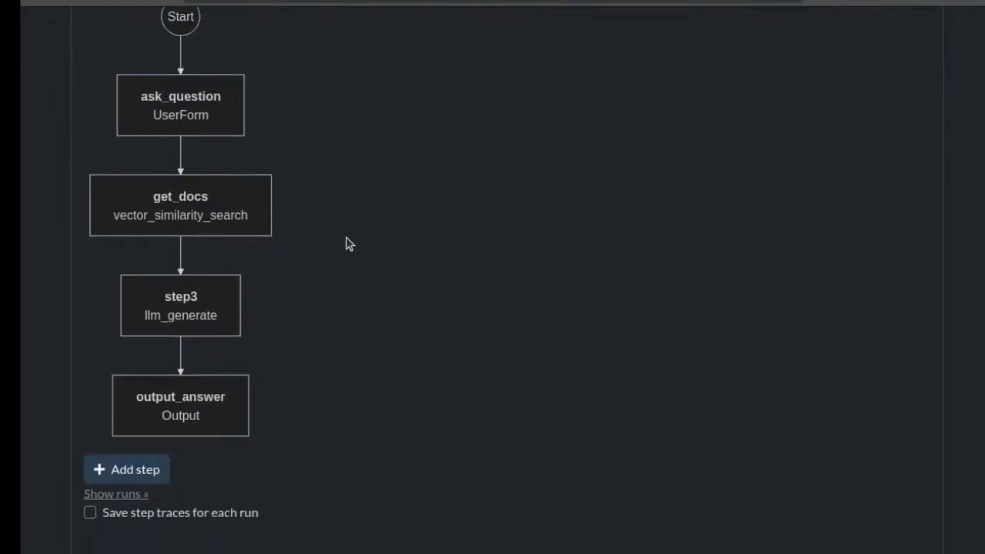
# Open the ask_question step of RagWorkflow, review its UserForm settings and return to the diagram
pyautogui.click(216, 125)
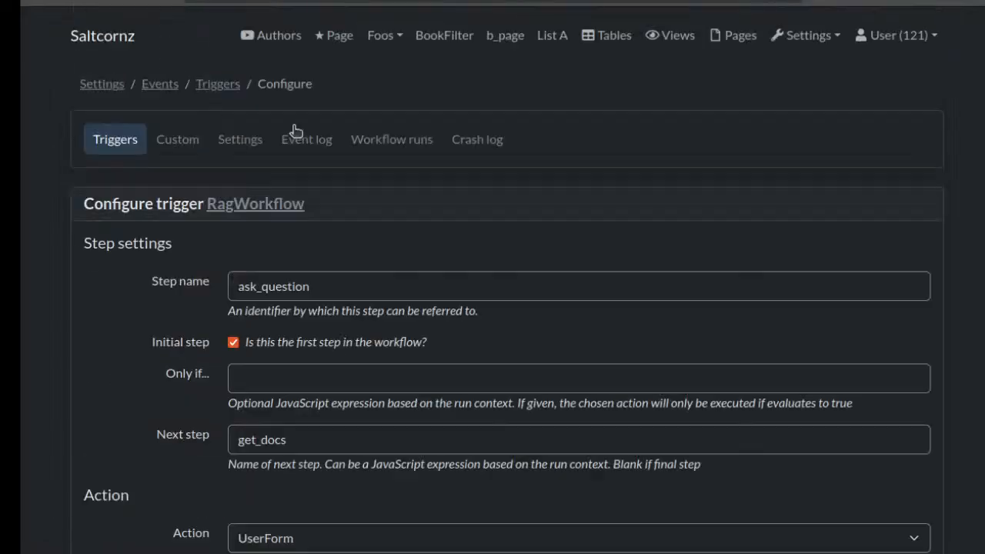
pyautogui.scroll(-4, 377, 292)
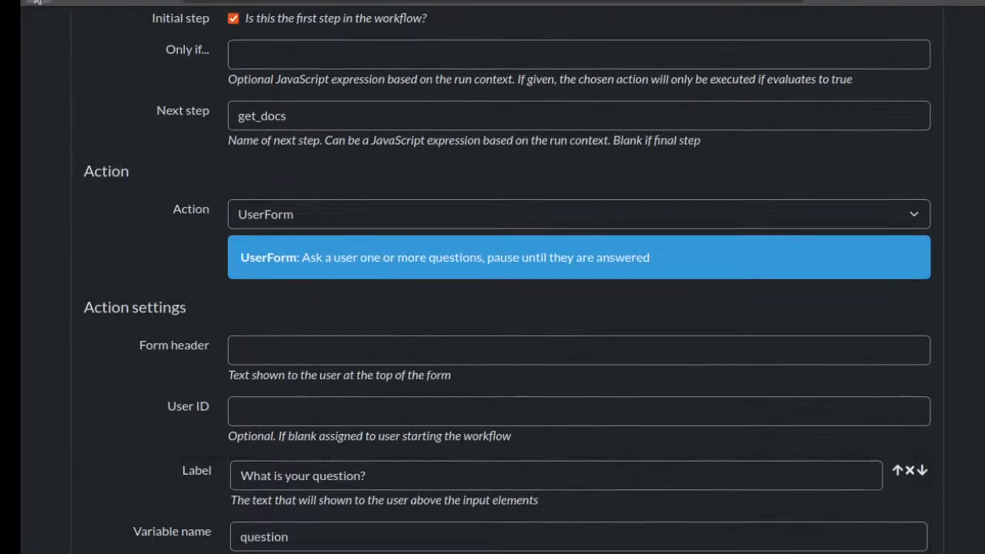
pyautogui.click(38, 2)
# Open the get_docs step, review its vector similarity search field, search term, limit and result variable, and finish the step
pyautogui.click(190, 203)
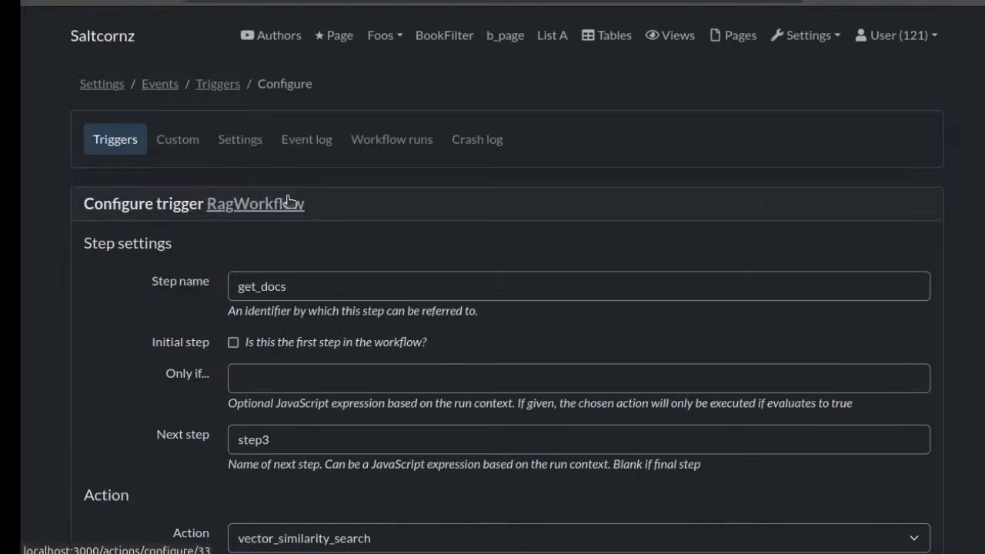
pyautogui.scroll(-3, 325, 214)
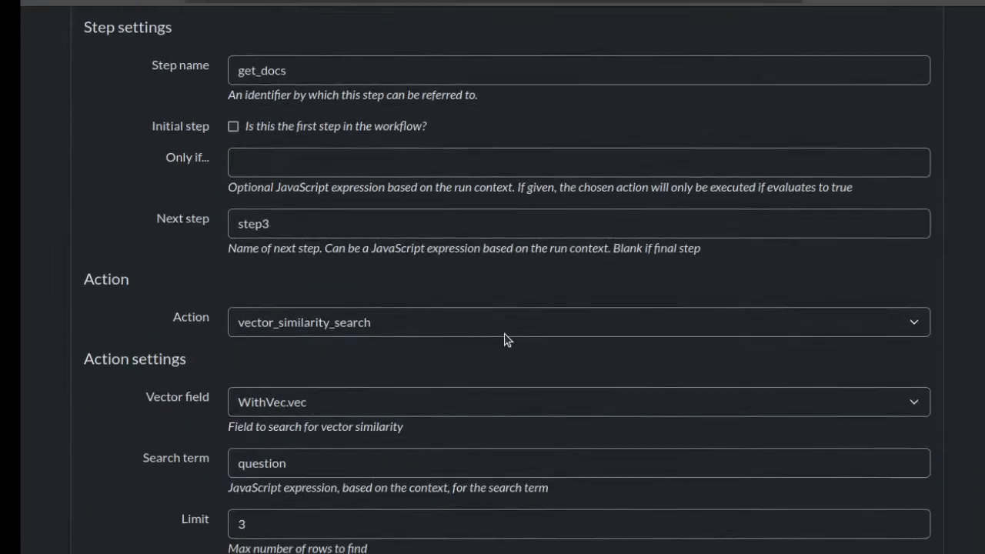
pyautogui.scroll(-2, 507, 339)
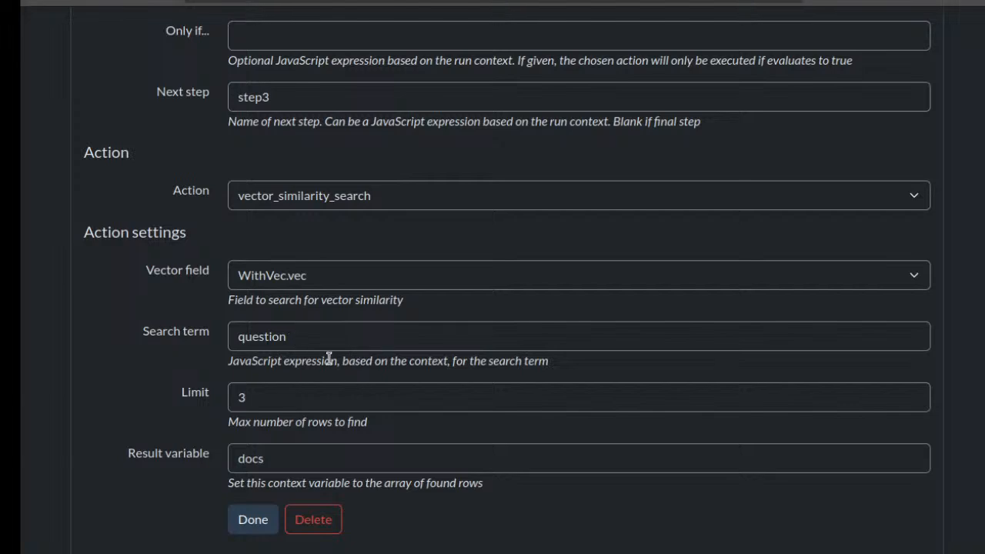
pyautogui.click(283, 398)
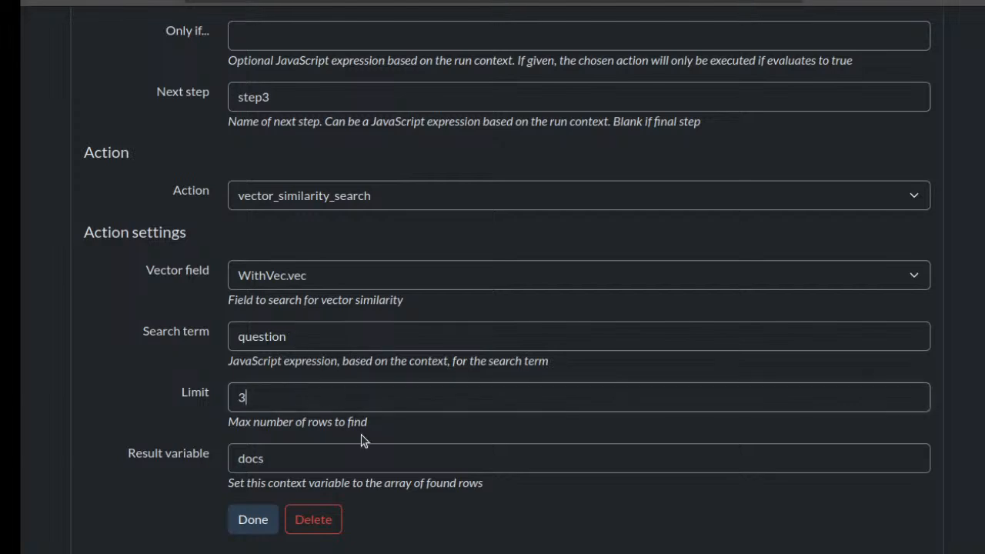
pyautogui.doubleClick(250, 457)
pyautogui.click(302, 458)
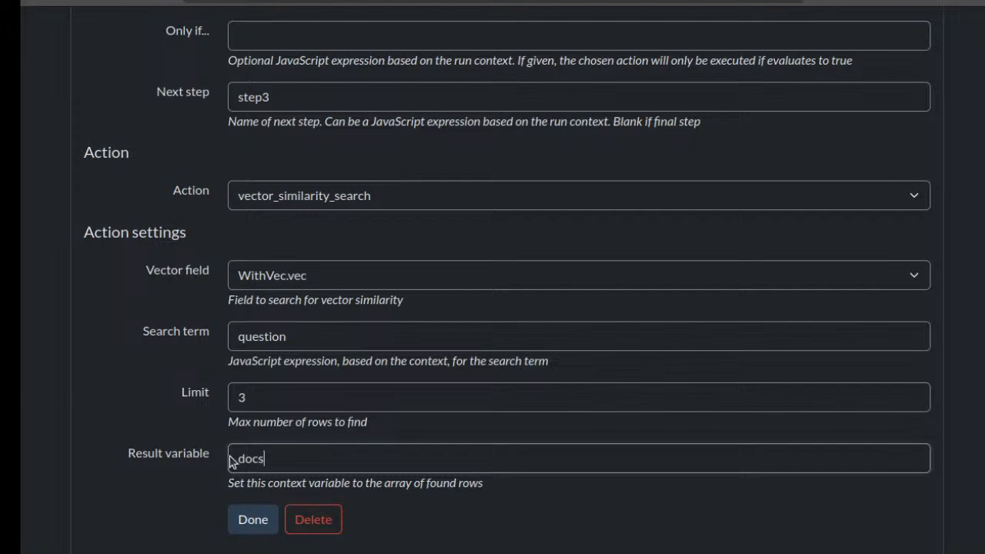
pyautogui.click(253, 517)
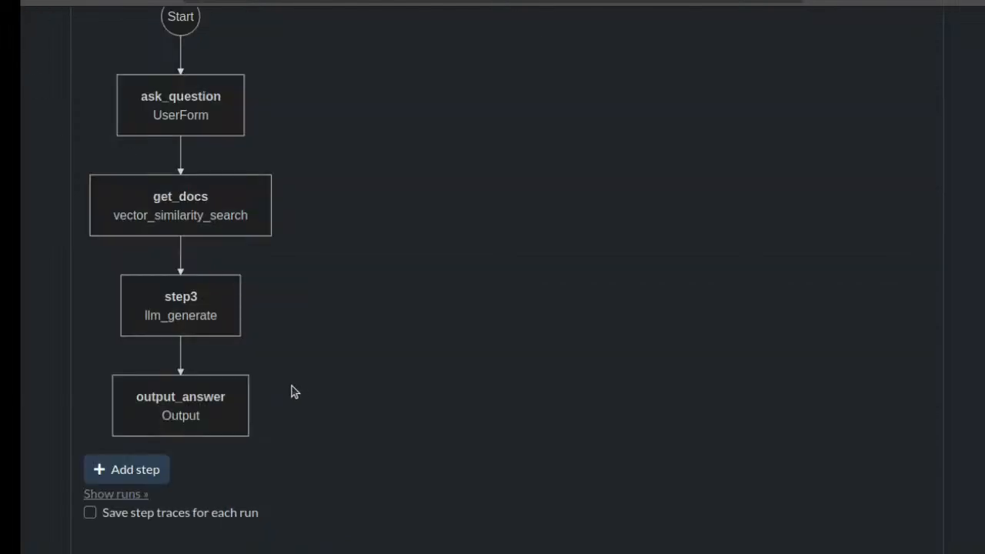
# Open the llm_generate step step3 and examine the part of its prompt that inserts the retrieved documents' text
pyautogui.click(185, 301)
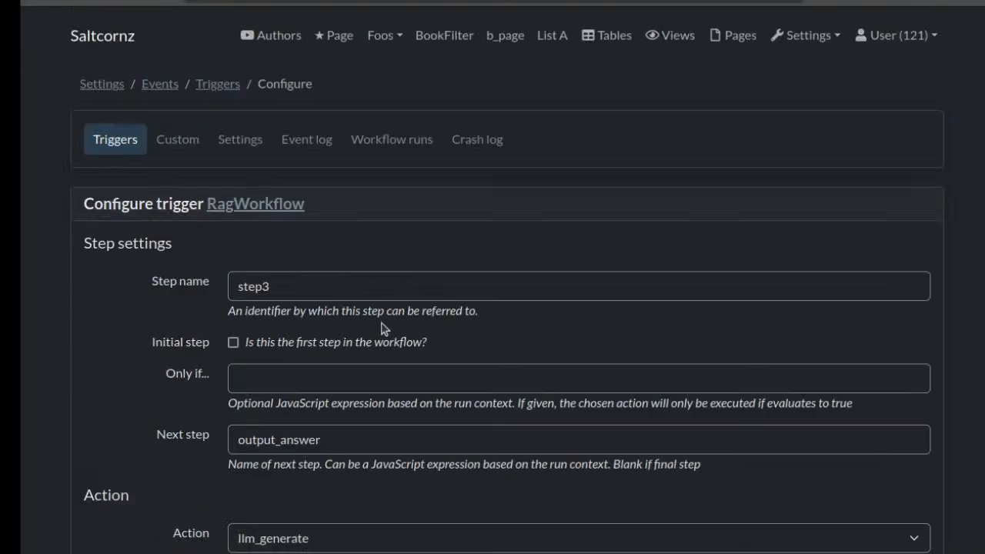
pyautogui.scroll(-5, 439, 266)
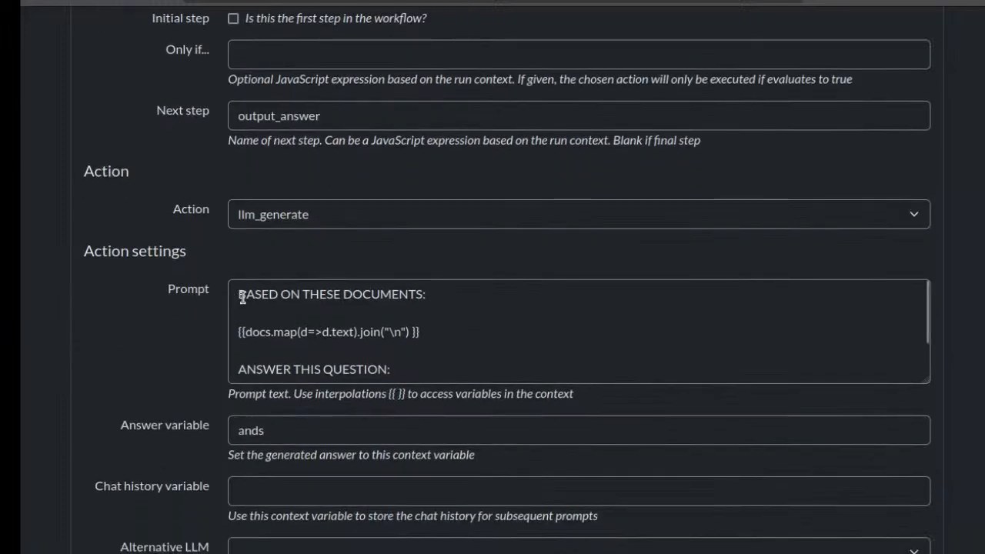
pyautogui.moveTo(242, 297); pyautogui.dragTo(433, 300)
pyautogui.click(442, 301)
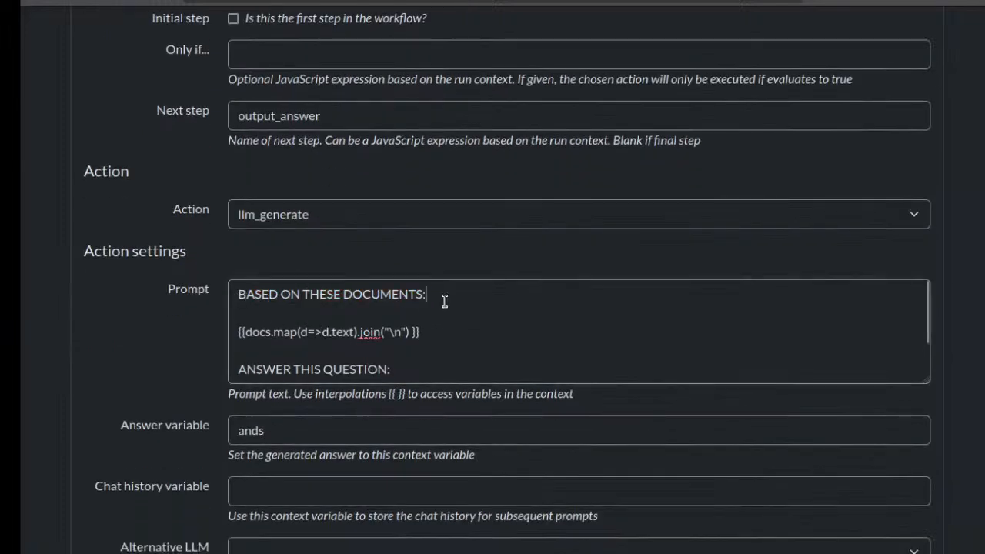
pyautogui.click(421, 333)
pyautogui.moveTo(243, 337); pyautogui.dragTo(352, 337)
pyautogui.doubleClick(350, 337)
pyautogui.tripleClick(343, 332)
pyautogui.click(345, 333)
# Examine the question part of step3's prompt and its remaining LLM settings, and return to the diagram
pyautogui.scroll(-2, 370, 332)
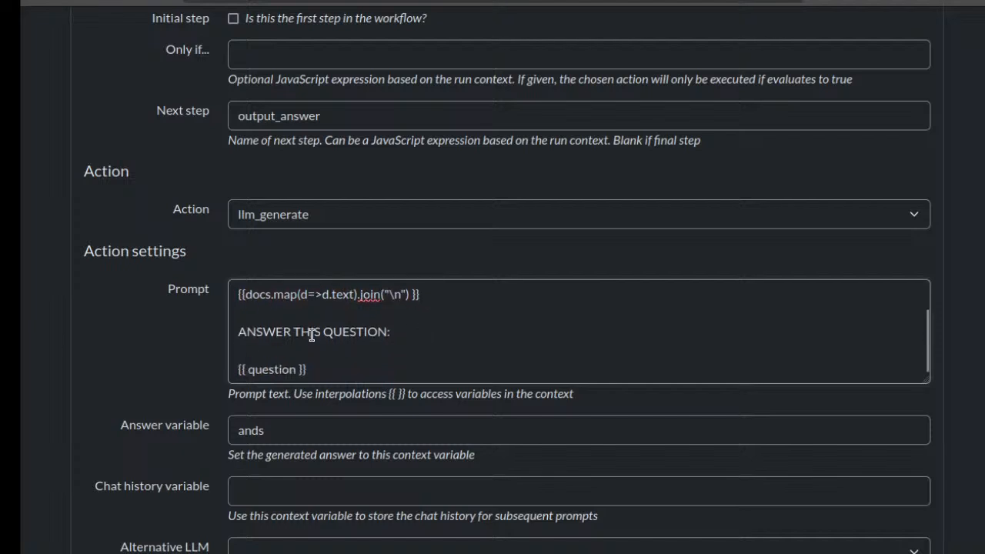
pyautogui.moveTo(315, 368); pyautogui.dragTo(224, 358)
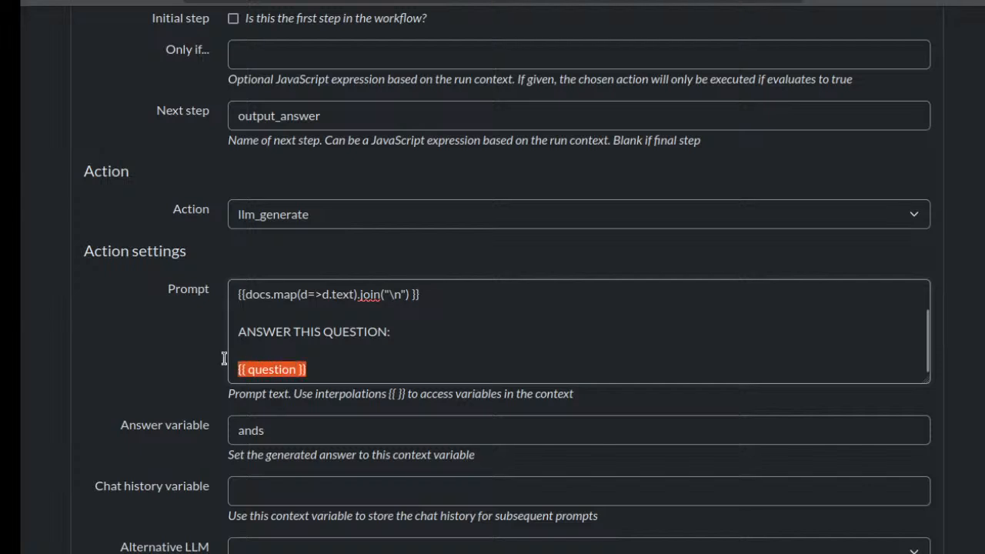
pyautogui.click(264, 353)
pyautogui.scroll(-1, 287, 349)
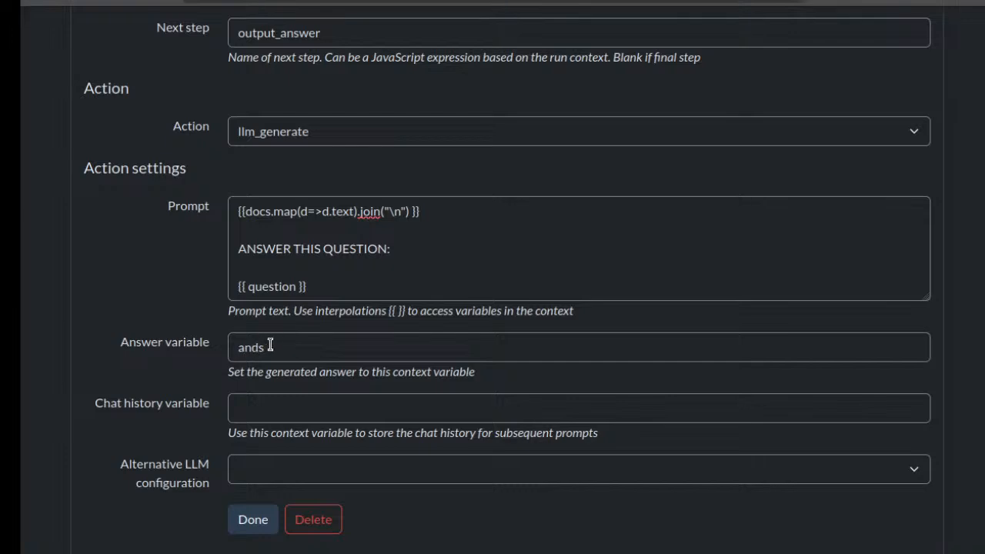
pyautogui.click(43, 2)
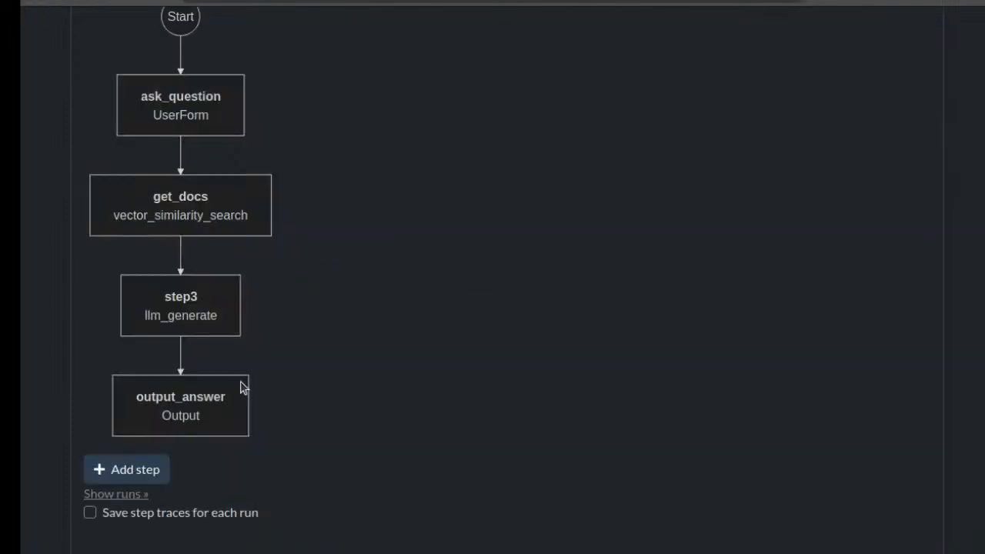
# Open the output_answer step and review its Output action's text and settings
pyautogui.click(220, 412)
pyautogui.scroll(-1, 506, 341)
pyautogui.scroll(-2, 504, 341)
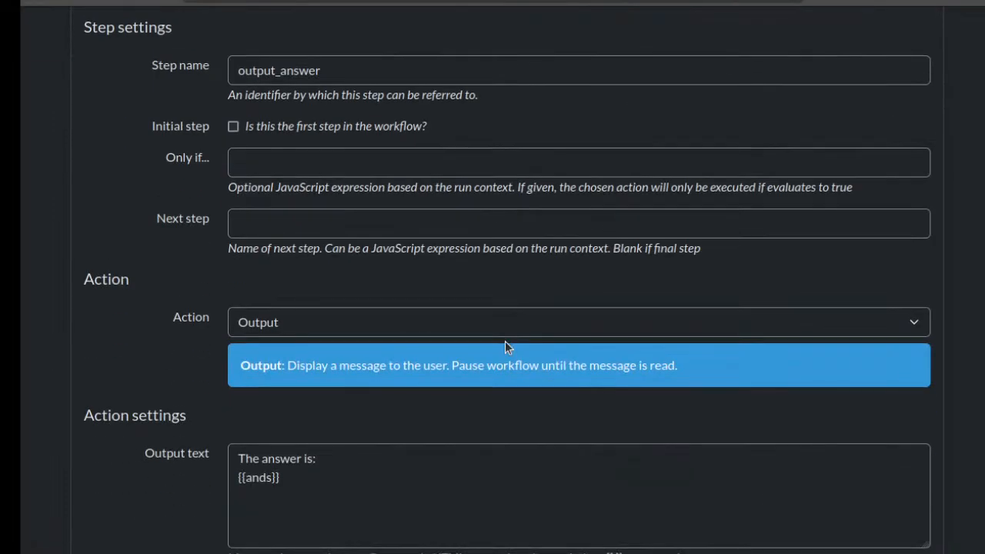
pyautogui.scroll(-1, 504, 341)
pyautogui.click(344, 357)
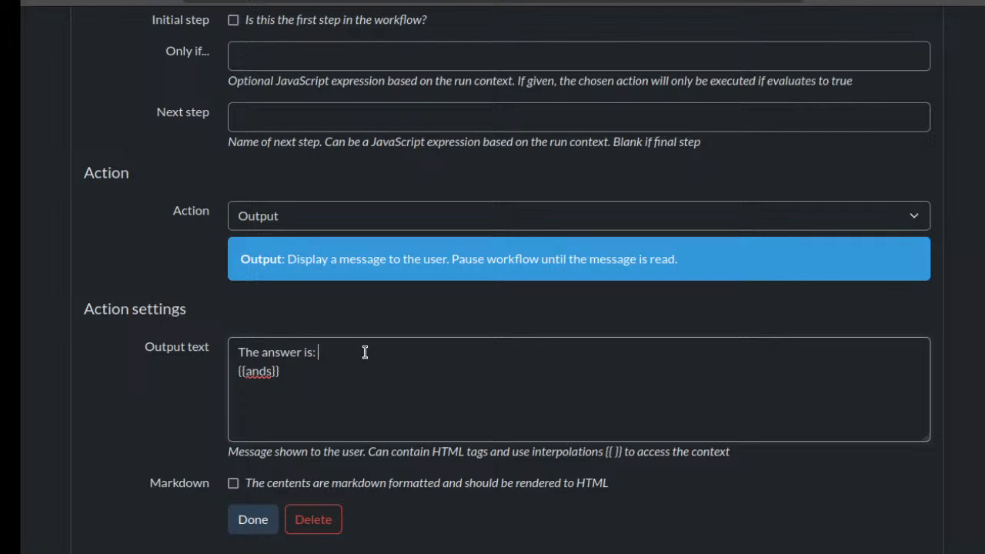
pyautogui.scroll(5, 364, 352)
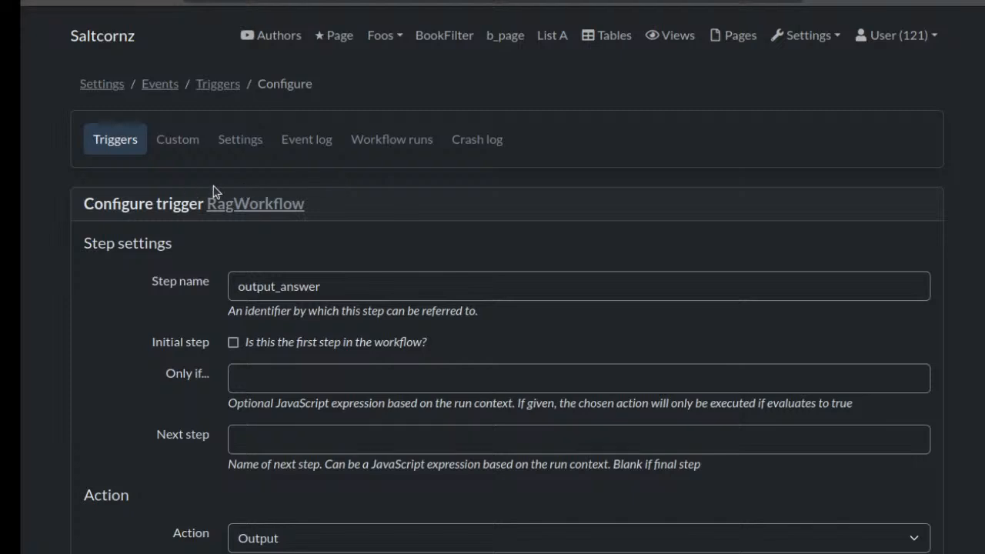
# Return to the RagWorkflow diagram and review the full sequence from ask_question to output_answer
pyautogui.click(43, 1)
pyautogui.scroll(3, 423, 322)
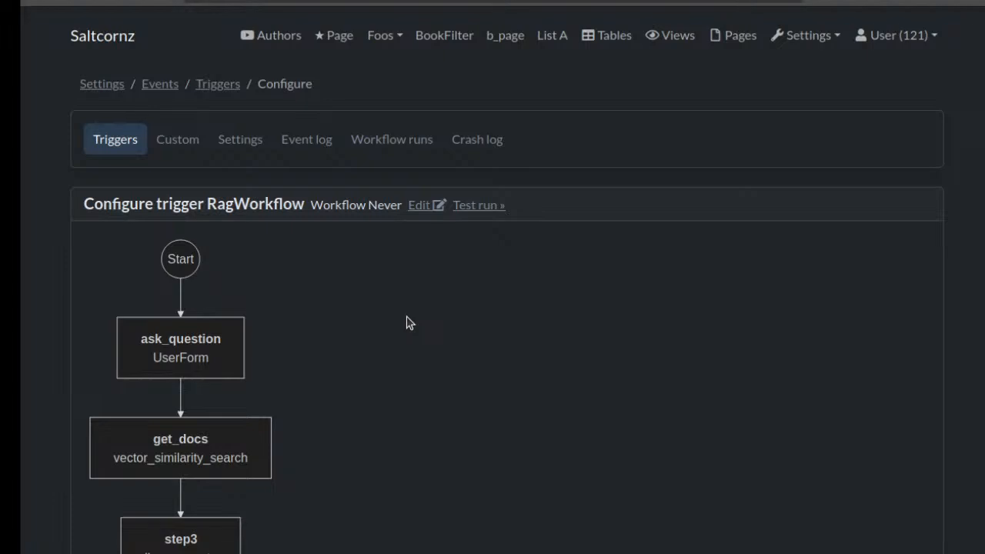
pyautogui.scroll(-2, 407, 323)
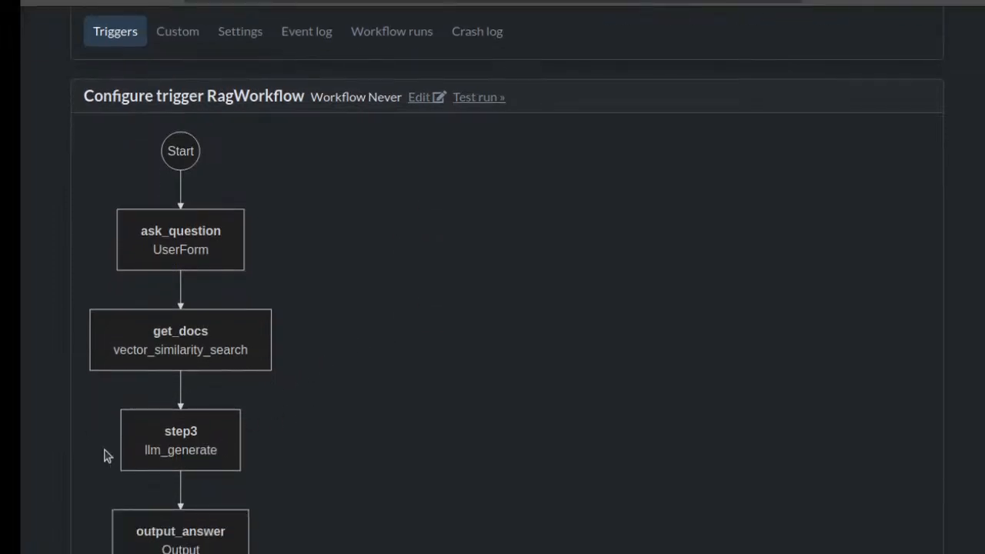
pyautogui.scroll(-2, 280, 452)
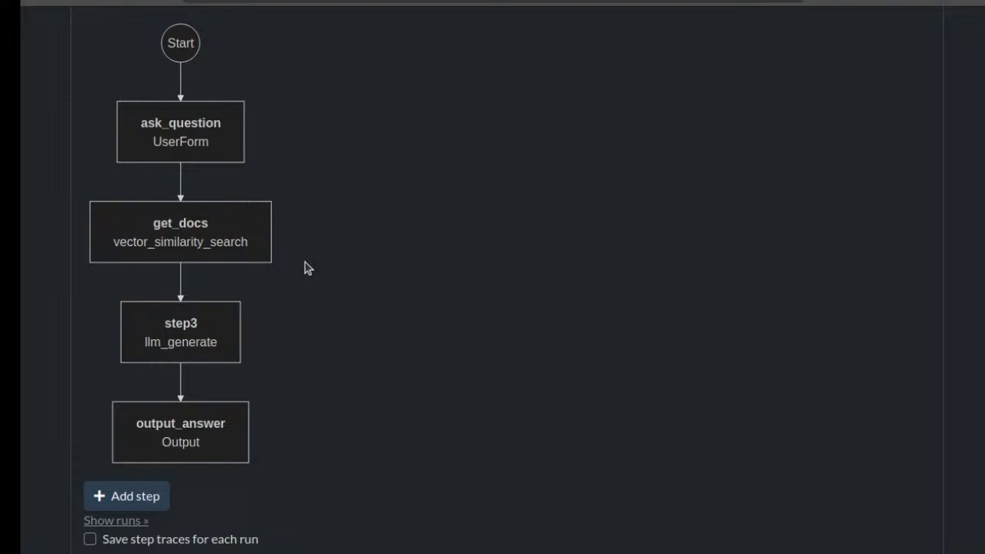
# Open the WithVec table and examine its fields, including the PGVector type of the Vec field
pyautogui.scroll(3, 305, 268)
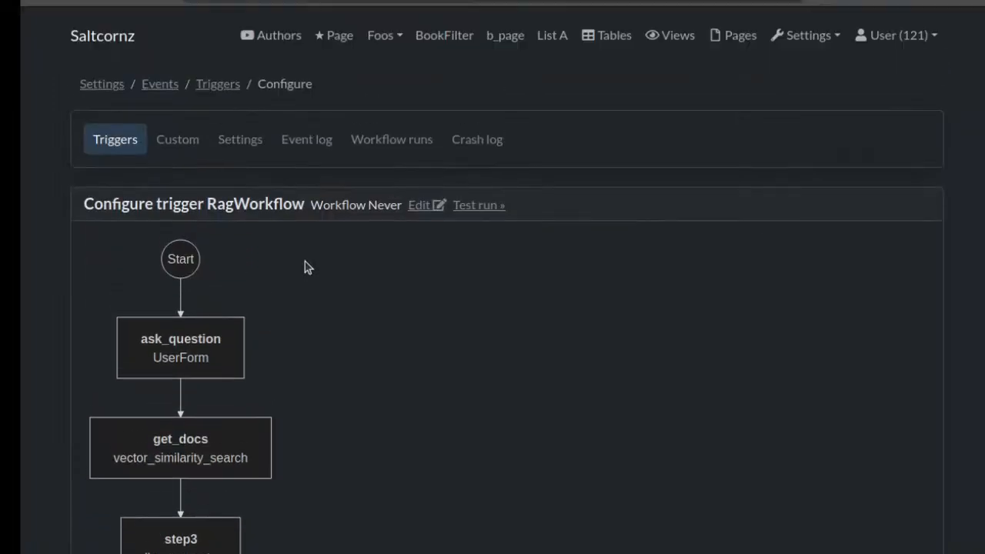
pyautogui.click(615, 35)
pyautogui.scroll(-10, 475, 248)
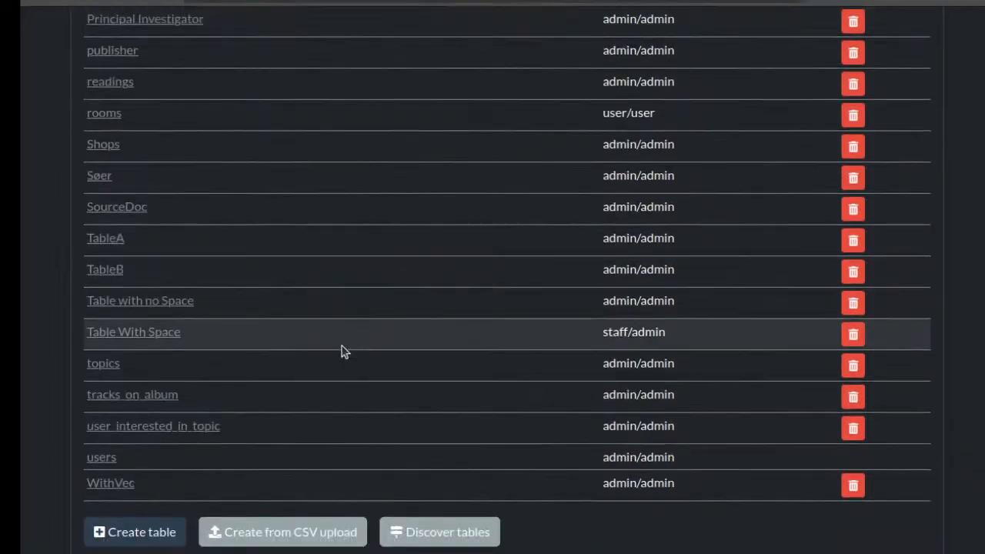
pyautogui.click(120, 483)
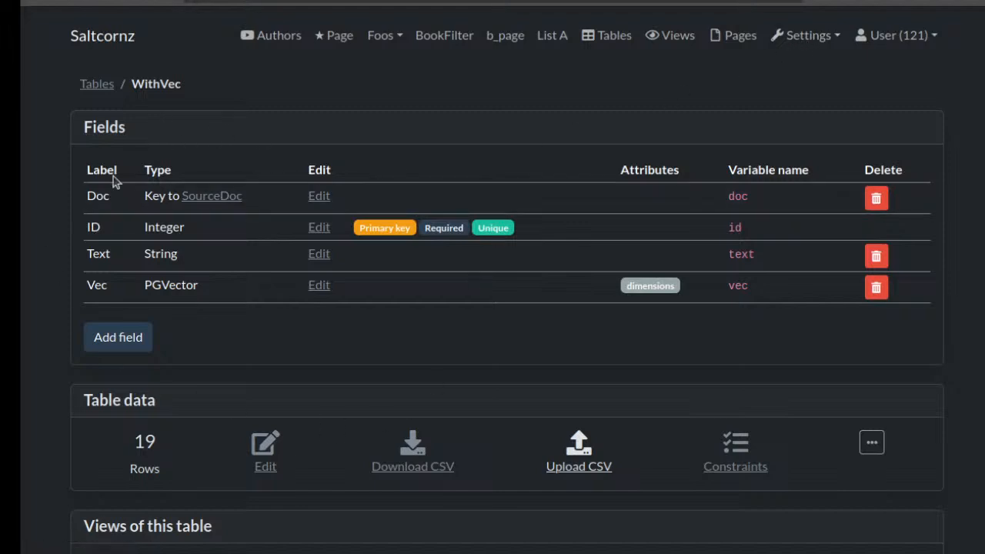
pyautogui.doubleClick(175, 286)
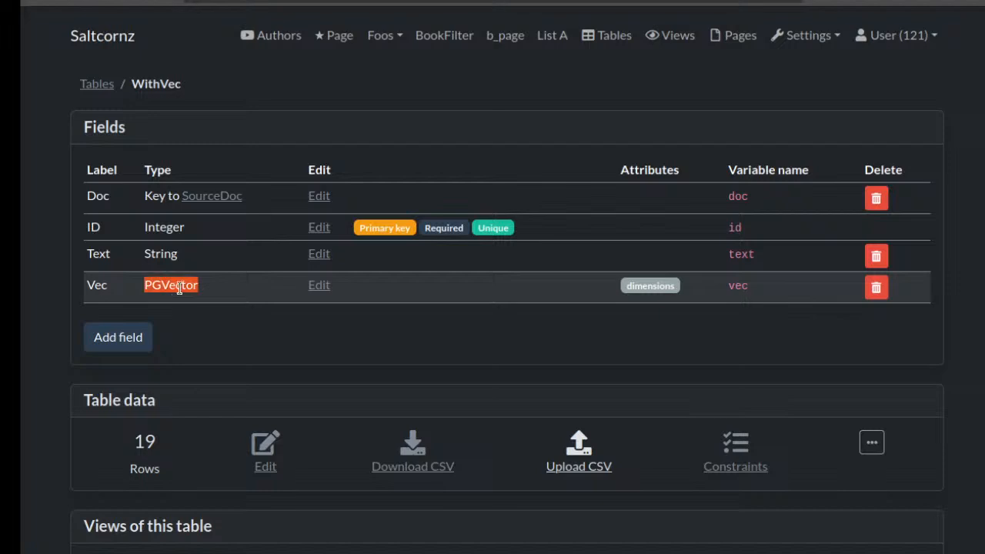
pyautogui.click(183, 285)
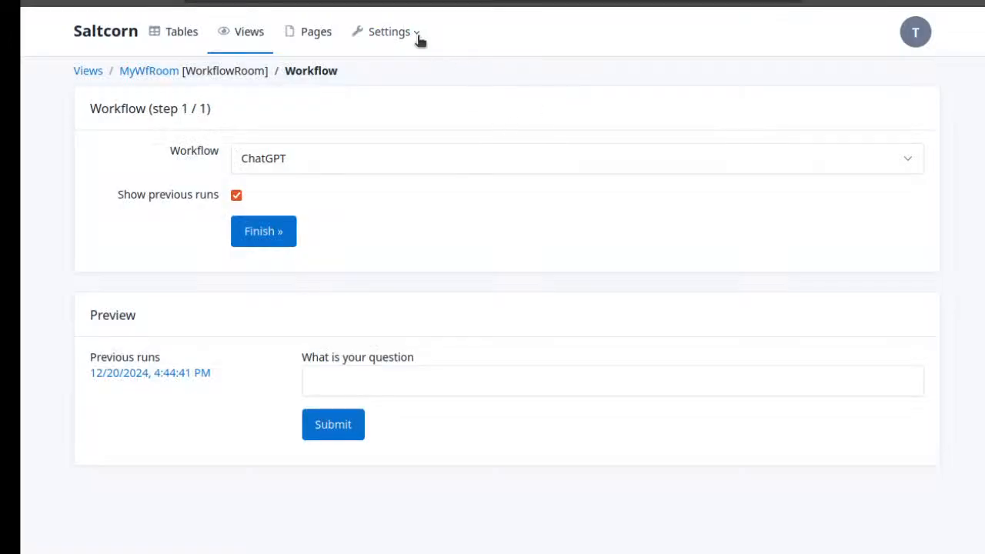
# Search the Saltcorn module store for docling and read the module's documentation on installation and action usage
pyautogui.click(396, 32)
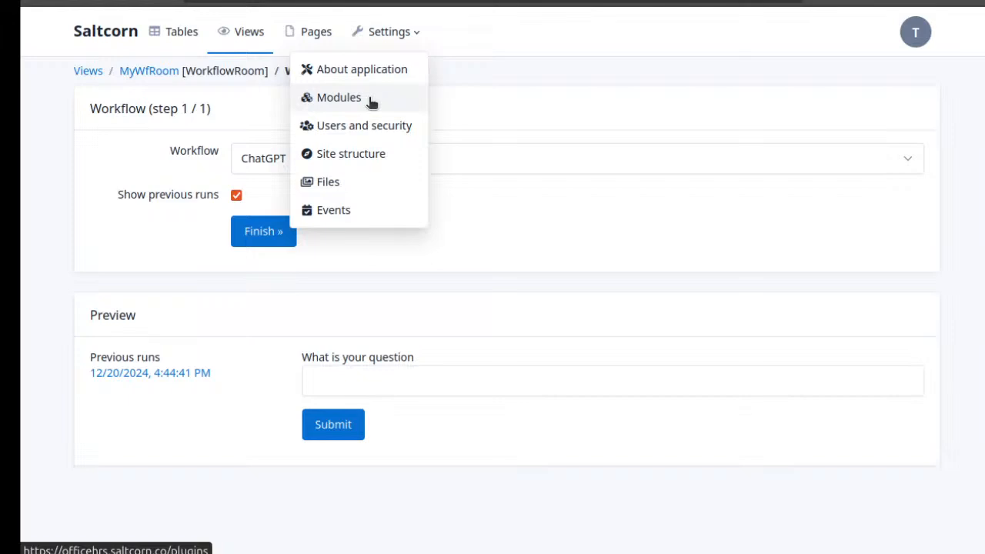
pyautogui.click(371, 98)
pyautogui.click(595, 113)
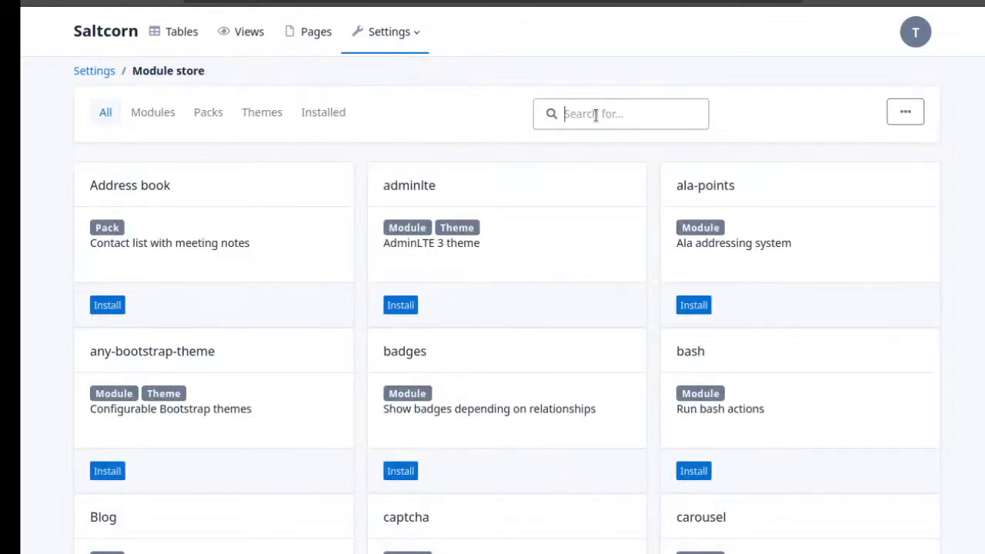
pyautogui.write('docling')
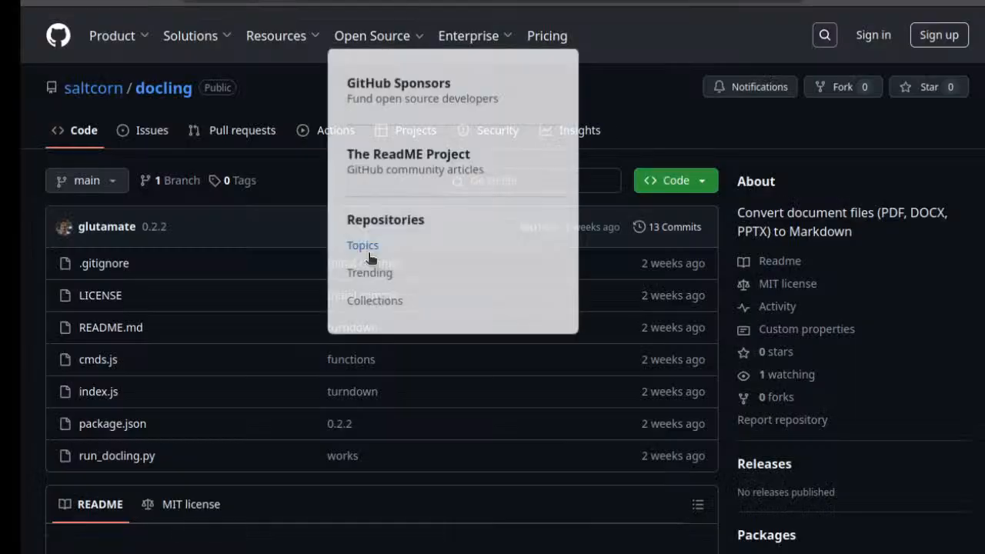
pyautogui.scroll(-5, 202, 343)
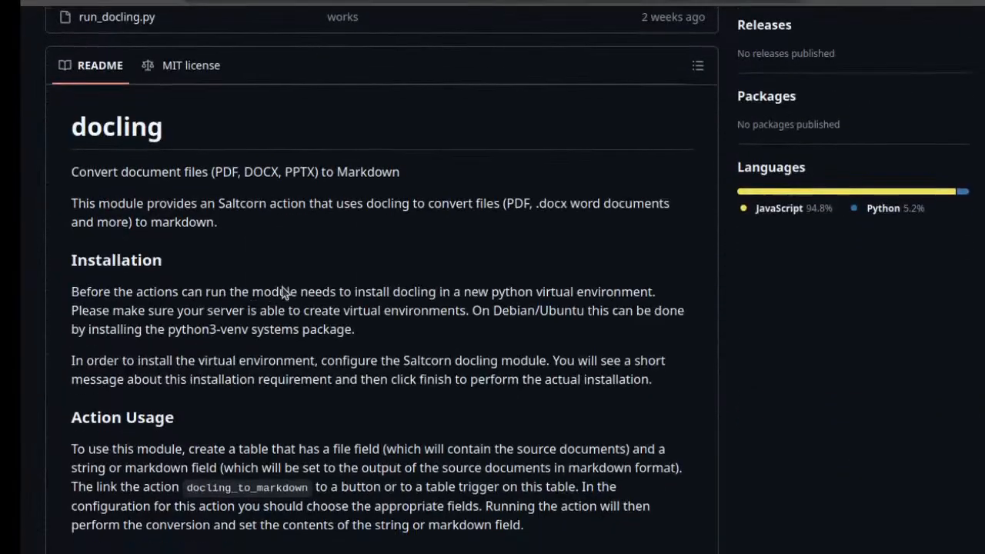
pyautogui.scroll(-3, 283, 292)
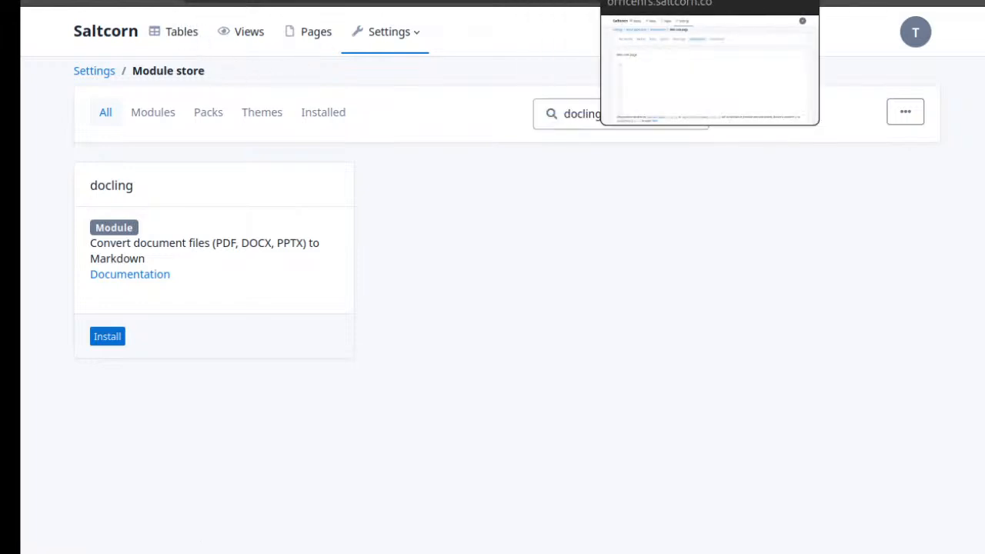
# Switch to the local Saltcorn site with the WithVec table and browse its module store
pyautogui.click(643, 1)
pyautogui.click(723, 0)
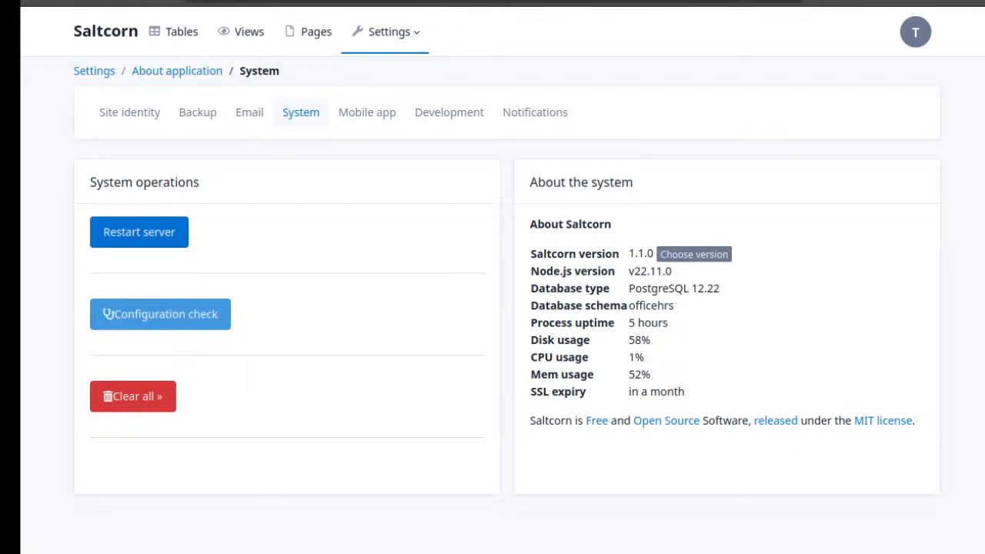
pyautogui.click(408, 0)
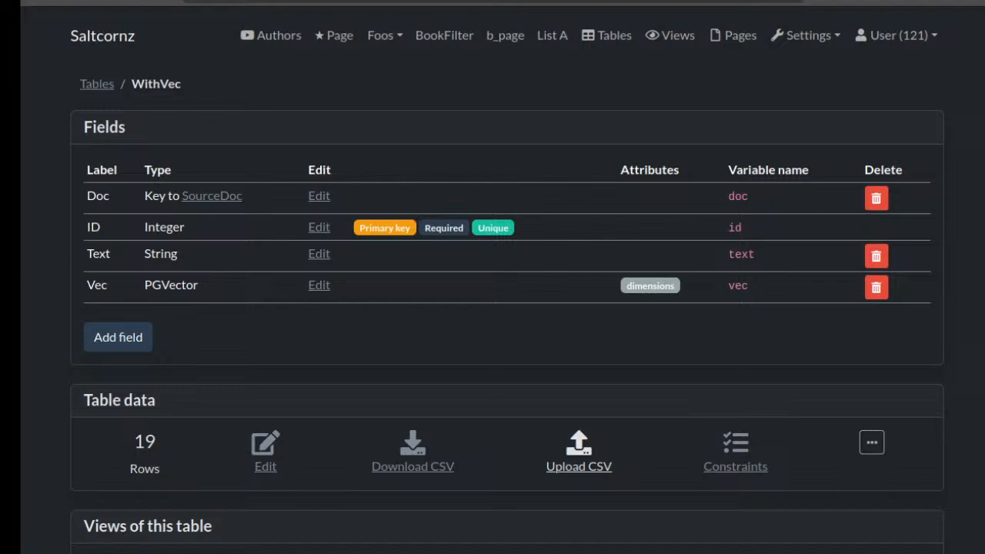
pyautogui.click(804, 36)
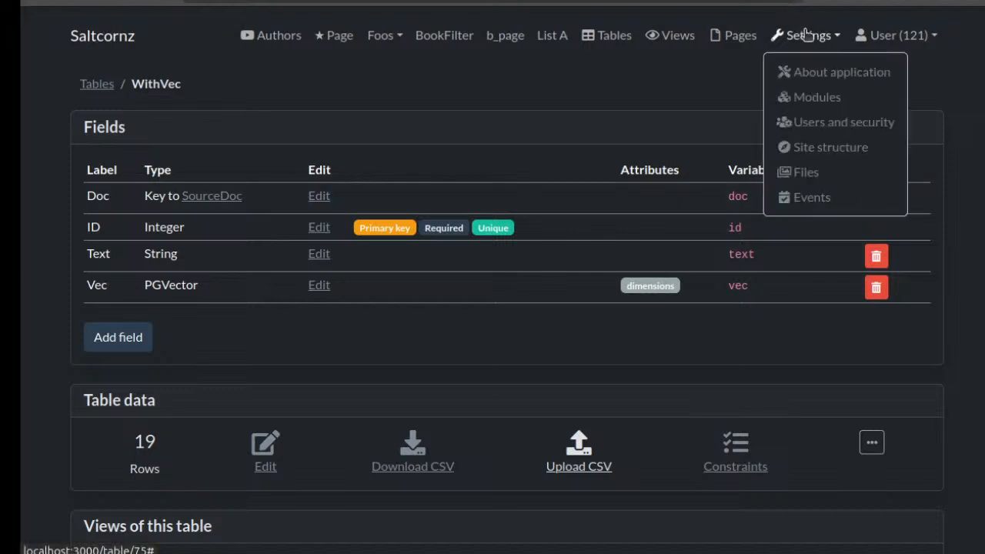
pyautogui.click(801, 109)
pyautogui.scroll(-3, 495, 277)
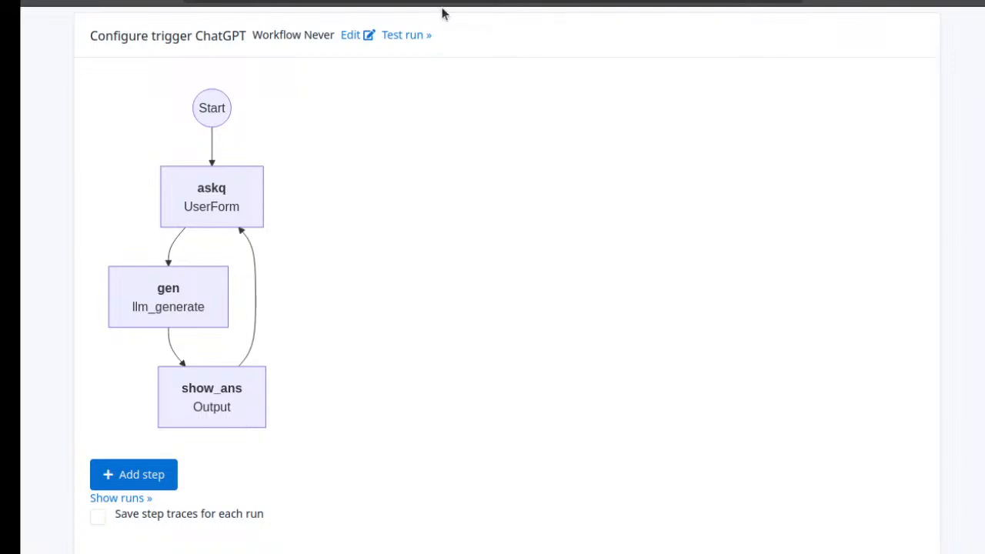
# From the ChatGPT workflow's site, open the module store and list only the installed modules
pyautogui.scroll(2, 485, 23)
pyautogui.click(372, 34)
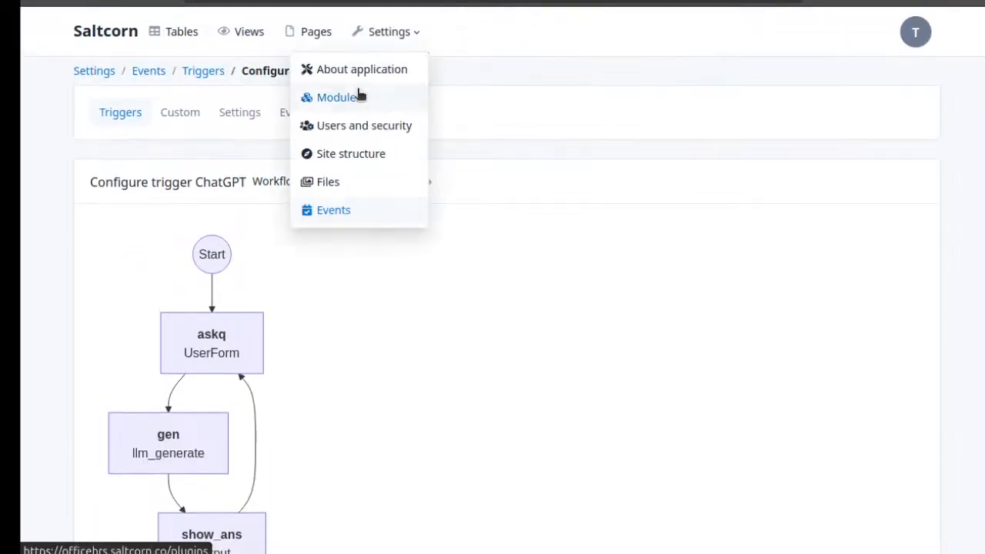
pyautogui.click(361, 97)
pyautogui.click(311, 113)
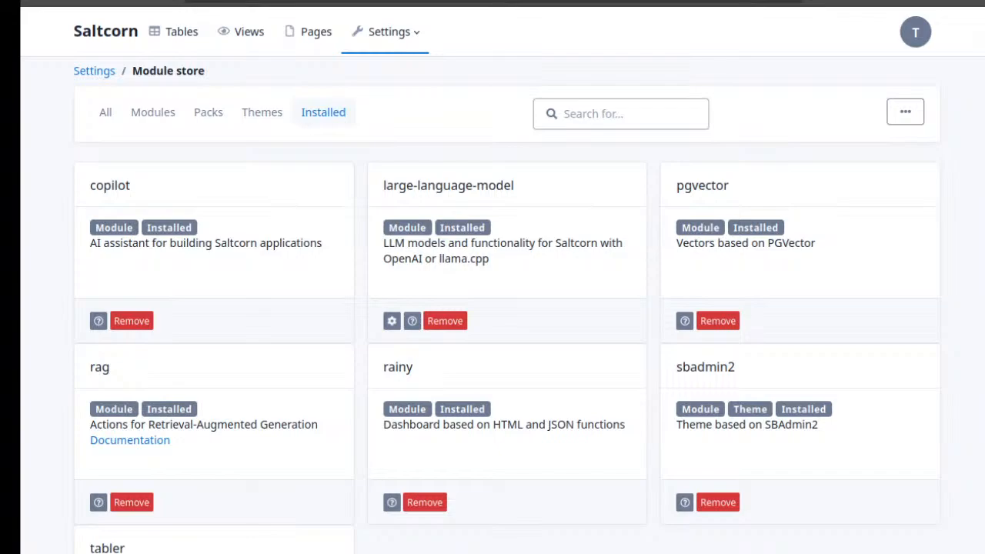
# Search the web for ollama in a new browser tab and look over the Ollama home page
pyautogui.hotkey('ctrl', 't')
pyautogui.click(492, 1)
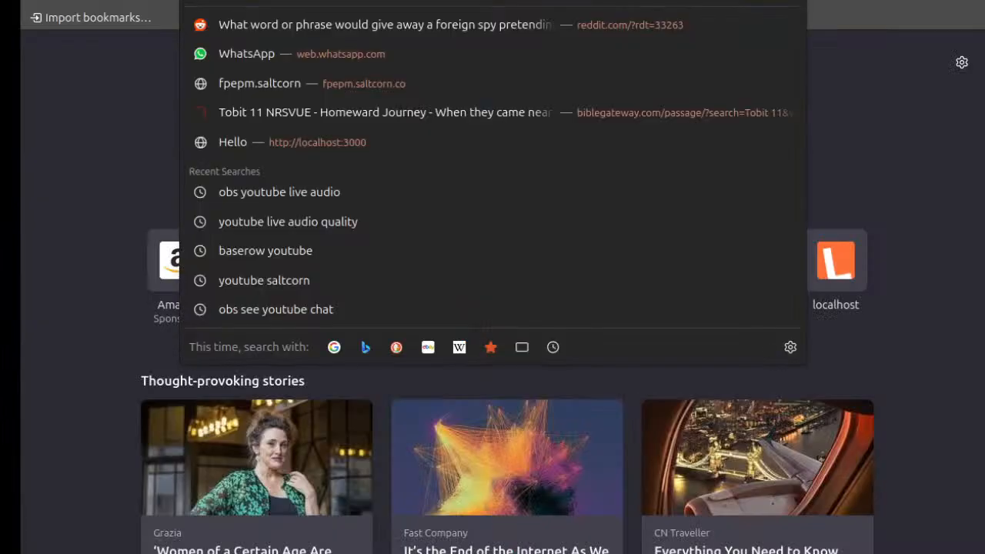
pyautogui.write('olla')
pyautogui.press('Down')
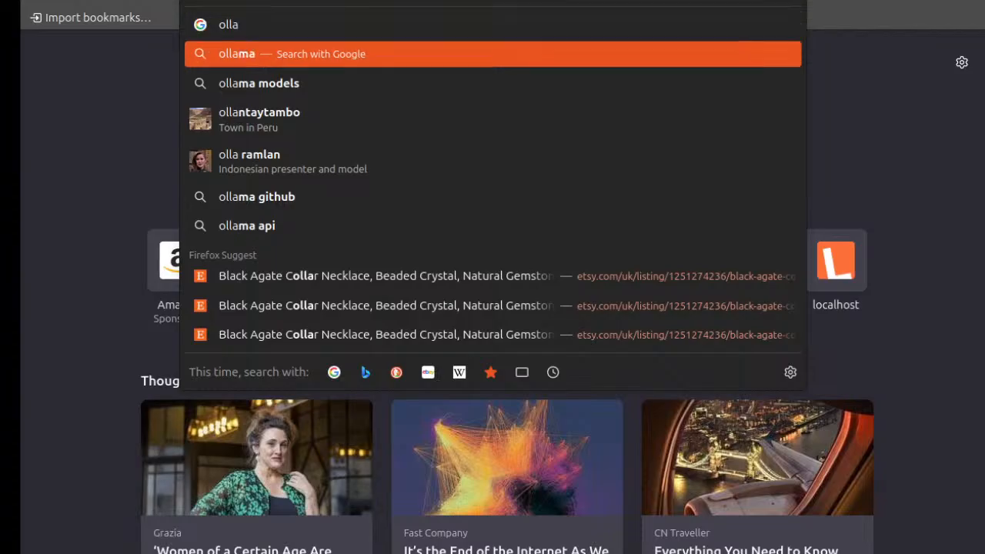
pyautogui.press('Return')
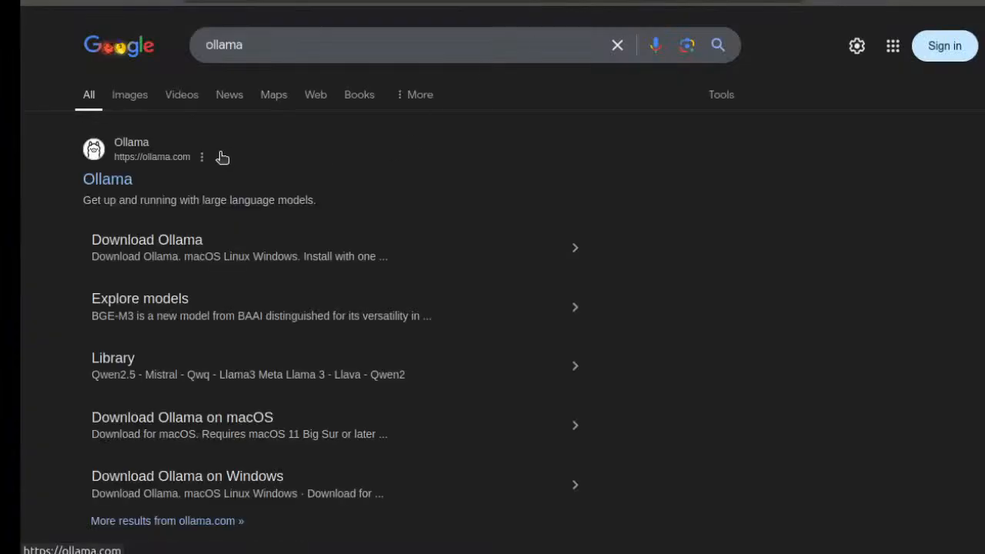
pyautogui.click(119, 183)
pyautogui.scroll(-2, 435, 120)
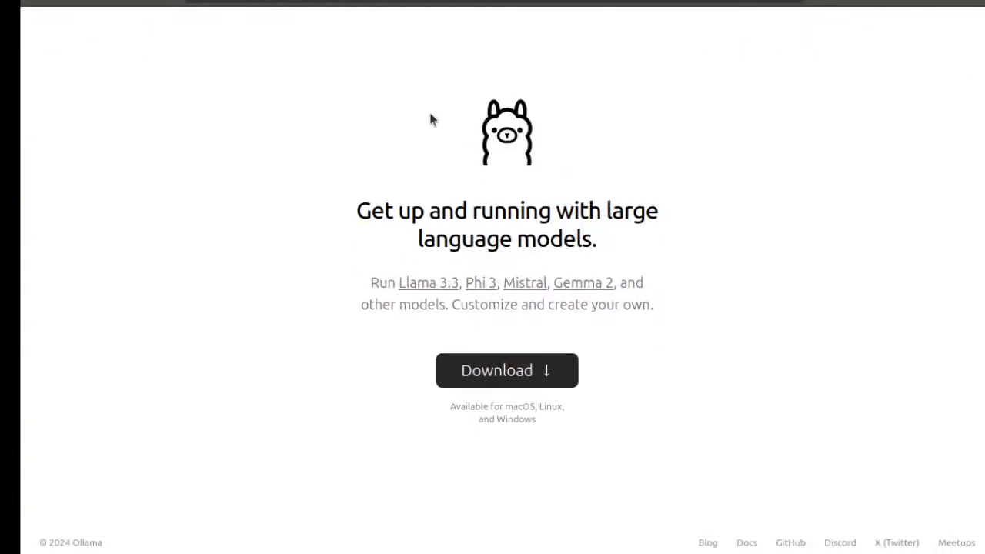
pyautogui.scroll(2, 428, 116)
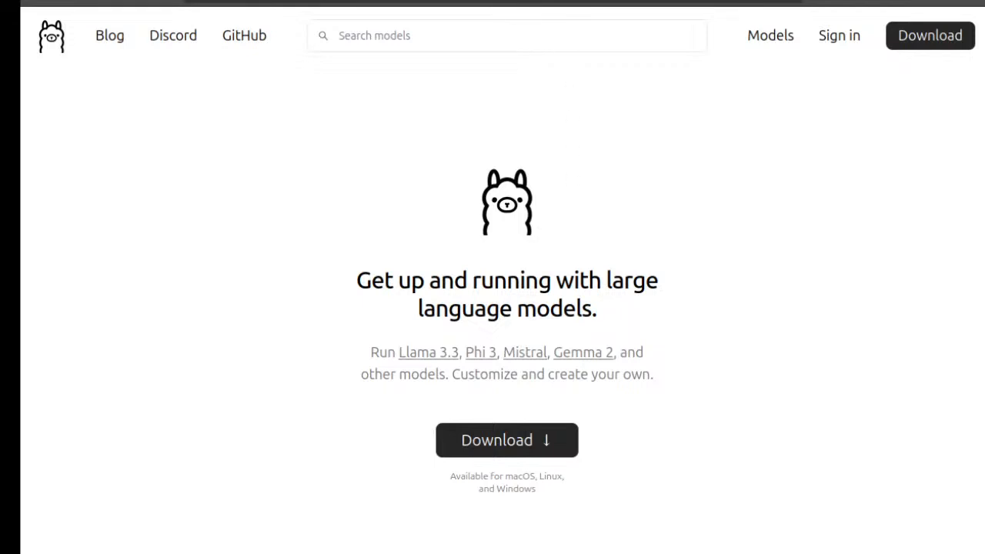
# Return to the Saltcorn module store page showing the docling search
pyautogui.click(560, 2)
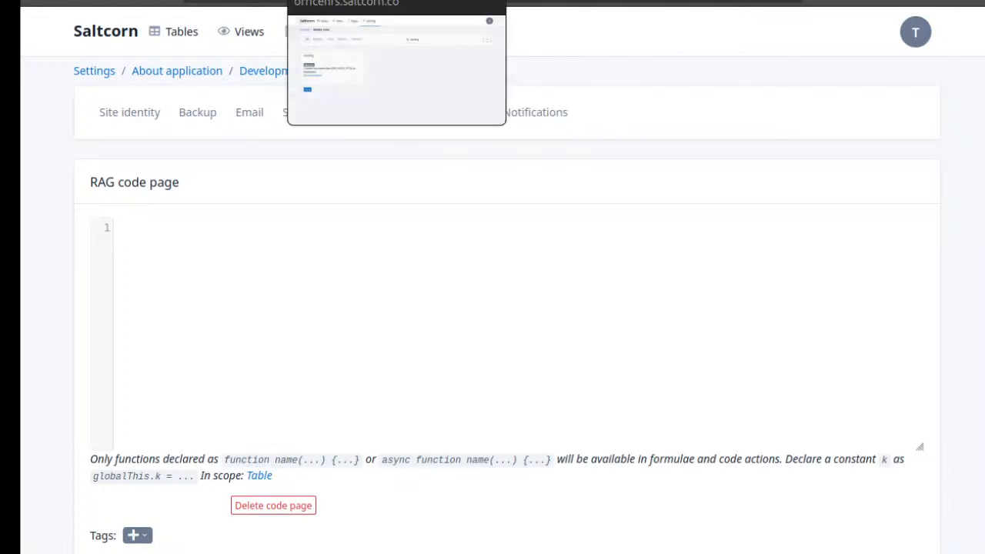
pyautogui.click(358, 3)
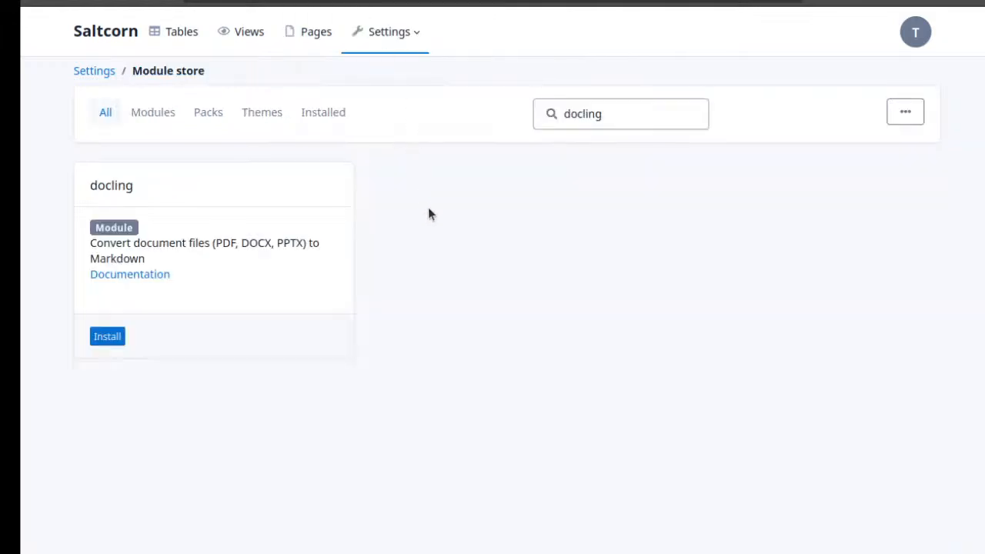